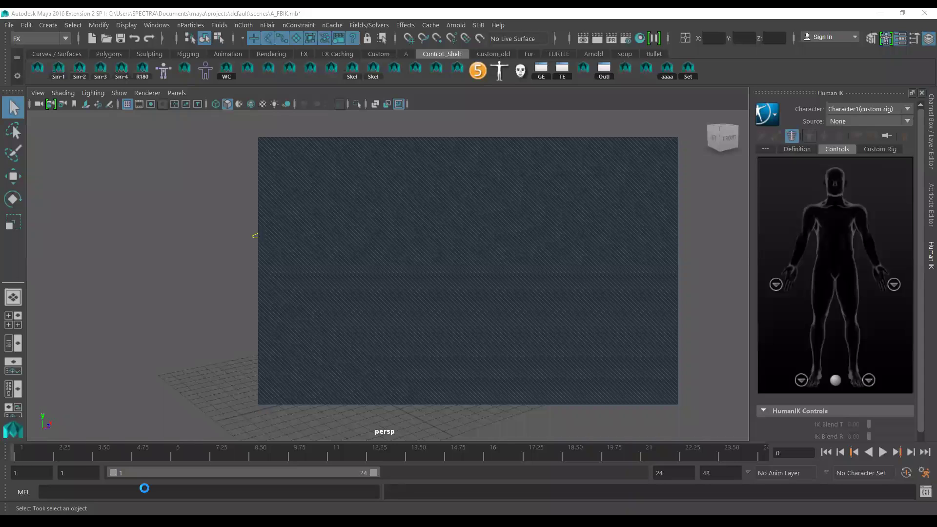
Step: Orbit, pan and zoom around the character to inspect it from several angles
{"action": "mouse_move", "coordinate": [551, 352]}
{"action": "right_mouse_down", "text": "alt"}
{"action": "mouse_move", "coordinate": [516, 323]}
{"action": "mouse_move", "coordinate": [509, 292]}
{"action": "right_mouse_up", "text": "alt"}
{"action": "mouse_move", "coordinate": [522, 313]}
{"action": "left_mouse_down", "text": "alt"}
{"action": "mouse_move", "coordinate": [417, 313]}
{"action": "mouse_move", "coordinate": [554, 309]}
{"action": "mouse_move", "coordinate": [527, 317]}
{"action": "mouse_move", "coordinate": [510, 309]}
{"action": "mouse_move", "coordinate": [555, 362]}
{"action": "mouse_move", "coordinate": [504, 311]}
{"action": "left_mouse_up", "text": "alt"}
{"action": "mouse_move", "coordinate": [504, 312]}
{"action": "middle_mouse_down", "text": "alt"}
{"action": "mouse_move", "coordinate": [573, 362]}
{"action": "mouse_move", "coordinate": [566, 357]}
{"action": "middle_mouse_up", "text": "alt"}
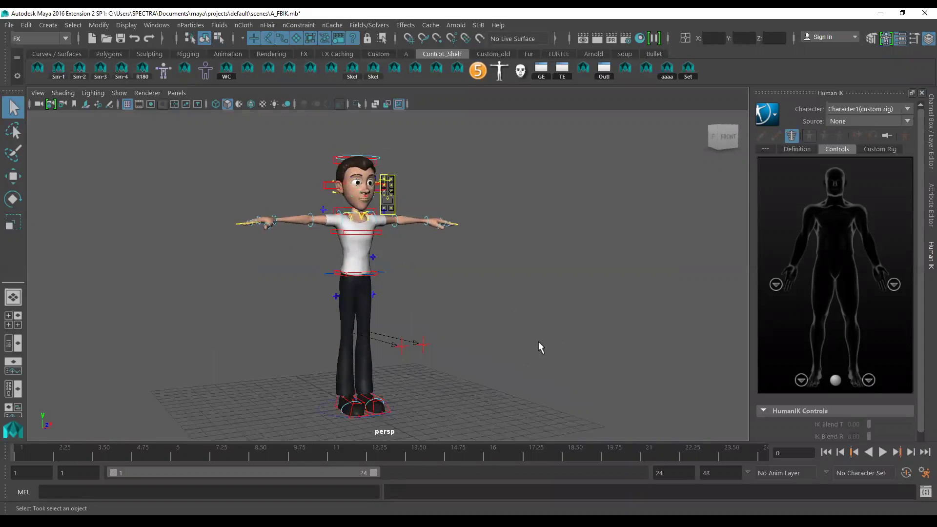
{"action": "right_click_drag", "start_coordinate": [535, 337], "coordinate": [418, 262], "text": "alt"}
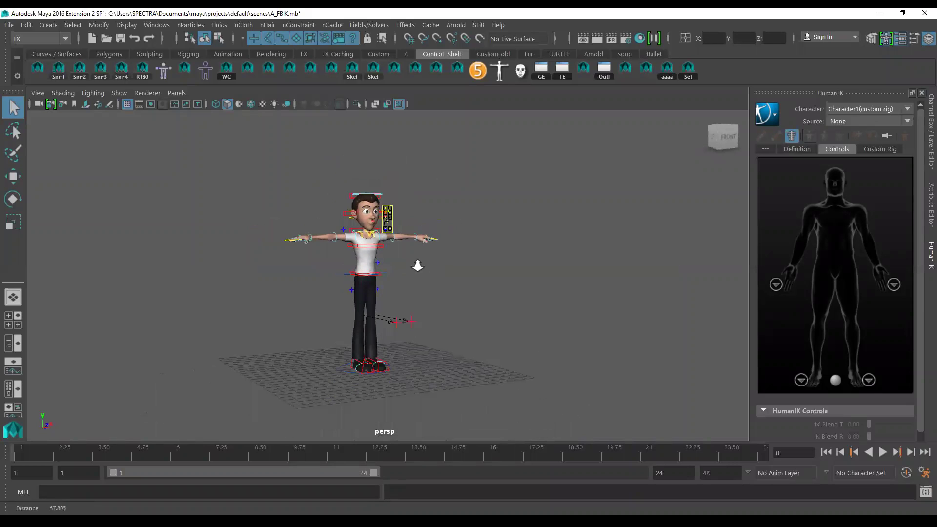
{"action": "right_click_drag", "start_coordinate": [488, 318], "coordinate": [496, 323], "text": "alt"}
{"action": "mouse_move", "coordinate": [496, 322]}
{"action": "left_mouse_down", "text": "alt"}
{"action": "mouse_move", "coordinate": [634, 318]}
{"action": "mouse_move", "coordinate": [508, 320]}
{"action": "mouse_move", "coordinate": [509, 330]}
{"action": "mouse_move", "coordinate": [499, 323]}
{"action": "left_mouse_up", "text": "alt"}
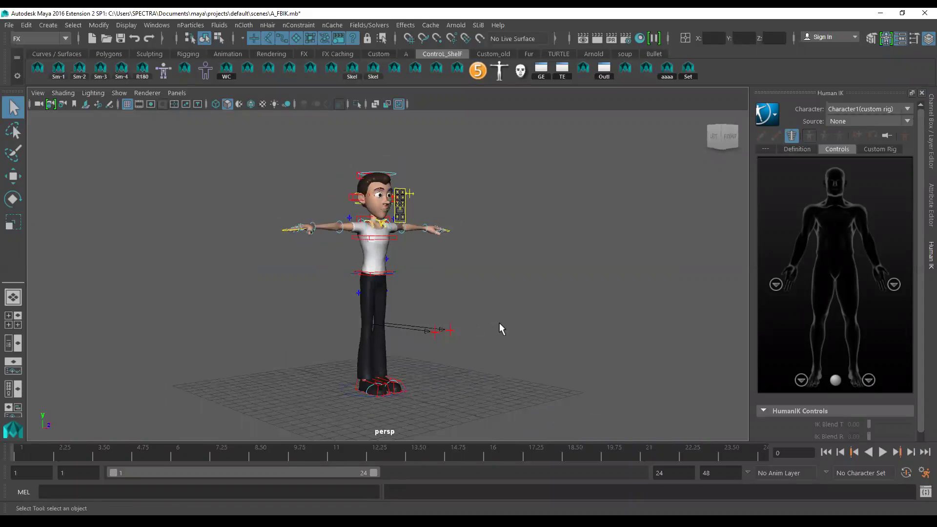
{"action": "right_click_drag", "start_coordinate": [499, 321], "coordinate": [538, 335], "text": "alt"}
{"action": "mouse_move", "coordinate": [538, 334]}
{"action": "left_mouse_down", "text": "alt"}
{"action": "mouse_move", "coordinate": [491, 326]}
{"action": "mouse_move", "coordinate": [538, 328]}
{"action": "mouse_move", "coordinate": [514, 314]}
{"action": "left_mouse_up", "text": "alt"}
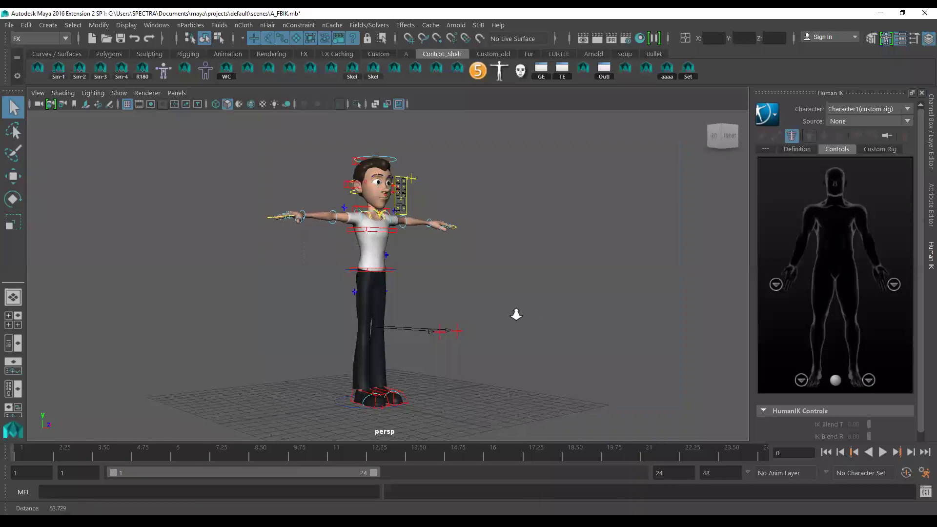
{"action": "mouse_move", "coordinate": [514, 318]}
{"action": "middle_mouse_down", "text": "alt"}
{"action": "mouse_move", "coordinate": [540, 324]}
{"action": "mouse_move", "coordinate": [540, 337]}
{"action": "middle_mouse_up", "text": "alt"}
{"action": "left_click_drag", "start_coordinate": [542, 344], "coordinate": [504, 328], "text": "alt"}
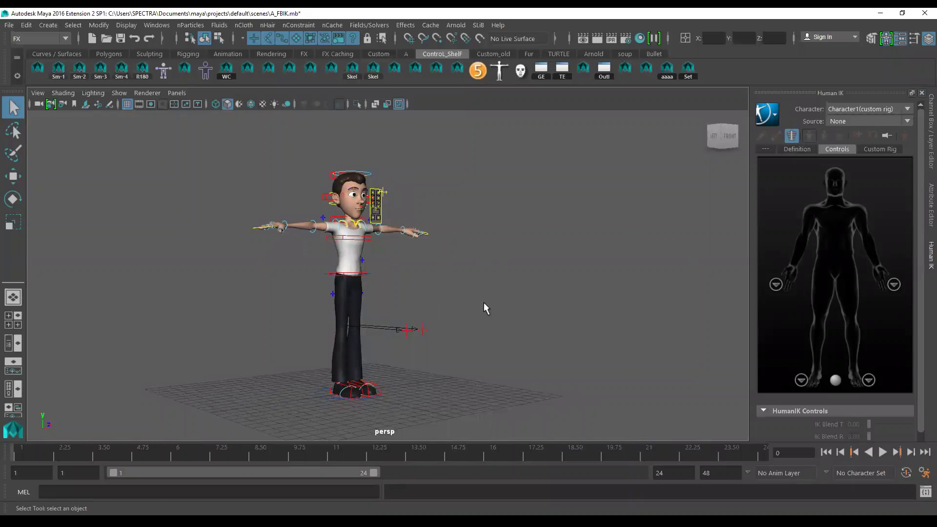
{"action": "mouse_move", "coordinate": [414, 359]}
{"action": "left_mouse_down", "text": "alt"}
{"action": "mouse_move", "coordinate": [477, 366]}
{"action": "mouse_move", "coordinate": [503, 340]}
{"action": "mouse_move", "coordinate": [483, 324]}
{"action": "mouse_move", "coordinate": [437, 341]}
{"action": "left_mouse_up", "text": "alt"}
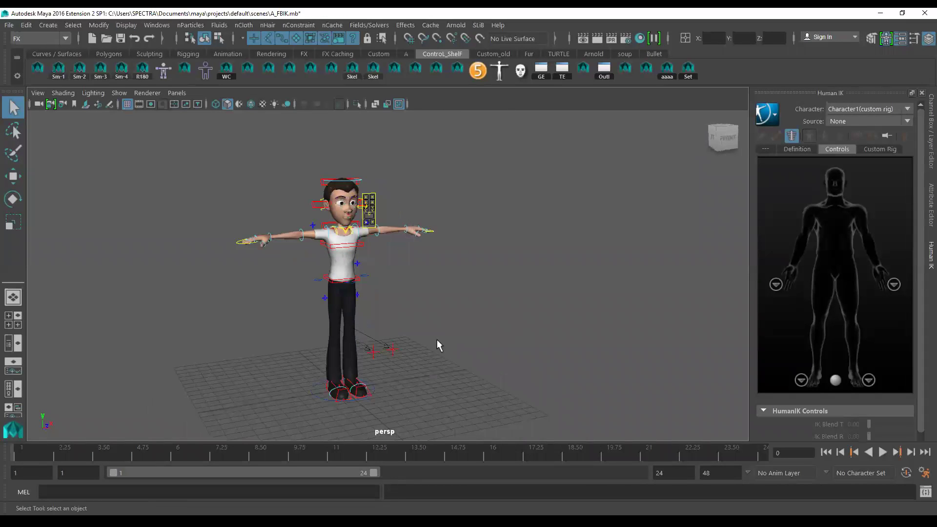
{"action": "left_click_drag", "start_coordinate": [393, 320], "coordinate": [330, 258], "text": "alt"}
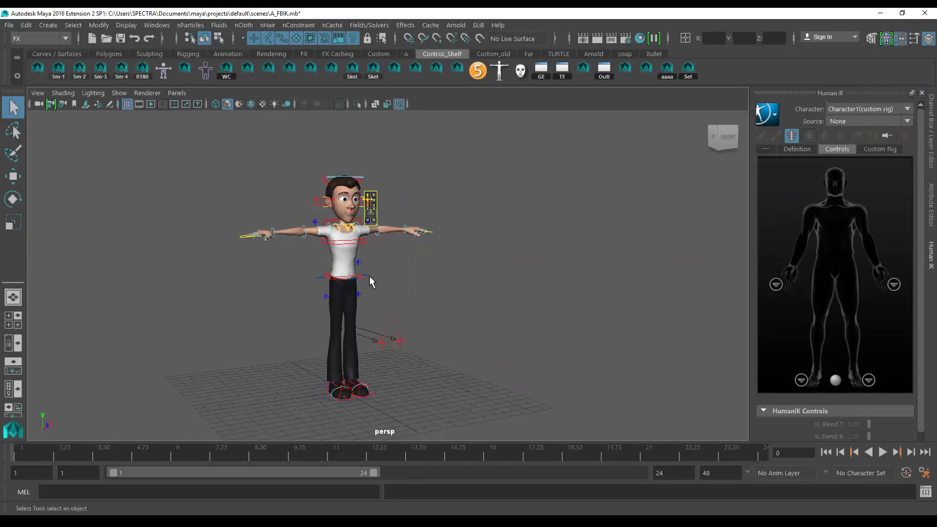
{"action": "left_click_drag", "start_coordinate": [431, 271], "coordinate": [407, 260], "text": "alt"}
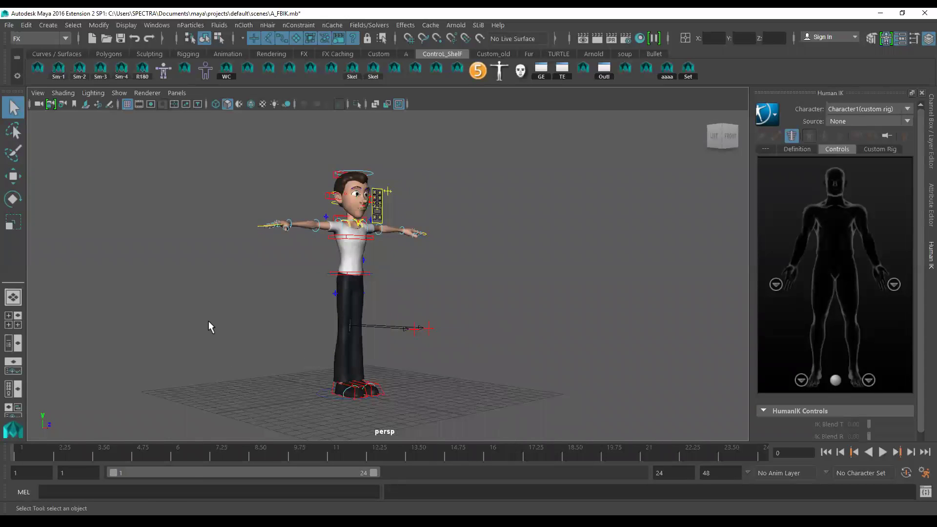
{"action": "right_click_drag", "start_coordinate": [241, 320], "coordinate": [230, 318], "text": "alt"}
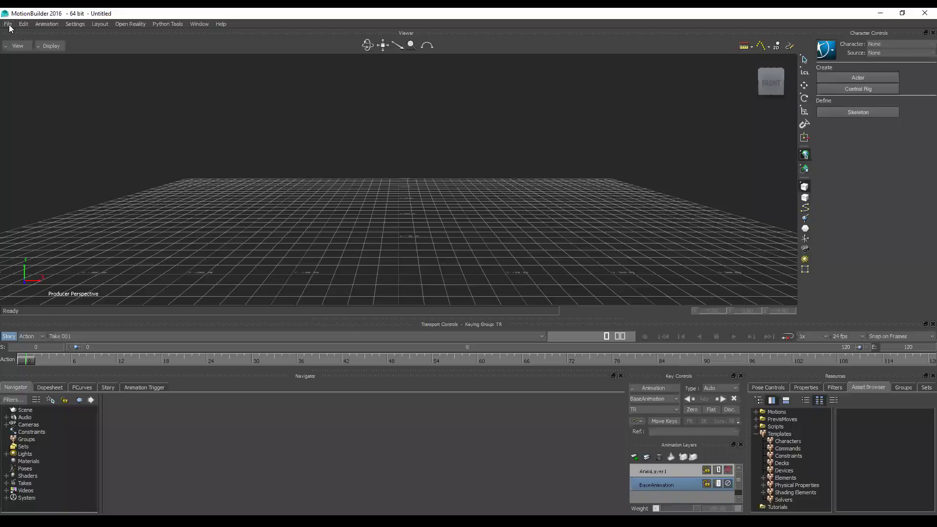
Step: Import the BackHandSpring.bvh motion file from the FunPak1 folder
{"action": "left_click", "coordinate": [7, 24]}
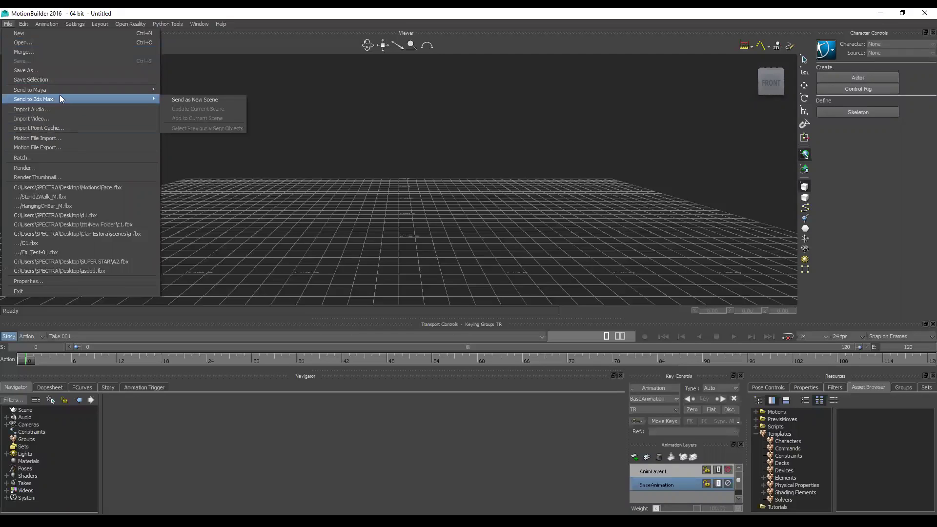
{"action": "left_click", "coordinate": [90, 138]}
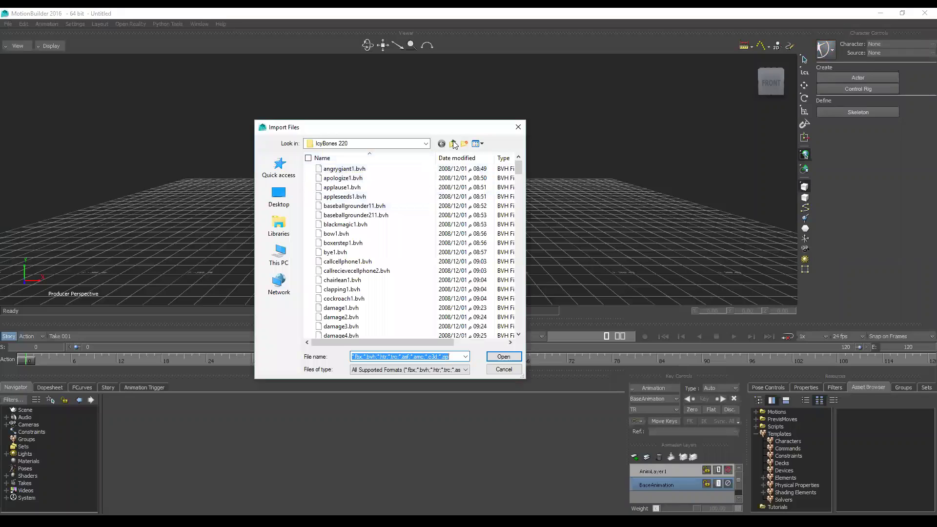
{"action": "left_click", "coordinate": [453, 143]}
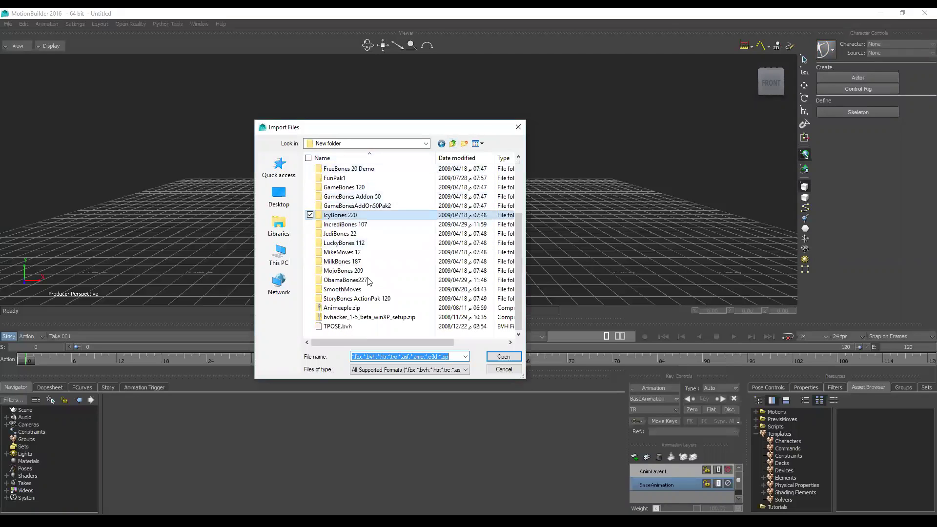
{"action": "scroll", "coordinate": [370, 253], "scroll_direction": "up", "scroll_amount": 1}
{"action": "scroll", "coordinate": [371, 255], "scroll_direction": "up", "scroll_amount": 1}
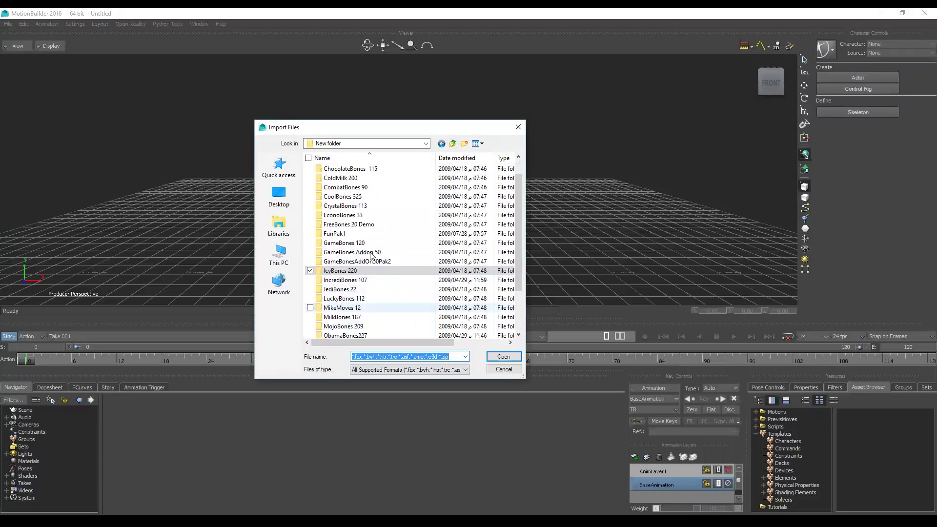
{"action": "double_click", "coordinate": [341, 233]}
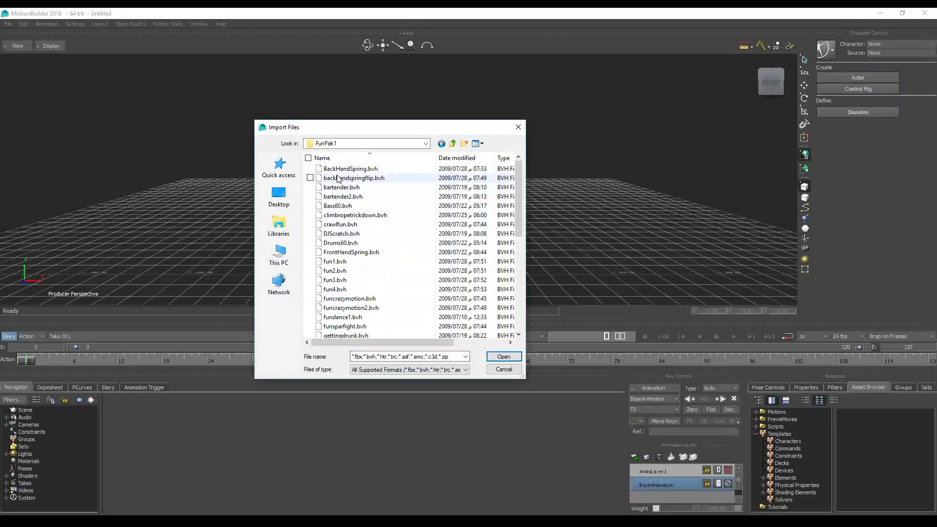
{"action": "left_click", "coordinate": [350, 168]}
{"action": "left_click", "coordinate": [504, 356]}
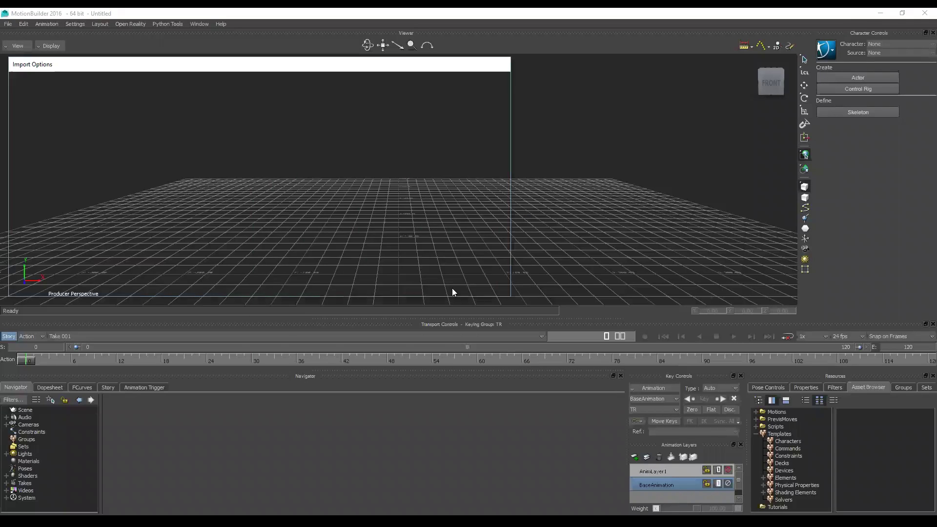
Step: Accept the import options, frame the new skeleton and play the back handspring
{"action": "left_click", "coordinate": [458, 282]}
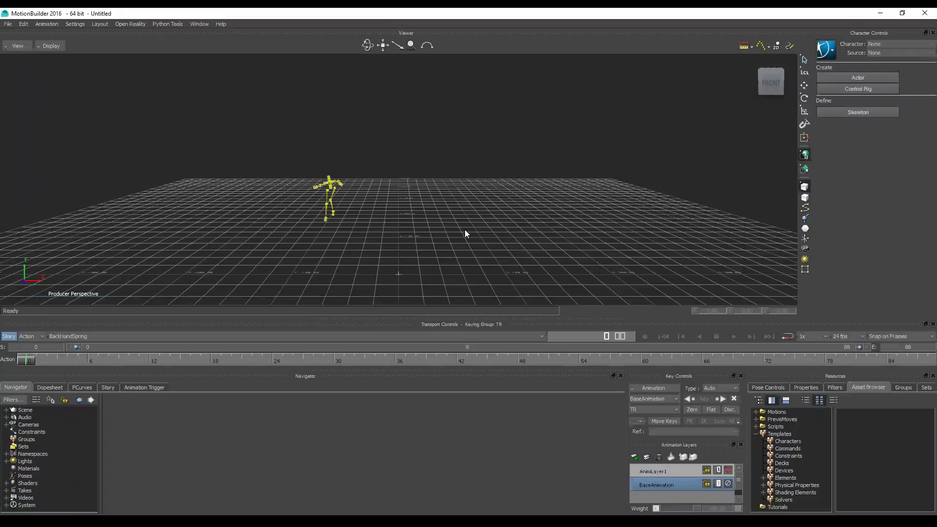
{"action": "left_click_drag", "start_coordinate": [450, 224], "coordinate": [483, 230], "text": "ctrl+shift"}
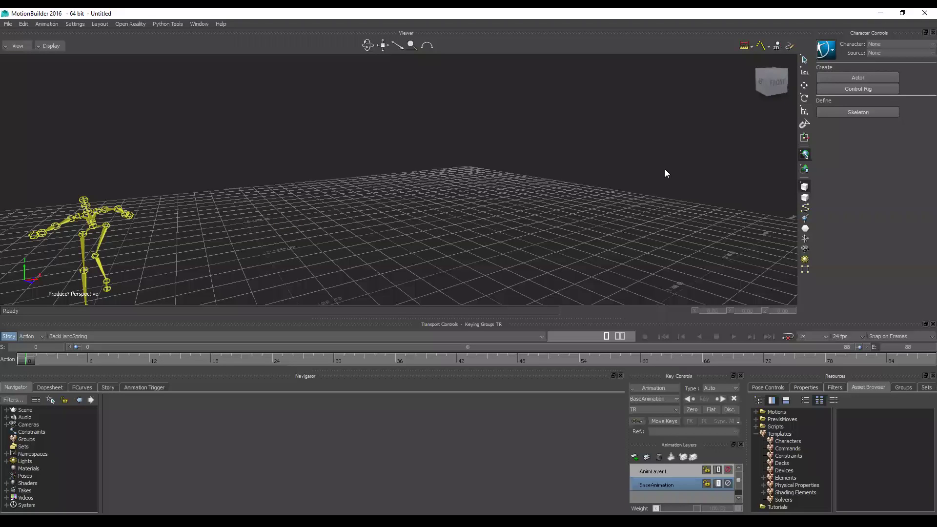
{"action": "key", "text": "a"}
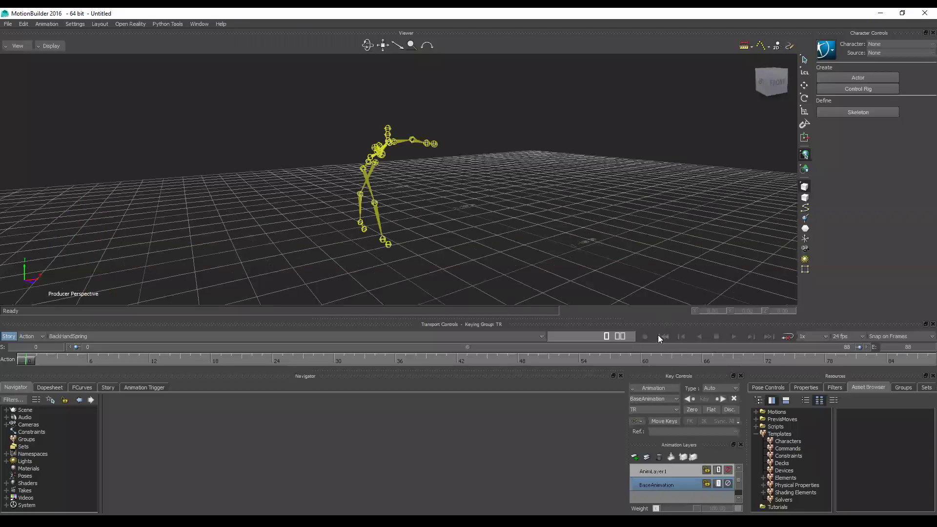
{"action": "left_click", "coordinate": [734, 336]}
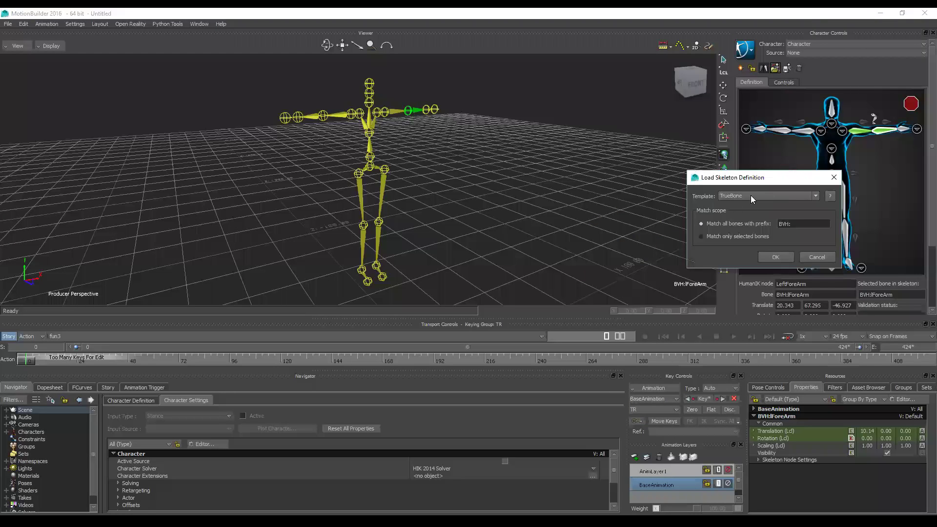
Step: Apply the TrueBone skeleton definition template to the fun3 character, then lock the character
{"action": "left_click", "coordinate": [752, 55]}
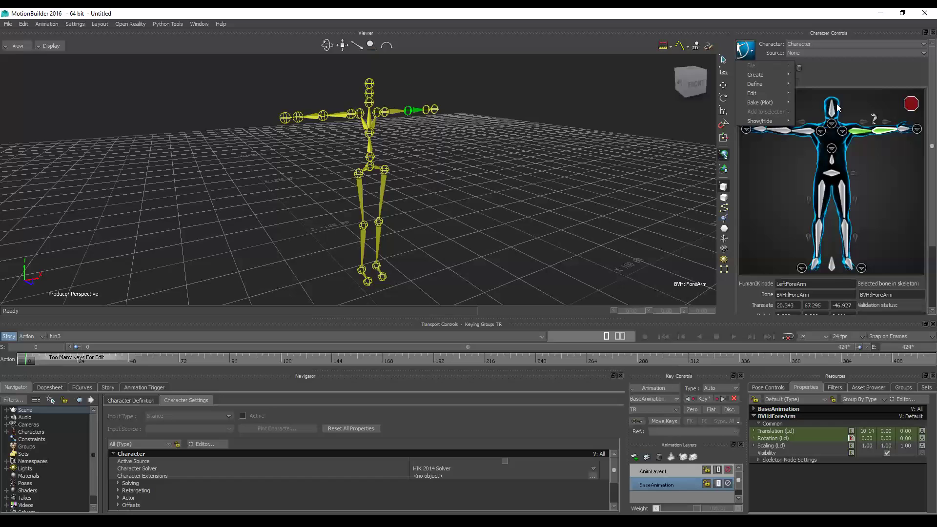
{"action": "mouse_move", "coordinate": [816, 103]}
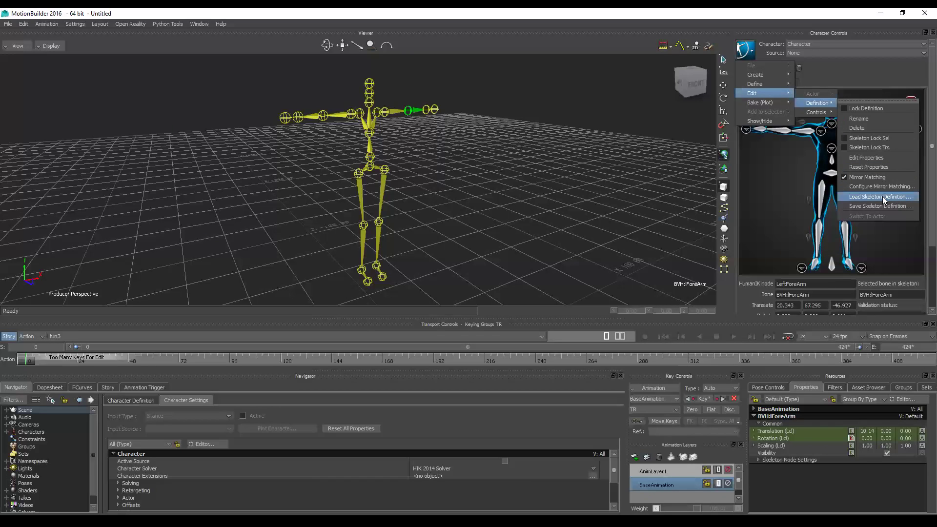
{"action": "left_click", "coordinate": [757, 195]}
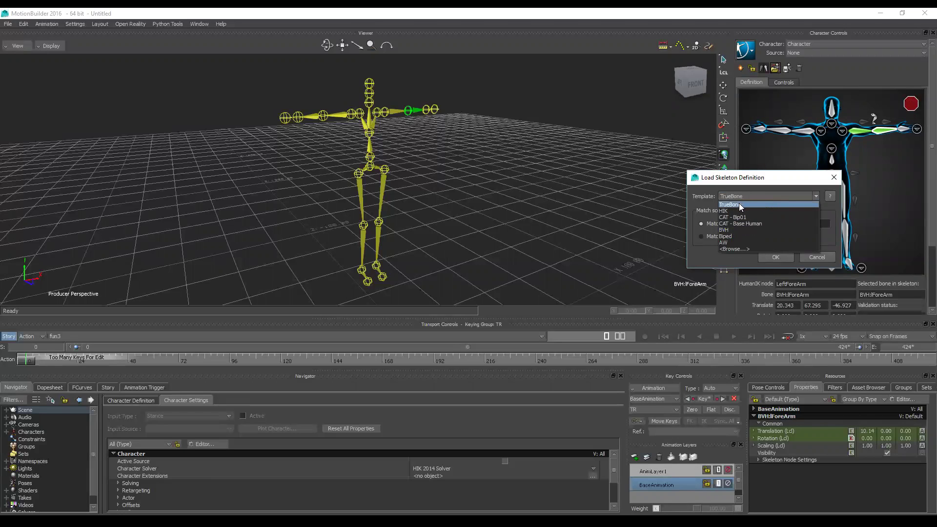
{"action": "left_click", "coordinate": [739, 204]}
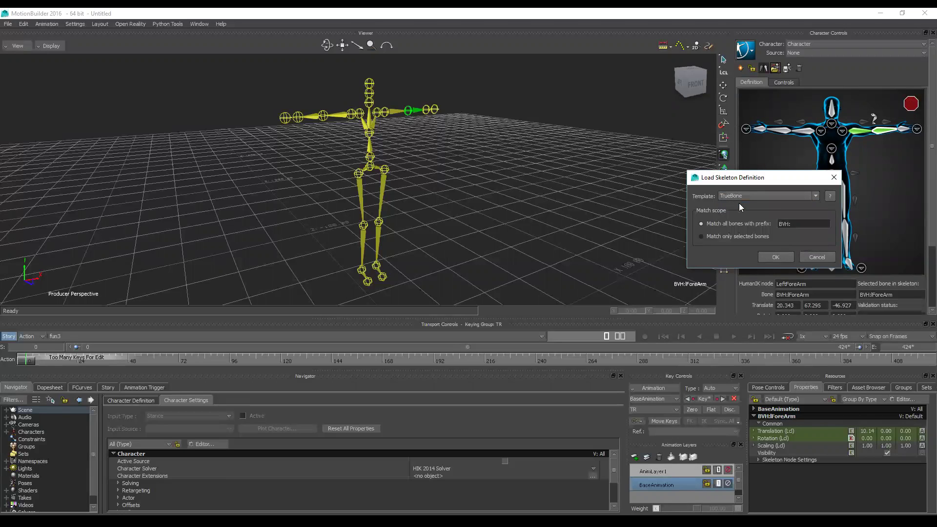
{"action": "left_click", "coordinate": [777, 256]}
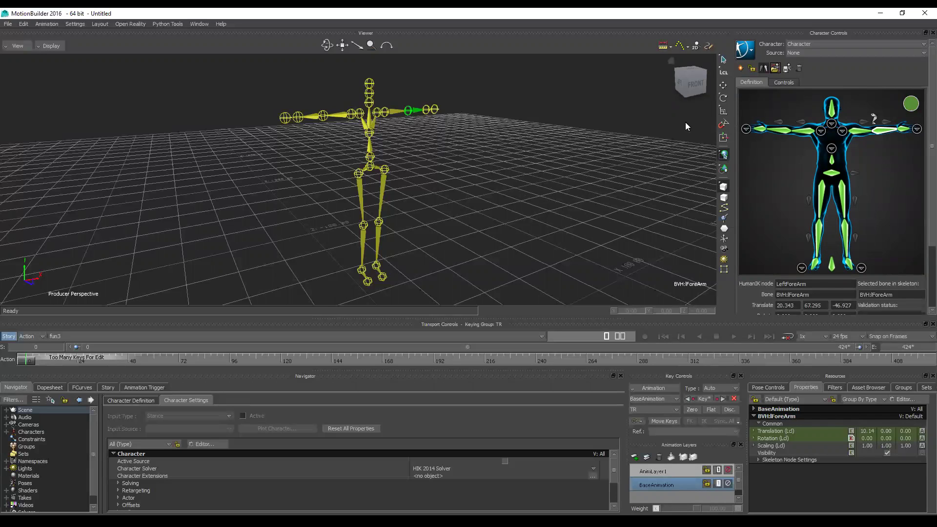
{"action": "left_click", "coordinate": [752, 68]}
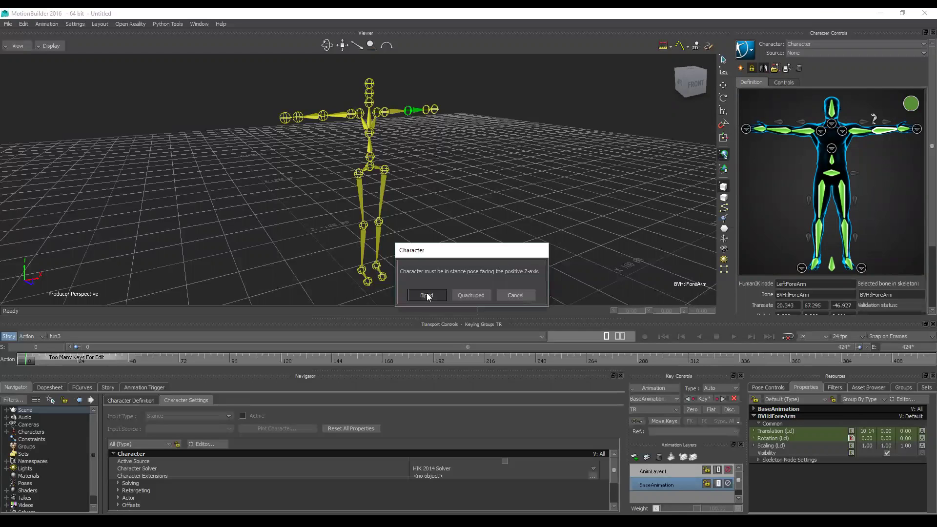
Step: Confirm the character as a biped and keep its input source as None
{"action": "left_click", "coordinate": [426, 294]}
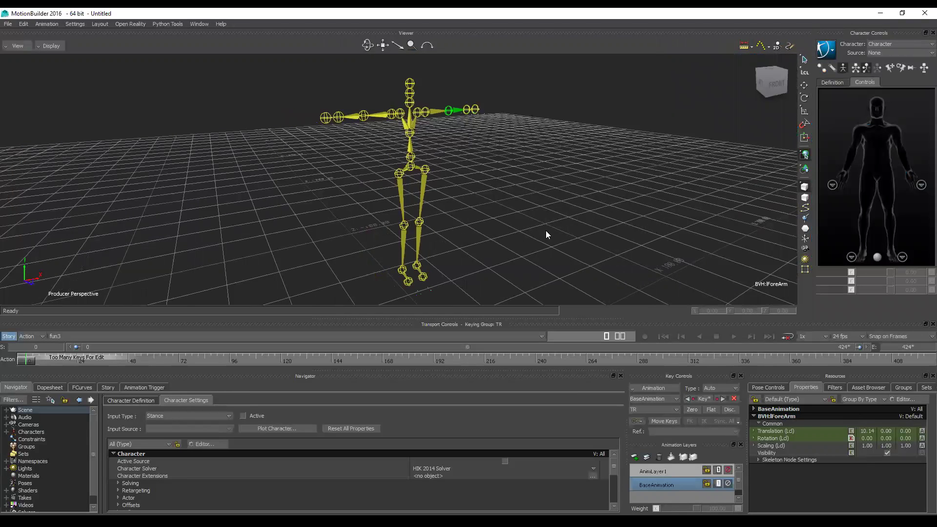
{"action": "left_click_drag", "start_coordinate": [555, 241], "coordinate": [539, 193], "text": "ctrl"}
{"action": "left_click", "coordinate": [897, 44]}
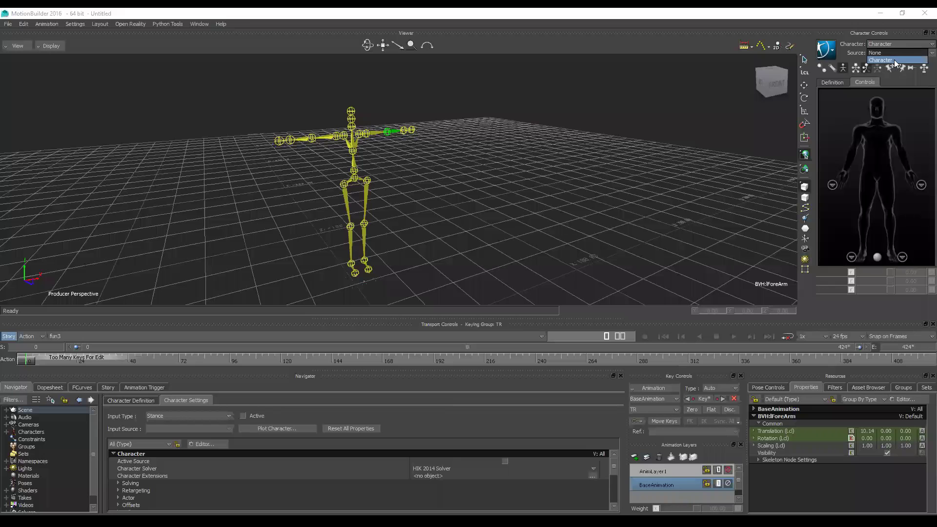
{"action": "left_click", "coordinate": [546, 190]}
{"action": "mouse_move", "coordinate": [563, 229]}
{"action": "left_mouse_down", "text": "ctrl"}
{"action": "mouse_move", "coordinate": [446, 205]}
{"action": "mouse_move", "coordinate": [457, 200]}
{"action": "left_mouse_up", "text": "ctrl"}
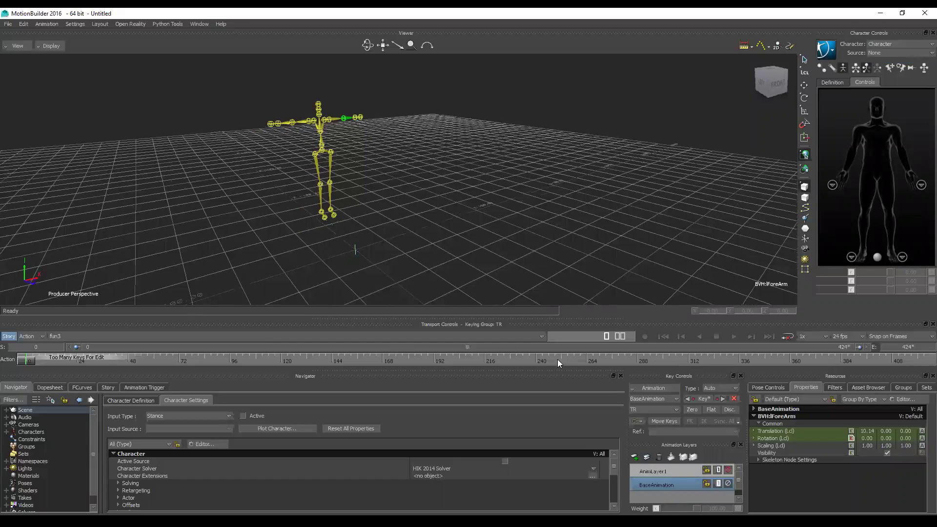
Step: Play the fun3 animation twice, stopping and returning to frame 0 each time
{"action": "left_click", "coordinate": [733, 336]}
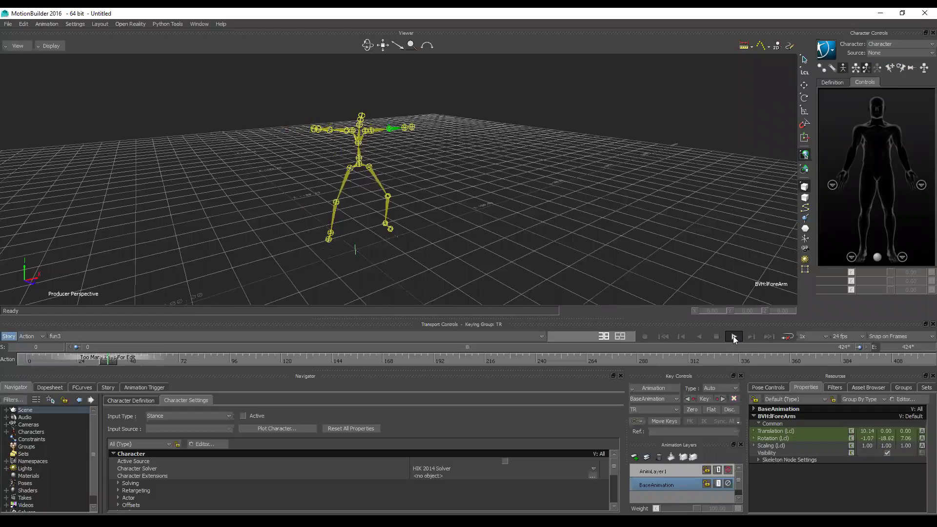
{"action": "left_click", "coordinate": [666, 336]}
{"action": "mouse_move", "coordinate": [343, 191]}
{"action": "left_mouse_down", "text": "ctrl+shift"}
{"action": "mouse_move", "coordinate": [399, 196]}
{"action": "mouse_move", "coordinate": [323, 193]}
{"action": "mouse_move", "coordinate": [424, 178]}
{"action": "mouse_move", "coordinate": [459, 198]}
{"action": "mouse_move", "coordinate": [419, 204]}
{"action": "mouse_move", "coordinate": [447, 190]}
{"action": "left_mouse_up", "text": "ctrl+shift"}
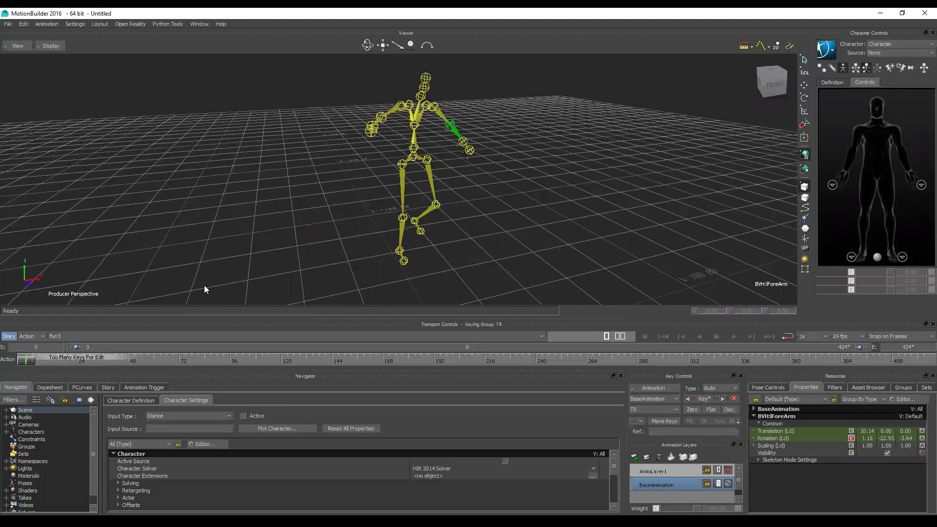
{"action": "mouse_move", "coordinate": [553, 238]}
{"action": "left_mouse_down", "text": "ctrl"}
{"action": "mouse_move", "coordinate": [499, 196]}
{"action": "mouse_move", "coordinate": [490, 207]}
{"action": "mouse_move", "coordinate": [506, 220]}
{"action": "mouse_move", "coordinate": [456, 132]}
{"action": "left_mouse_up", "text": "ctrl"}
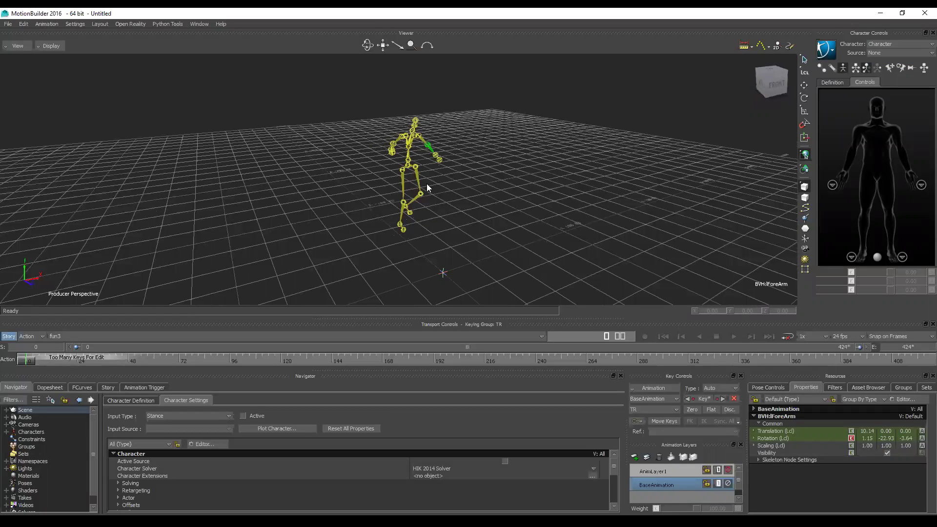
{"action": "left_click", "coordinate": [733, 336]}
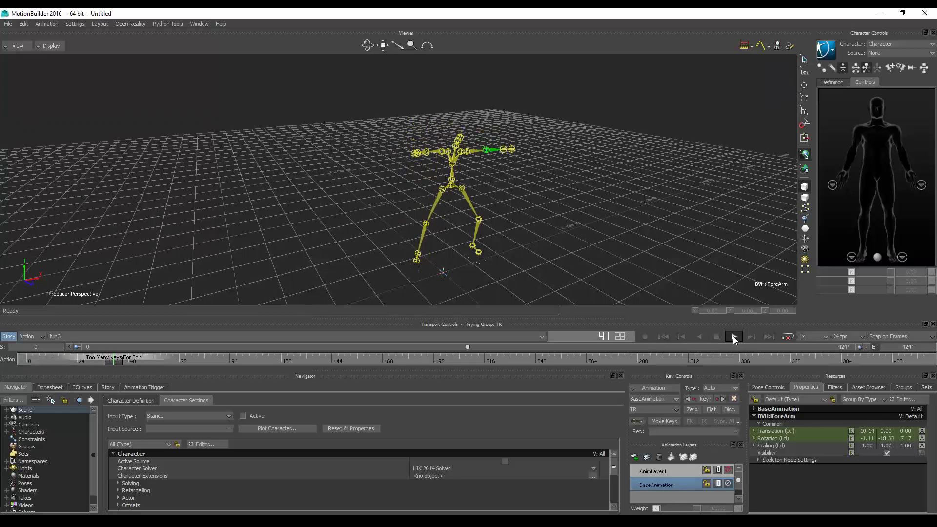
{"action": "left_click", "coordinate": [716, 336]}
{"action": "left_click", "coordinate": [663, 336]}
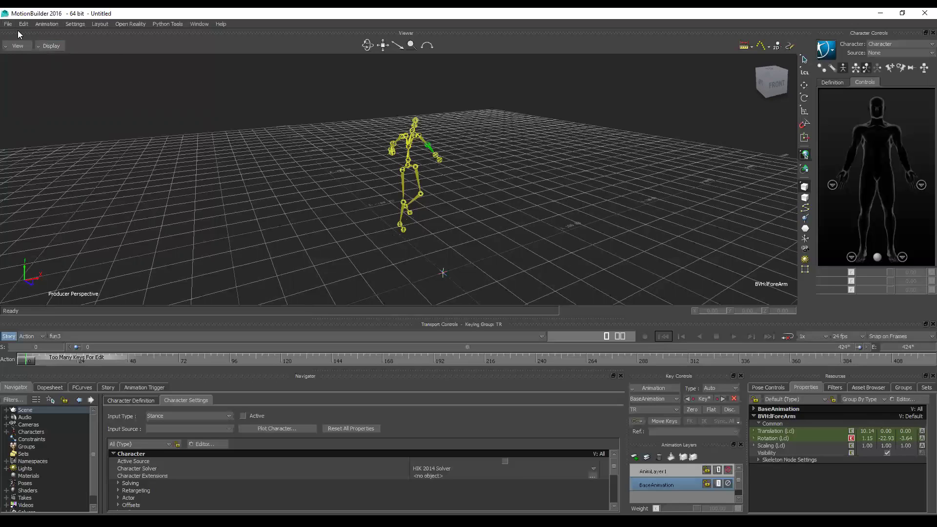
Step: Begin a file merge, browsing from the Desktop's MASH folder to the bone motion packs
{"action": "left_click", "coordinate": [9, 27]}
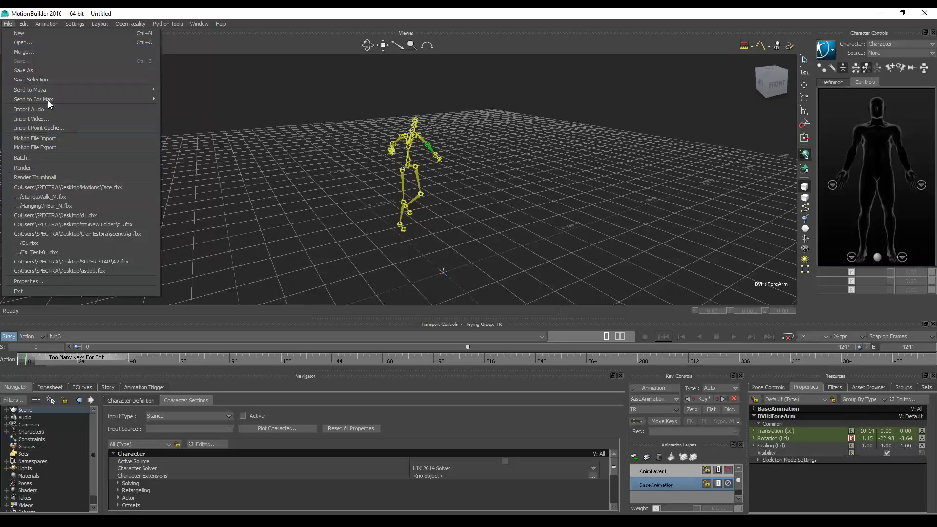
{"action": "left_click", "coordinate": [50, 52]}
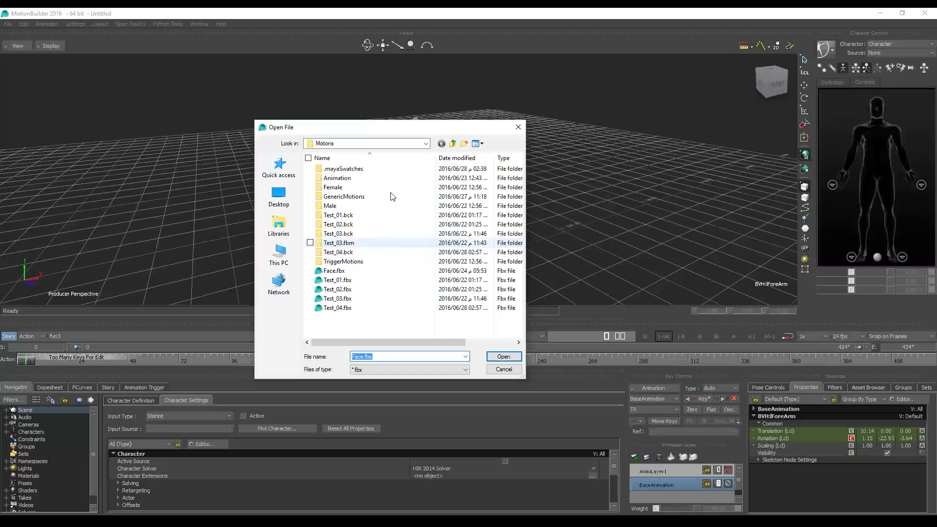
{"action": "left_click", "coordinate": [454, 147]}
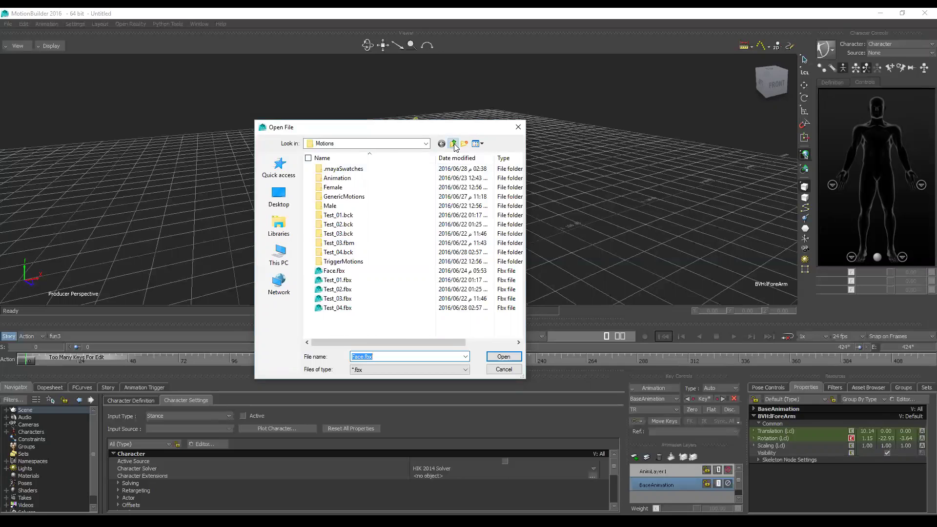
{"action": "scroll", "coordinate": [436, 260], "scroll_direction": "up", "scroll_amount": 1}
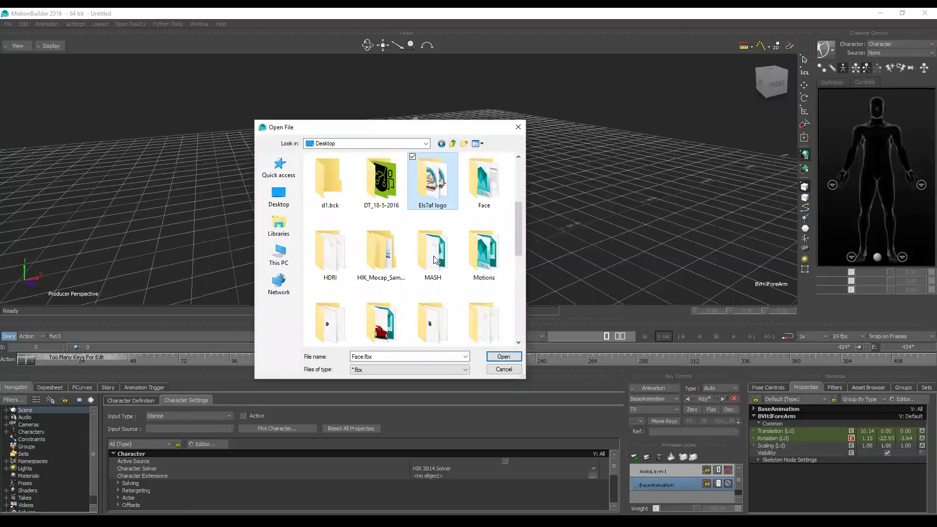
{"action": "double_click", "coordinate": [426, 252]}
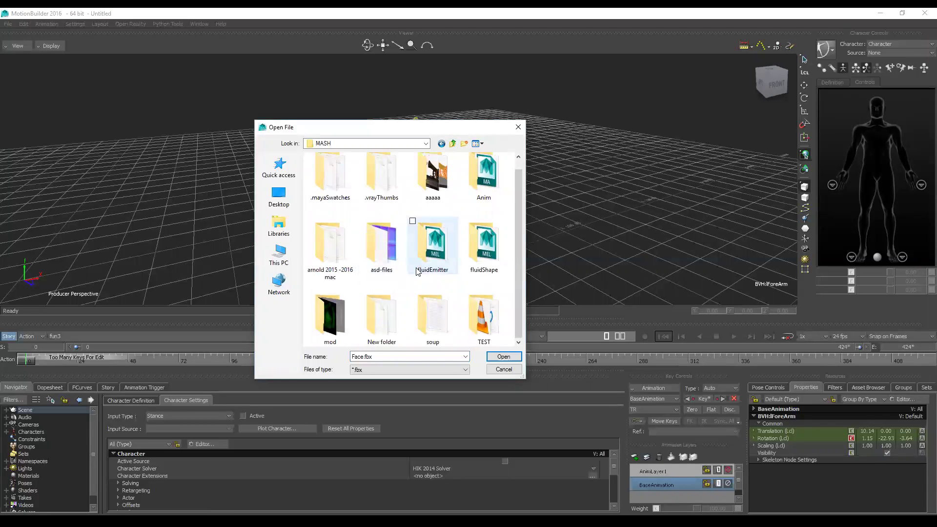
{"action": "double_click", "coordinate": [390, 323]}
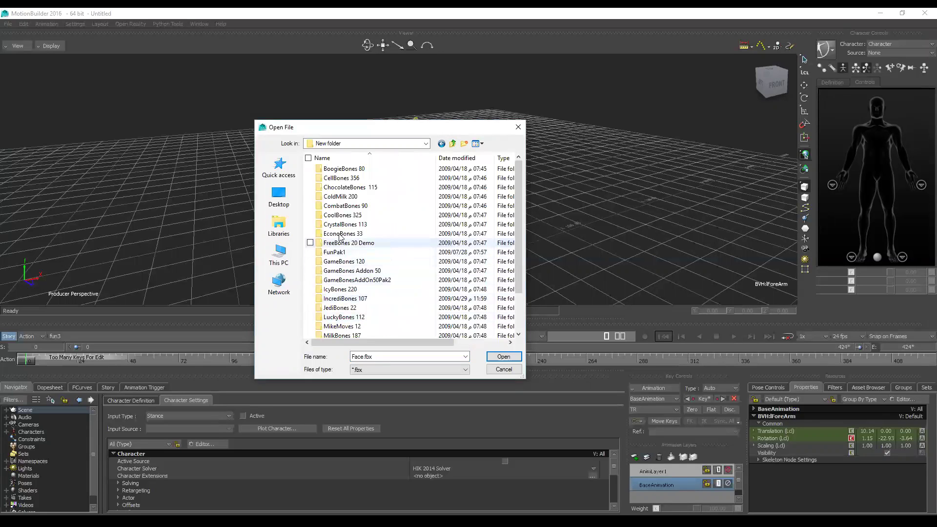
{"action": "double_click", "coordinate": [352, 207]}
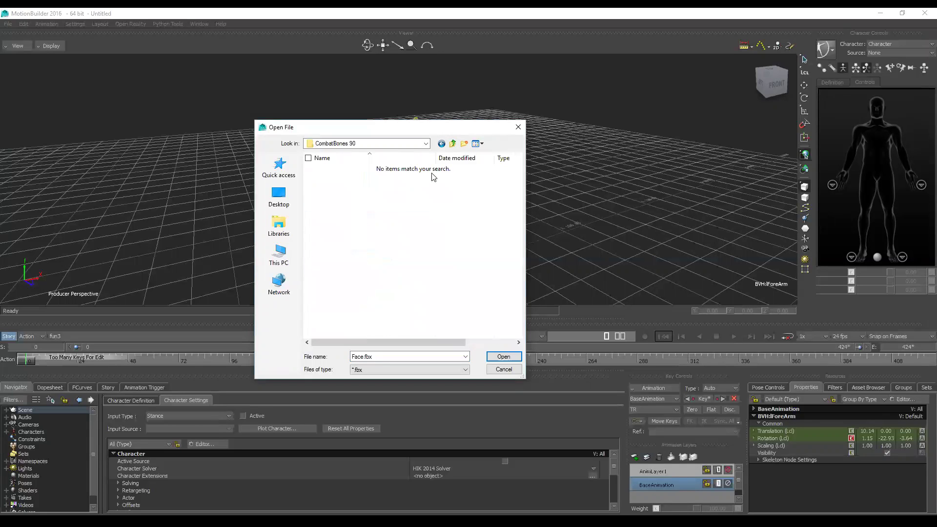
{"action": "left_click", "coordinate": [452, 143]}
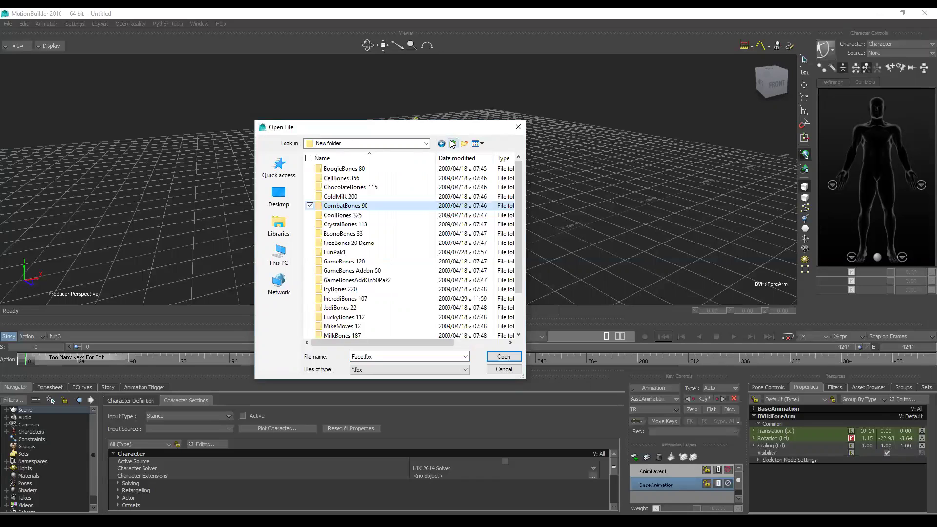
Step: Show All Files and merge BugKill3.BVH from CrystalBones 113 beside the existing skeleton
{"action": "left_click", "coordinate": [407, 369]}
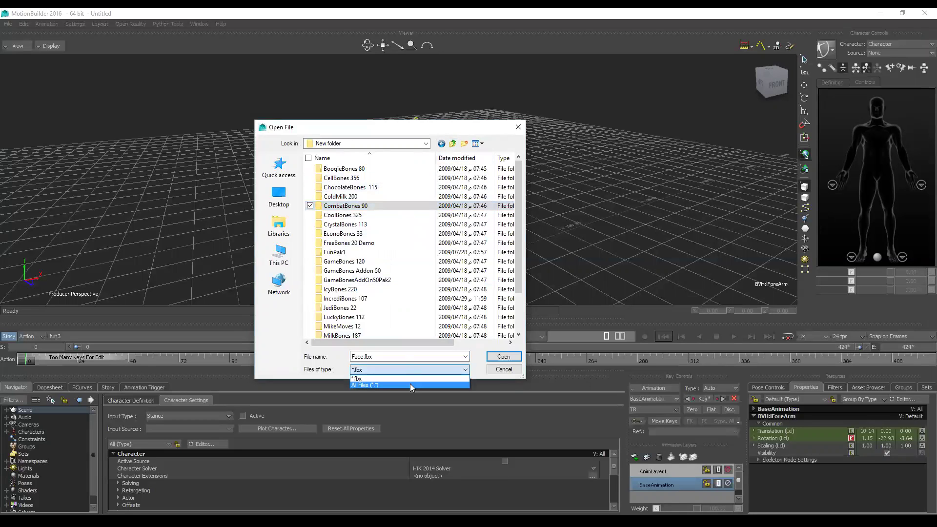
{"action": "left_click", "coordinate": [410, 385]}
{"action": "double_click", "coordinate": [330, 225]}
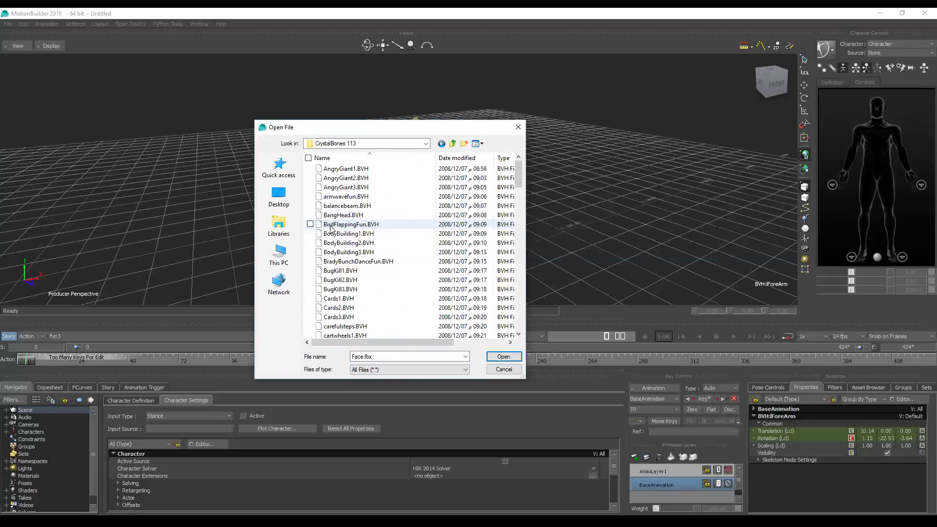
{"action": "left_click", "coordinate": [336, 290]}
{"action": "left_click", "coordinate": [505, 357]}
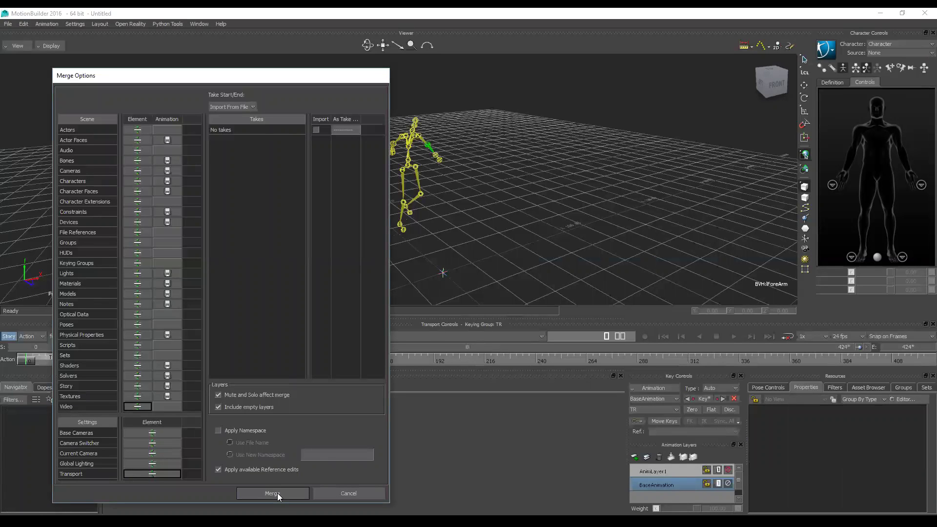
{"action": "left_click", "coordinate": [277, 493]}
{"action": "mouse_move", "coordinate": [501, 198]}
{"action": "left_mouse_down", "text": "ctrl+shift"}
{"action": "mouse_move", "coordinate": [510, 198]}
{"action": "mouse_move", "coordinate": [494, 216]}
{"action": "mouse_move", "coordinate": [472, 219]}
{"action": "left_mouse_up", "text": "ctrl+shift"}
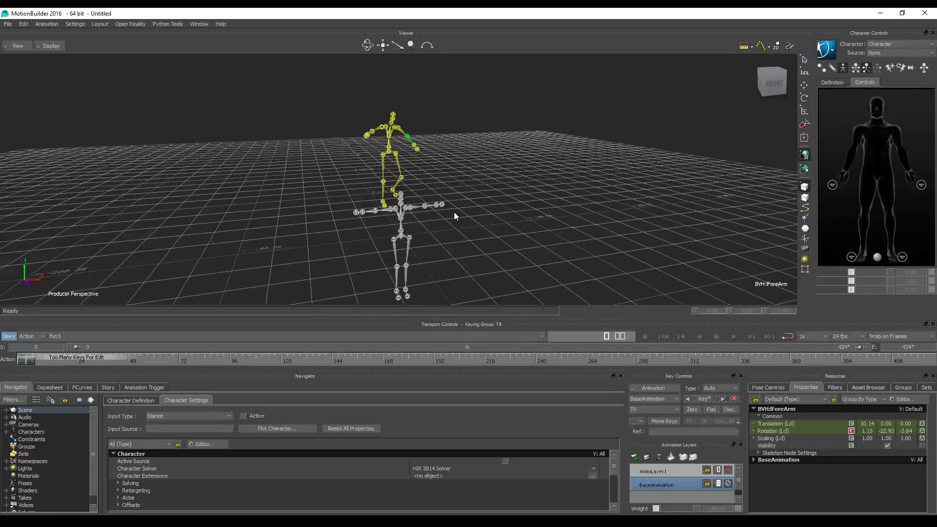
{"action": "mouse_move", "coordinate": [426, 206]}
{"action": "left_mouse_down", "text": "ctrl+shift"}
{"action": "mouse_move", "coordinate": [451, 204]}
{"action": "mouse_move", "coordinate": [470, 221]}
{"action": "left_mouse_up", "text": "ctrl+shift"}
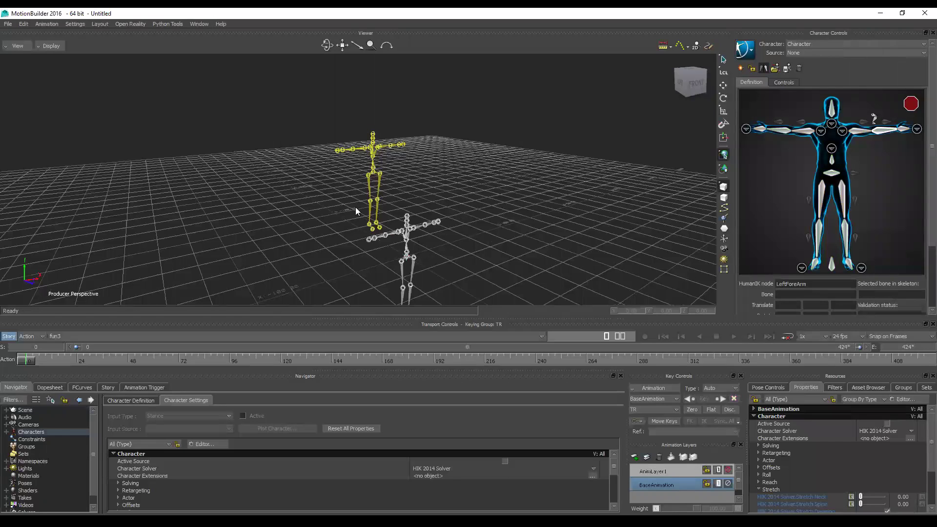
Step: Import ApullB2.bvh from CoolBones 325 with the Merge option and play it on the white skeleton
{"action": "left_click", "coordinate": [8, 24]}
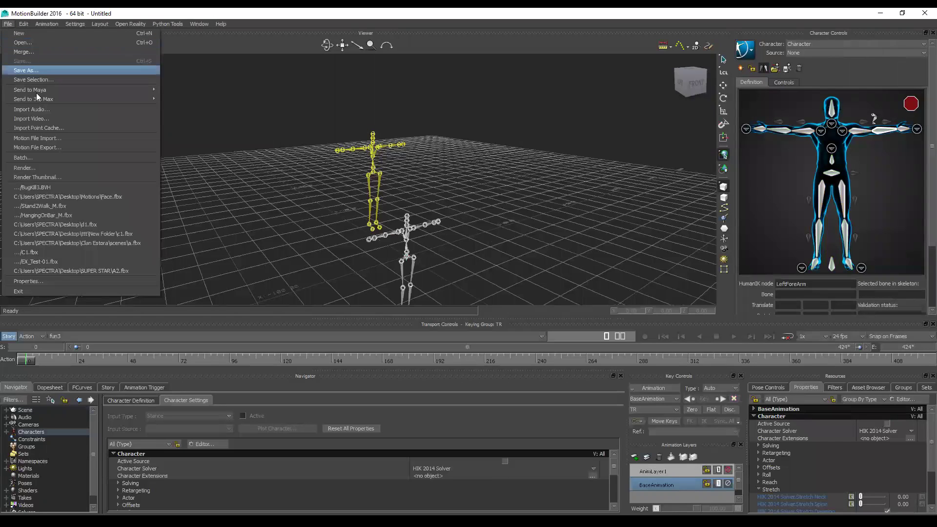
{"action": "left_click", "coordinate": [64, 137]}
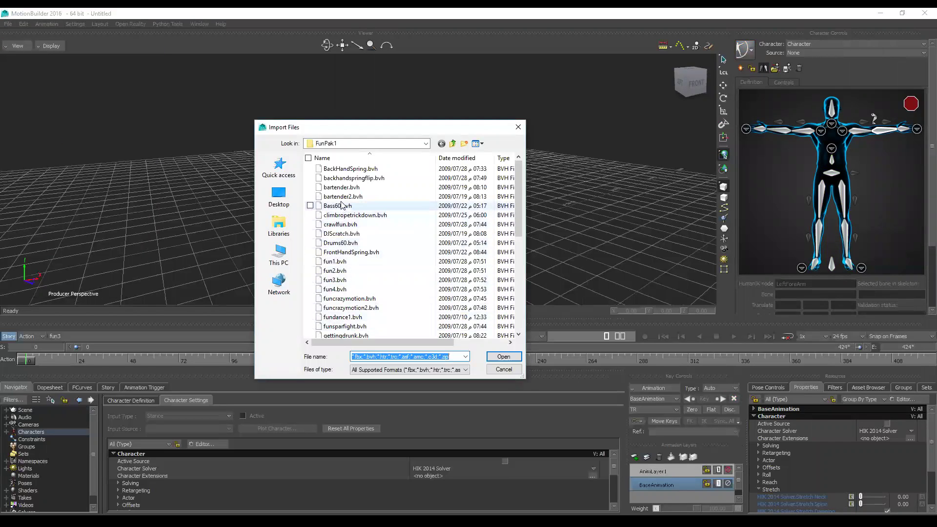
{"action": "left_click", "coordinate": [453, 143]}
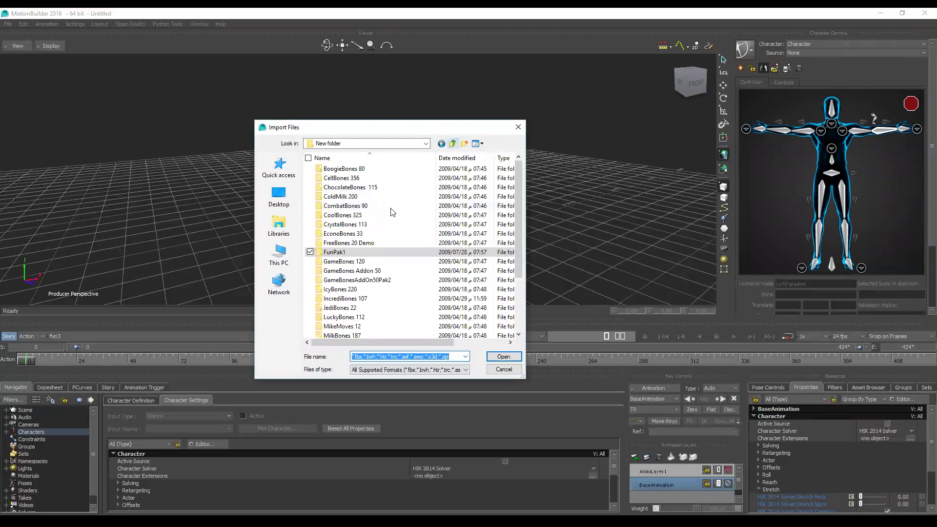
{"action": "double_click", "coordinate": [340, 216]}
{"action": "left_click", "coordinate": [354, 215]}
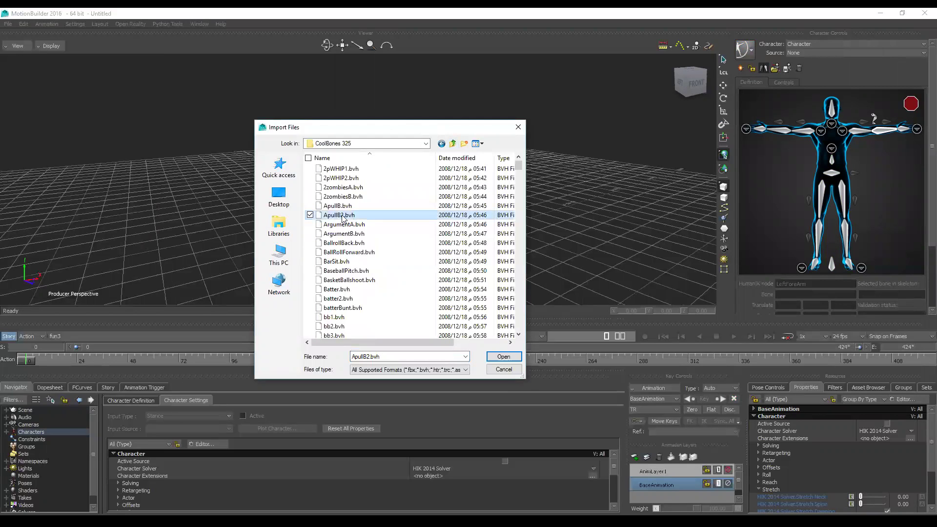
{"action": "left_click", "coordinate": [504, 356]}
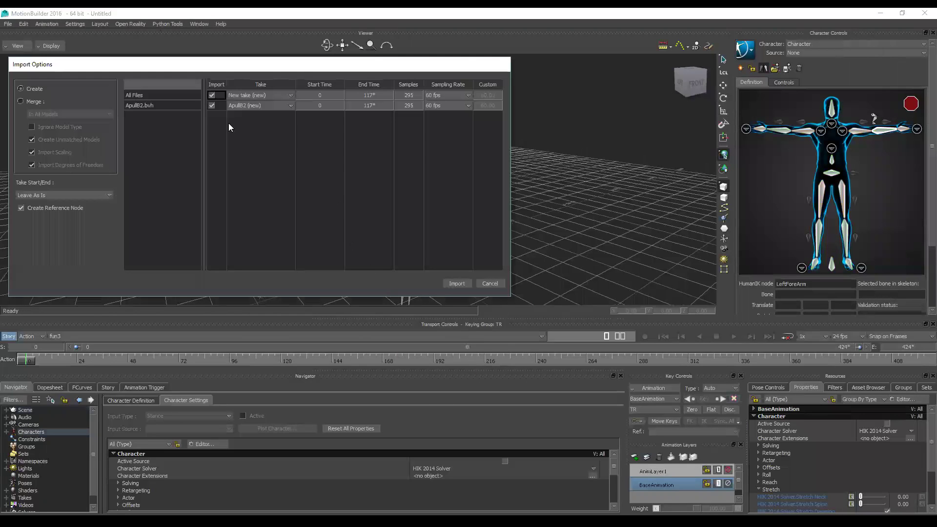
{"action": "left_click", "coordinate": [30, 101]}
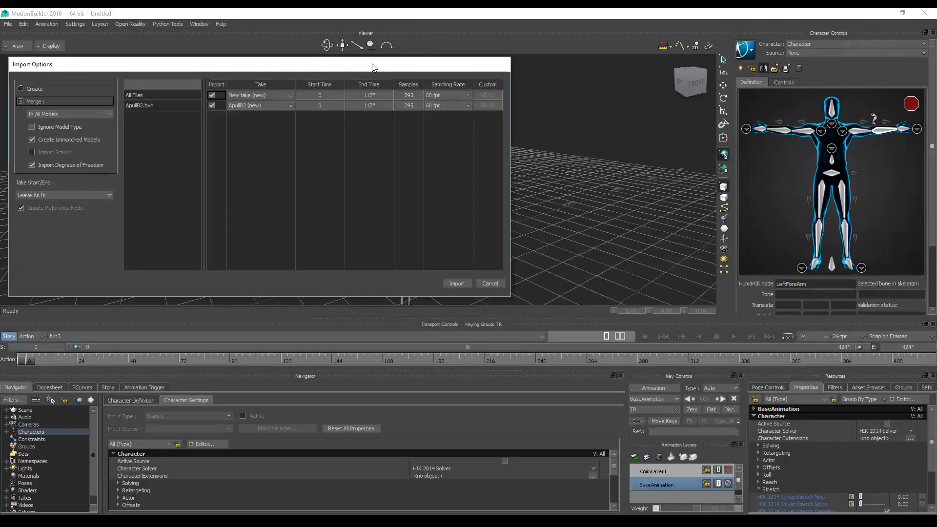
{"action": "left_click_drag", "start_coordinate": [373, 67], "coordinate": [544, 271]}
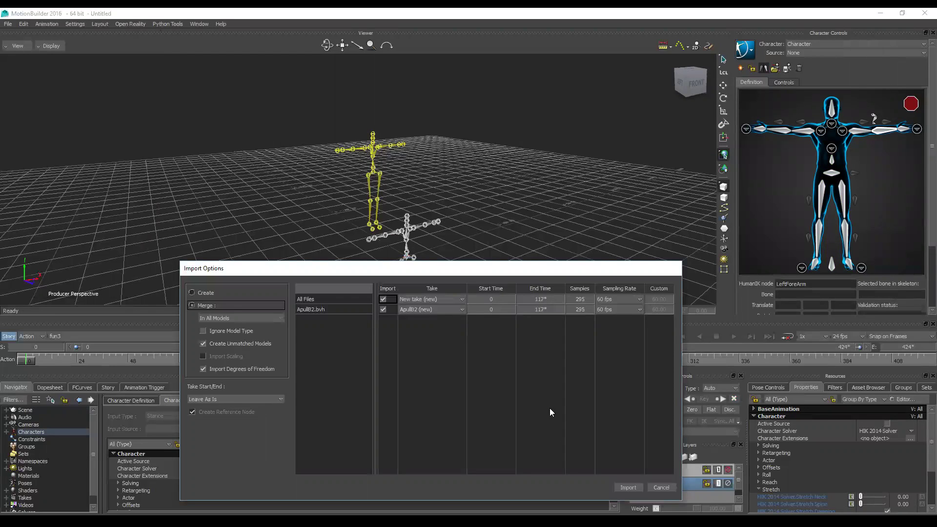
{"action": "left_click", "coordinate": [628, 487]}
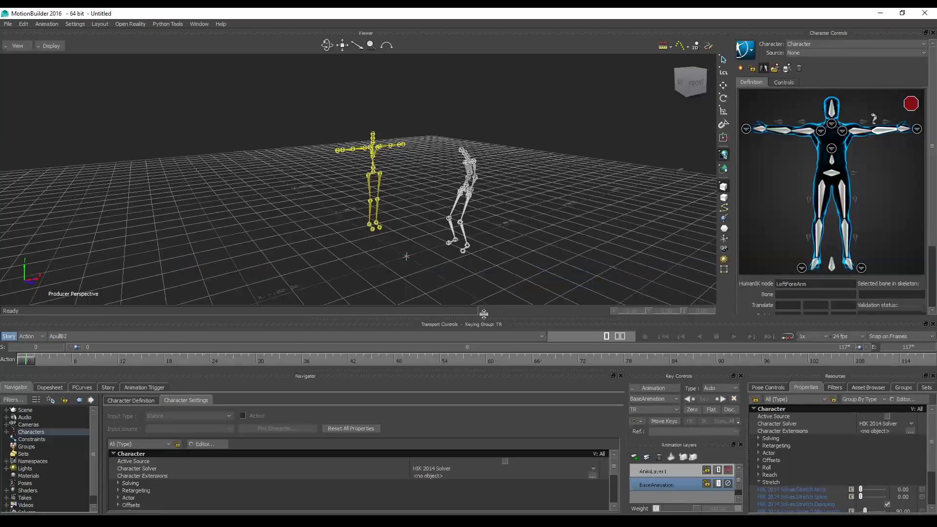
{"action": "left_click_drag", "start_coordinate": [394, 236], "coordinate": [417, 236], "text": "ctrl+shift"}
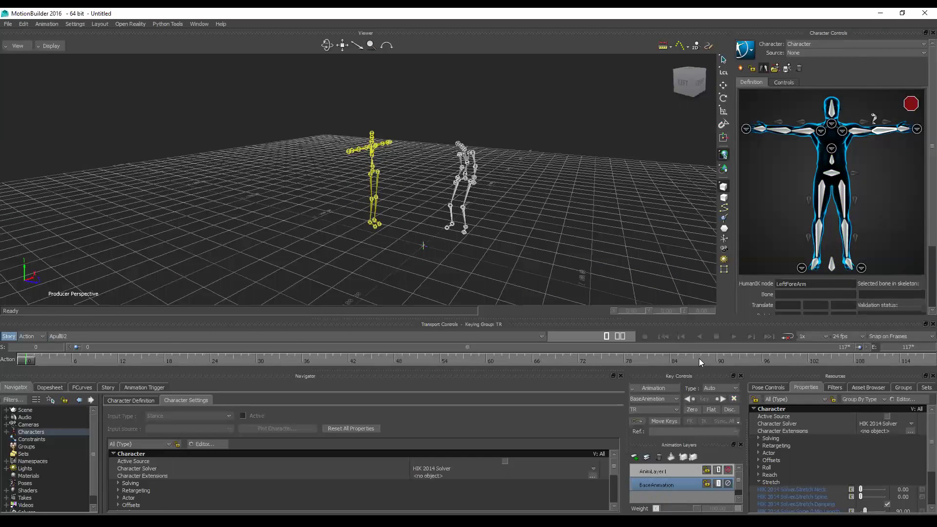
{"action": "left_click", "coordinate": [733, 337]}
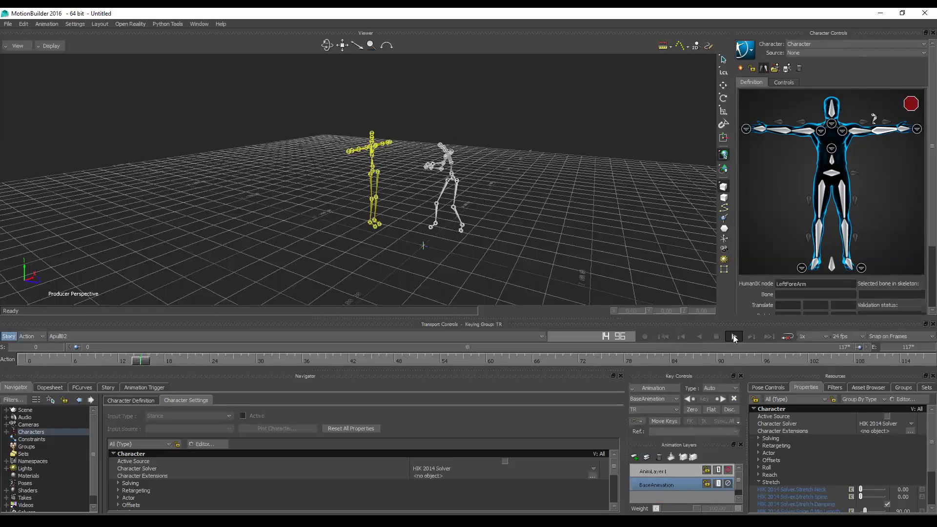
Step: Start a new empty scene, discarding unsaved changes
{"action": "left_click", "coordinate": [8, 24]}
{"action": "left_click", "coordinate": [27, 34]}
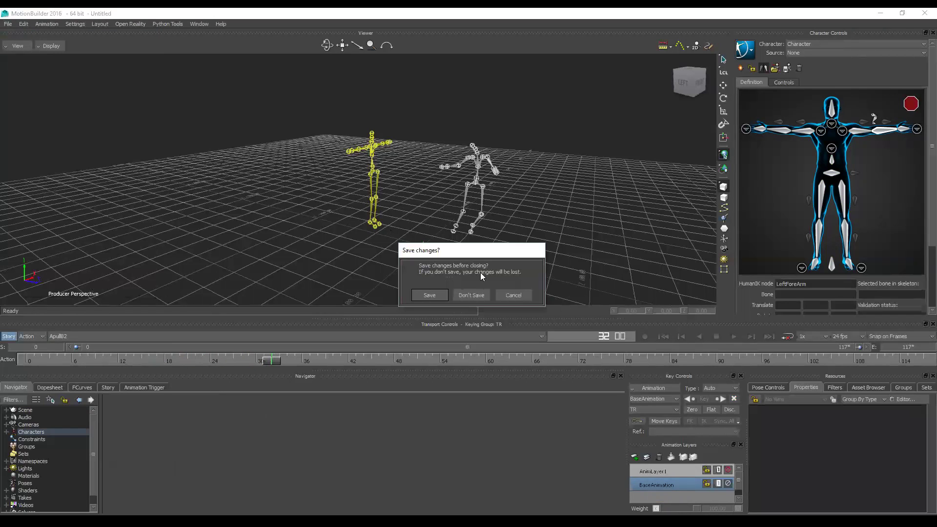
{"action": "left_click", "coordinate": [464, 295]}
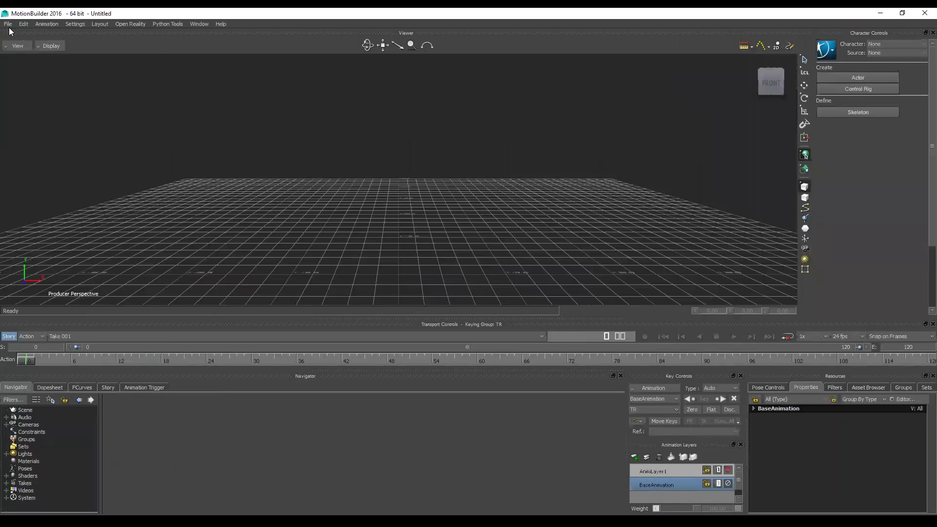
Step: Import ApullB.bvh into the empty scene and play its animation
{"action": "left_click", "coordinate": [8, 24]}
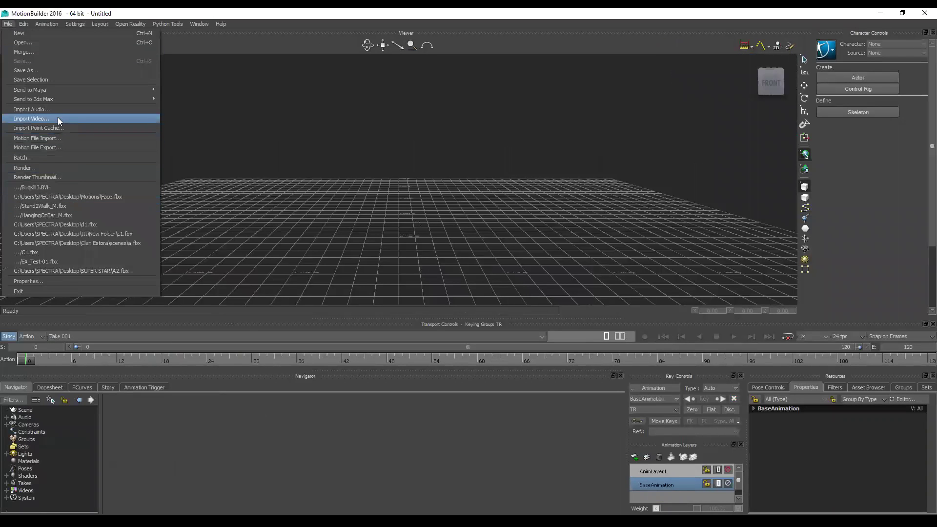
{"action": "left_click", "coordinate": [66, 137]}
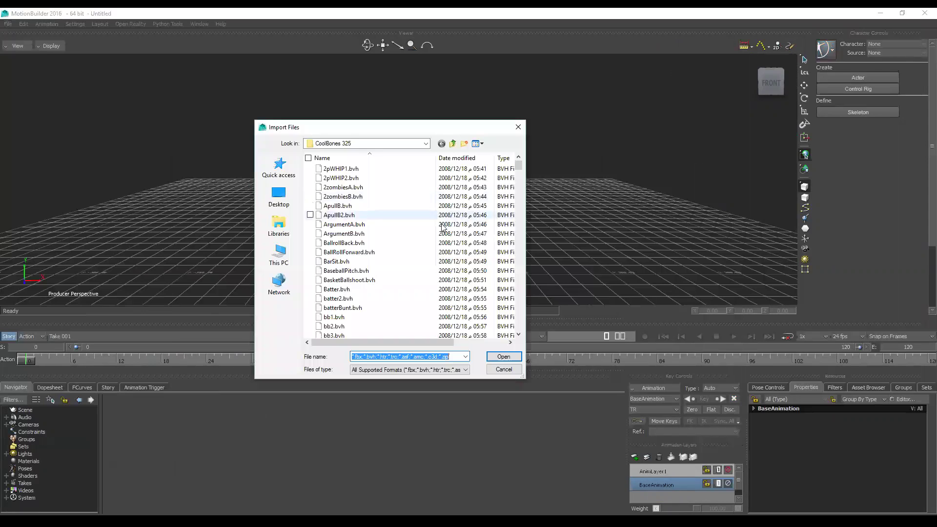
{"action": "left_click", "coordinate": [341, 206]}
{"action": "left_click", "coordinate": [503, 356]}
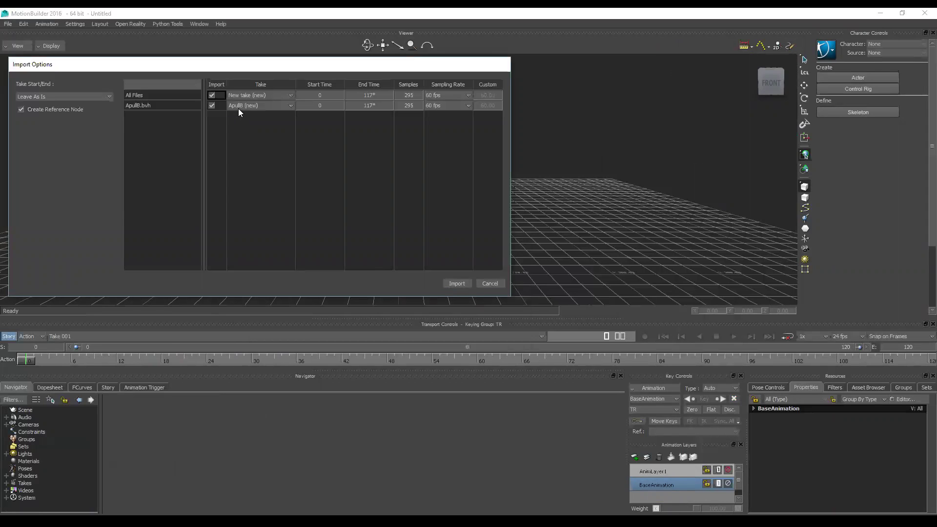
{"action": "left_click", "coordinate": [456, 283]}
{"action": "mouse_move", "coordinate": [451, 267]}
{"action": "left_mouse_down", "text": "ctrl+shift"}
{"action": "mouse_move", "coordinate": [412, 259]}
{"action": "mouse_move", "coordinate": [470, 267]}
{"action": "mouse_move", "coordinate": [682, 343]}
{"action": "left_mouse_up", "text": "ctrl+shift"}
{"action": "left_click", "coordinate": [730, 335]}
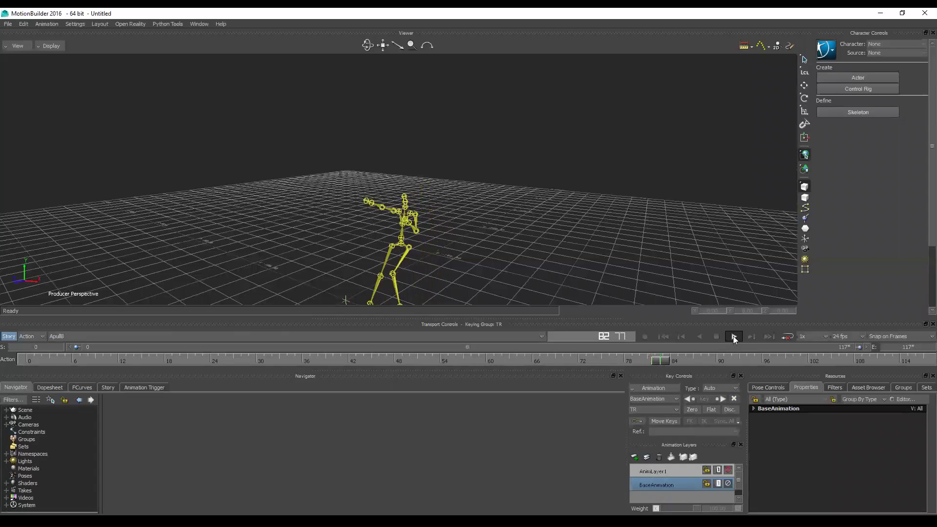
Step: Stop playback at frame 0 and select the whole skeleton hierarchy
{"action": "left_click", "coordinate": [716, 336]}
{"action": "left_click", "coordinate": [665, 336]}
{"action": "mouse_move", "coordinate": [547, 259]}
{"action": "left_mouse_down", "text": "shift"}
{"action": "mouse_move", "coordinate": [521, 207]}
{"action": "mouse_move", "coordinate": [552, 225]}
{"action": "mouse_move", "coordinate": [506, 224]}
{"action": "mouse_move", "coordinate": [537, 243]}
{"action": "mouse_move", "coordinate": [412, 192]}
{"action": "left_mouse_up", "text": "shift"}
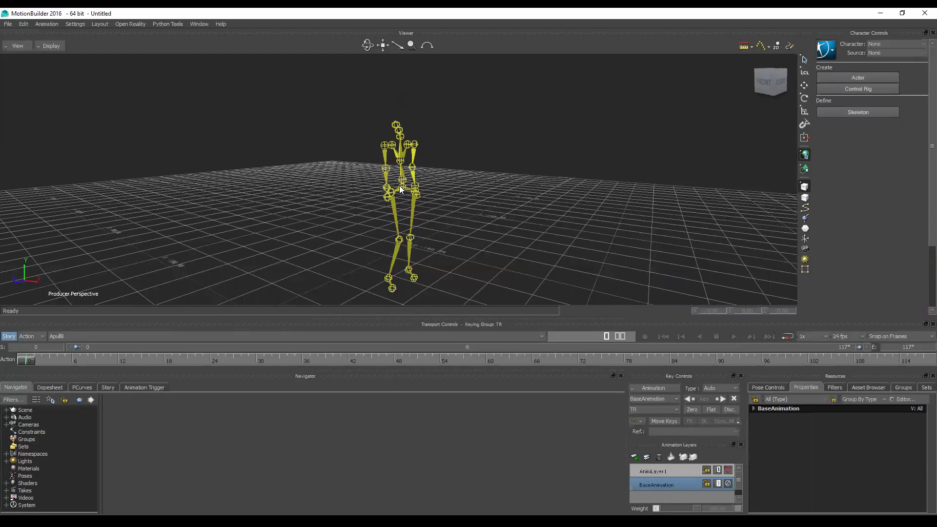
{"action": "double_click", "coordinate": [399, 186]}
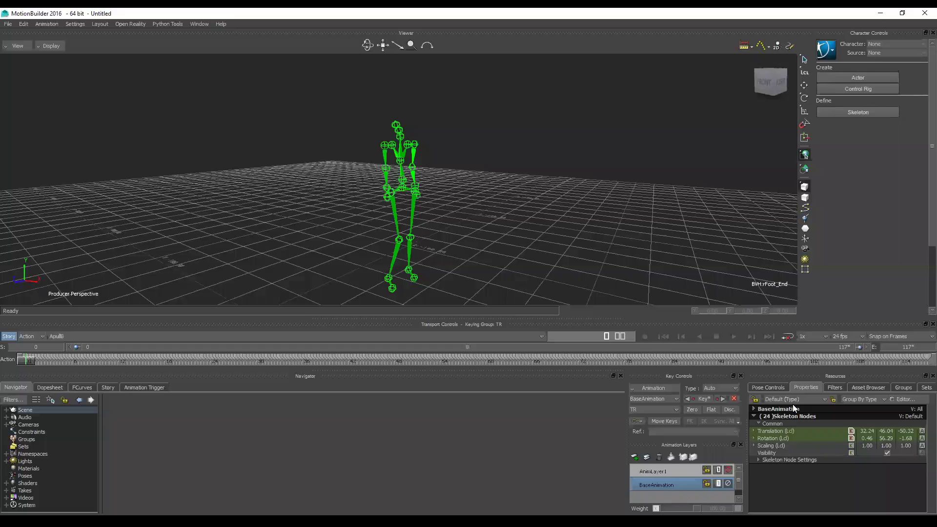
Step: Set the root's Rotation X, Y and Z to 0 for a T-pose
{"action": "double_click", "coordinate": [871, 439]}
{"action": "type", "text": "0"}
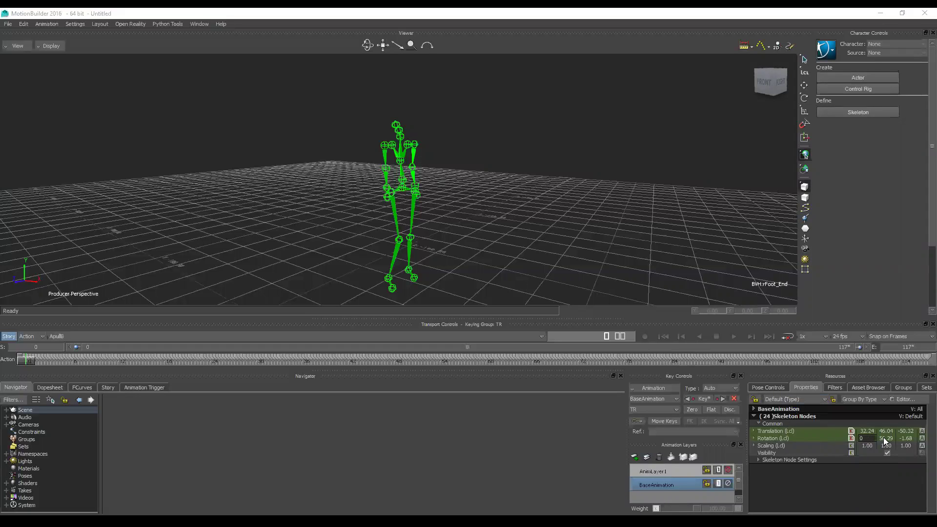
{"action": "key", "text": "Return"}
{"action": "double_click", "coordinate": [883, 437]}
{"action": "type", "text": "0"}
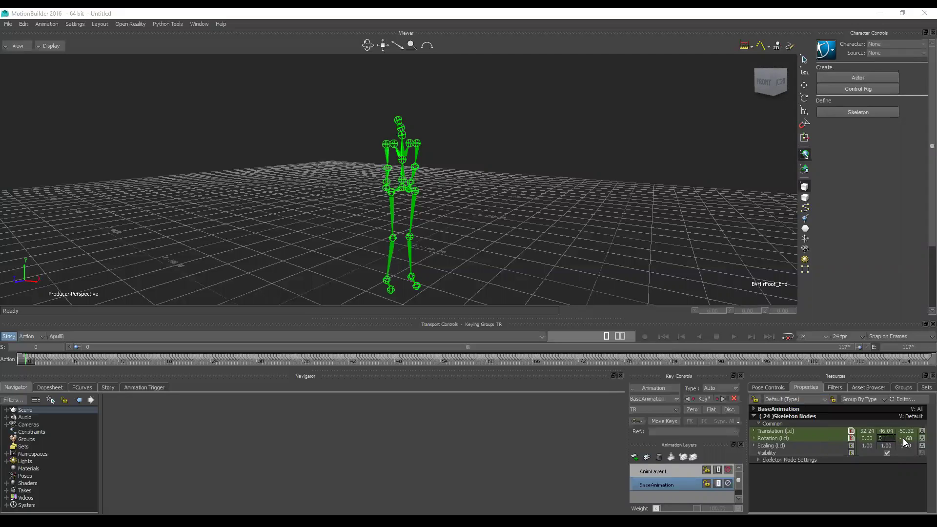
{"action": "key", "text": "Return"}
{"action": "double_click", "coordinate": [902, 439]}
{"action": "type", "text": "0"}
{"action": "key", "text": "Return"}
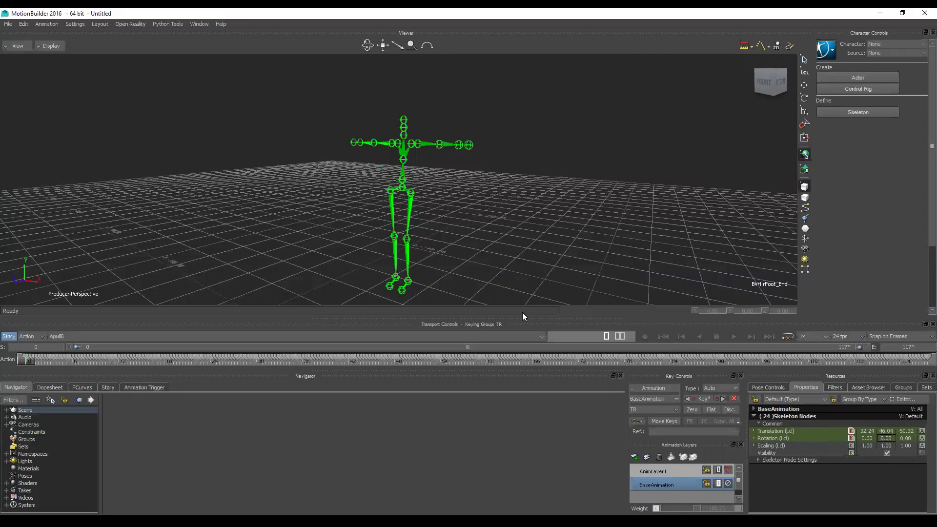
Step: Create a new character definition for the skeleton instead of a control rig
{"action": "left_click_drag", "start_coordinate": [449, 265], "coordinate": [538, 278], "text": "ctrl+shift"}
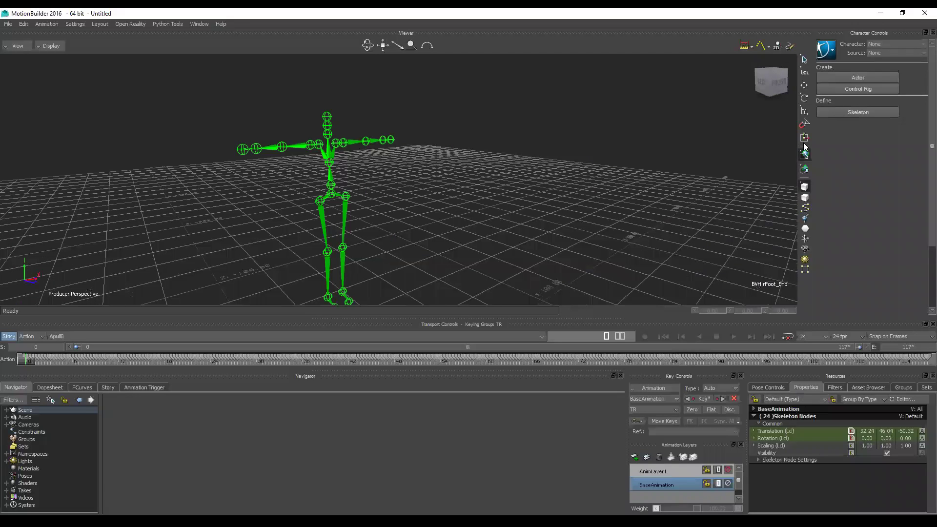
{"action": "left_click", "coordinate": [858, 88]}
{"action": "left_click", "coordinate": [432, 294]}
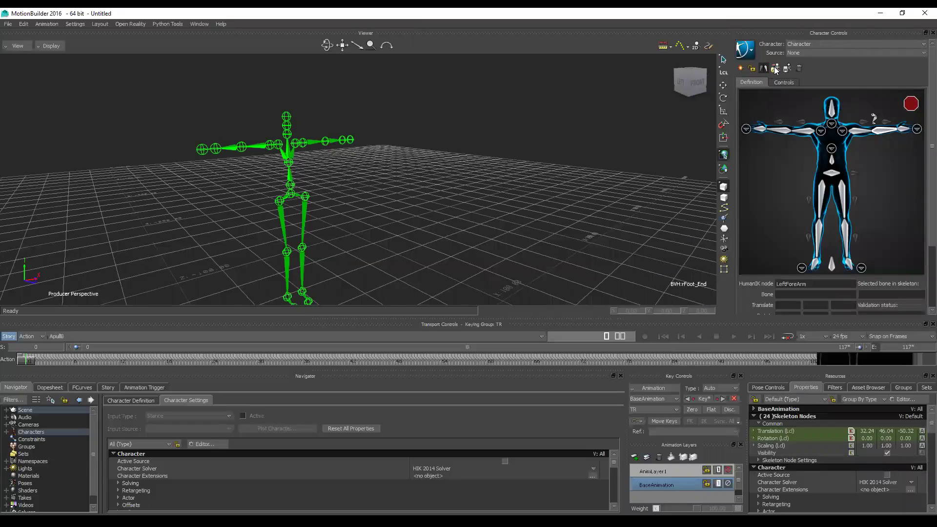
Step: Map all the skeleton's bones by loading the skeleton definition with the BVH: prefix
{"action": "left_click", "coordinate": [775, 68]}
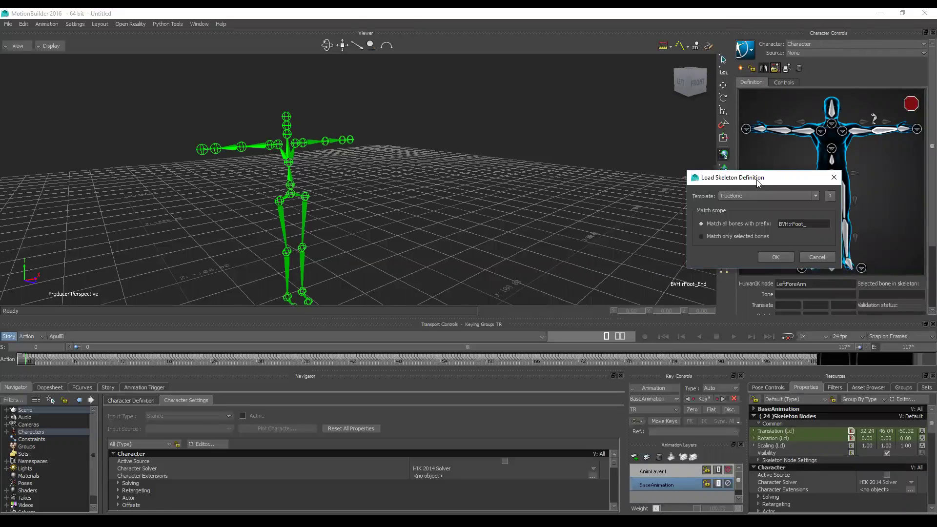
{"action": "left_click", "coordinate": [779, 255]}
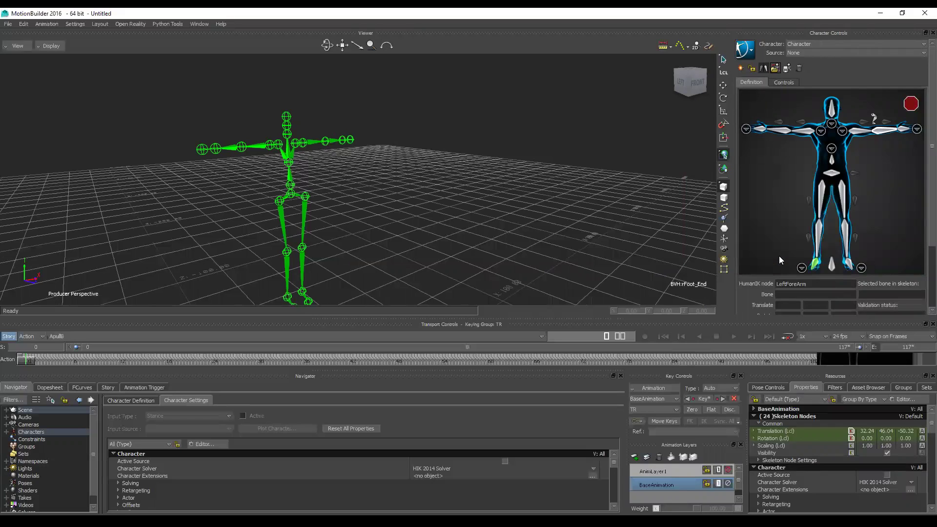
{"action": "left_click", "coordinate": [352, 200]}
{"action": "left_click", "coordinate": [289, 194]}
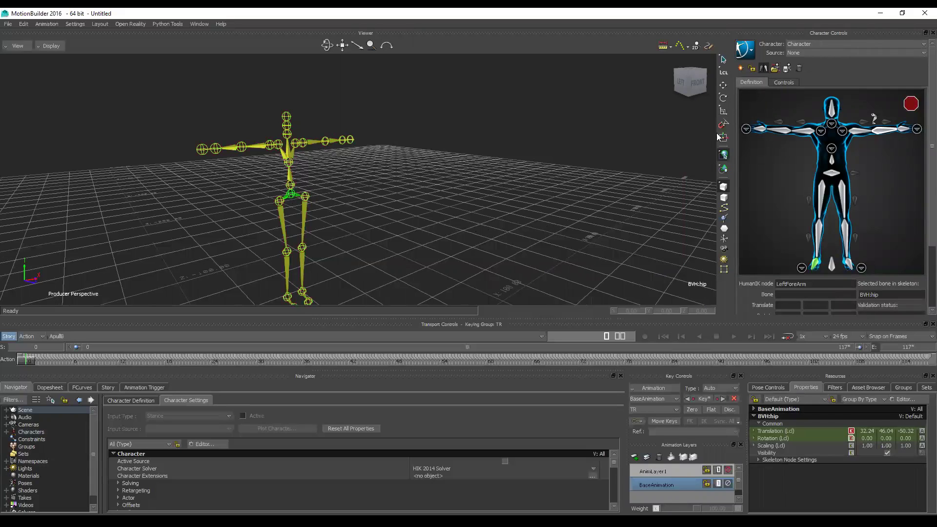
{"action": "left_click", "coordinate": [776, 69]}
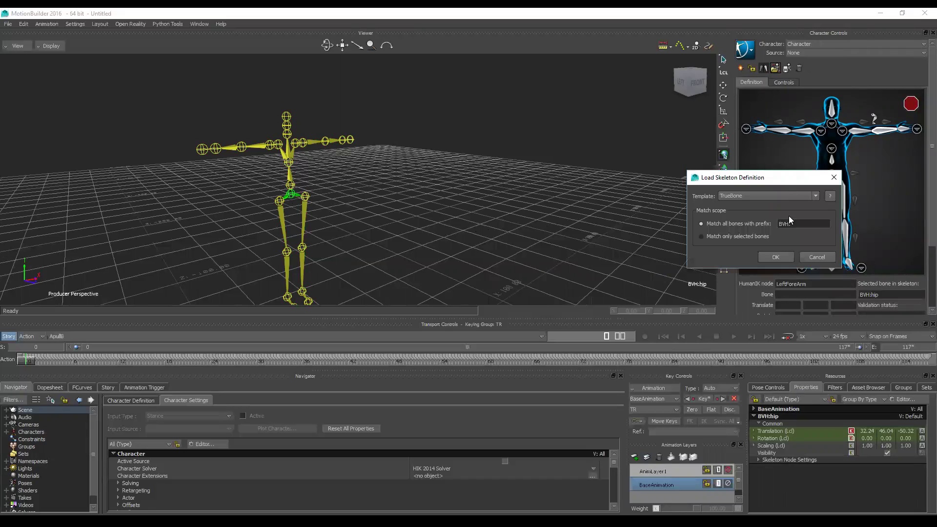
{"action": "left_click", "coordinate": [774, 255]}
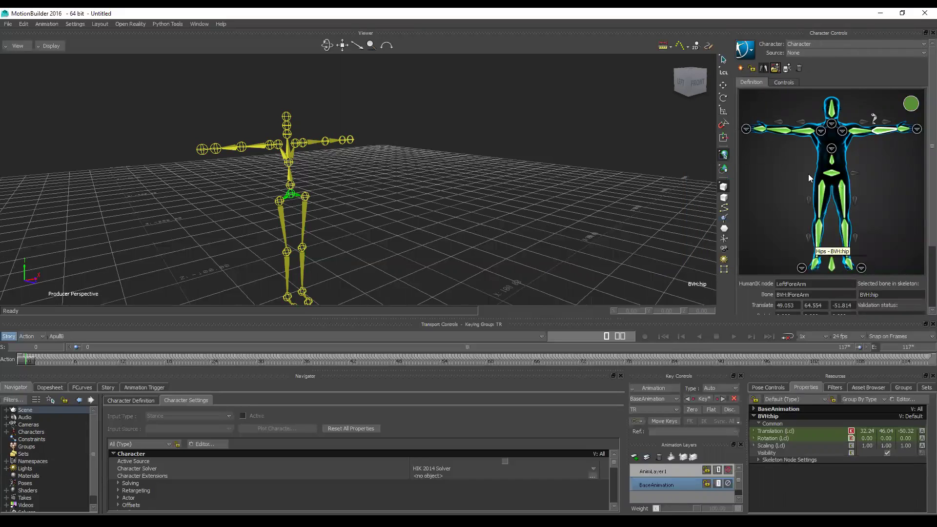
Step: Characterize the character as a biped, then play and stop the ApullB animation
{"action": "left_click", "coordinate": [752, 68]}
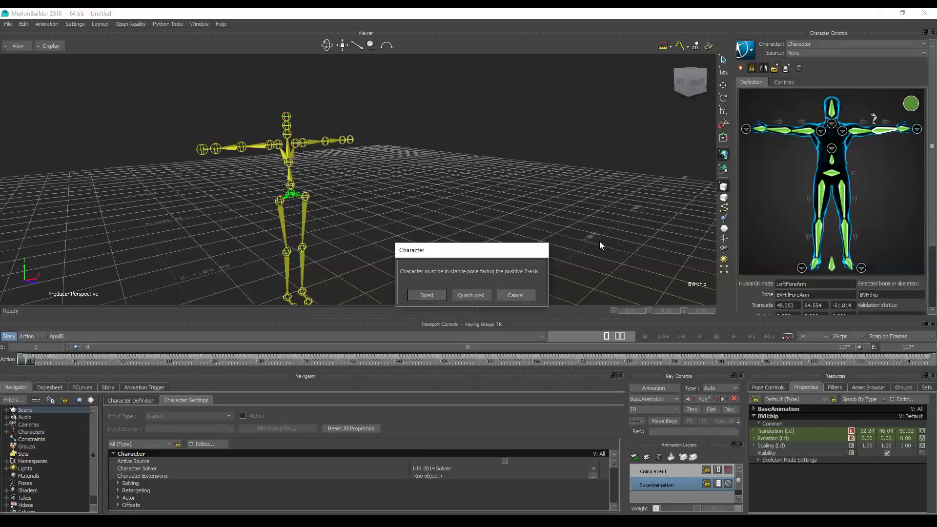
{"action": "left_click", "coordinate": [420, 294]}
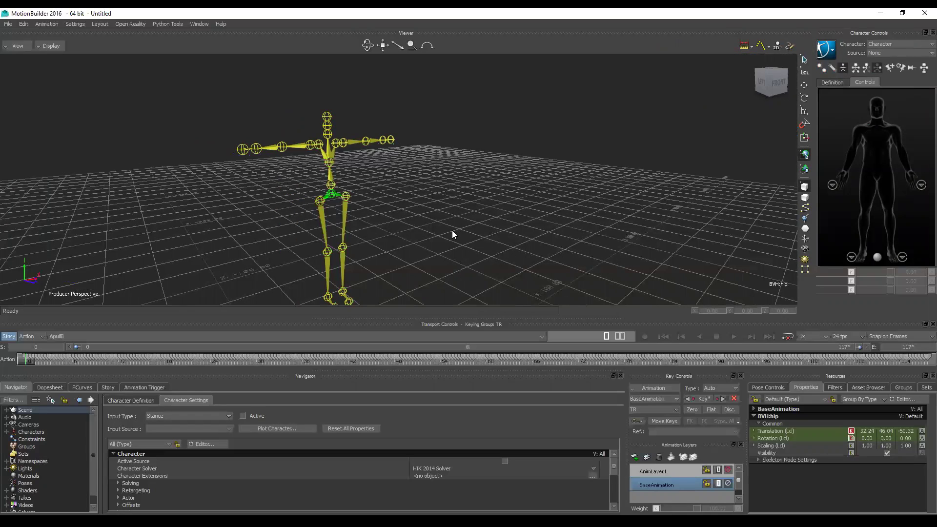
{"action": "mouse_move", "coordinate": [420, 199]}
{"action": "left_mouse_down", "text": "ctrl+shift"}
{"action": "mouse_move", "coordinate": [437, 189]}
{"action": "mouse_move", "coordinate": [443, 198]}
{"action": "left_mouse_up", "text": "ctrl+shift"}
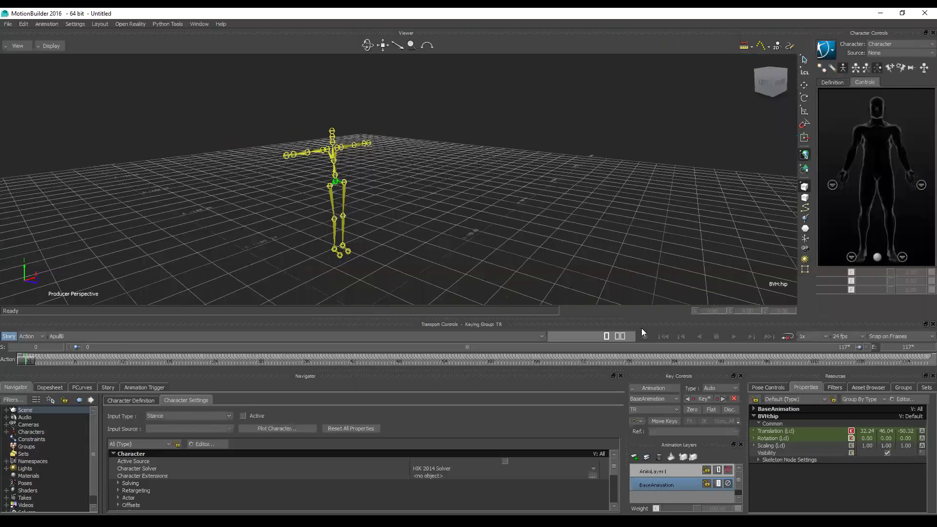
{"action": "left_click", "coordinate": [734, 336]}
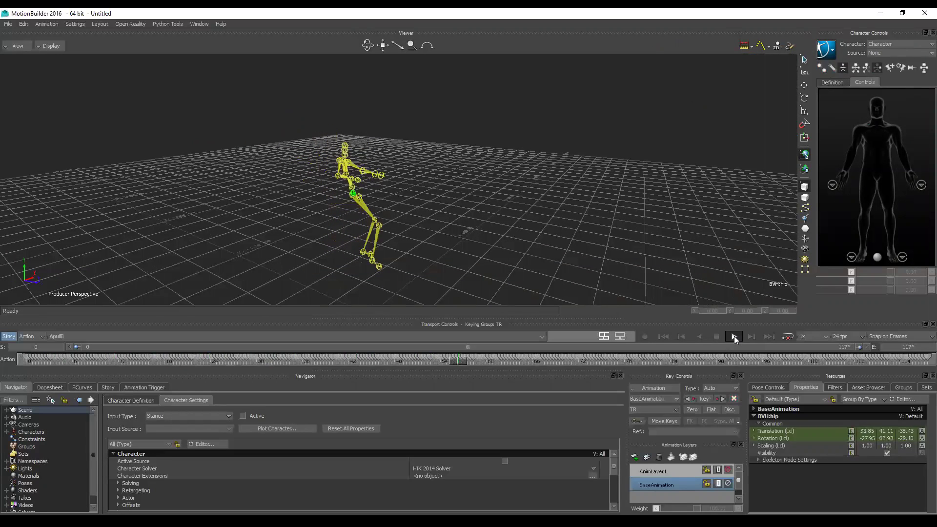
{"action": "left_click", "coordinate": [668, 336]}
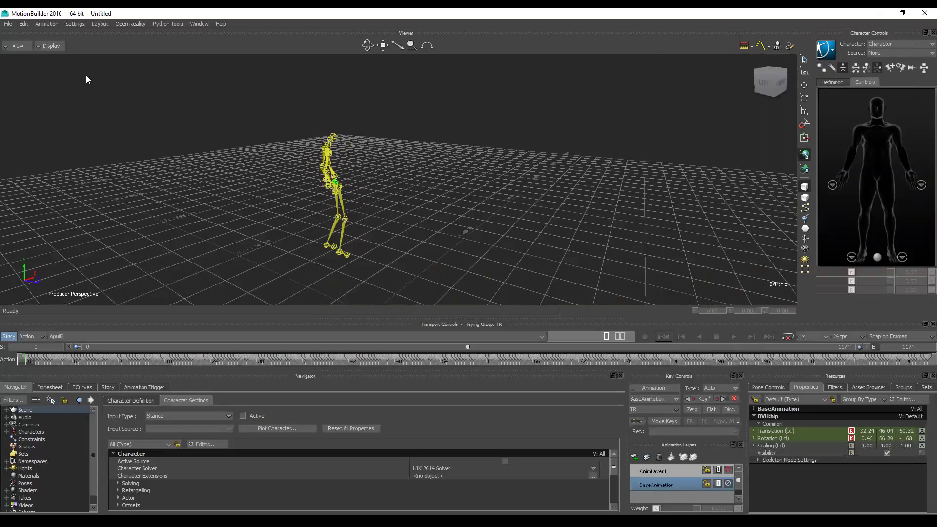
Step: Merge boxingagain.bvh onto the skeleton with the Merge import option, then play and stop it
{"action": "left_click", "coordinate": [8, 24]}
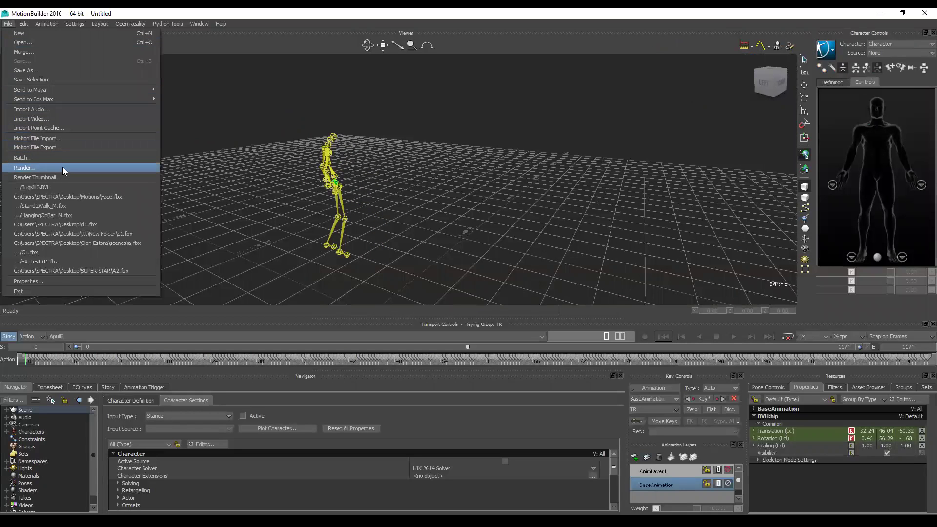
{"action": "left_click", "coordinate": [63, 138]}
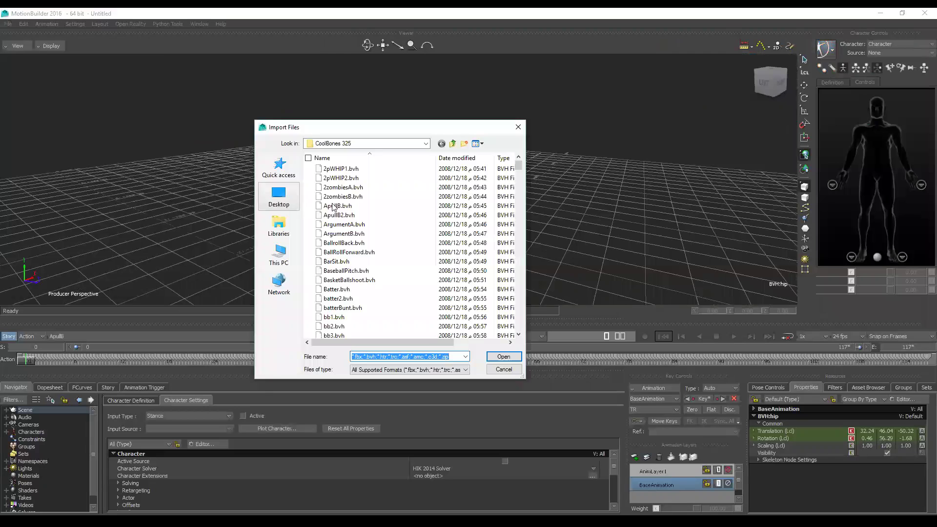
{"action": "left_click", "coordinate": [356, 298]}
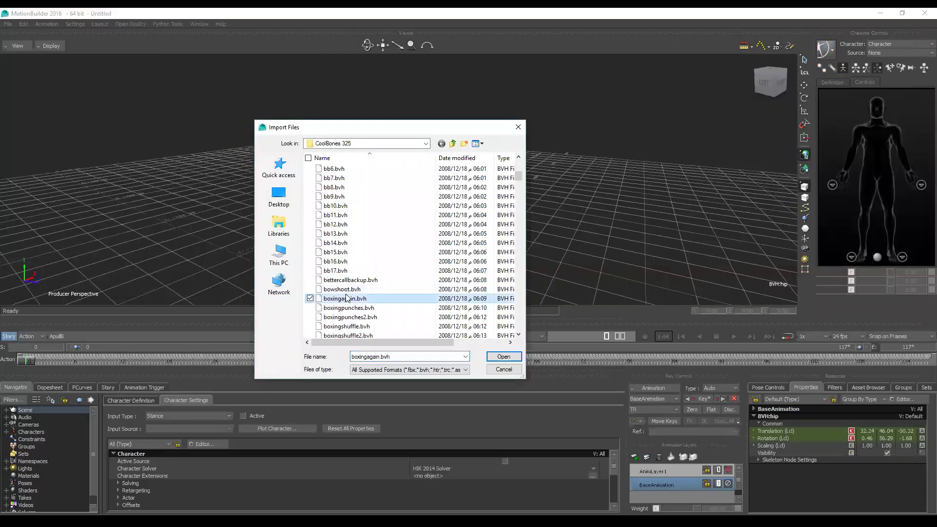
{"action": "left_click", "coordinate": [488, 356]}
{"action": "left_click", "coordinate": [20, 101]}
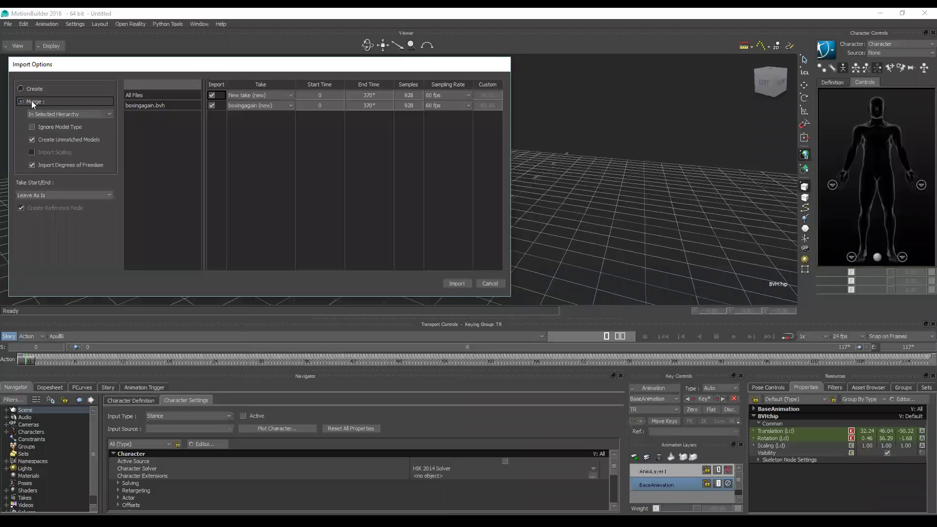
{"action": "left_click", "coordinate": [458, 283]}
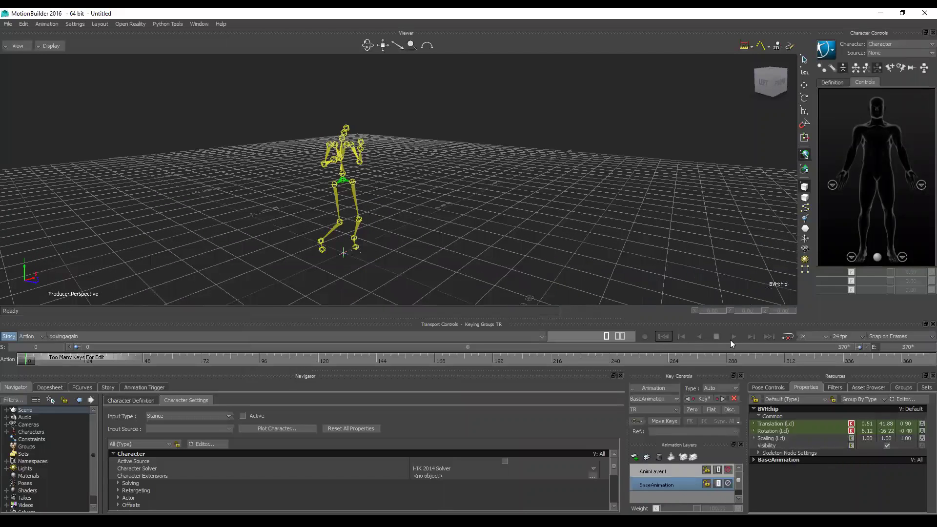
{"action": "left_click", "coordinate": [734, 336]}
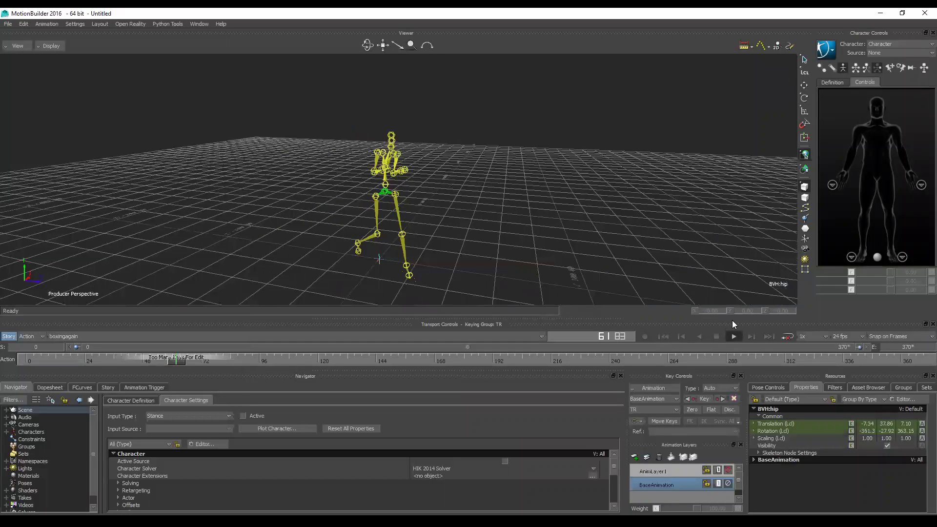
{"action": "left_click", "coordinate": [716, 336]}
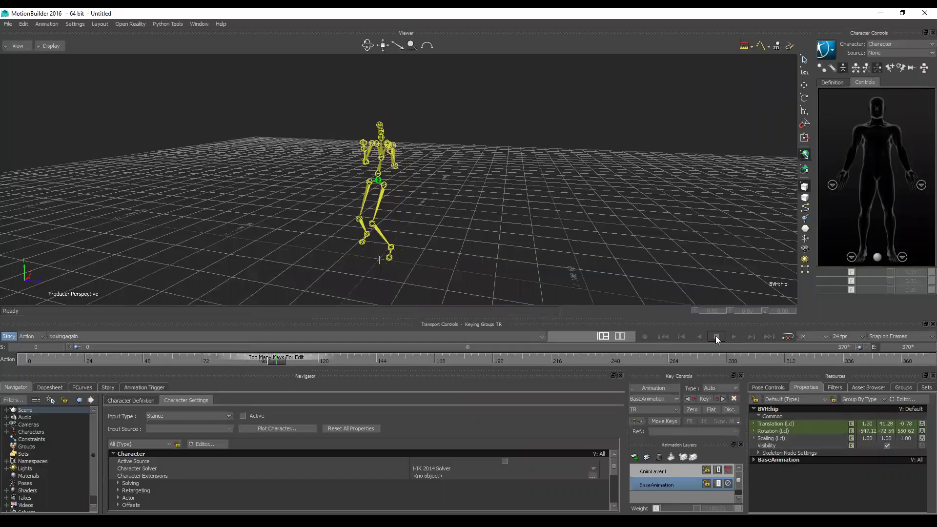
Step: Import the breakdance10.bvh motion onto the skeleton as a new take
{"action": "left_click", "coordinate": [9, 24]}
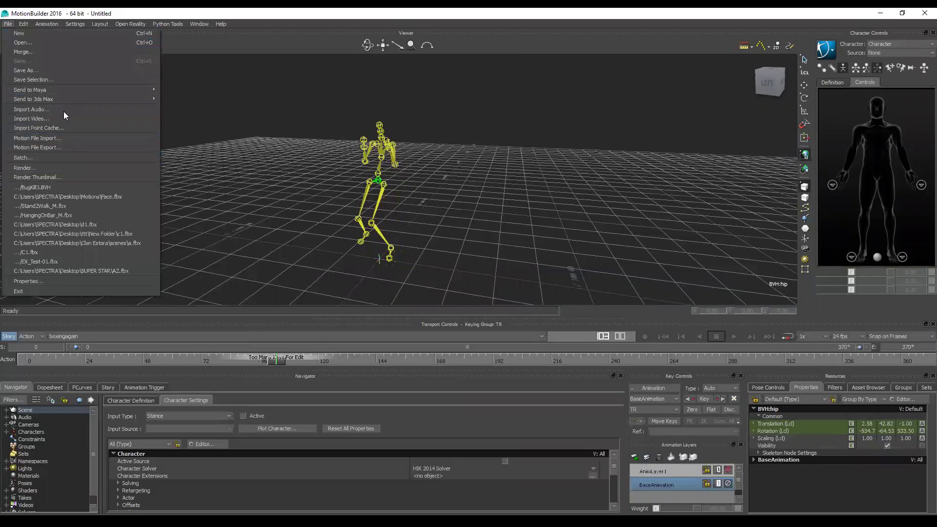
{"action": "left_click", "coordinate": [65, 137]}
{"action": "scroll", "coordinate": [400, 276], "scroll_direction": "down", "scroll_amount": 6}
{"action": "left_click", "coordinate": [376, 308]}
{"action": "left_click", "coordinate": [502, 357]}
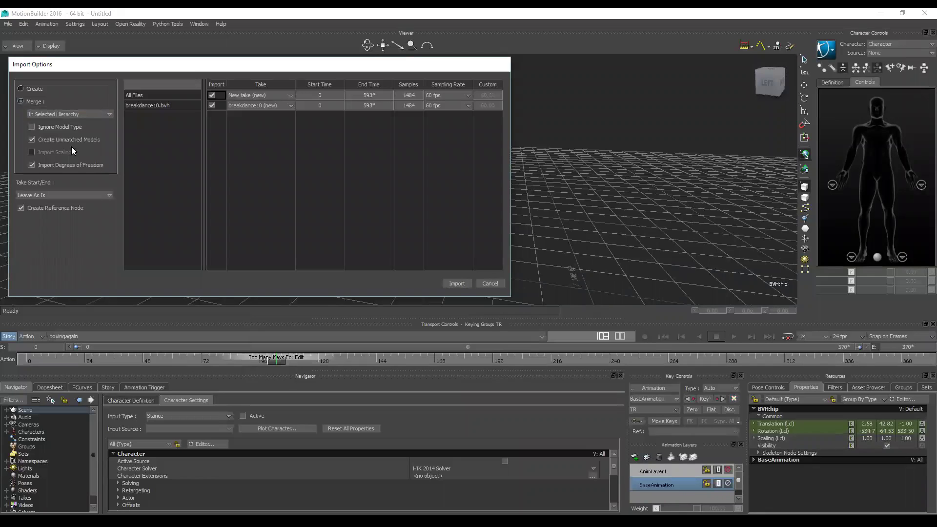
{"action": "left_click", "coordinate": [448, 284]}
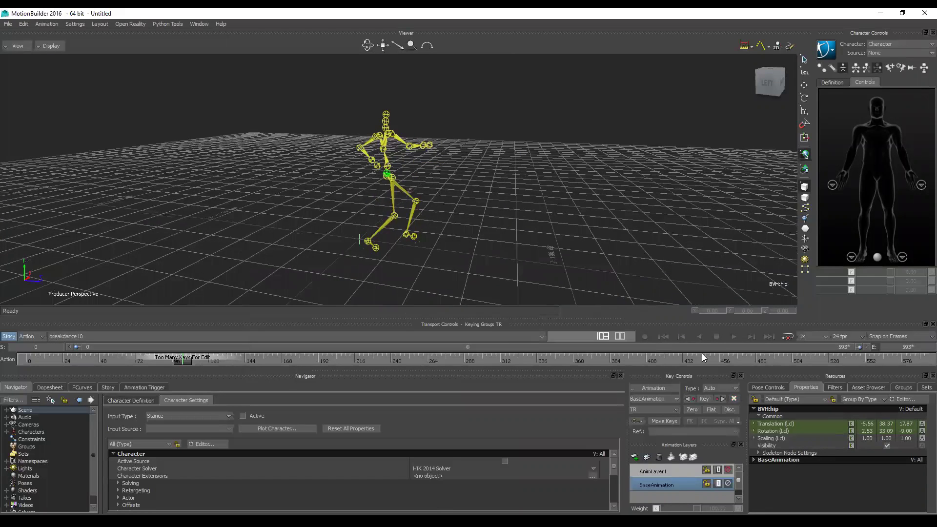
Step: Play the breakdance10 take from its first frame and stop it mid-dance
{"action": "left_click", "coordinate": [663, 336]}
{"action": "left_click", "coordinate": [733, 336]}
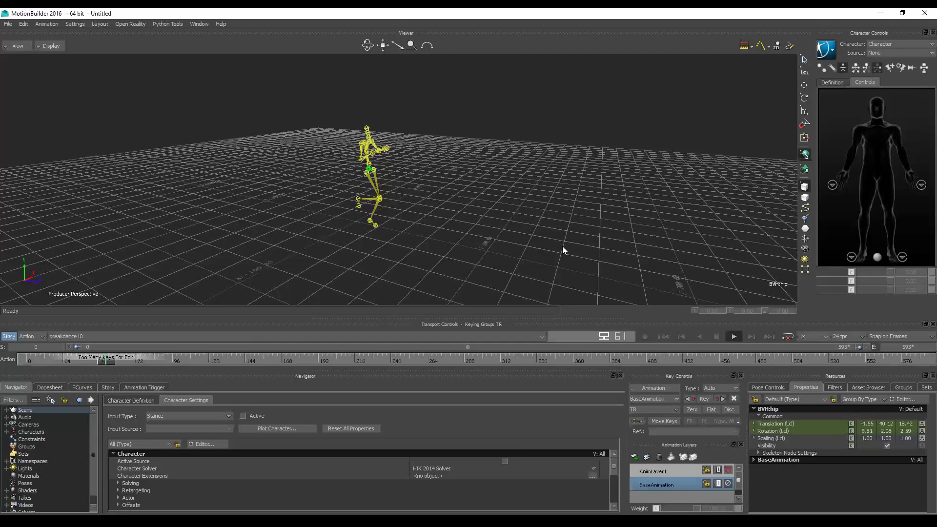
{"action": "left_click", "coordinate": [716, 336]}
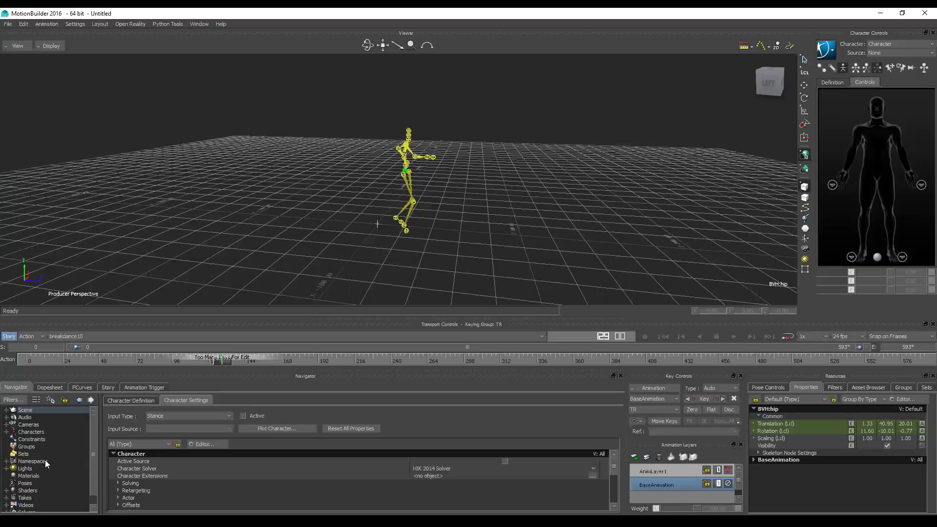
Step: Browse the boxingagain, breakdance10 and ApullB takes, then bring up the Character Controls file options
{"action": "scroll", "coordinate": [44, 462], "scroll_direction": "down", "scroll_amount": 1}
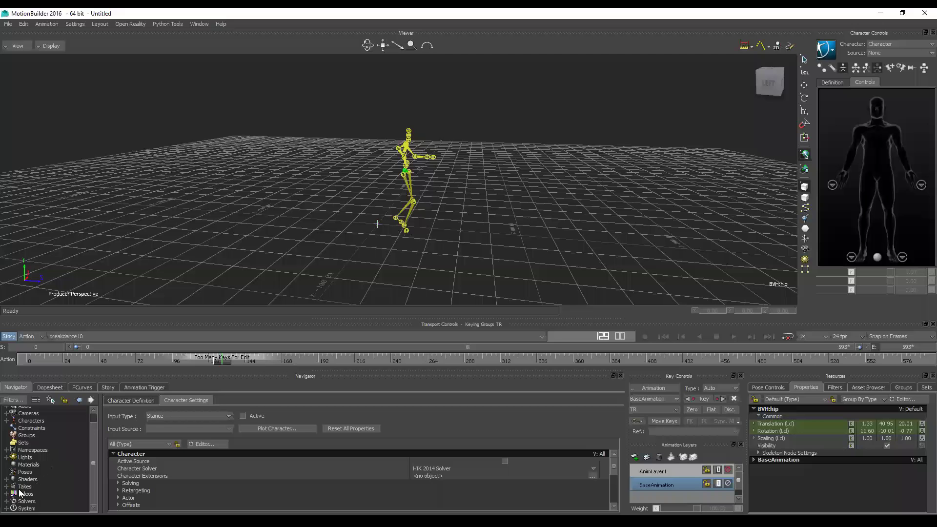
{"action": "double_click", "coordinate": [59, 485]}
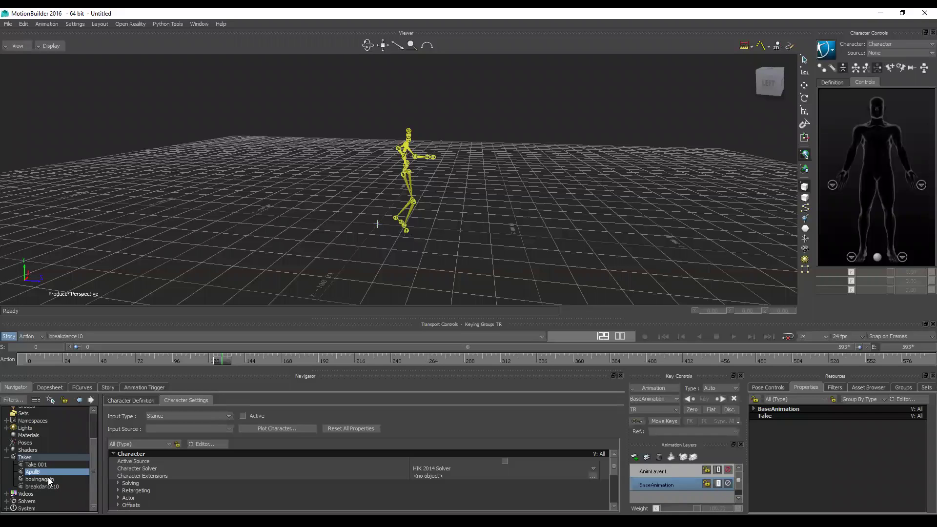
{"action": "left_click", "coordinate": [41, 480]}
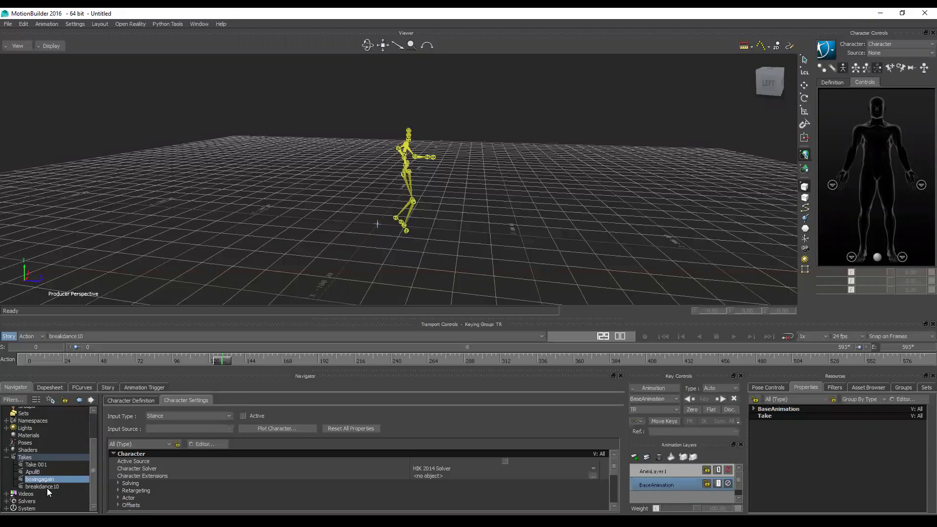
{"action": "left_click", "coordinate": [47, 487]}
{"action": "left_click", "coordinate": [40, 472]}
{"action": "left_click", "coordinate": [878, 42]}
{"action": "left_click", "coordinate": [829, 51]}
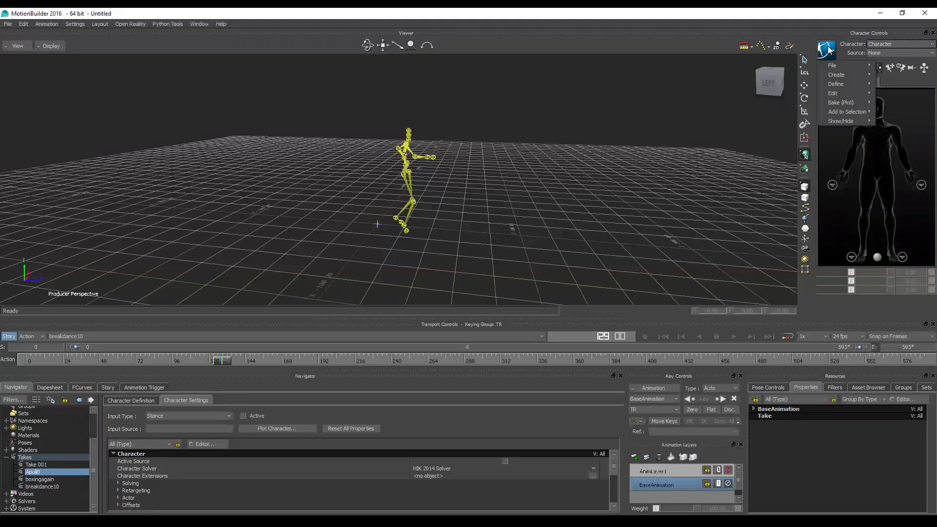
{"action": "mouse_move", "coordinate": [833, 66]}
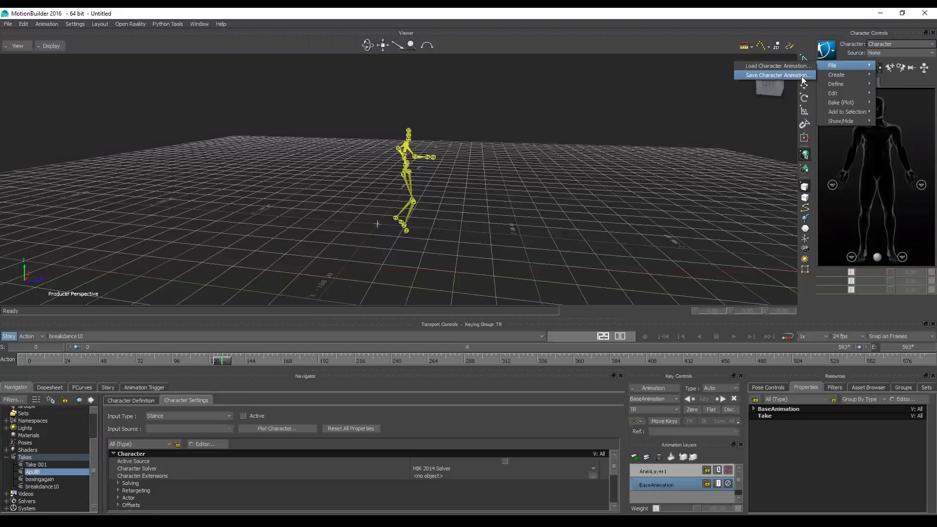
Step: Save the character animation with all four takes as Test_05.fbx, then view Maya's custom rig mapping
{"action": "left_click", "coordinate": [801, 76]}
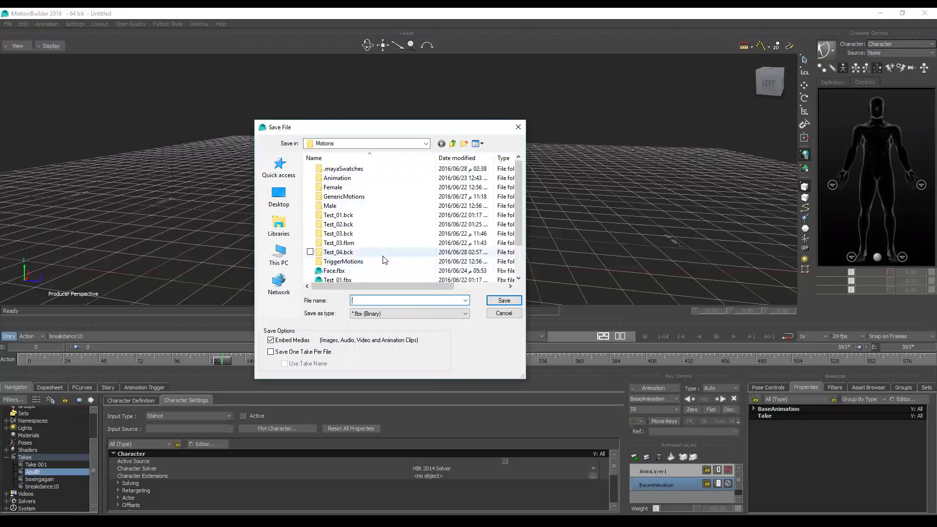
{"action": "scroll", "coordinate": [361, 264], "scroll_direction": "down", "scroll_amount": 2}
{"action": "left_click", "coordinate": [336, 271]}
{"action": "left_click_drag", "start_coordinate": [368, 301], "coordinate": [411, 301]}
{"action": "type", "text": "5"}
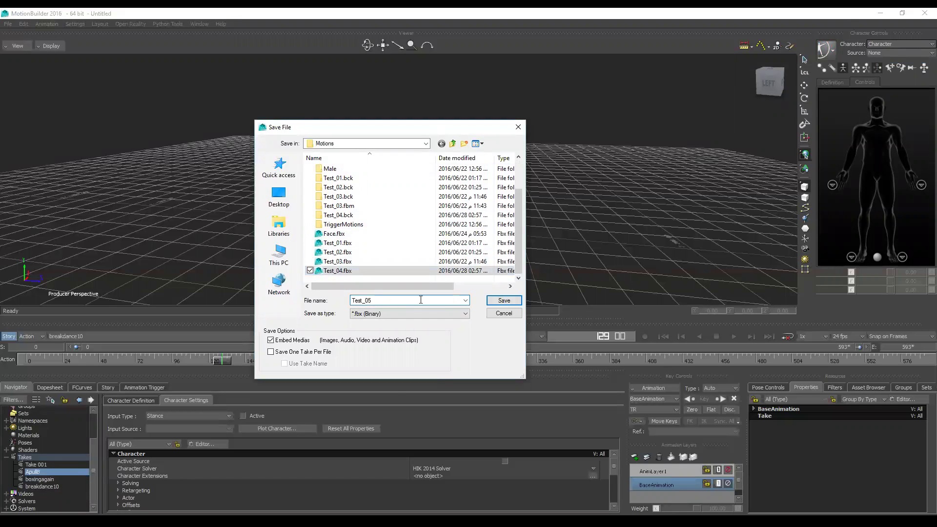
{"action": "key", "text": "Return"}
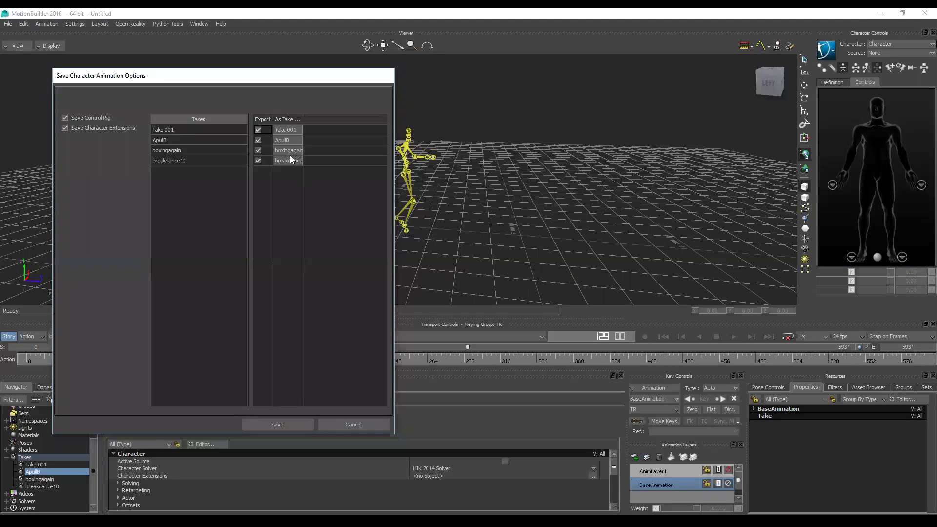
{"action": "left_click", "coordinate": [288, 425]}
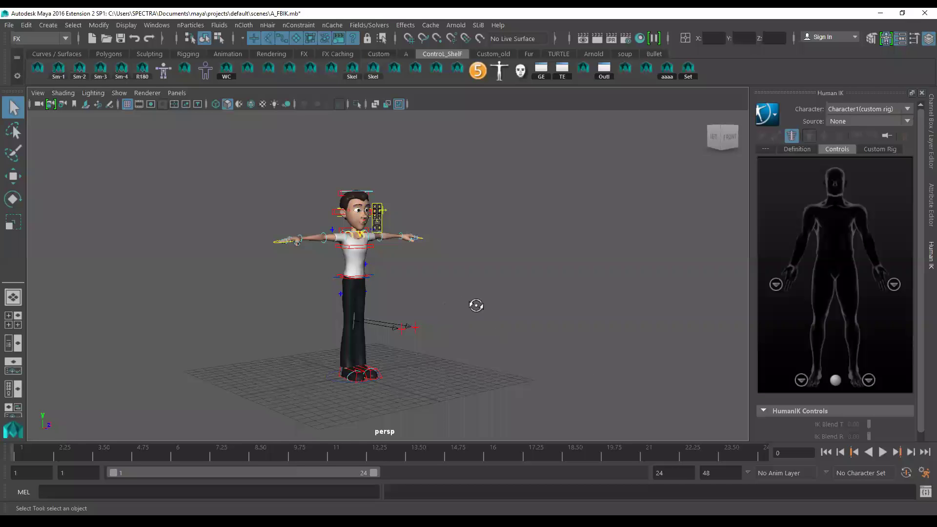
{"action": "mouse_move", "coordinate": [477, 305]}
{"action": "left_mouse_down", "text": "alt"}
{"action": "mouse_move", "coordinate": [512, 329]}
{"action": "mouse_move", "coordinate": [532, 322]}
{"action": "left_mouse_up", "text": "alt"}
{"action": "left_click", "coordinate": [874, 151]}
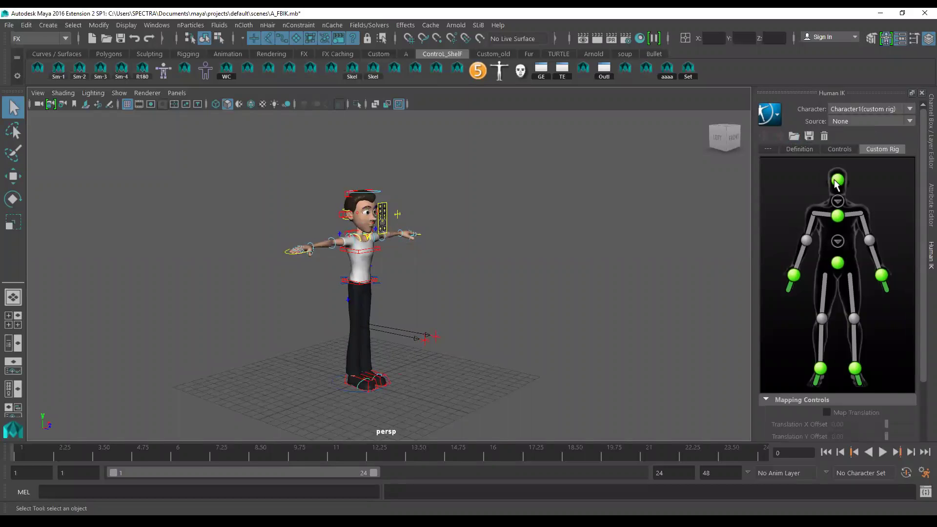
Step: Clear the head effector from the Human IK custom rig
{"action": "left_click", "coordinate": [837, 181]}
{"action": "right_click", "coordinate": [835, 184]}
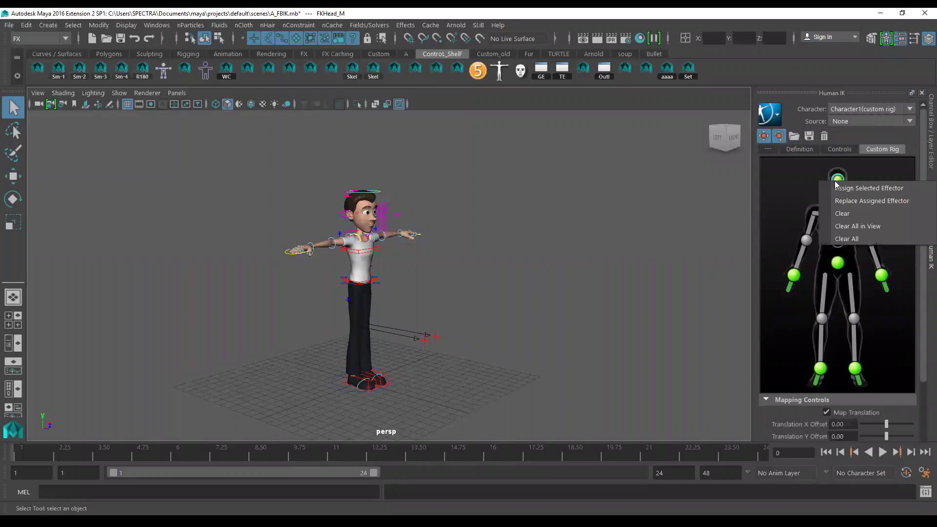
{"action": "left_click", "coordinate": [848, 213]}
{"action": "scroll", "coordinate": [588, 307], "scroll_direction": "down", "scroll_amount": 1}
{"action": "scroll", "coordinate": [577, 282], "scroll_direction": "down", "scroll_amount": 1}
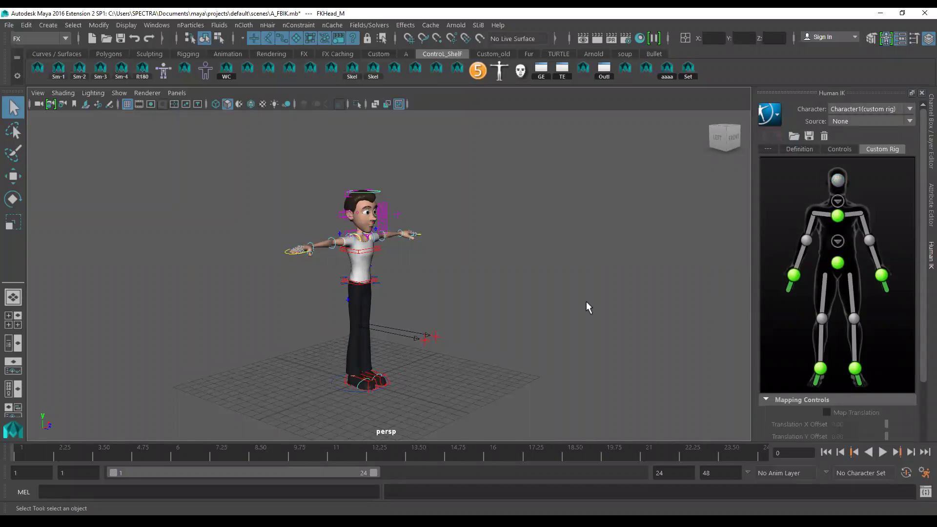
Step: Inspect the left hand, hips, right hand and both foot effectors, then deselect
{"action": "left_click", "coordinate": [882, 279]}
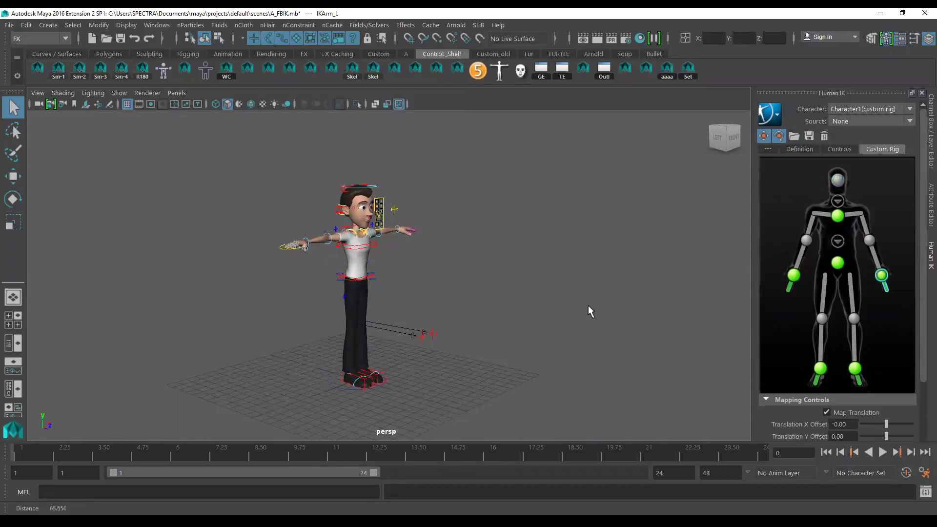
{"action": "key", "text": "w"}
{"action": "left_click_drag", "start_coordinate": [588, 308], "coordinate": [562, 310], "text": "alt"}
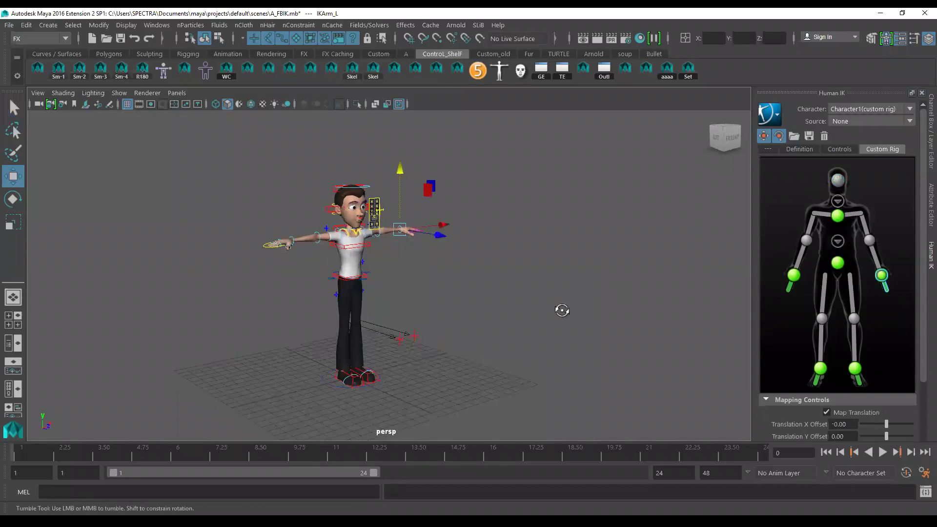
{"action": "left_click", "coordinate": [837, 263]}
{"action": "left_click", "coordinate": [794, 275]}
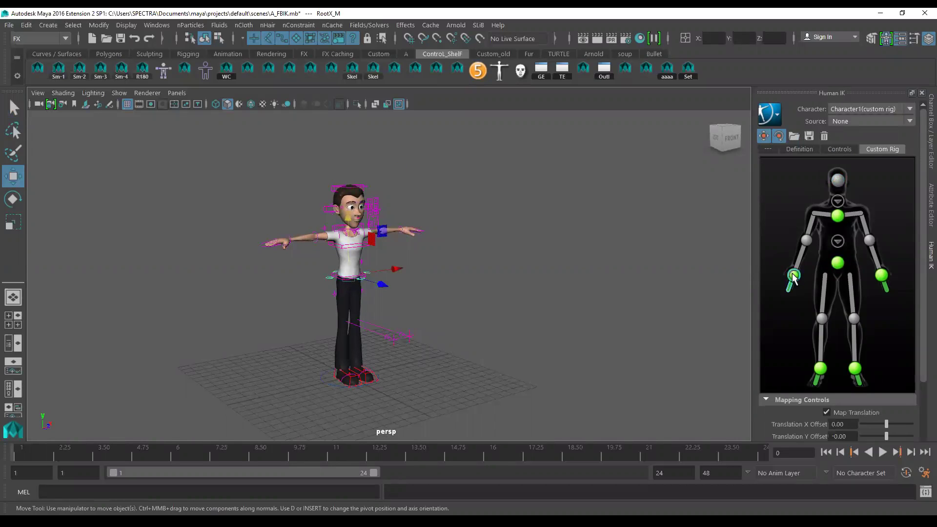
{"action": "left_click", "coordinate": [822, 371]}
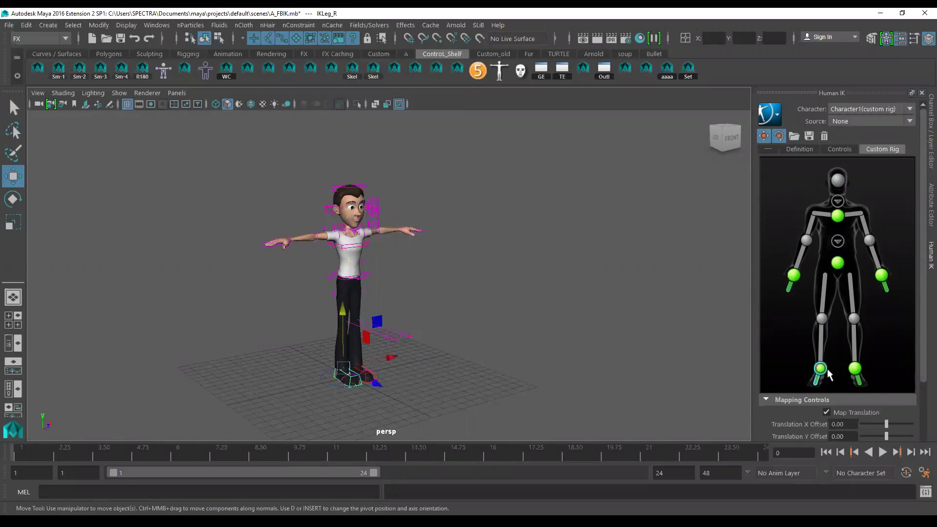
{"action": "left_click", "coordinate": [857, 369]}
{"action": "left_click", "coordinate": [578, 280]}
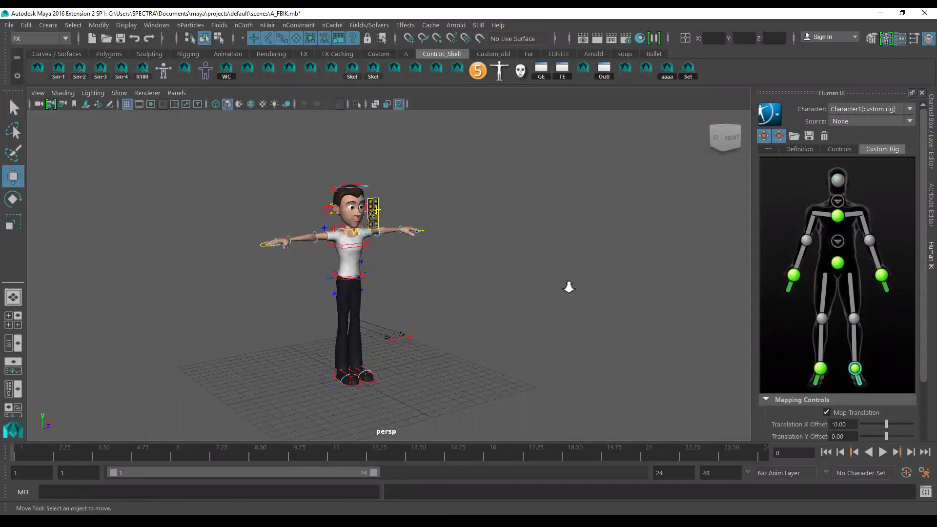
Step: Hide the character's rig controls from the biped picker's Display options
{"action": "scroll", "coordinate": [558, 288], "scroll_direction": "down", "scroll_amount": 2}
{"action": "left_click", "coordinate": [499, 70]}
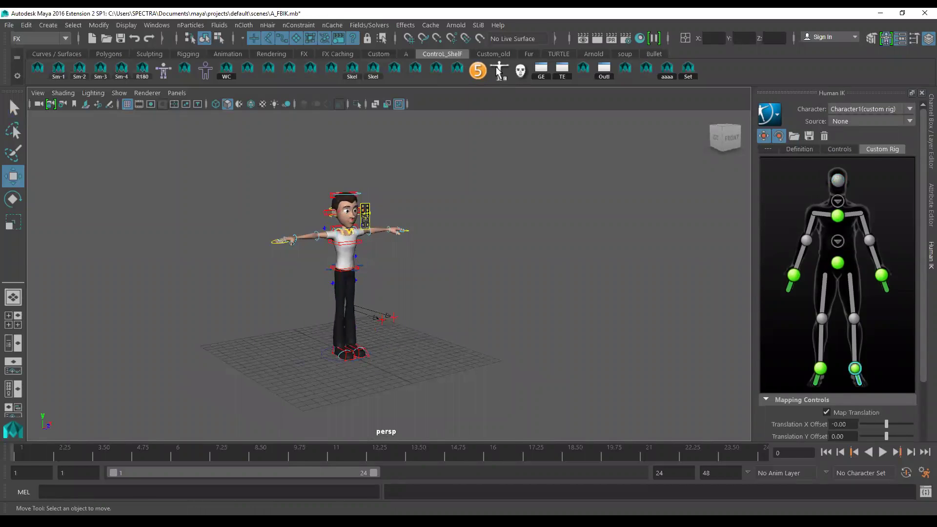
{"action": "left_click", "coordinate": [569, 179]}
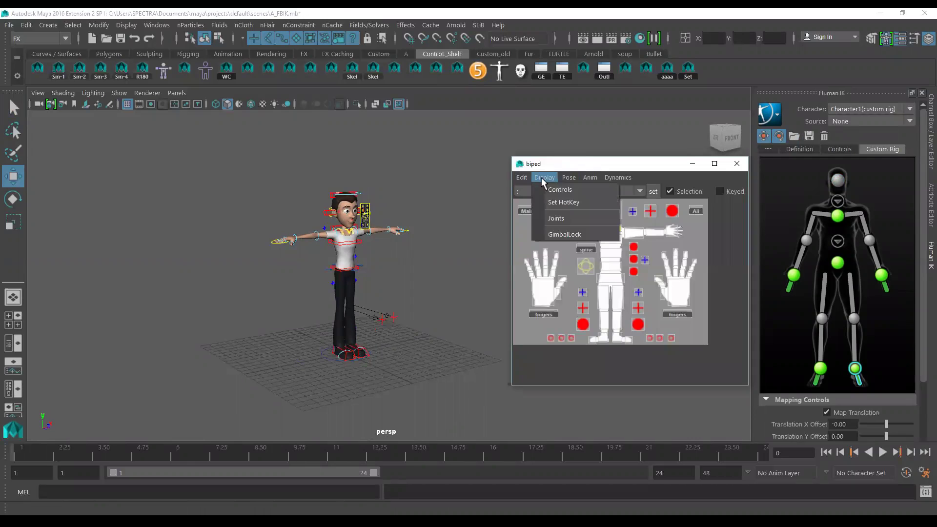
{"action": "left_click", "coordinate": [556, 193]}
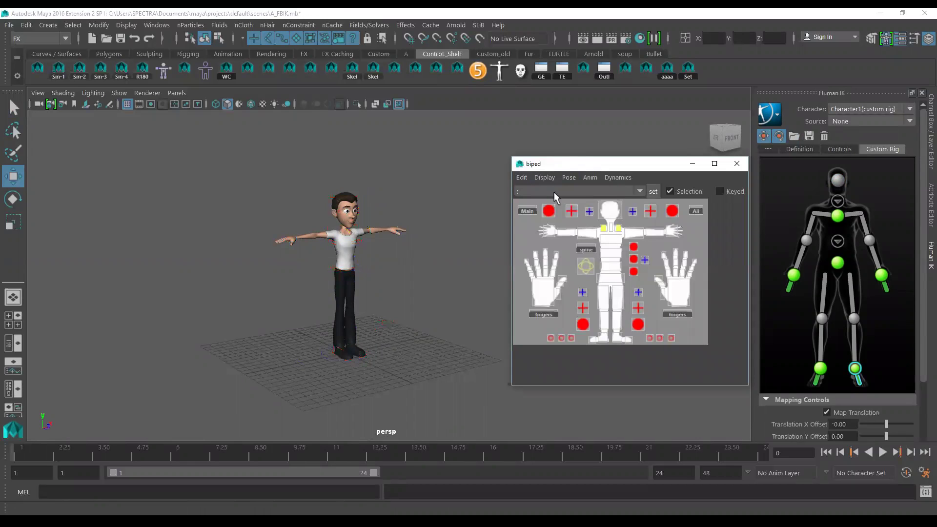
{"action": "left_click", "coordinate": [737, 163]}
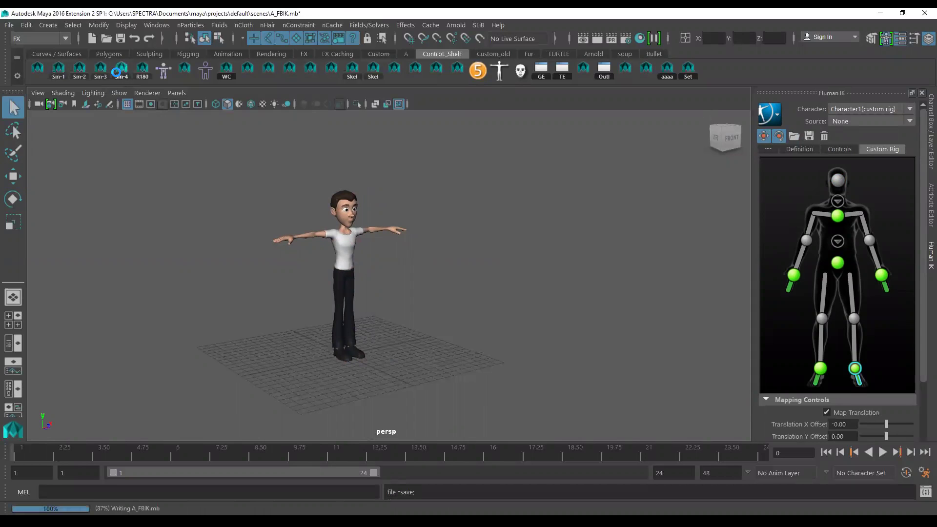
Step: Save the character scene and start a new empty untitled scene
{"action": "key", "text": "ctrl+s"}
{"action": "left_click", "coordinate": [12, 25]}
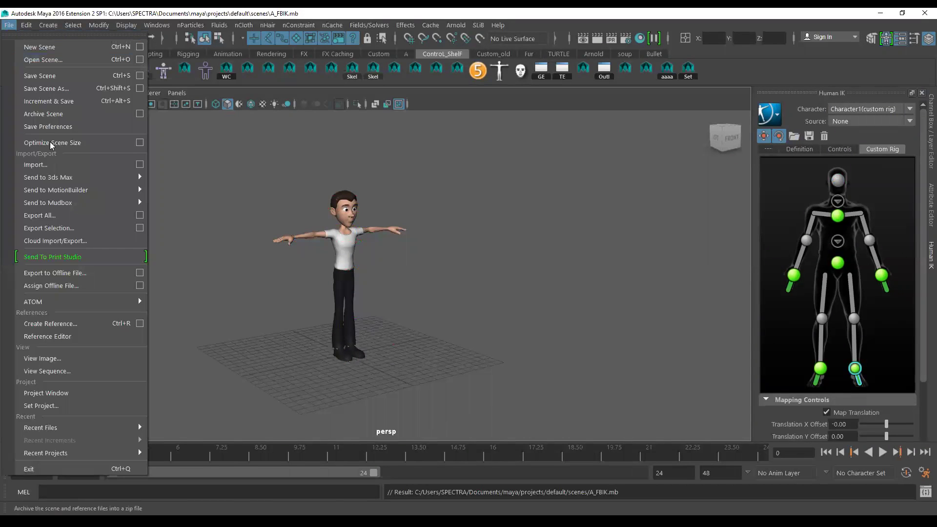
{"action": "left_click", "coordinate": [57, 161]}
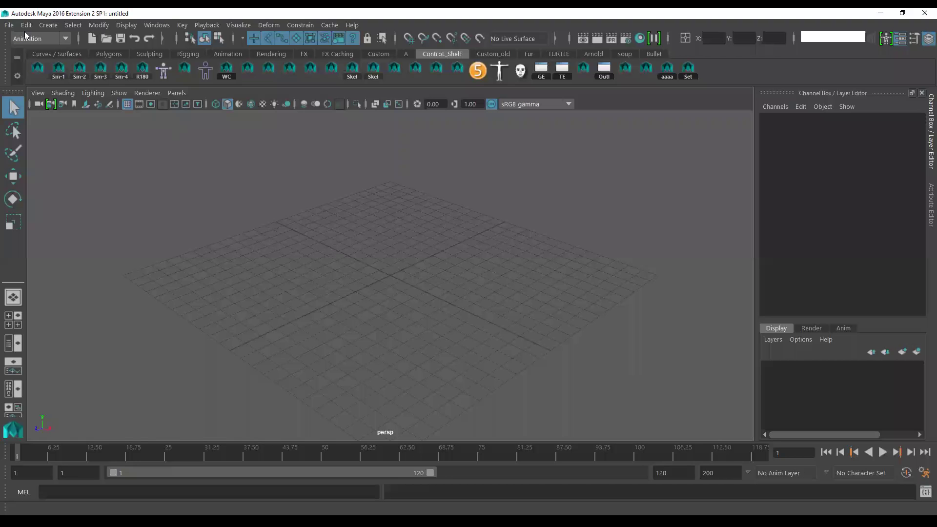
Step: Open A_FBIK.mb from the project's scenes folder
{"action": "left_click", "coordinate": [103, 41]}
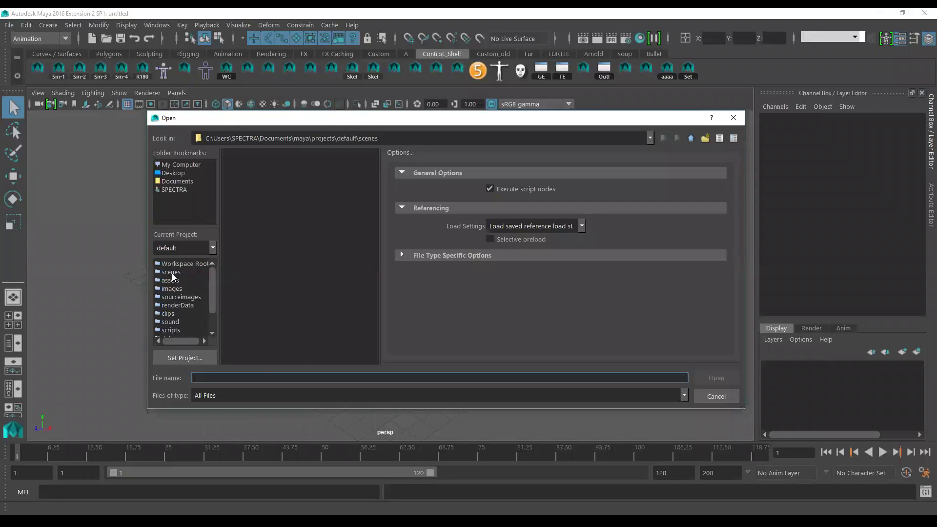
{"action": "left_click", "coordinate": [172, 272]}
{"action": "left_click", "coordinate": [241, 202]}
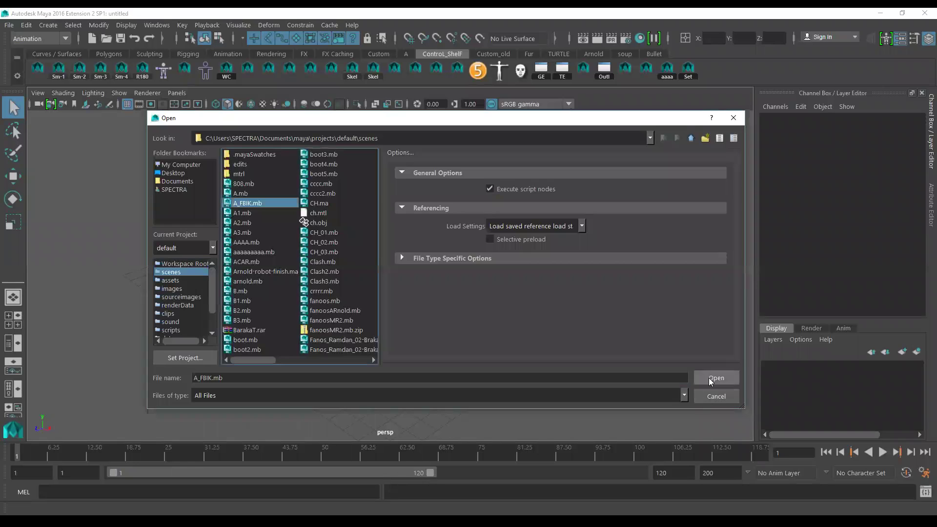
{"action": "left_click", "coordinate": [716, 377]}
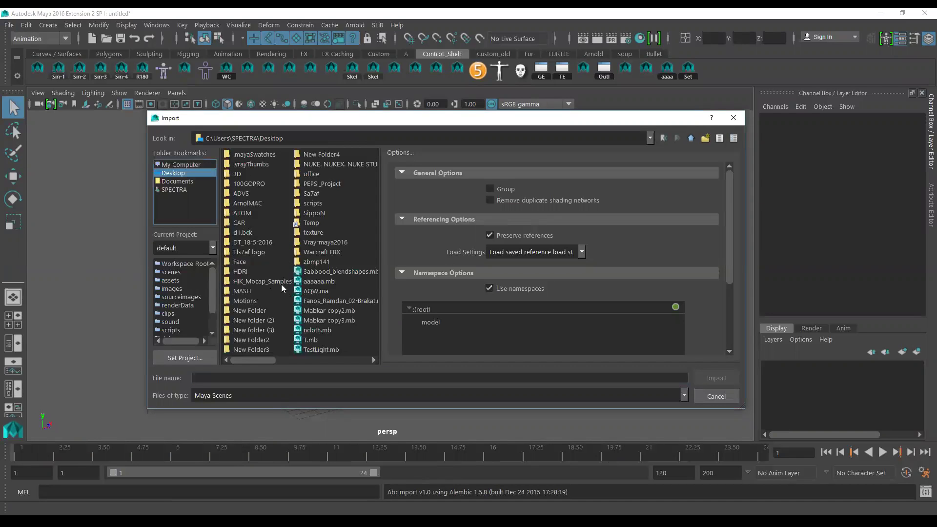
Step: In Desktop\Motions, set the import file-type filter to All Files
{"action": "double_click", "coordinate": [245, 301]}
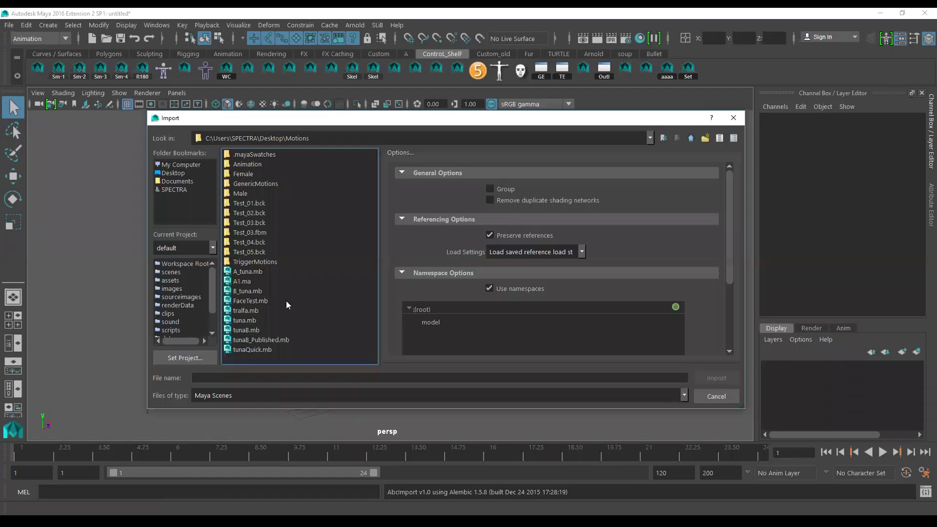
{"action": "left_click", "coordinate": [272, 395]}
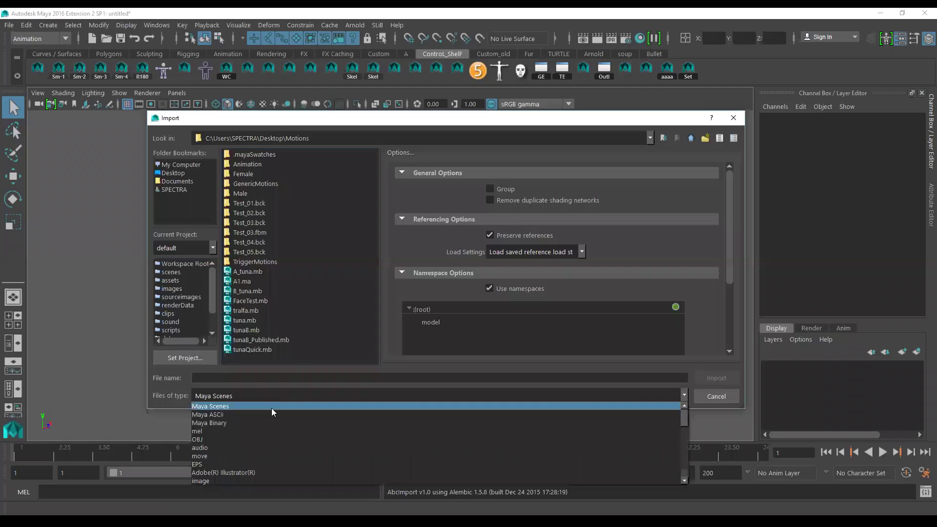
{"action": "scroll", "coordinate": [271, 446], "scroll_direction": "down", "scroll_amount": 2}
{"action": "scroll", "coordinate": [271, 446], "scroll_direction": "down", "scroll_amount": 1}
{"action": "scroll", "coordinate": [271, 446], "scroll_direction": "down", "scroll_amount": 1}
{"action": "scroll", "coordinate": [271, 446], "scroll_direction": "down", "scroll_amount": 1}
{"action": "scroll", "coordinate": [272, 447], "scroll_direction": "down", "scroll_amount": 1}
{"action": "scroll", "coordinate": [269, 447], "scroll_direction": "down", "scroll_amount": 1}
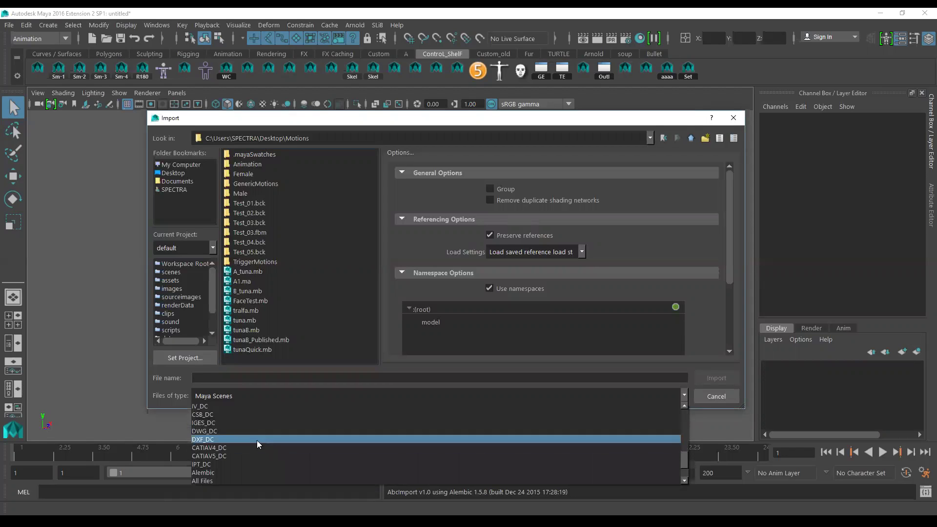
{"action": "scroll", "coordinate": [257, 439], "scroll_direction": "up", "scroll_amount": 2}
{"action": "scroll", "coordinate": [257, 439], "scroll_direction": "up", "scroll_amount": 1}
{"action": "scroll", "coordinate": [257, 439], "scroll_direction": "up", "scroll_amount": 1}
{"action": "scroll", "coordinate": [257, 439], "scroll_direction": "up", "scroll_amount": 3}
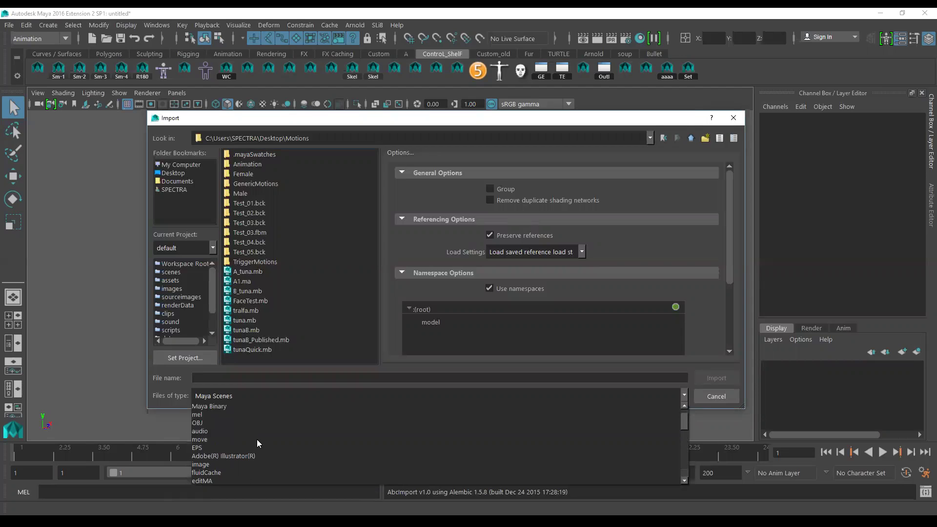
{"action": "scroll", "coordinate": [254, 439], "scroll_direction": "up", "scroll_amount": 1}
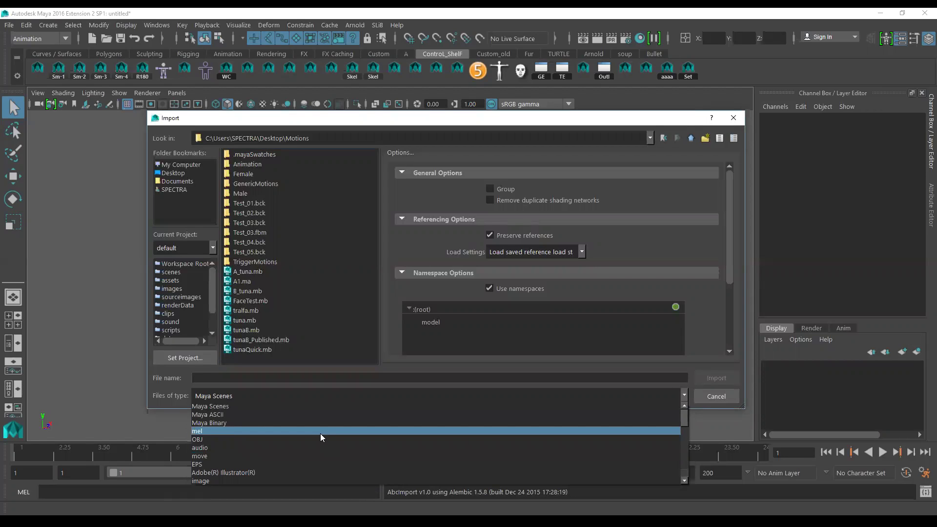
{"action": "scroll", "coordinate": [328, 433], "scroll_direction": "down", "scroll_amount": 2}
{"action": "scroll", "coordinate": [328, 433], "scroll_direction": "down", "scroll_amount": 1}
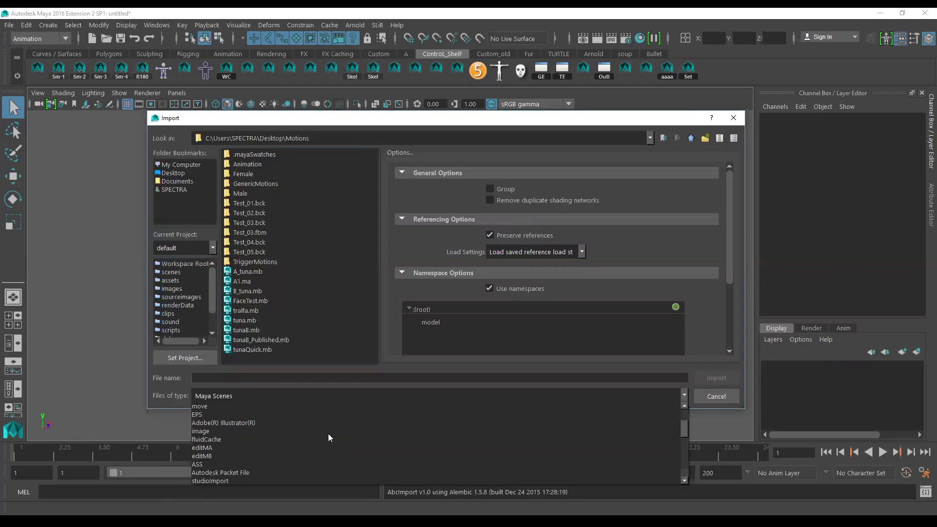
{"action": "scroll", "coordinate": [327, 433], "scroll_direction": "down", "scroll_amount": 1}
{"action": "scroll", "coordinate": [328, 434], "scroll_direction": "down", "scroll_amount": 1}
{"action": "scroll", "coordinate": [328, 434], "scroll_direction": "down", "scroll_amount": 1}
{"action": "scroll", "coordinate": [328, 433], "scroll_direction": "down", "scroll_amount": 1}
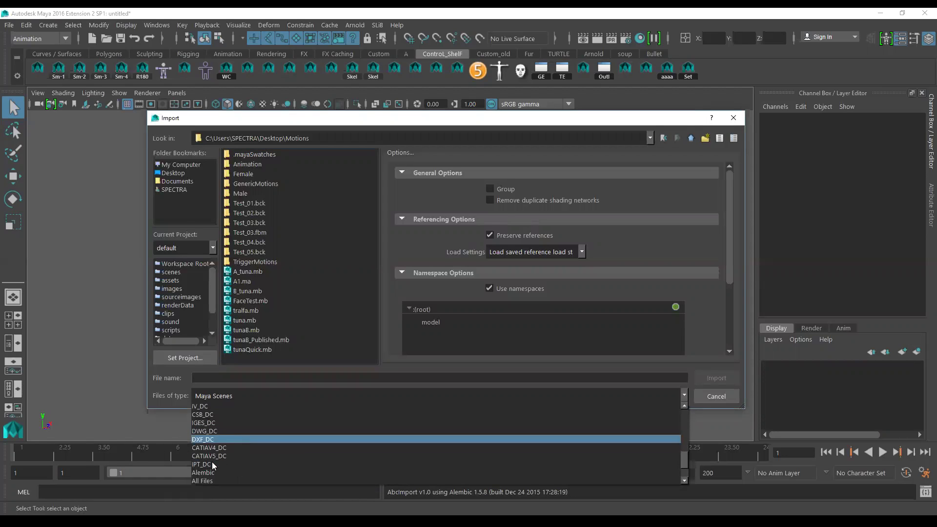
{"action": "left_click", "coordinate": [239, 481]}
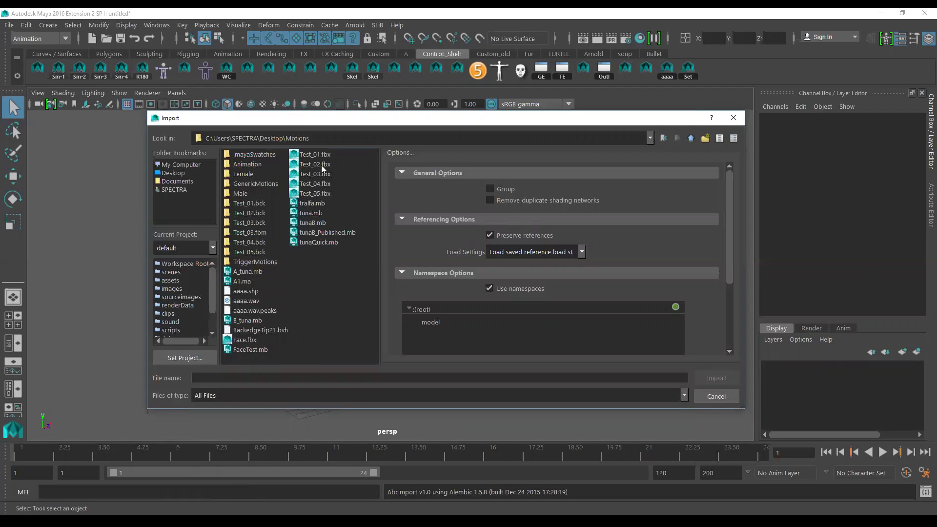
Step: Select Test_05.fbx and close the import dialog, leaving the T-posed character on the grid
{"action": "left_click", "coordinate": [317, 193]}
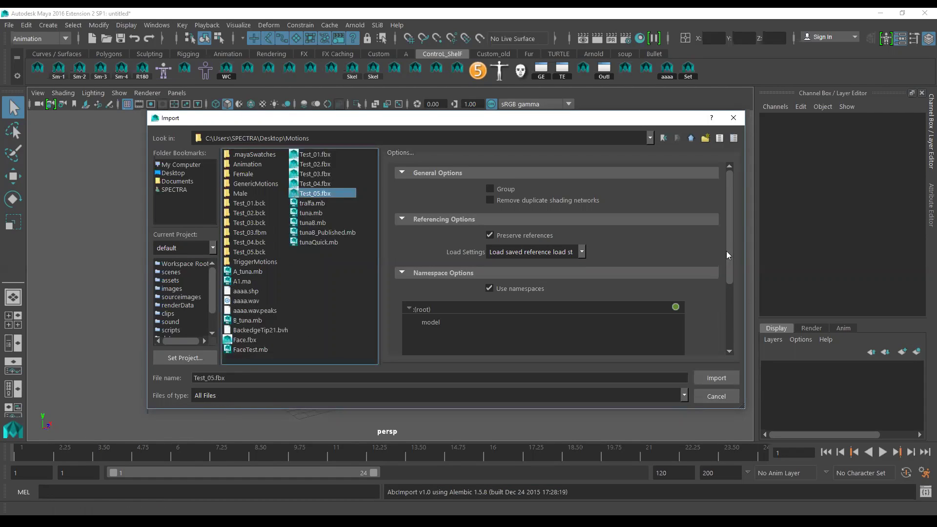
{"action": "mouse_move", "coordinate": [729, 250]}
{"action": "left_mouse_down"}
{"action": "mouse_move", "coordinate": [731, 322]}
{"action": "mouse_move", "coordinate": [730, 199]}
{"action": "left_mouse_up"}
{"action": "left_click", "coordinate": [245, 397]}
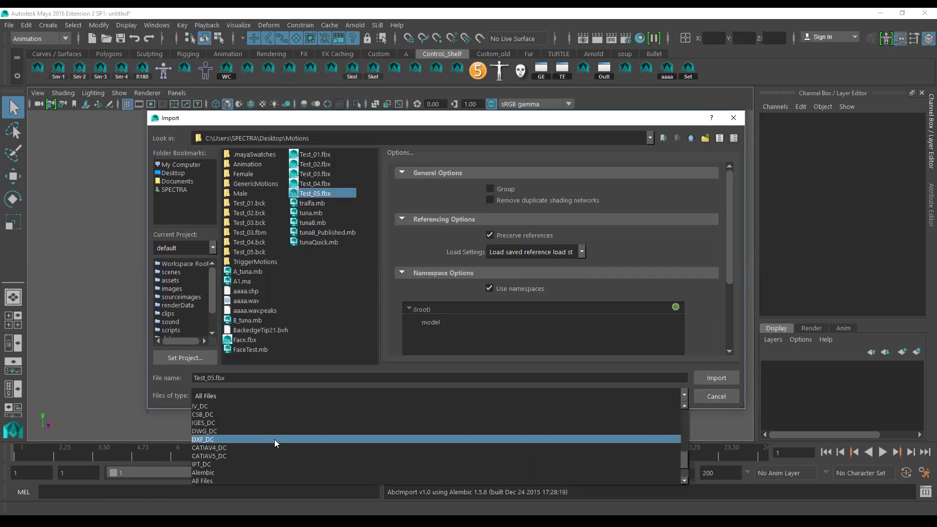
{"action": "scroll", "coordinate": [274, 439], "scroll_direction": "up", "scroll_amount": 1}
{"action": "scroll", "coordinate": [274, 439], "scroll_direction": "up", "scroll_amount": 1}
{"action": "scroll", "coordinate": [274, 439], "scroll_direction": "up", "scroll_amount": 1}
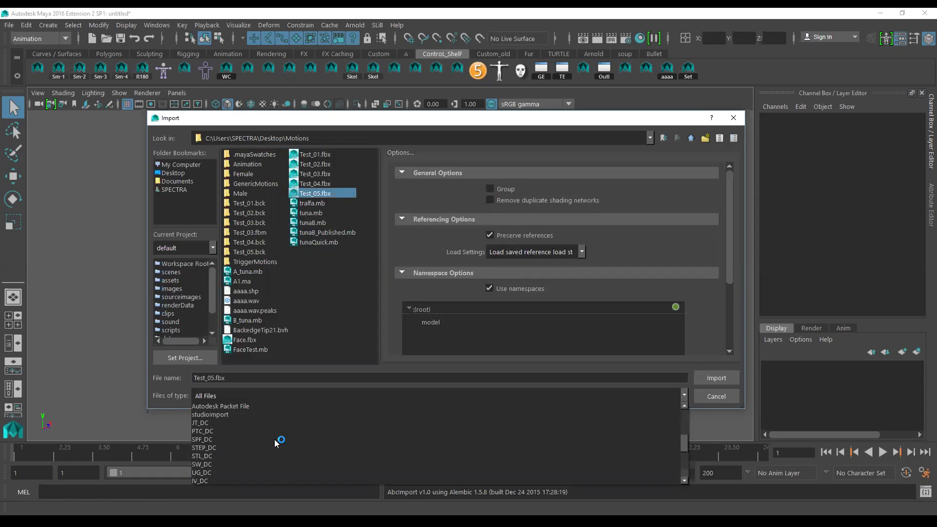
{"action": "scroll", "coordinate": [275, 439], "scroll_direction": "up", "scroll_amount": 1}
{"action": "scroll", "coordinate": [274, 439], "scroll_direction": "up", "scroll_amount": 1}
{"action": "scroll", "coordinate": [275, 439], "scroll_direction": "up", "scroll_amount": 1}
{"action": "scroll", "coordinate": [274, 439], "scroll_direction": "up", "scroll_amount": 1}
{"action": "scroll", "coordinate": [274, 439], "scroll_direction": "up", "scroll_amount": 1}
{"action": "scroll", "coordinate": [274, 439], "scroll_direction": "down", "scroll_amount": 1}
{"action": "scroll", "coordinate": [274, 439], "scroll_direction": "down", "scroll_amount": 1}
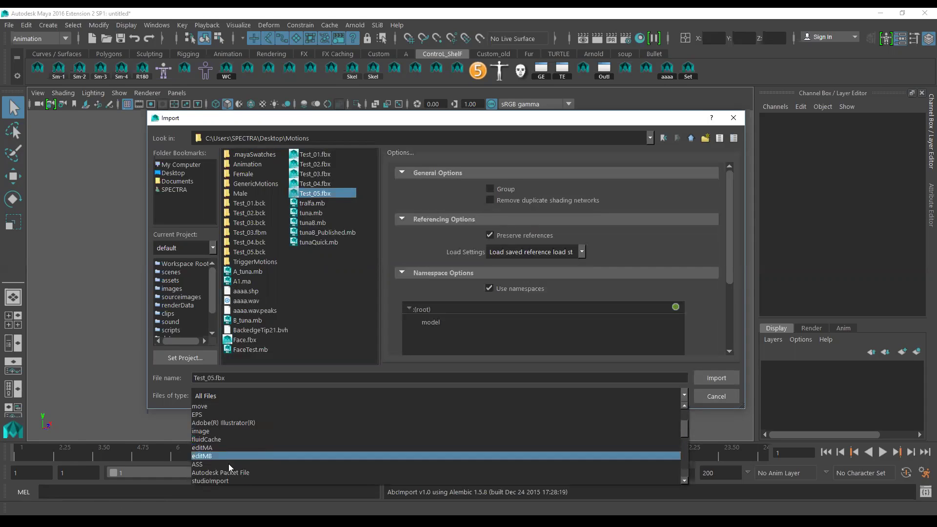
{"action": "left_click", "coordinate": [716, 396]}
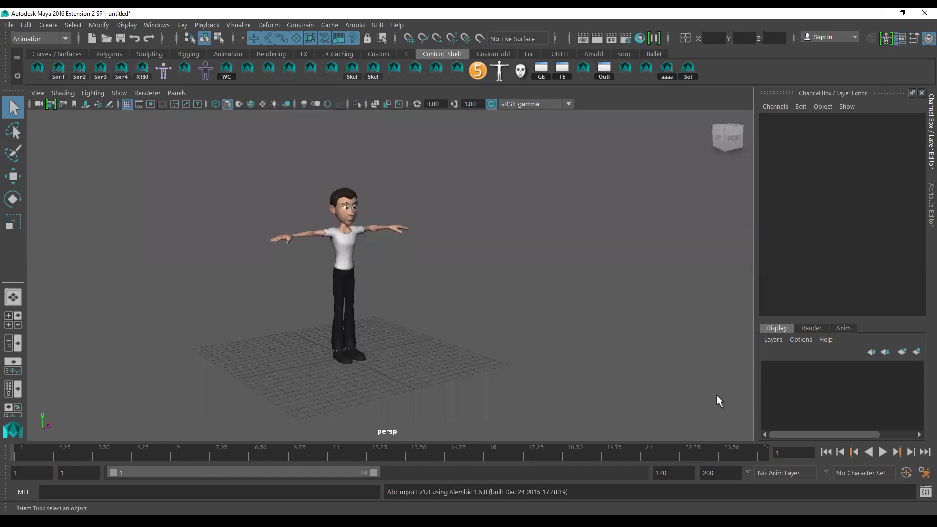
{"action": "left_click", "coordinate": [153, 27]}
{"action": "mouse_move", "coordinate": [192, 119]}
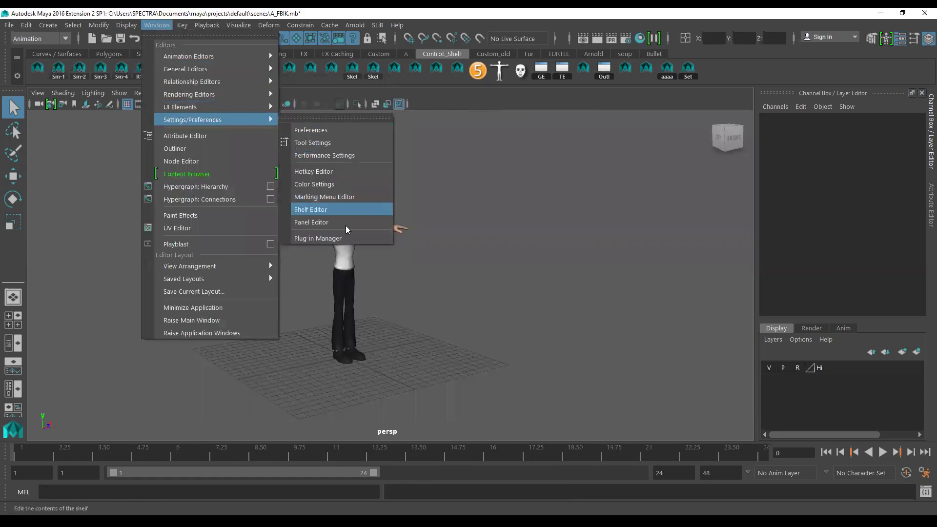
{"action": "left_click", "coordinate": [345, 239]}
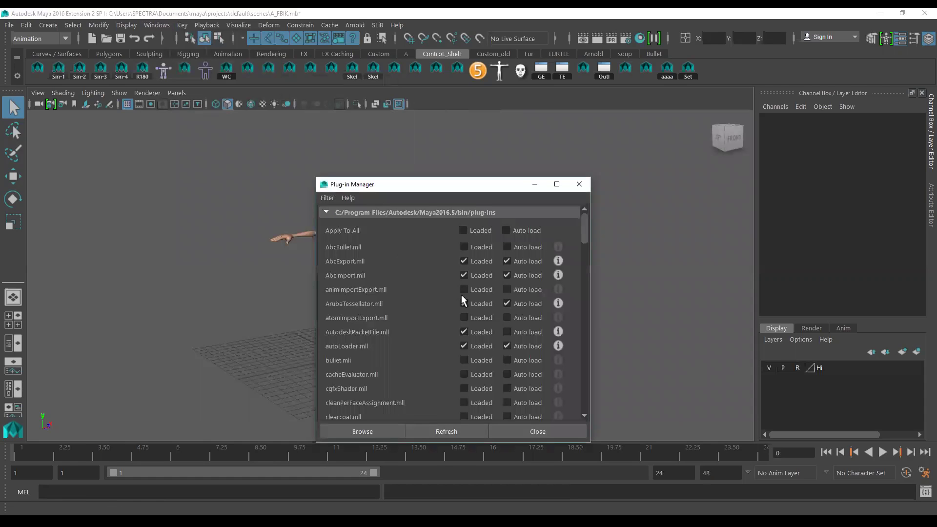
{"action": "scroll", "coordinate": [461, 294], "scroll_direction": "down", "scroll_amount": 2}
{"action": "scroll", "coordinate": [461, 296], "scroll_direction": "down", "scroll_amount": 2}
{"action": "scroll", "coordinate": [458, 298], "scroll_direction": "down", "scroll_amount": 2}
{"action": "scroll", "coordinate": [449, 300], "scroll_direction": "down", "scroll_amount": 1}
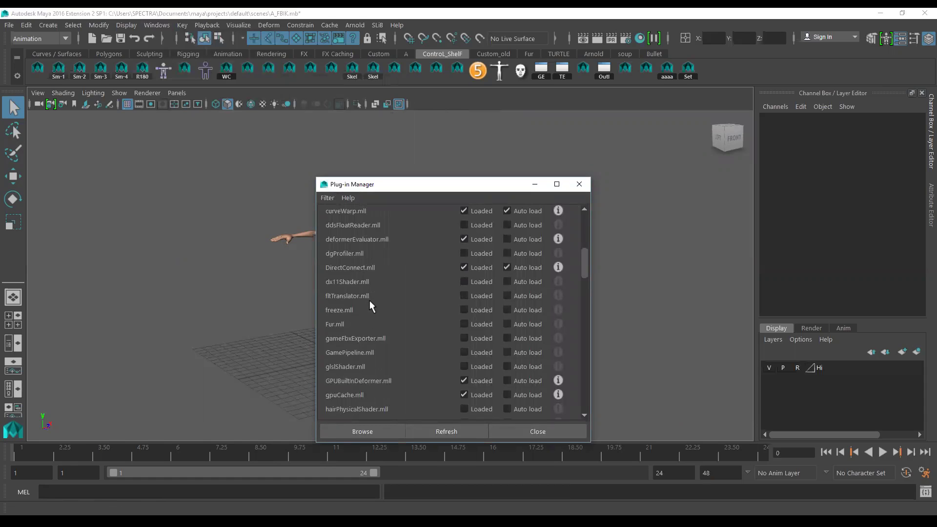
{"action": "scroll", "coordinate": [370, 300], "scroll_direction": "down", "scroll_amount": 2}
{"action": "scroll", "coordinate": [370, 301], "scroll_direction": "down", "scroll_amount": 1}
{"action": "scroll", "coordinate": [370, 307], "scroll_direction": "down", "scroll_amount": 2}
{"action": "scroll", "coordinate": [370, 307], "scroll_direction": "down", "scroll_amount": 2}
{"action": "scroll", "coordinate": [370, 307], "scroll_direction": "down", "scroll_amount": 1}
{"action": "scroll", "coordinate": [370, 306], "scroll_direction": "down", "scroll_amount": 2}
{"action": "scroll", "coordinate": [370, 300], "scroll_direction": "down", "scroll_amount": 3}
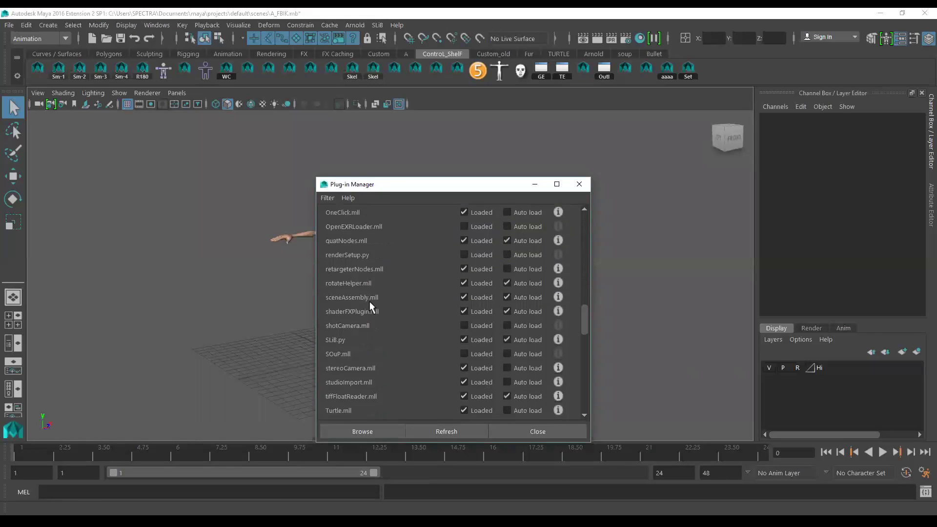
{"action": "scroll", "coordinate": [370, 300], "scroll_direction": "down", "scroll_amount": 2}
{"action": "scroll", "coordinate": [369, 300], "scroll_direction": "down", "scroll_amount": 2}
{"action": "scroll", "coordinate": [369, 301], "scroll_direction": "down", "scroll_amount": 2}
{"action": "scroll", "coordinate": [370, 301], "scroll_direction": "down", "scroll_amount": 2}
{"action": "scroll", "coordinate": [370, 300], "scroll_direction": "down", "scroll_amount": 2}
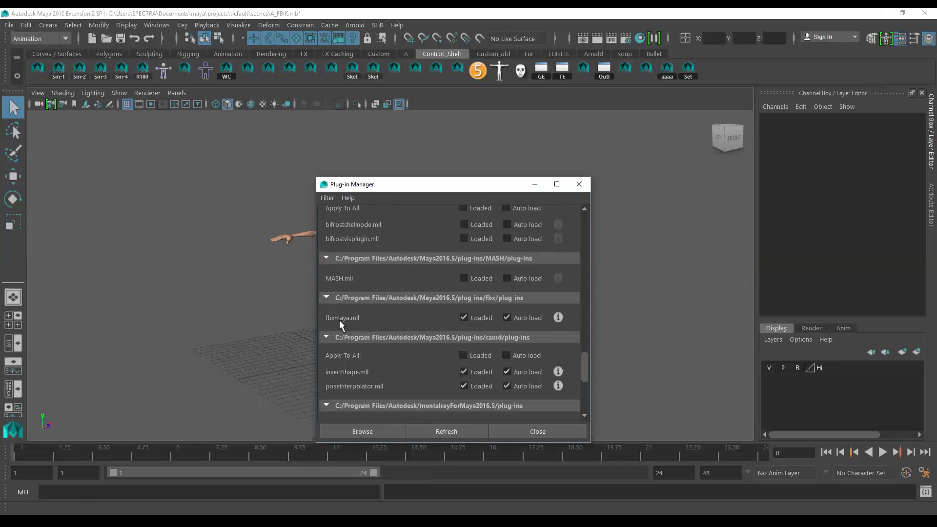
{"action": "left_click", "coordinate": [464, 318]}
{"action": "left_click", "coordinate": [507, 318]}
{"action": "left_click", "coordinate": [464, 317]}
{"action": "left_click", "coordinate": [517, 320]}
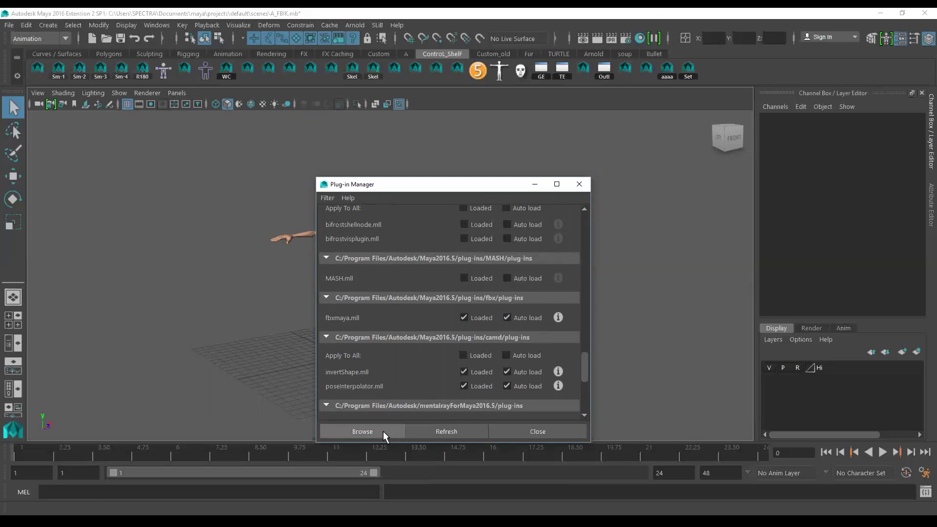
Step: Close the plug-in manager and select Test_05.fbx from Desktop\Motions for import
{"action": "left_click", "coordinate": [532, 432]}
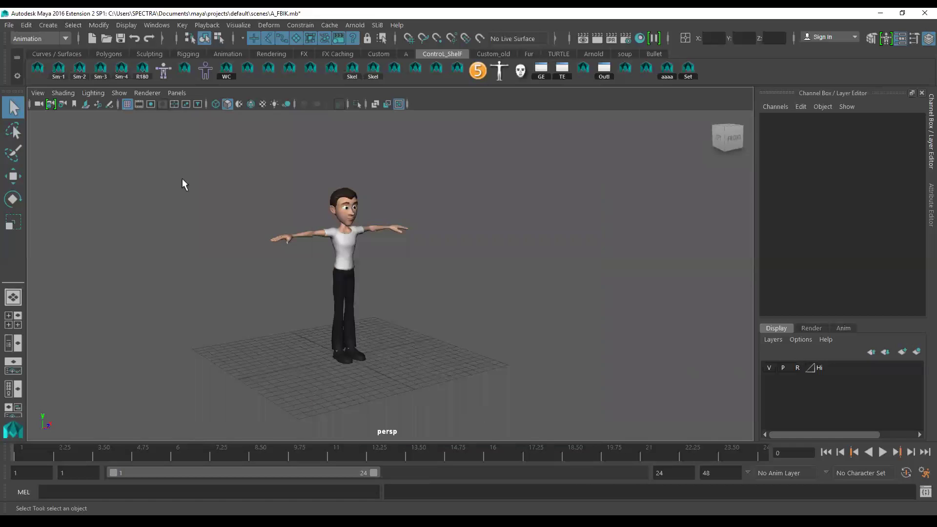
{"action": "left_click", "coordinate": [9, 25]}
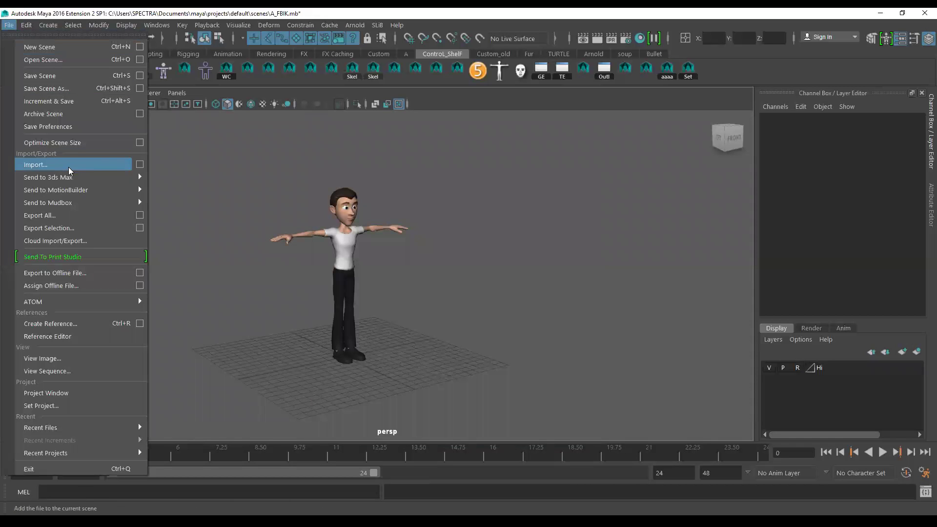
{"action": "left_click", "coordinate": [68, 167]}
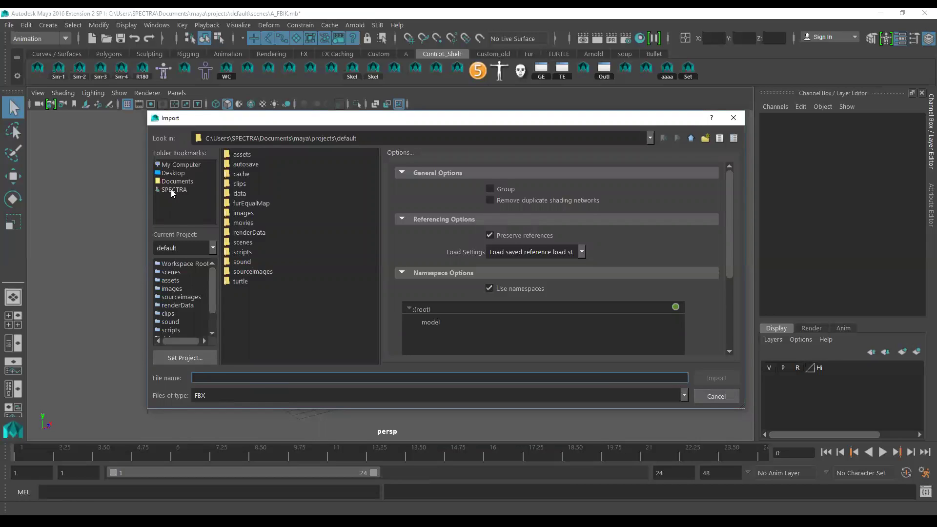
{"action": "left_click", "coordinate": [167, 172]}
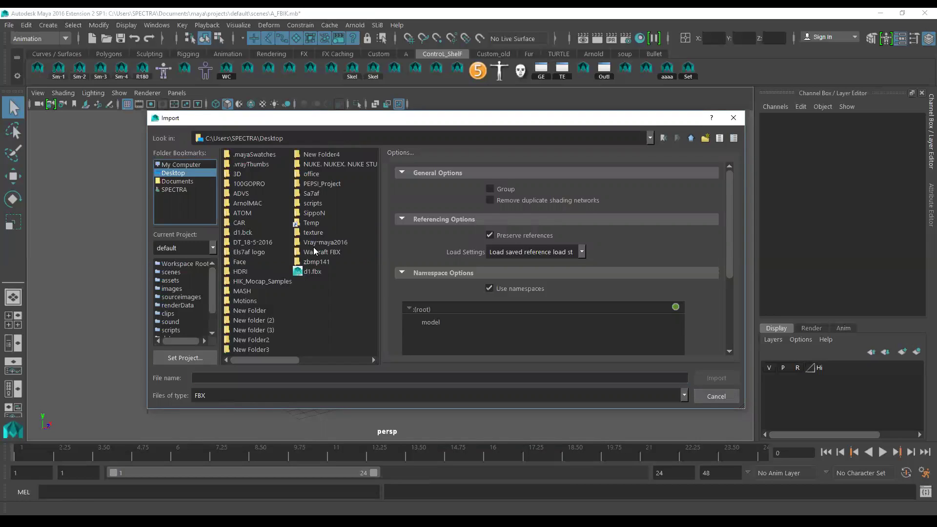
{"action": "double_click", "coordinate": [248, 300]}
{"action": "left_click", "coordinate": [251, 320]}
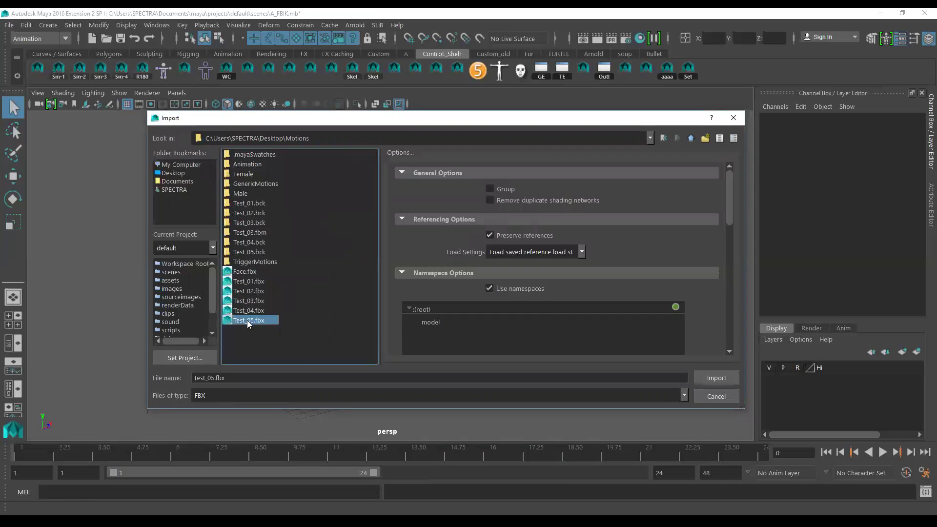
{"action": "scroll", "coordinate": [718, 296], "scroll_direction": "down", "scroll_amount": 2}
{"action": "scroll", "coordinate": [715, 298], "scroll_direction": "down", "scroll_amount": 1}
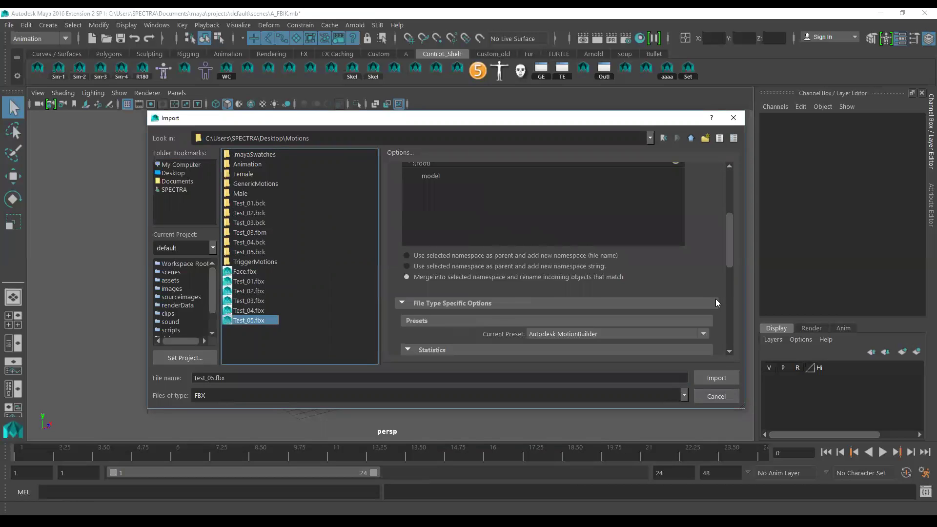
{"action": "scroll", "coordinate": [715, 298], "scroll_direction": "down", "scroll_amount": 2}
Step: Import Test_05.fbx with the MotionBuilder preset and the breakdance10 animation take
{"action": "left_click", "coordinate": [564, 246]}
{"action": "left_click", "coordinate": [602, 271]}
{"action": "scroll", "coordinate": [716, 281], "scroll_direction": "down", "scroll_amount": 1}
{"action": "scroll", "coordinate": [716, 281], "scroll_direction": "down", "scroll_amount": 2}
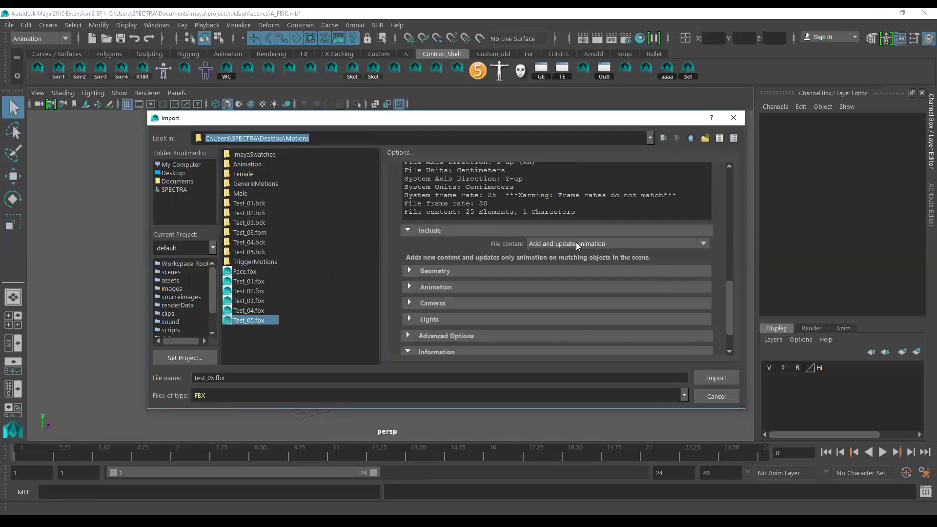
{"action": "scroll", "coordinate": [719, 270], "scroll_direction": "down", "scroll_amount": 1}
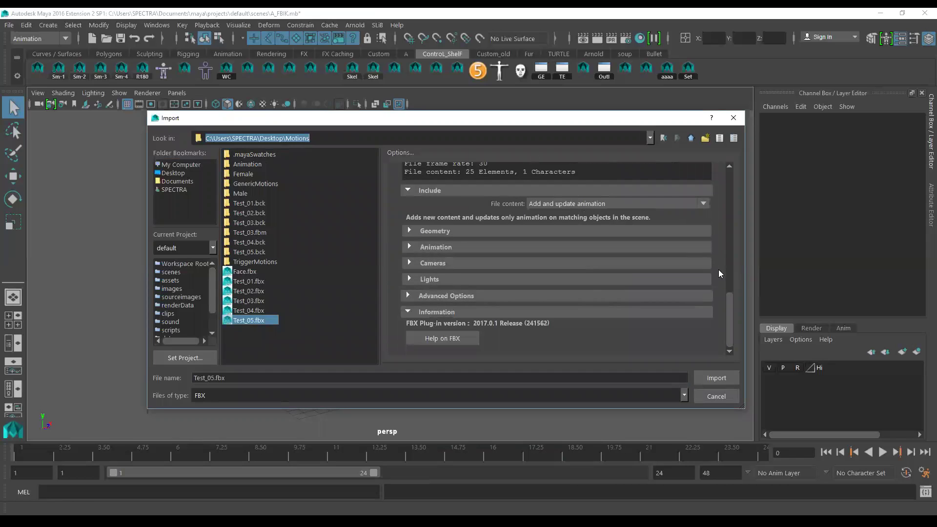
{"action": "left_click", "coordinate": [428, 248]}
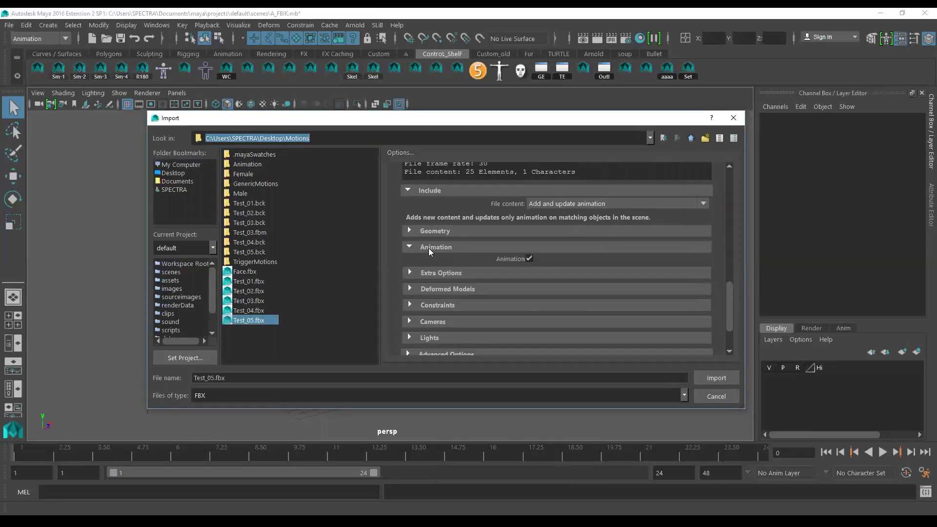
{"action": "left_click", "coordinate": [430, 275]}
{"action": "scroll", "coordinate": [429, 278], "scroll_direction": "down", "scroll_amount": 1}
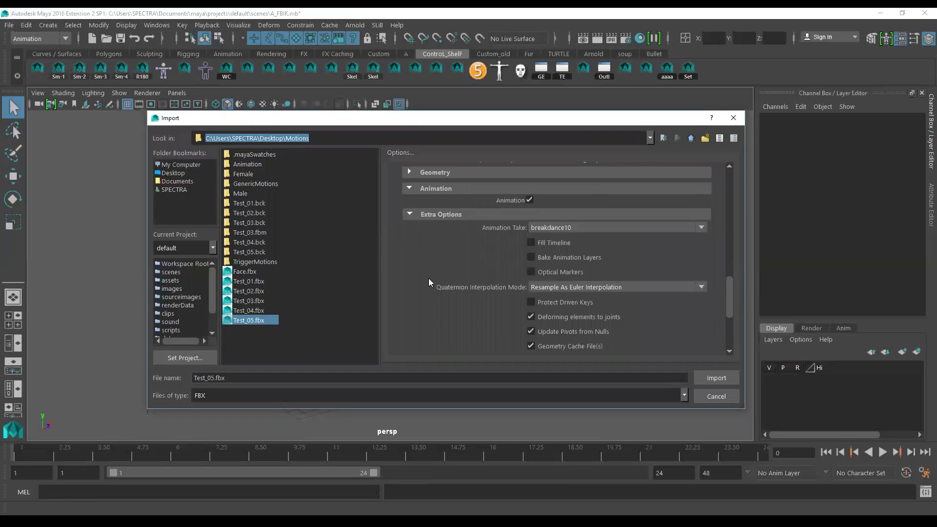
{"action": "left_click", "coordinate": [598, 228]}
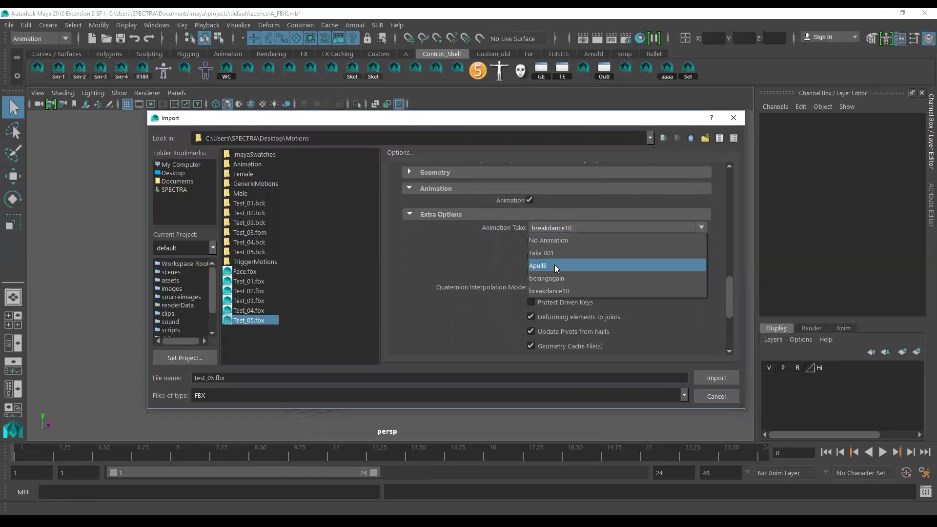
{"action": "left_click", "coordinate": [565, 289]}
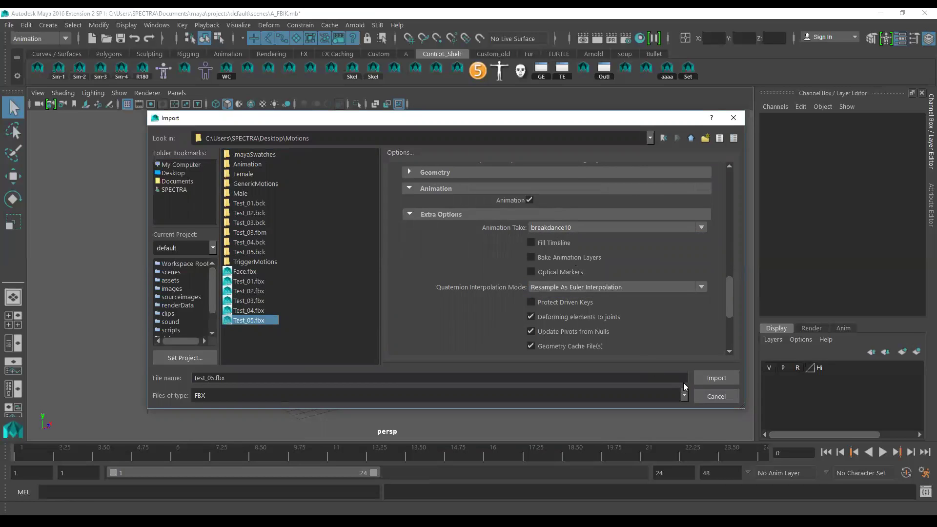
{"action": "left_click", "coordinate": [713, 378]}
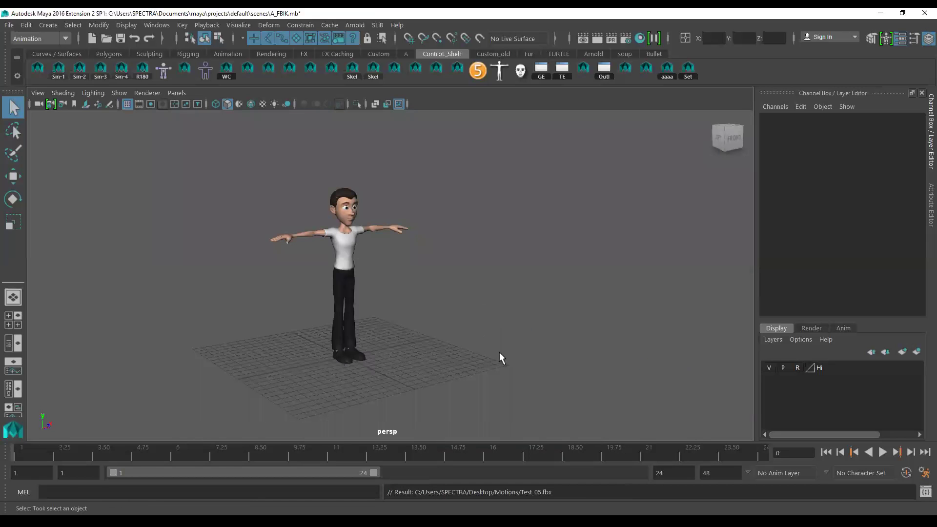
Step: Set the Human IK custom rig's Source to Character
{"action": "scroll", "coordinate": [459, 281], "scroll_direction": "down", "scroll_amount": 3}
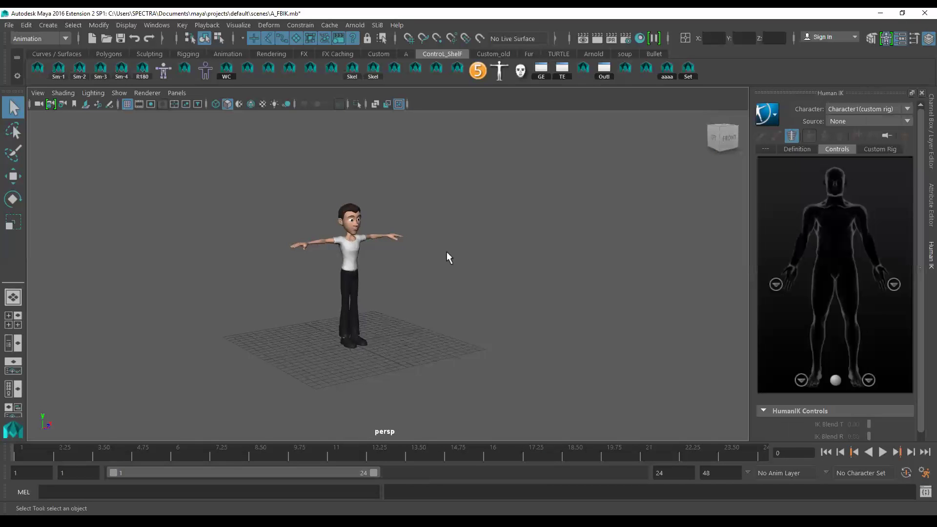
{"action": "left_click", "coordinate": [877, 148]}
{"action": "left_click", "coordinate": [859, 106]}
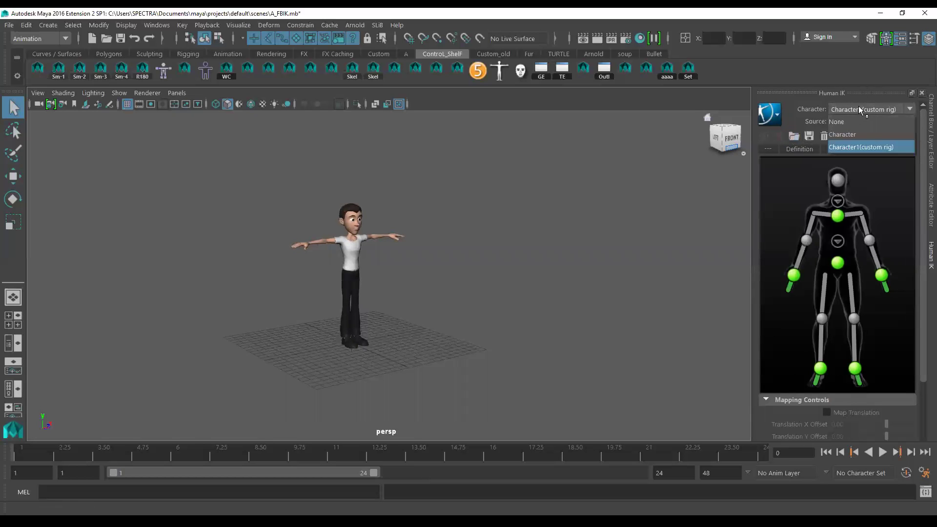
{"action": "left_click", "coordinate": [859, 106]}
{"action": "left_click", "coordinate": [847, 120]}
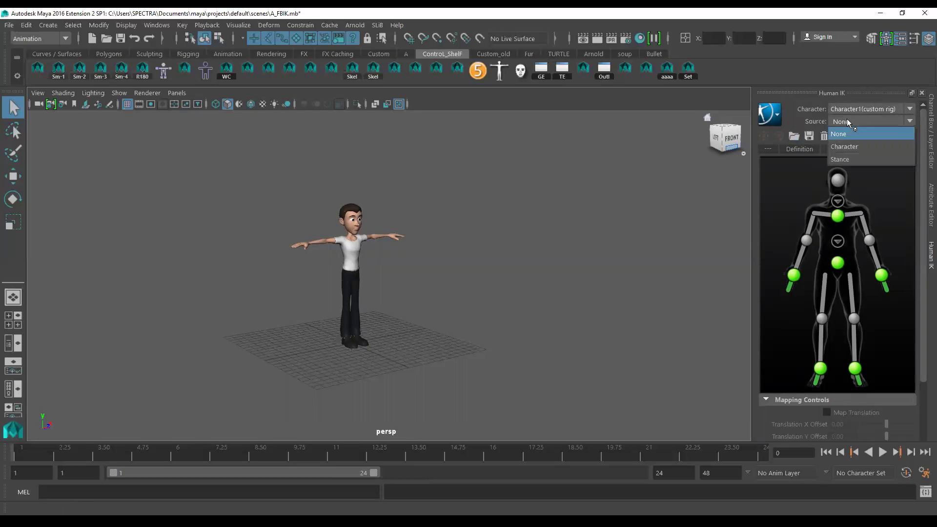
{"action": "left_click", "coordinate": [856, 146]}
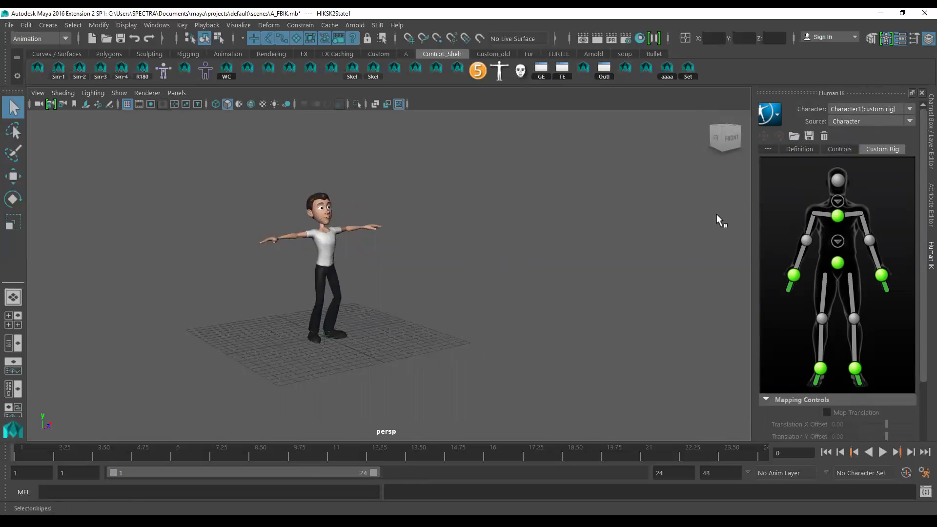
Step: Set the FKIKArm_L control's FKIKBlend to 10, switching the left arm to IK
{"action": "left_click", "coordinate": [589, 213]}
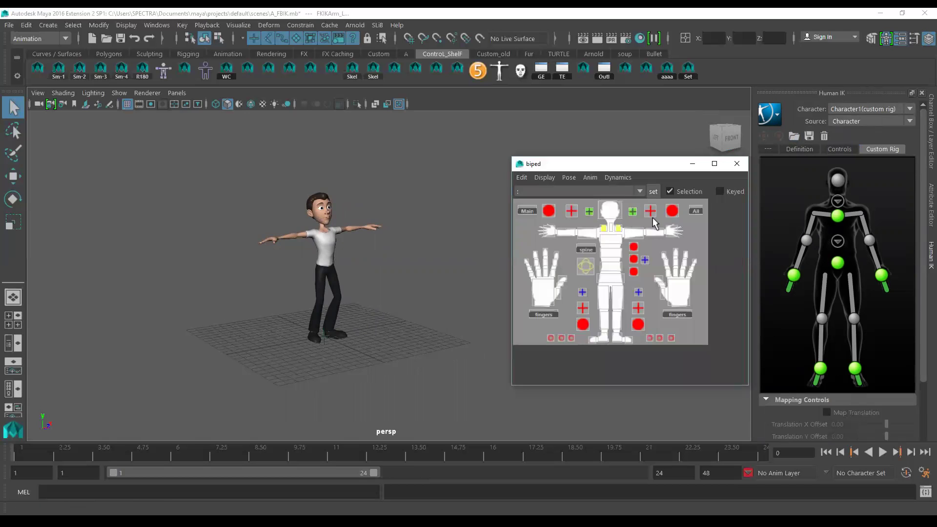
{"action": "left_click", "coordinate": [929, 138]}
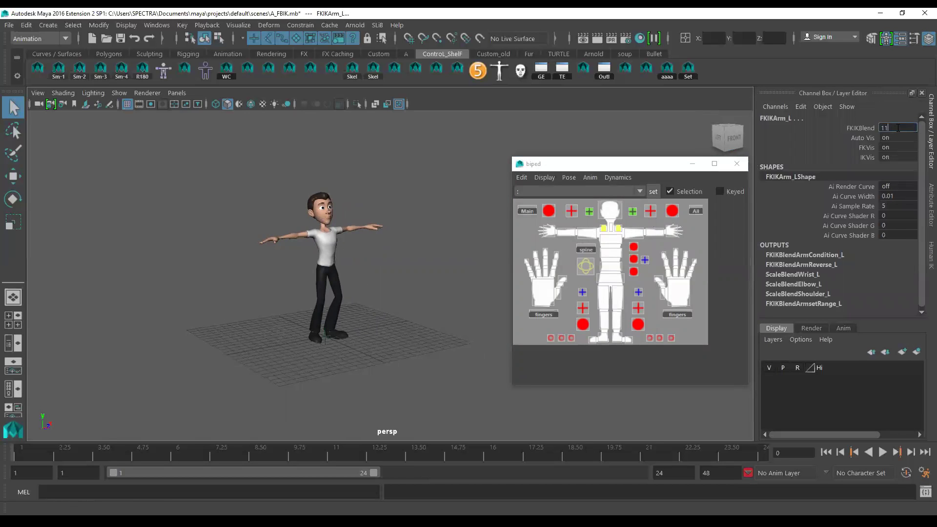
{"action": "type", "text": "0"}
{"action": "key", "text": "Return"}
{"action": "right_click_drag", "start_coordinate": [431, 286], "coordinate": [479, 328], "text": "alt"}
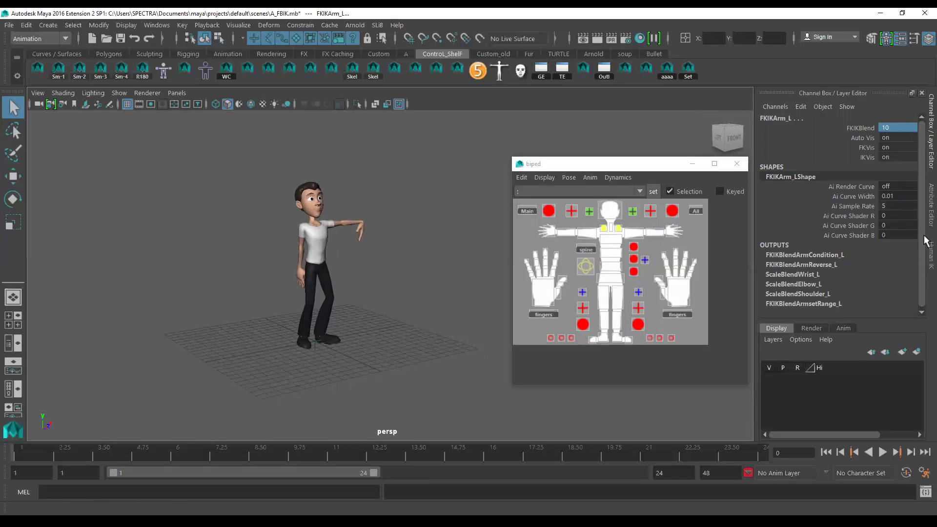
Step: Assign the IK arm control to the Human IK left hand effector
{"action": "left_click", "coordinate": [925, 262]}
{"action": "left_click", "coordinate": [882, 276]}
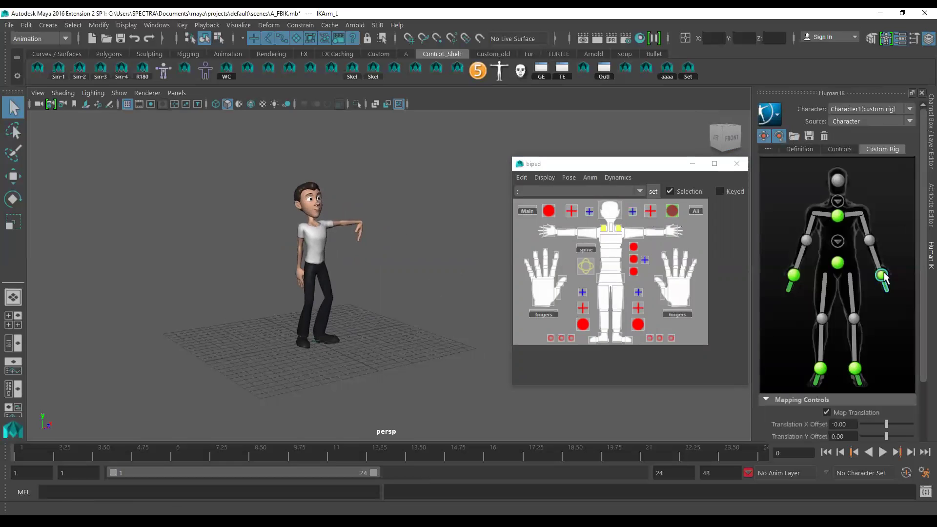
{"action": "right_click", "coordinate": [884, 276]}
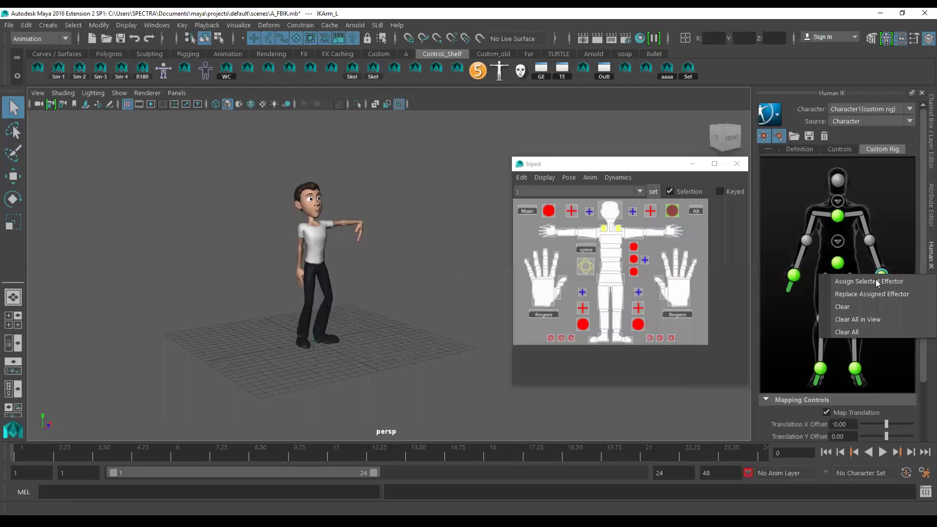
{"action": "left_click", "coordinate": [877, 282]}
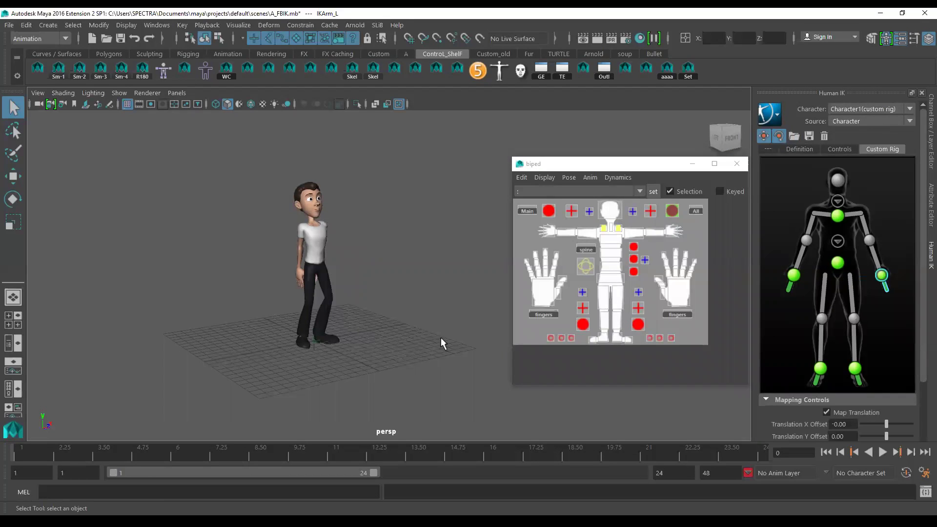
Step: Extend the playback range end to frame 324
{"action": "left_click_drag", "start_coordinate": [443, 351], "coordinate": [403, 308], "text": "alt"}
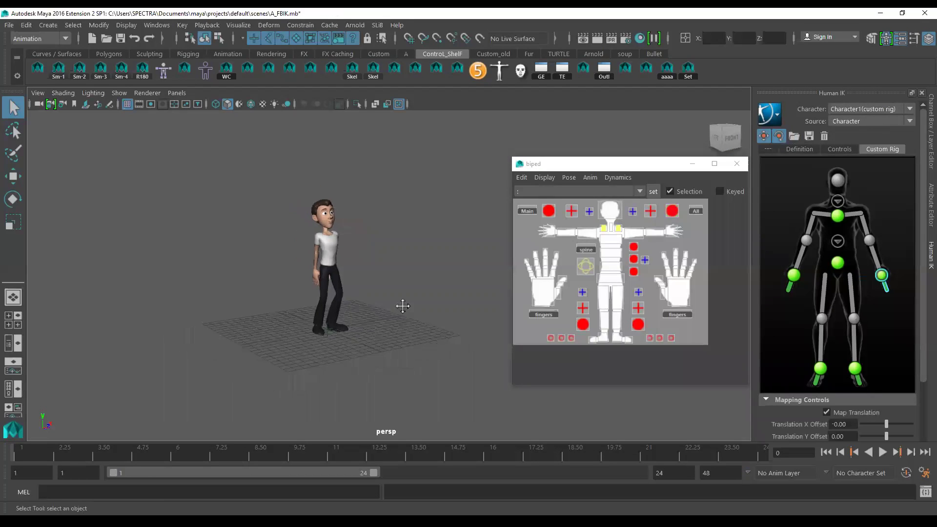
{"action": "left_click", "coordinate": [826, 452]}
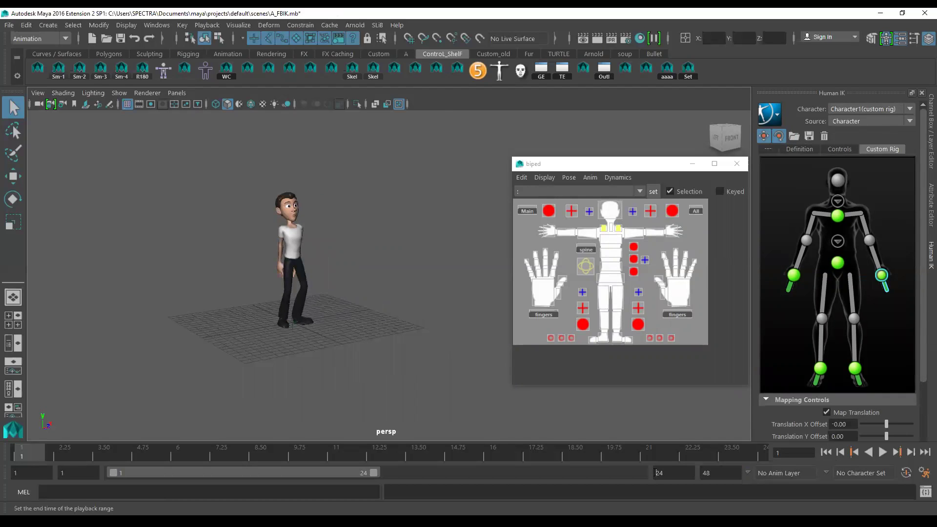
{"action": "type", "text": "324"}
{"action": "key", "text": "Return"}
Step: Play, stop and rewind, then select PoleArm_L to check its Follow value of 10
{"action": "left_click", "coordinate": [882, 451]}
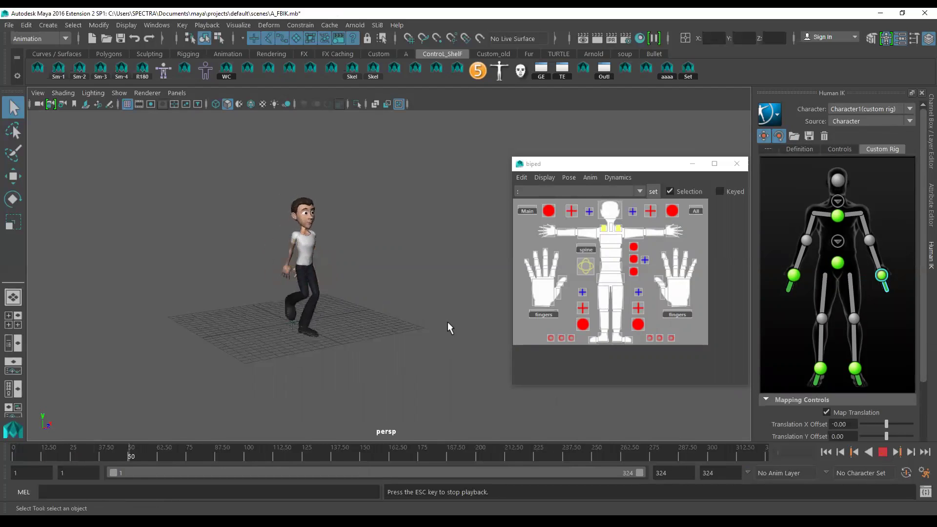
{"action": "left_click", "coordinate": [882, 453]}
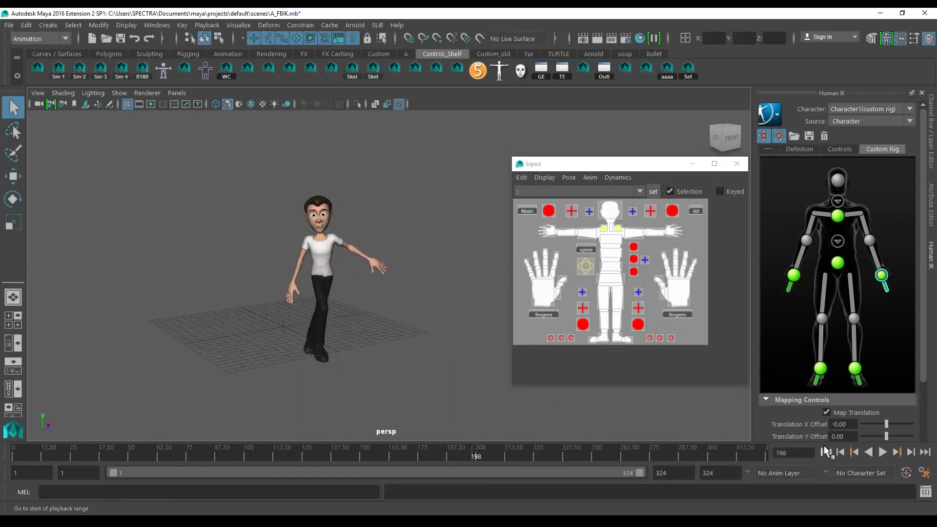
{"action": "key", "text": "alt+shift+v"}
{"action": "left_click_drag", "start_coordinate": [324, 293], "coordinate": [385, 307], "text": "alt"}
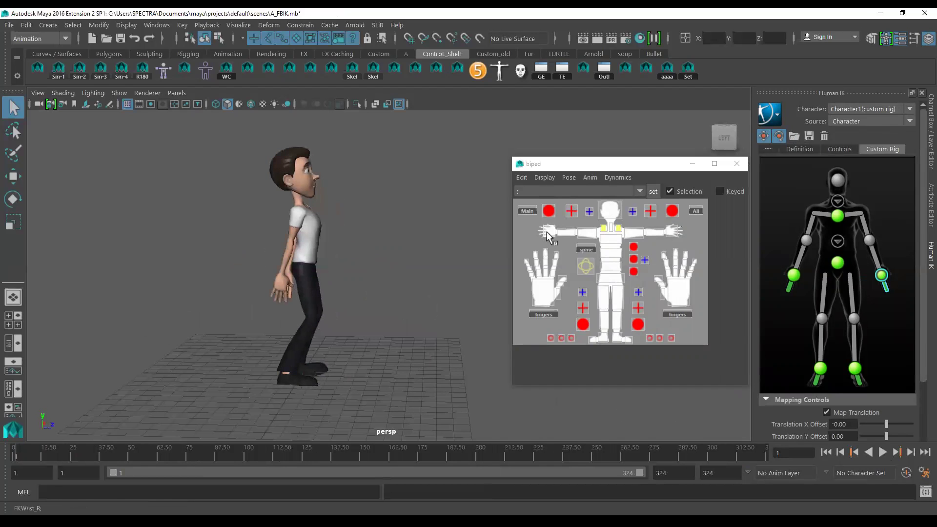
{"action": "left_click", "coordinate": [571, 211]}
{"action": "left_click", "coordinate": [650, 211], "text": "shift"}
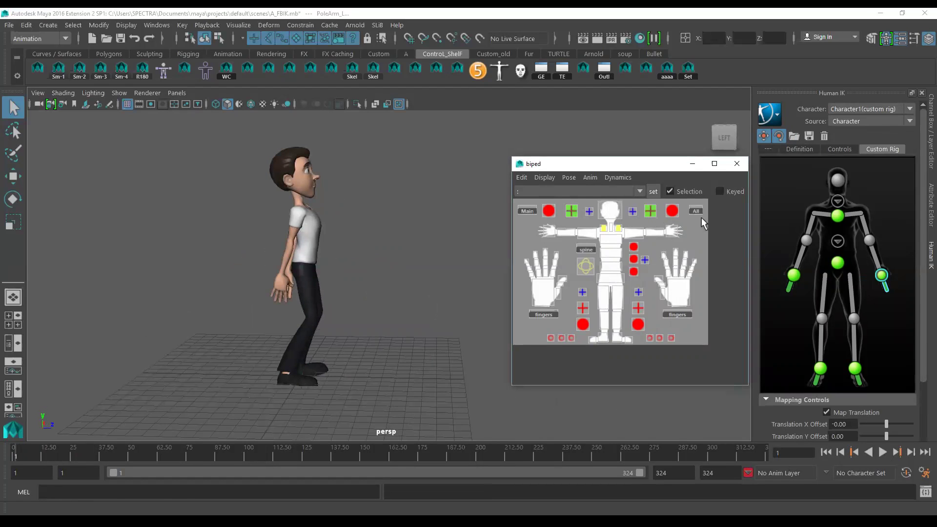
{"action": "left_click", "coordinate": [928, 146]}
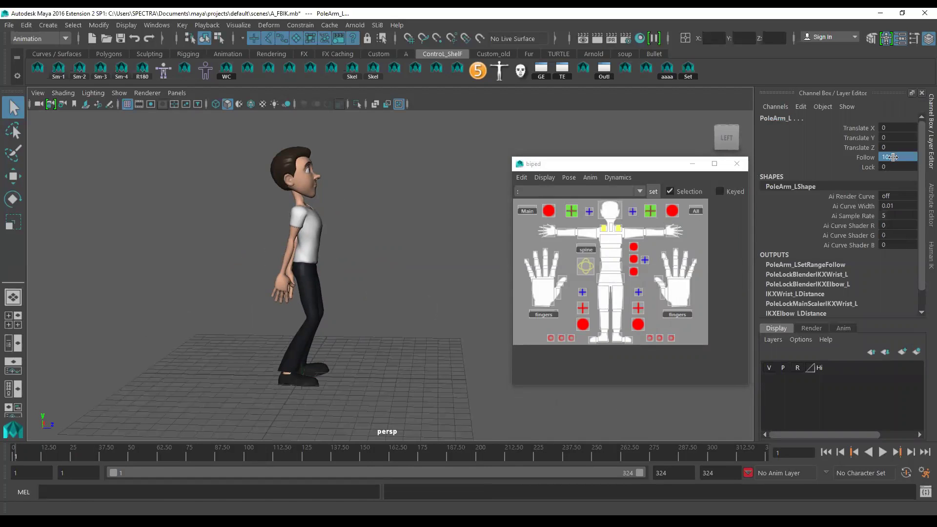
Step: Replay the breakdance from an angled view to check the IK left arm
{"action": "left_click_drag", "start_coordinate": [400, 328], "coordinate": [414, 339], "text": "alt"}
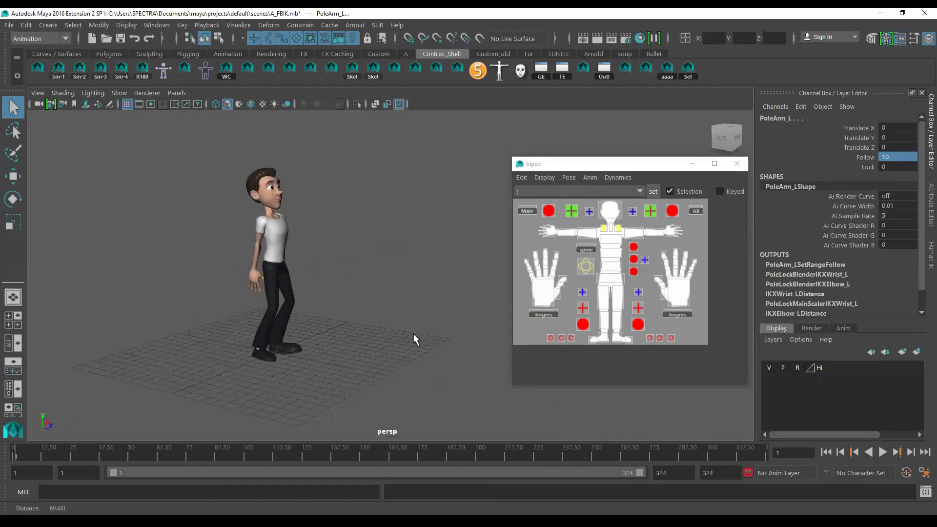
{"action": "right_click", "coordinate": [507, 446]}
{"action": "mouse_move", "coordinate": [545, 366]}
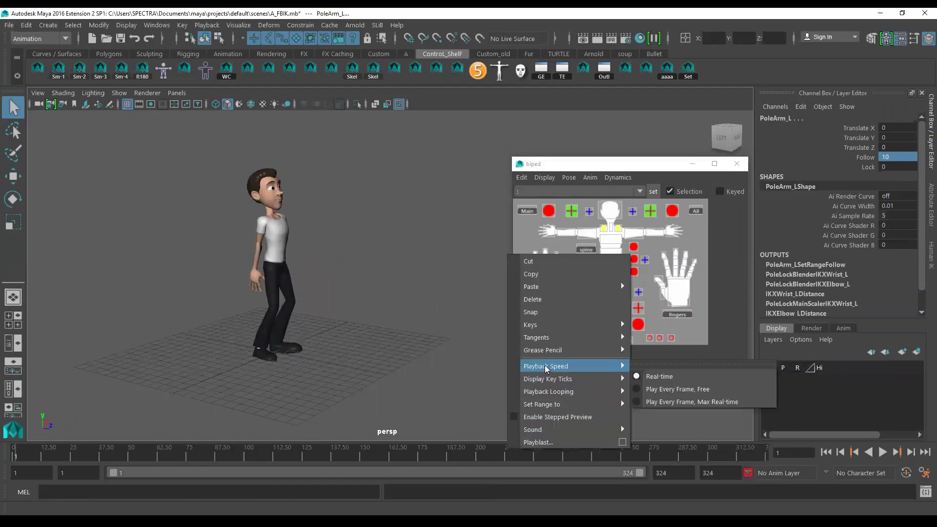
{"action": "left_click", "coordinate": [825, 453]}
{"action": "left_click", "coordinate": [882, 452]}
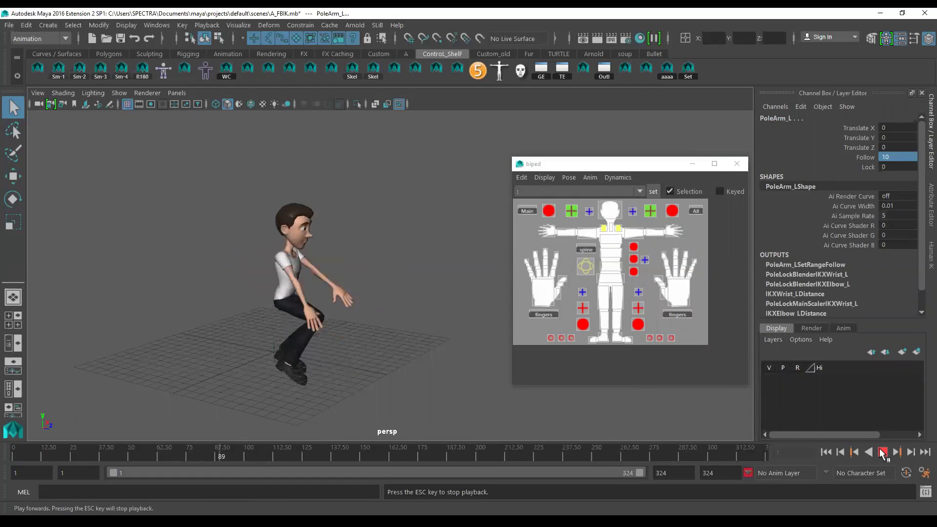
{"action": "left_click", "coordinate": [882, 452]}
Step: Import Test_05.fbx with ApullB chosen as the Animation Take in Extra Options
{"action": "left_click", "coordinate": [8, 25]}
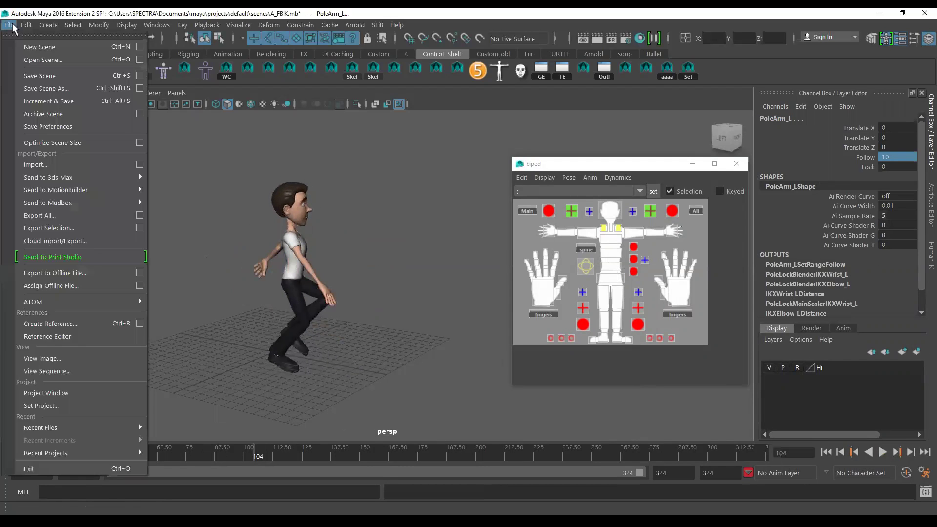
{"action": "left_click", "coordinate": [53, 164]}
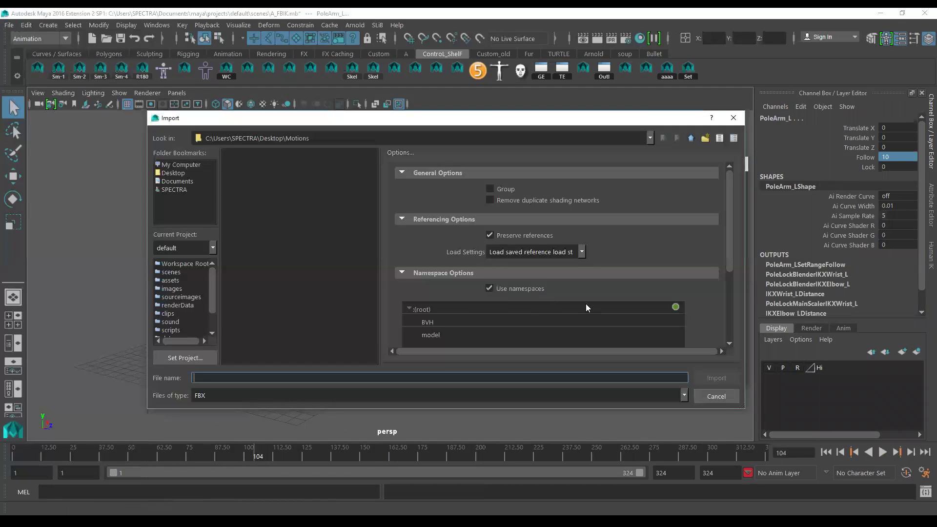
{"action": "left_click", "coordinate": [247, 320]}
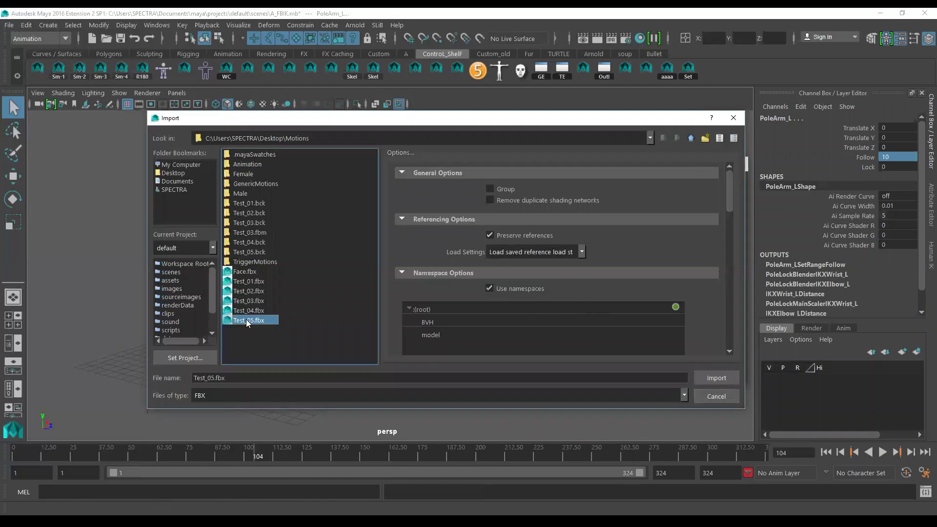
{"action": "scroll", "coordinate": [711, 299], "scroll_direction": "down", "scroll_amount": 2}
{"action": "scroll", "coordinate": [711, 298], "scroll_direction": "down", "scroll_amount": 3}
{"action": "scroll", "coordinate": [711, 298], "scroll_direction": "down", "scroll_amount": 2}
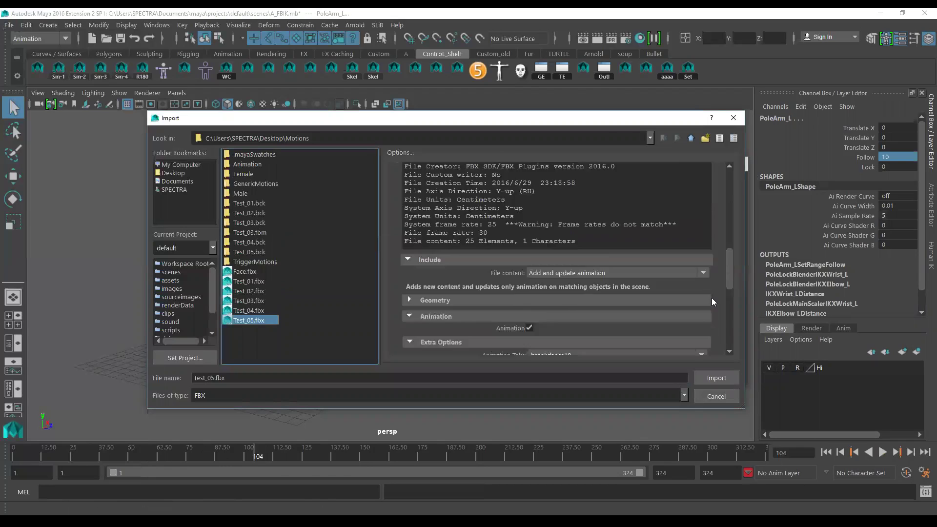
{"action": "scroll", "coordinate": [712, 298], "scroll_direction": "down", "scroll_amount": 3}
{"action": "scroll", "coordinate": [711, 297], "scroll_direction": "down", "scroll_amount": 1}
{"action": "left_click", "coordinate": [578, 209]}
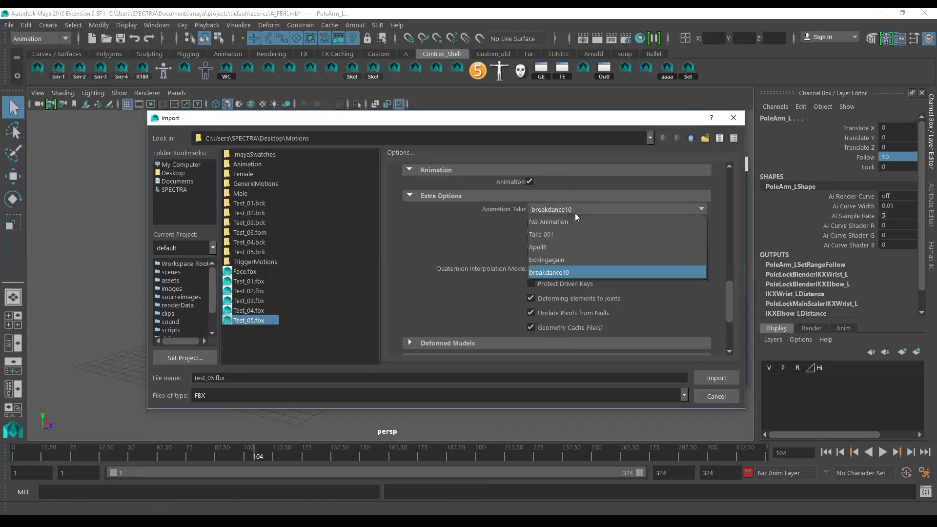
{"action": "left_click", "coordinate": [559, 249]}
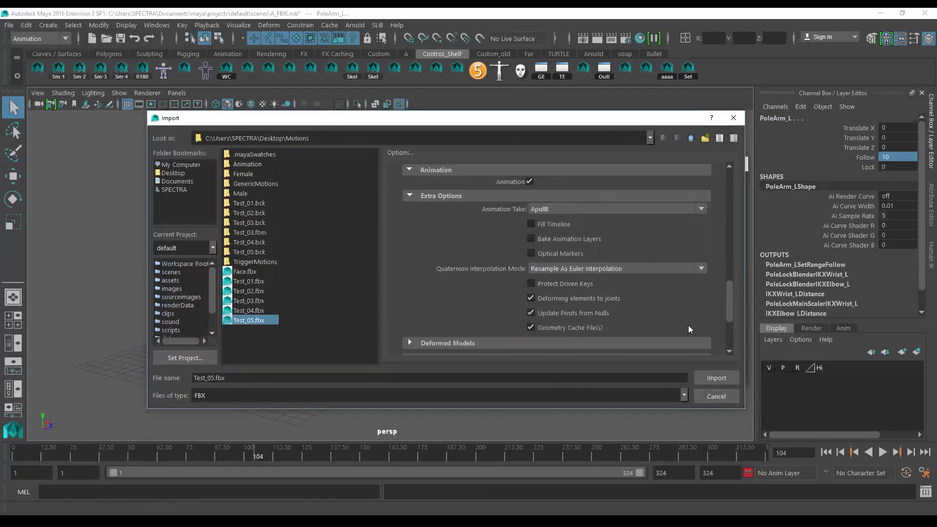
{"action": "left_click", "coordinate": [721, 378]}
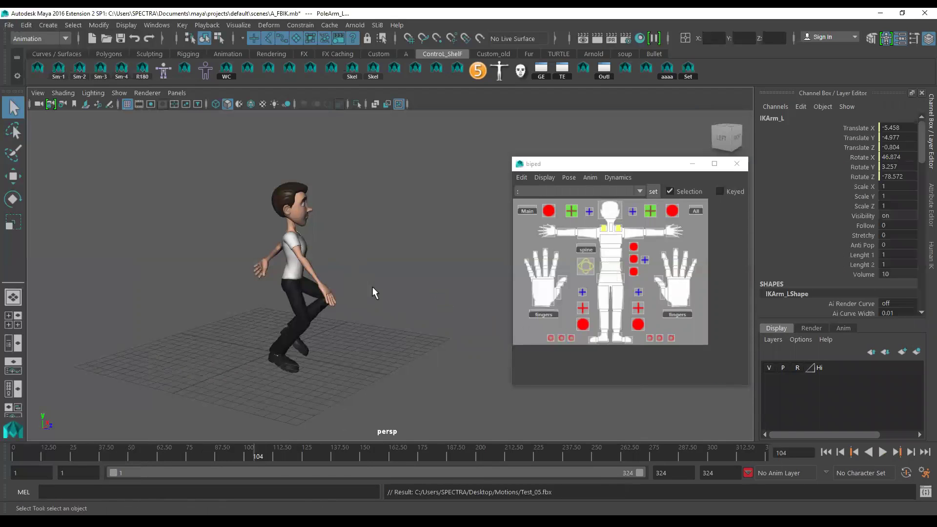
Step: Play briefly to frame 40, then set the Human IK Source to Character
{"action": "left_click_drag", "start_coordinate": [441, 326], "coordinate": [422, 286], "text": "alt"}
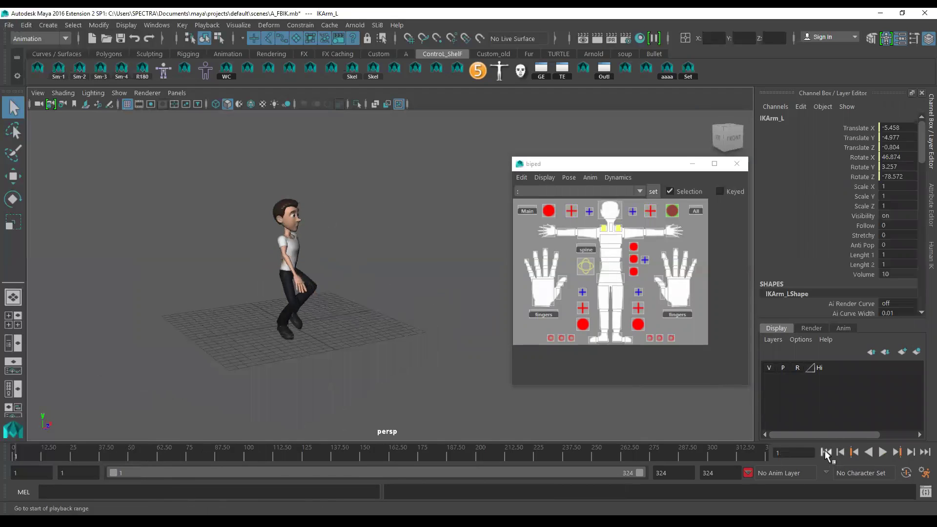
{"action": "left_click", "coordinate": [882, 453]}
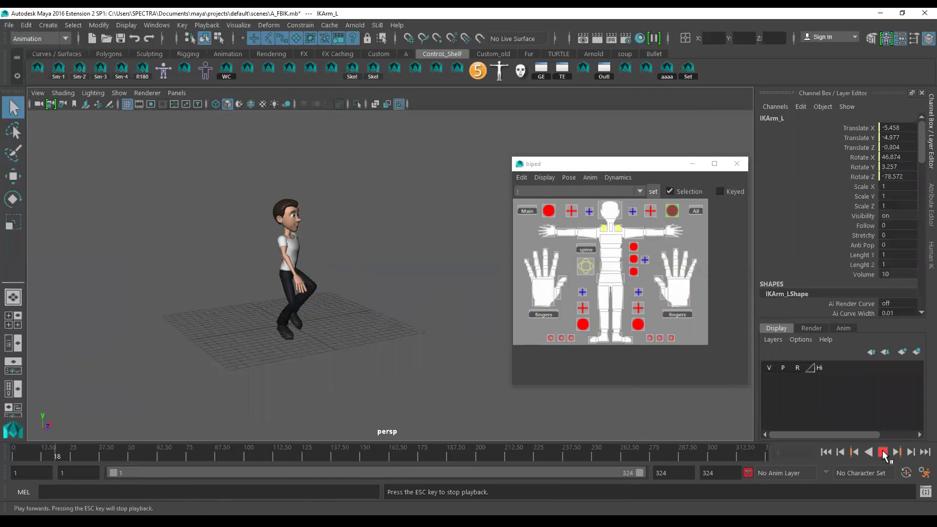
{"action": "left_click", "coordinate": [882, 453]}
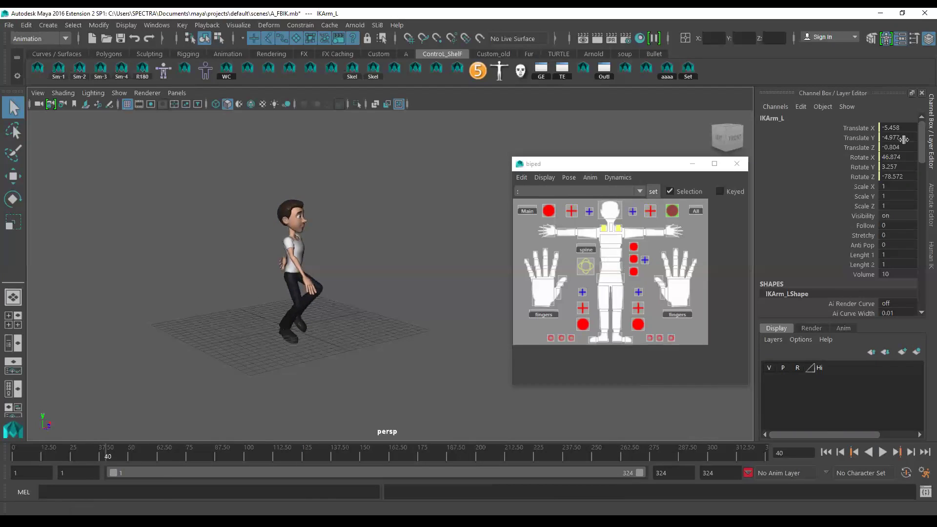
{"action": "left_click", "coordinate": [925, 257]}
{"action": "left_click", "coordinate": [857, 121]}
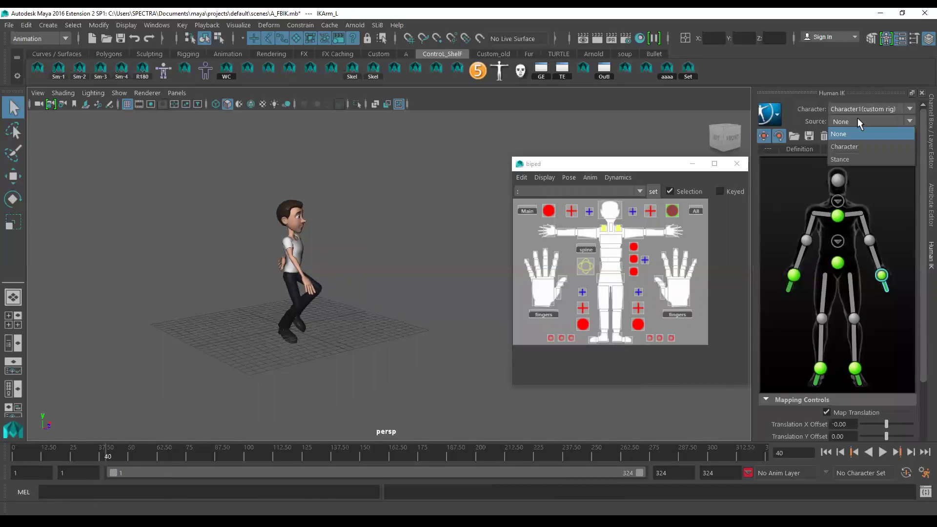
{"action": "left_click", "coordinate": [855, 146]}
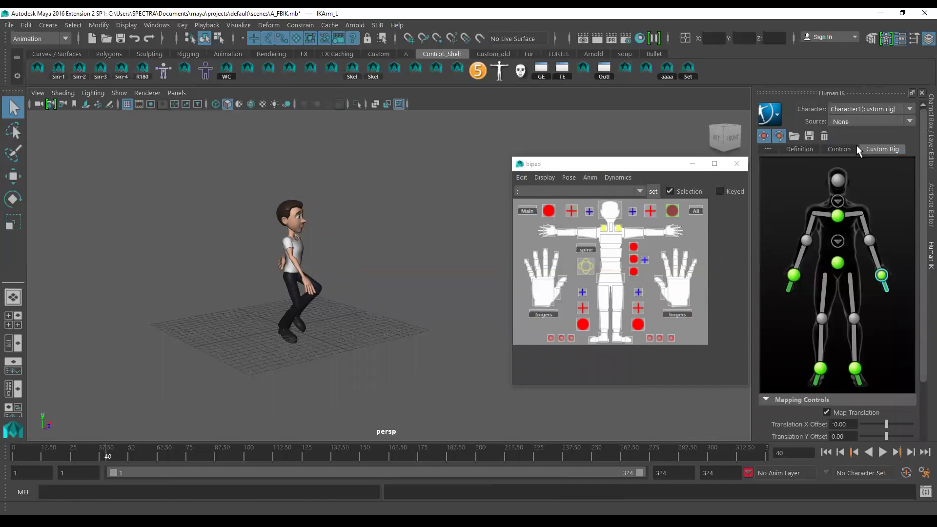
Step: Replay the ApullB motion from frame 1 several times while orbiting and framing the character
{"action": "left_click", "coordinate": [882, 452]}
{"action": "left_click_drag", "start_coordinate": [416, 318], "coordinate": [370, 324], "text": "alt"}
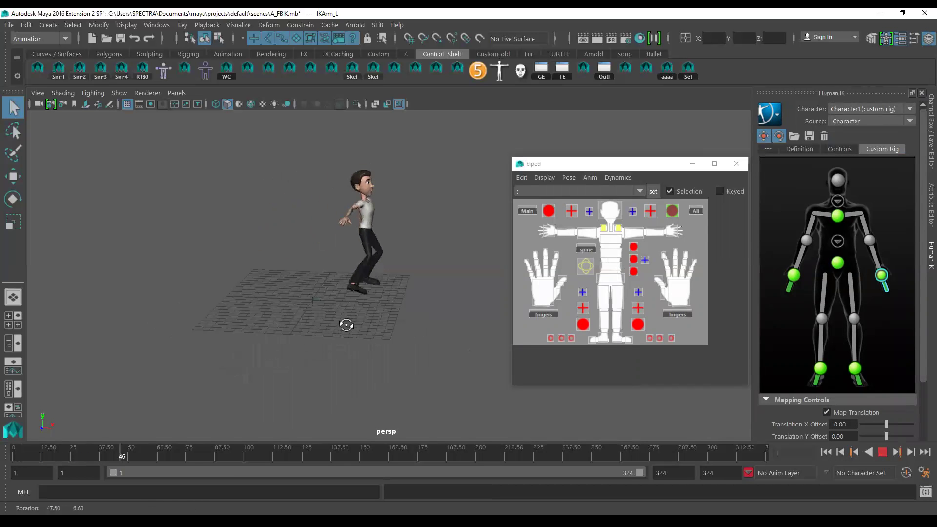
{"action": "middle_click_drag", "start_coordinate": [359, 314], "coordinate": [300, 320], "text": "alt"}
{"action": "mouse_move", "coordinate": [299, 320]}
{"action": "right_mouse_down", "text": "alt"}
{"action": "mouse_move", "coordinate": [371, 337]}
{"action": "mouse_move", "coordinate": [418, 330]}
{"action": "mouse_move", "coordinate": [383, 295]}
{"action": "right_mouse_up", "text": "alt"}
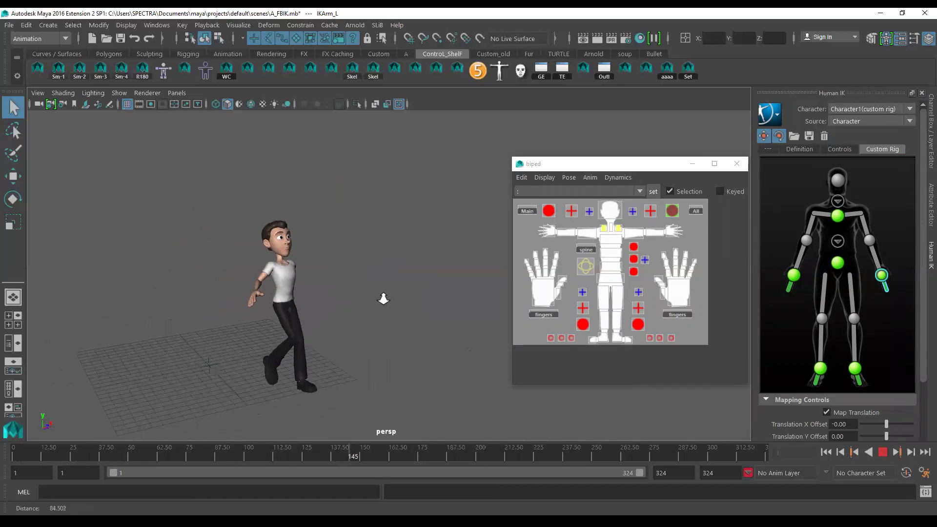
{"action": "left_click", "coordinate": [882, 452]}
{"action": "left_click", "coordinate": [826, 453]}
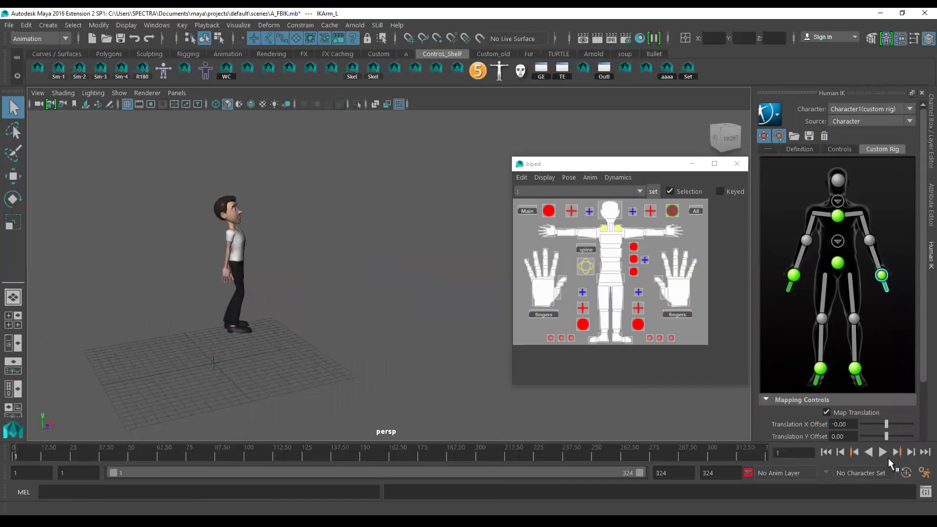
{"action": "left_click", "coordinate": [881, 451]}
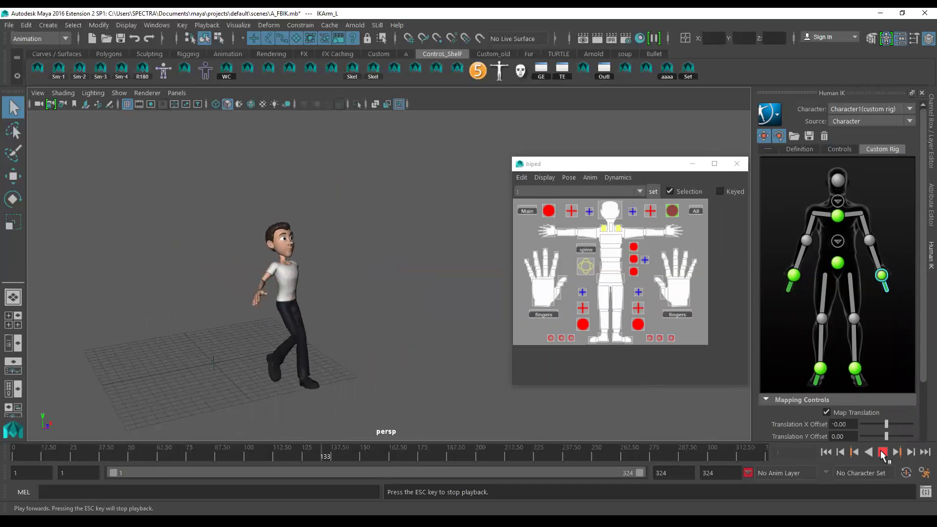
{"action": "left_click", "coordinate": [882, 455]}
{"action": "left_click_drag", "start_coordinate": [403, 358], "coordinate": [359, 324], "text": "alt"}
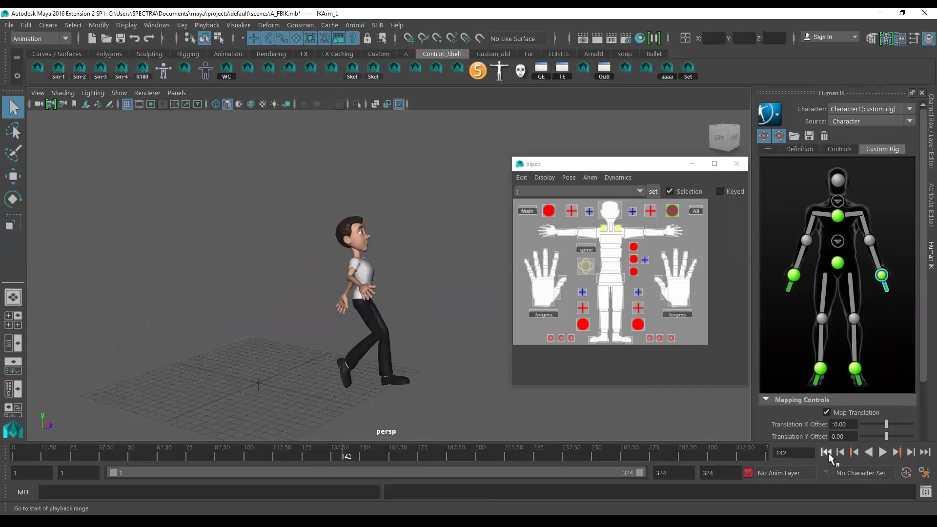
{"action": "left_click", "coordinate": [826, 452]}
{"action": "left_click", "coordinate": [881, 452]}
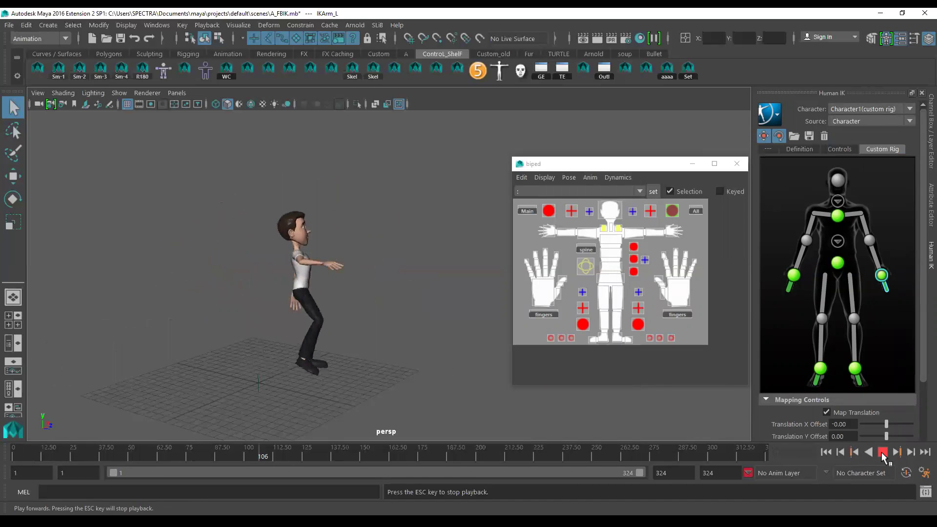
{"action": "left_click", "coordinate": [883, 452]}
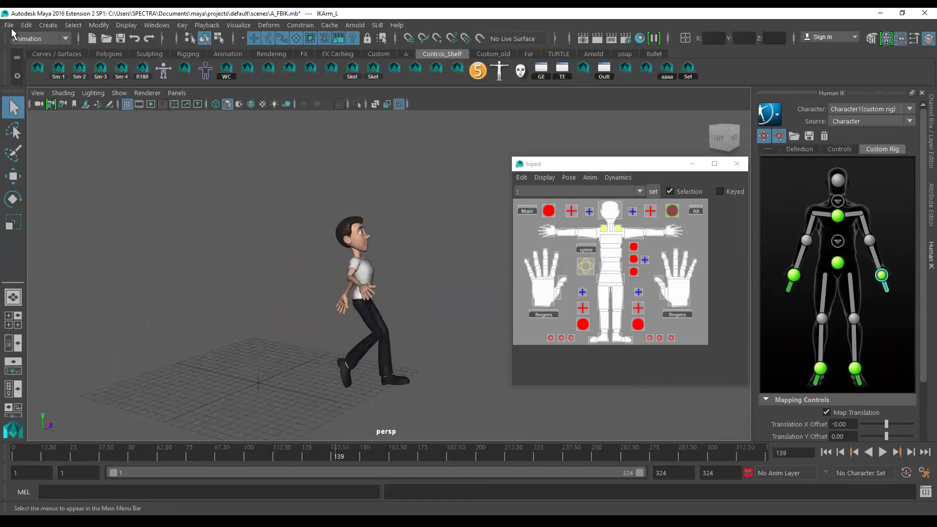
Step: Re-import Test_05.fbx with boxingagain chosen as the Animation Take
{"action": "left_click", "coordinate": [8, 25]}
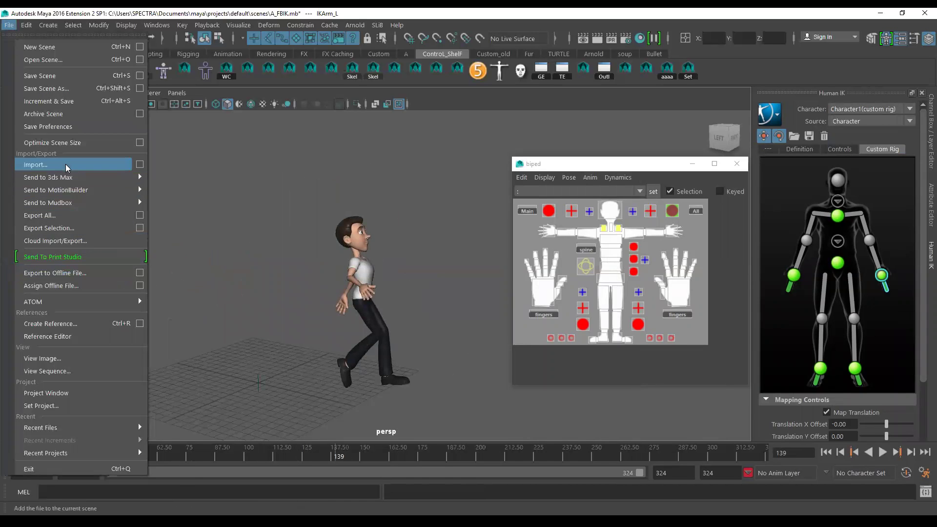
{"action": "left_click", "coordinate": [35, 164]}
{"action": "scroll", "coordinate": [713, 314], "scroll_direction": "down", "scroll_amount": 3}
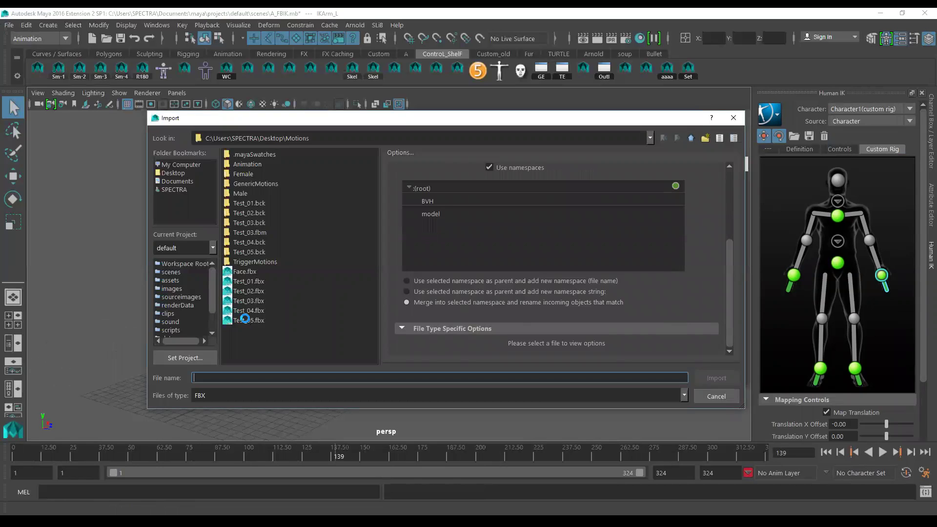
{"action": "scroll", "coordinate": [720, 294], "scroll_direction": "down", "scroll_amount": 3}
{"action": "scroll", "coordinate": [720, 294], "scroll_direction": "down", "scroll_amount": 3}
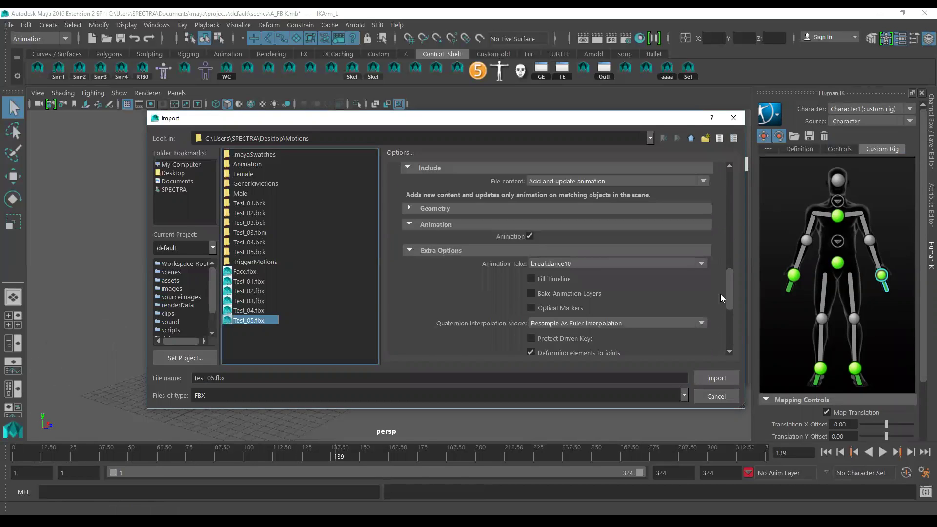
{"action": "left_click", "coordinate": [589, 265]}
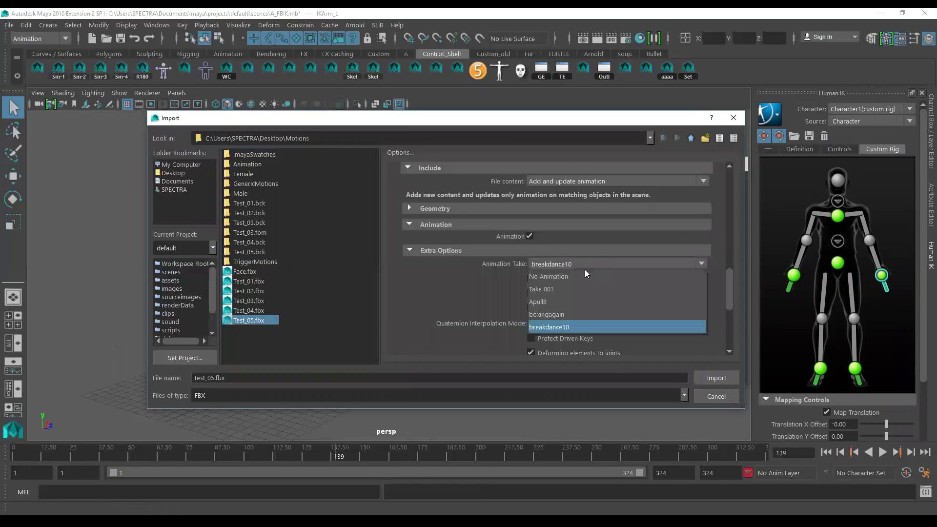
{"action": "left_click", "coordinate": [566, 316]}
{"action": "left_click", "coordinate": [710, 378]}
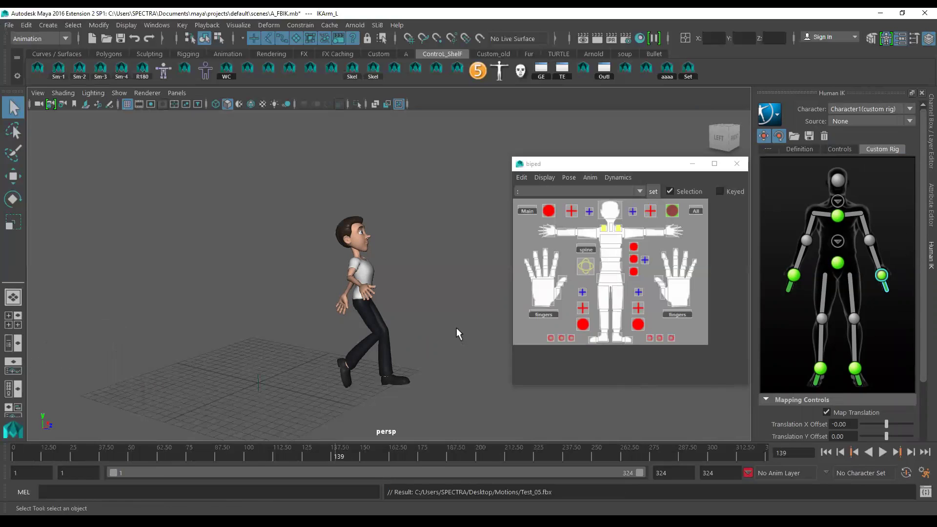
Step: Set the Human IK Source to Character and play the boxingagain motion from the start
{"action": "left_click", "coordinate": [858, 122]}
{"action": "left_click", "coordinate": [856, 145]}
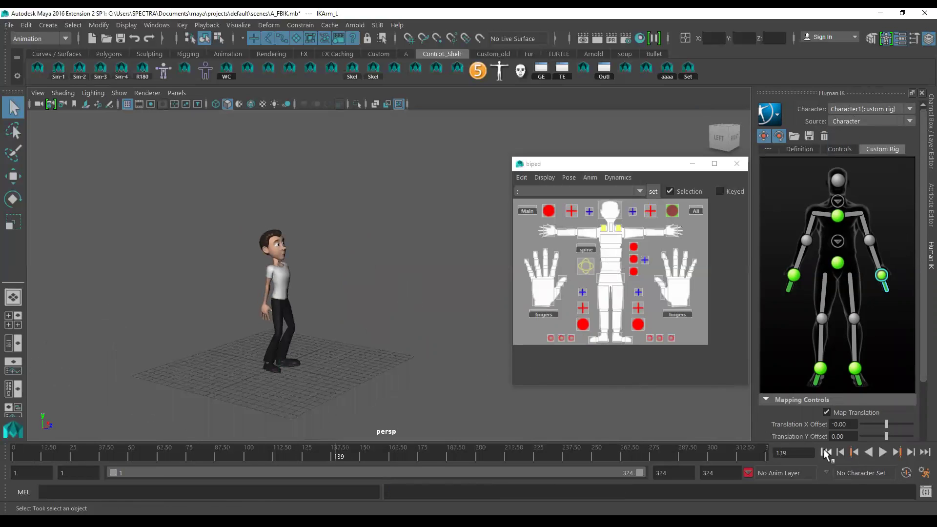
{"action": "left_click", "coordinate": [826, 452]}
{"action": "left_click", "coordinate": [882, 453]}
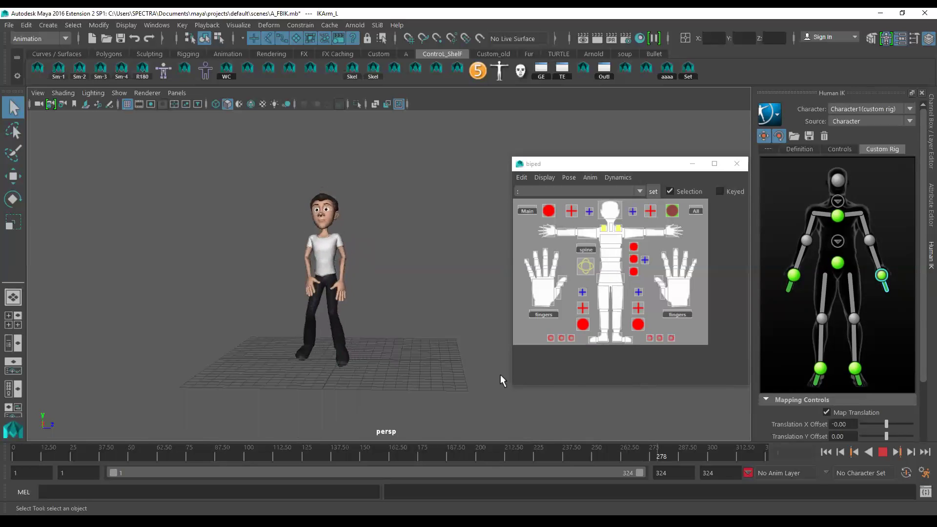
{"action": "left_click", "coordinate": [882, 452]}
Step: Replay the boxing motion to frame 160 and orbit to a back-left view
{"action": "mouse_move", "coordinate": [311, 318]}
{"action": "left_mouse_down", "text": "alt"}
{"action": "mouse_move", "coordinate": [397, 314]}
{"action": "mouse_move", "coordinate": [324, 318]}
{"action": "mouse_move", "coordinate": [368, 318]}
{"action": "mouse_move", "coordinate": [633, 396]}
{"action": "left_mouse_up", "text": "alt"}
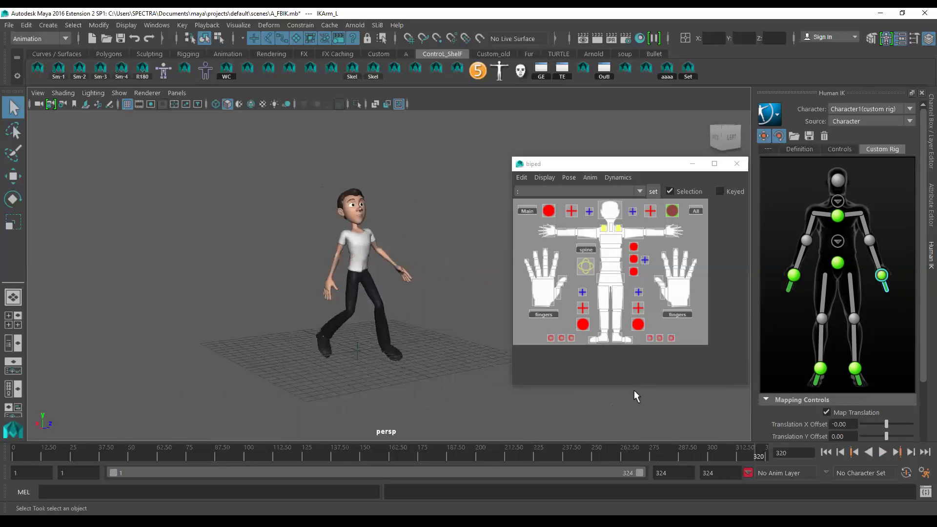
{"action": "left_click", "coordinate": [882, 453]}
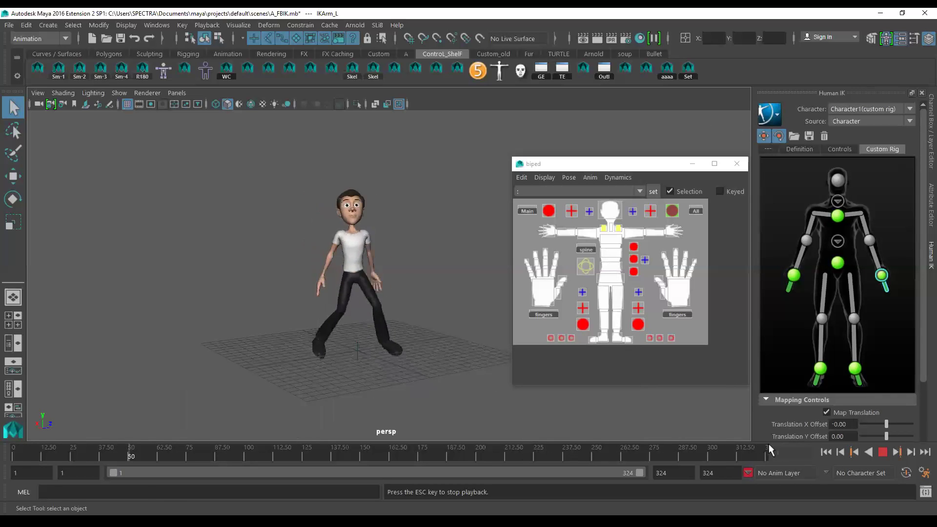
{"action": "left_click", "coordinate": [883, 453]}
{"action": "middle_click_drag", "start_coordinate": [413, 299], "coordinate": [400, 296], "text": "alt"}
{"action": "left_click_drag", "start_coordinate": [399, 296], "coordinate": [332, 334], "text": "alt"}
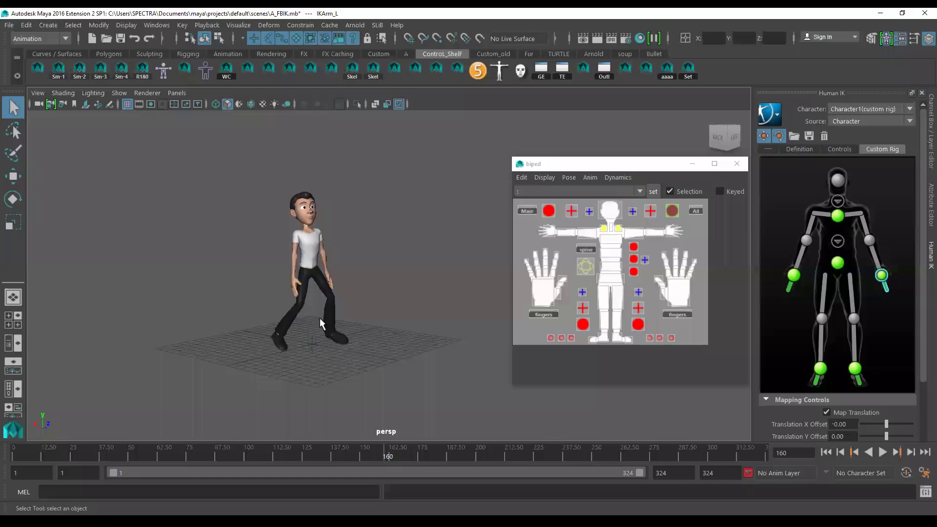
{"action": "left_click_drag", "start_coordinate": [360, 312], "coordinate": [370, 310], "text": "alt"}
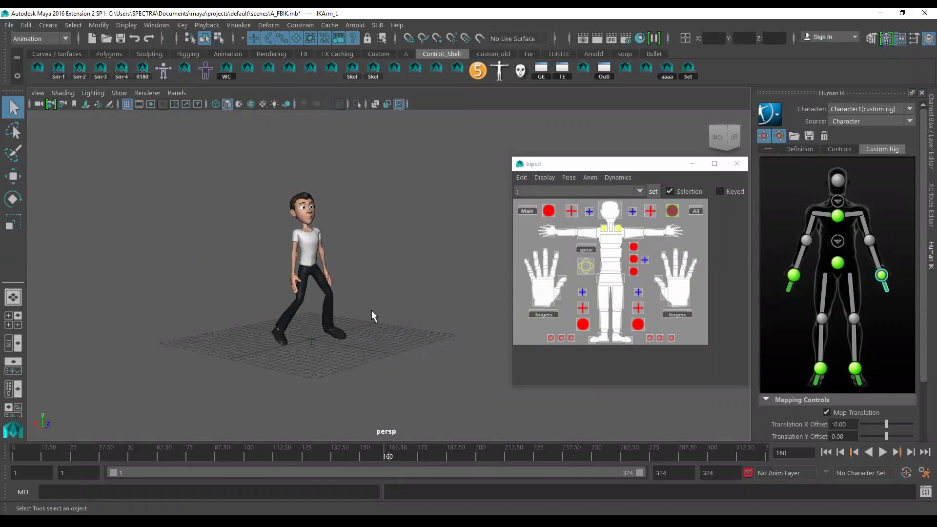
Step: Close the biped picker window and launch File > Open Scene
{"action": "left_click", "coordinate": [738, 165]}
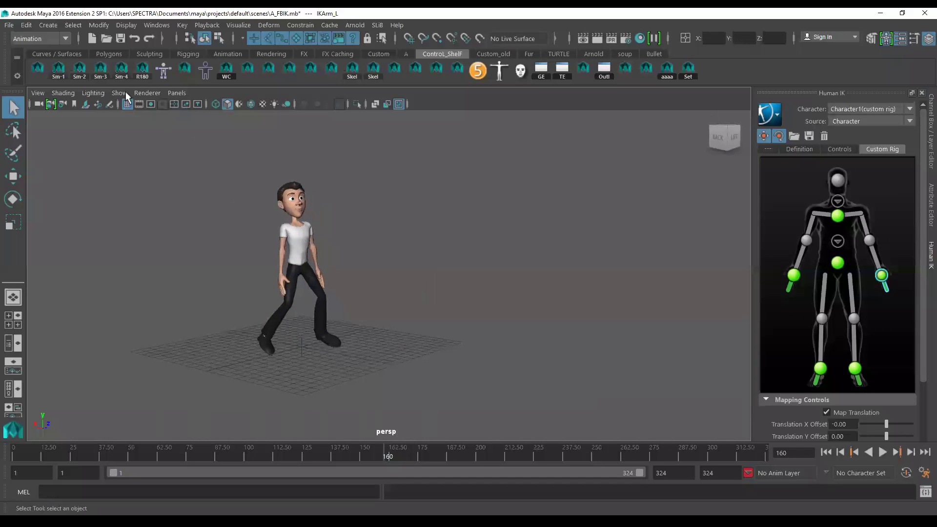
{"action": "left_click", "coordinate": [9, 28]}
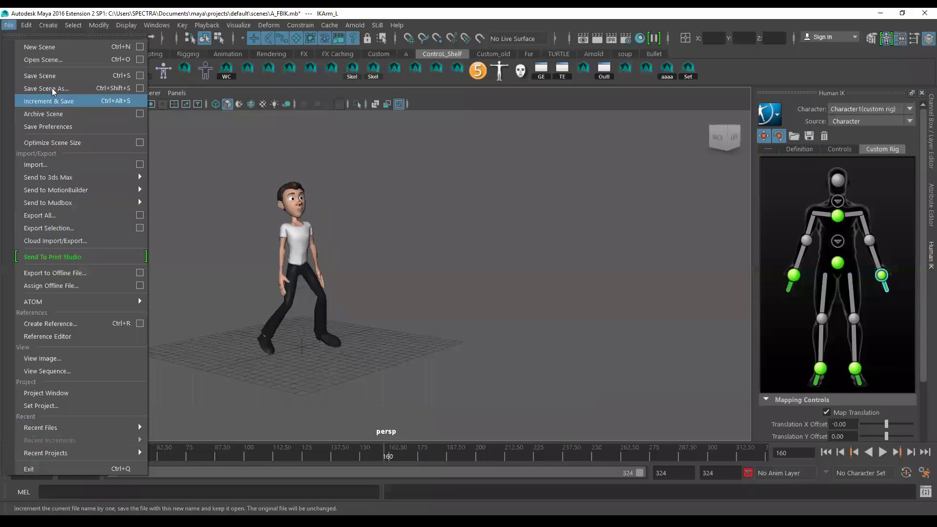
{"action": "left_click", "coordinate": [51, 60]}
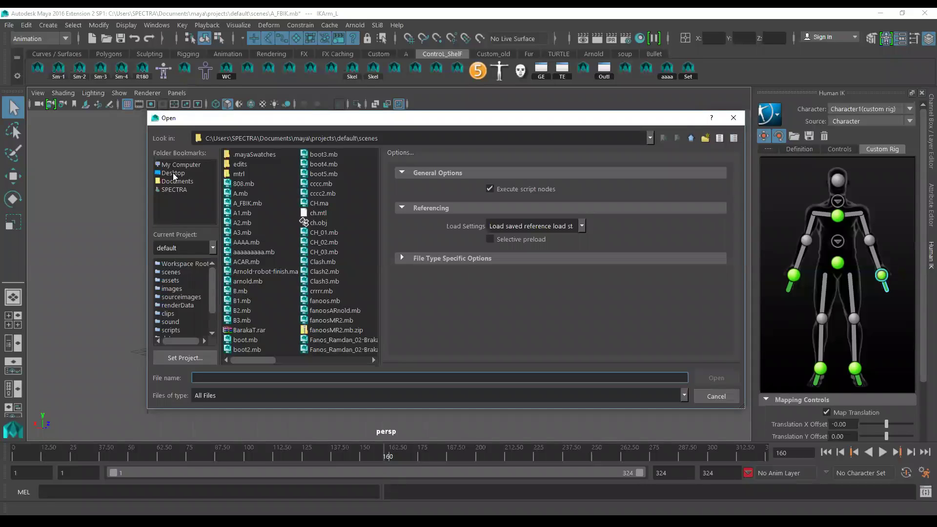
Step: In the Open dialog, browse to the Desktop and open Mabkar copy3.mb
{"action": "left_click", "coordinate": [588, 34]}
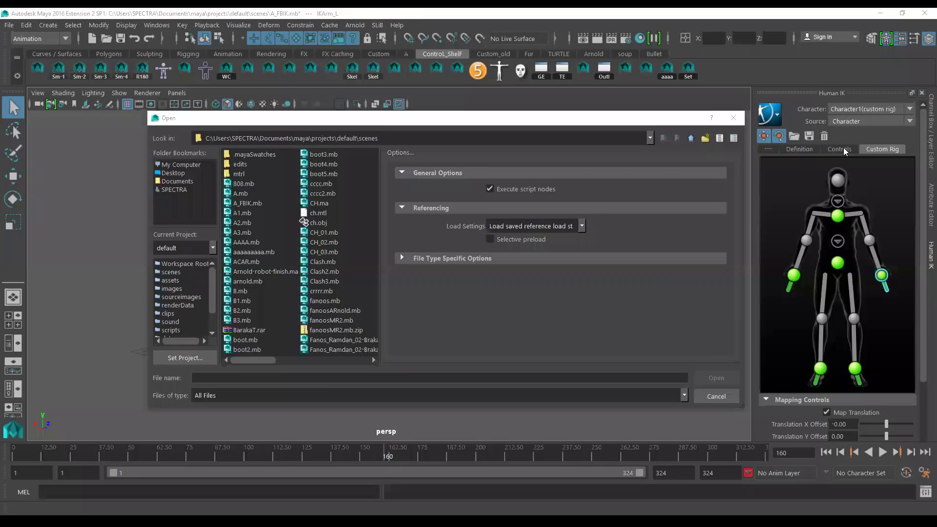
{"action": "left_click", "coordinate": [392, 120]}
{"action": "left_click_drag", "start_coordinate": [392, 121], "coordinate": [331, 135]}
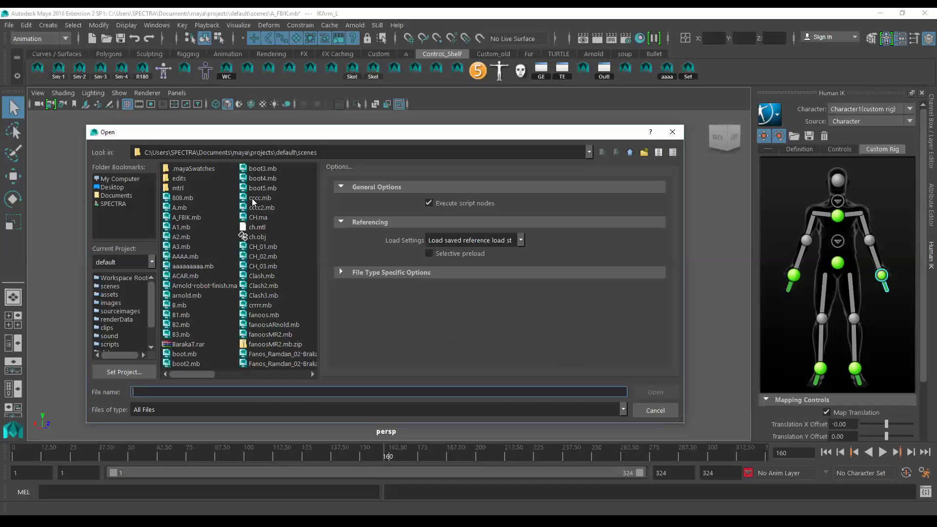
{"action": "left_click", "coordinate": [112, 188]}
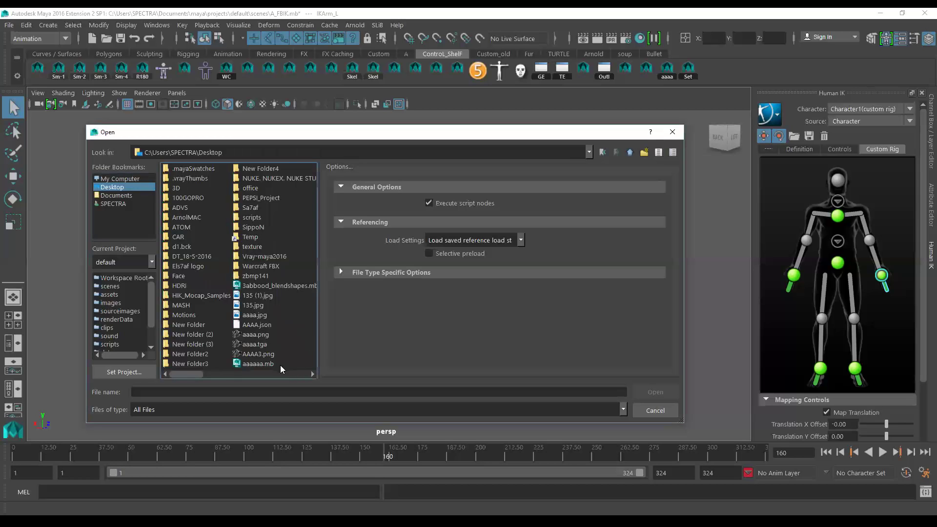
{"action": "left_click", "coordinate": [296, 373]}
{"action": "left_click", "coordinate": [189, 287]}
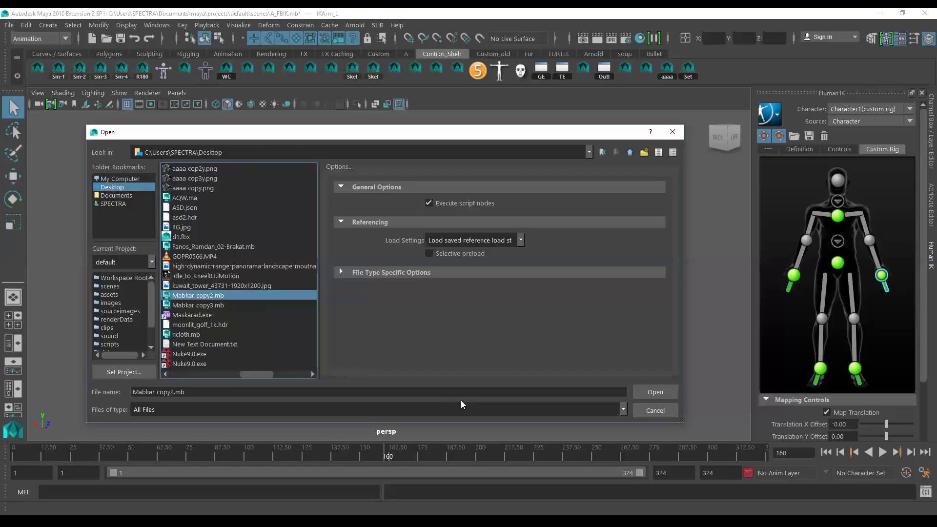
{"action": "left_click", "coordinate": [219, 306]}
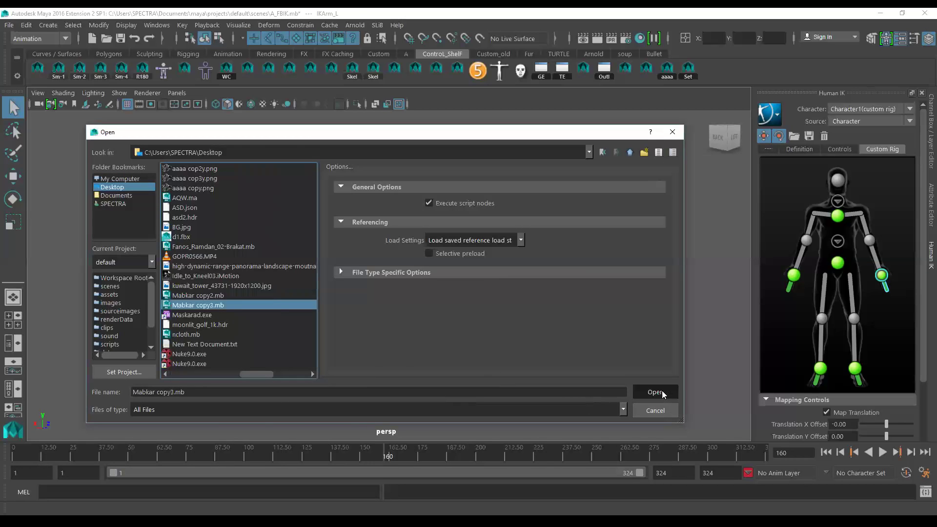
{"action": "left_click", "coordinate": [662, 390]}
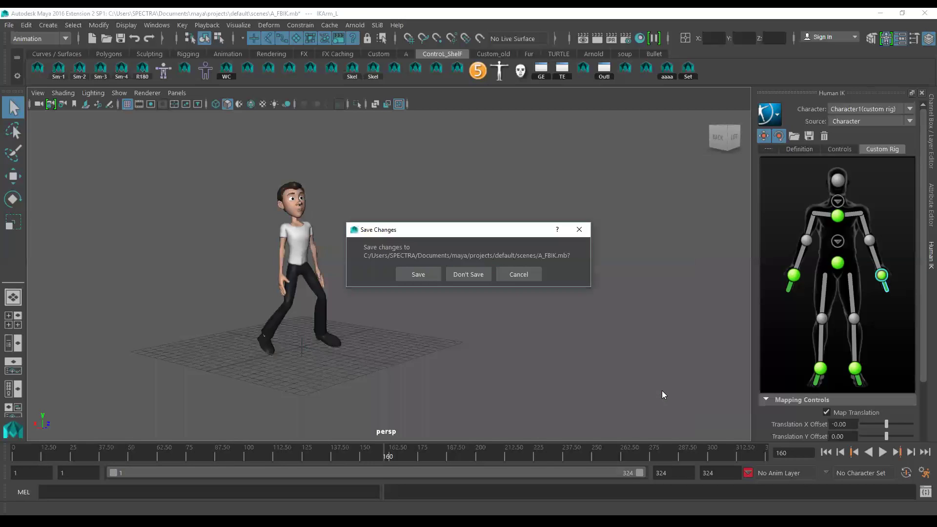
Step: Choose Don't Save to discard the A_FBIK.mb changes
{"action": "left_click", "coordinate": [462, 272]}
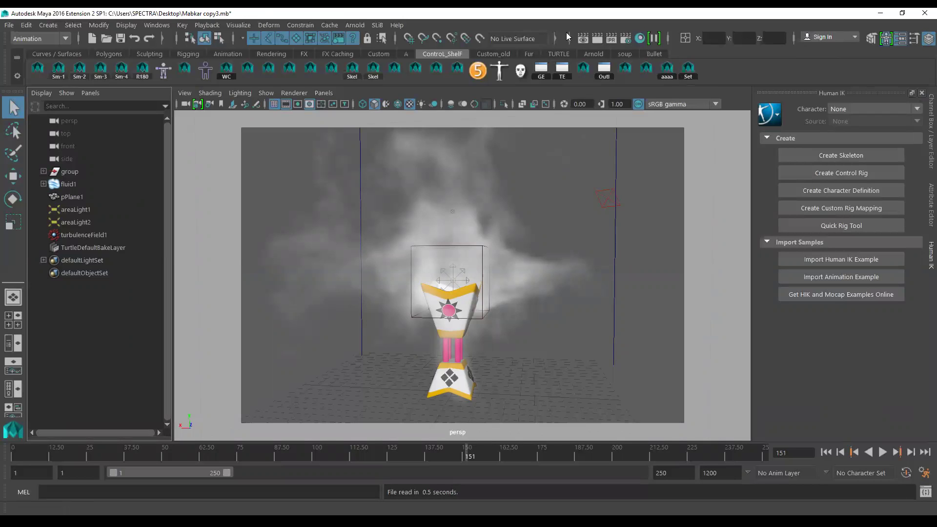
Step: Switch to the other Maya window showing Mabkar copy.mb
{"action": "left_click", "coordinate": [633, 32]}
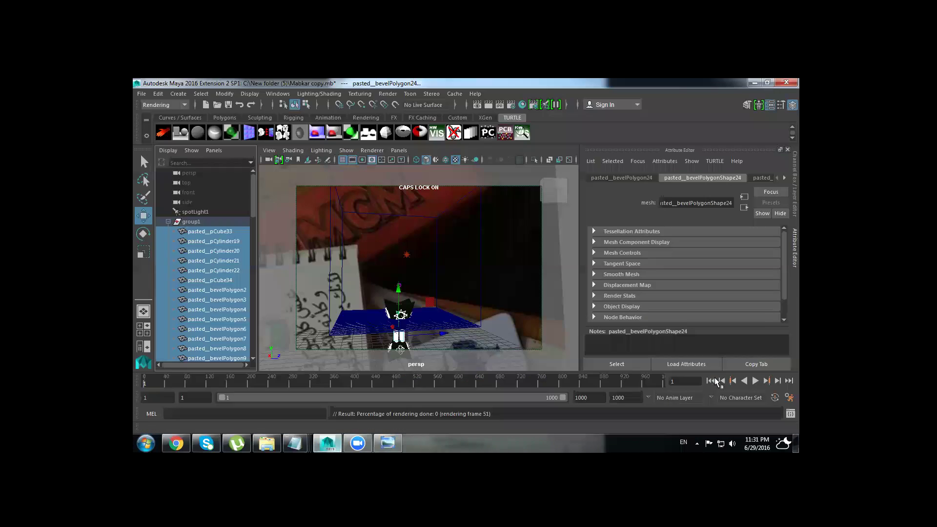
Step: Play the Mabkar copy animation, then open the Desktop folder in Explorer
{"action": "left_click", "coordinate": [755, 381]}
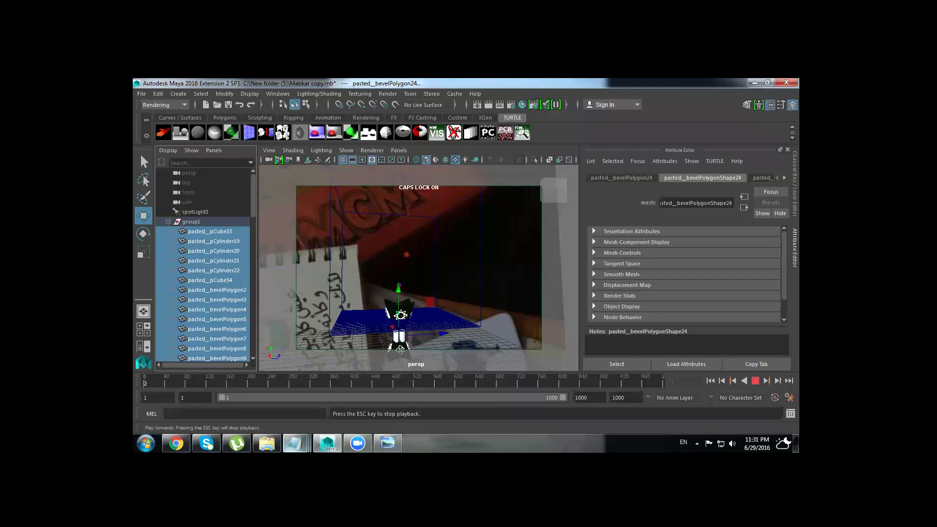
{"action": "left_click", "coordinate": [266, 443]}
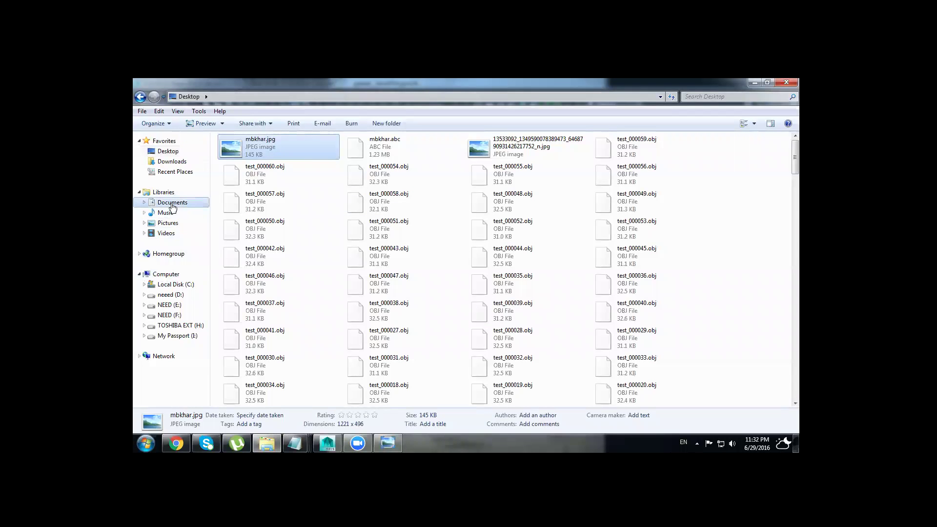
Step: Browse Documents > maya > projects > default > images and open Mabkar copy.avi
{"action": "left_click", "coordinate": [174, 205]}
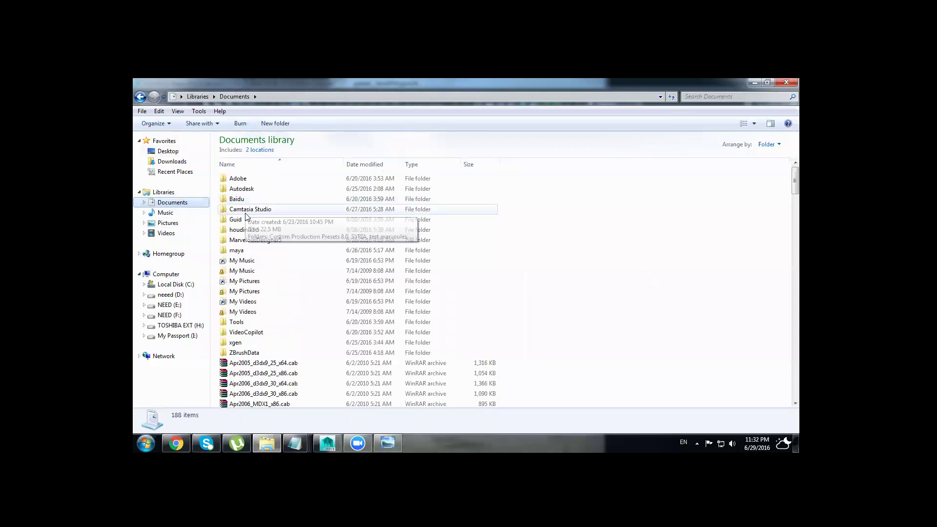
{"action": "left_click", "coordinate": [248, 250]}
{"action": "double_click", "coordinate": [248, 250]}
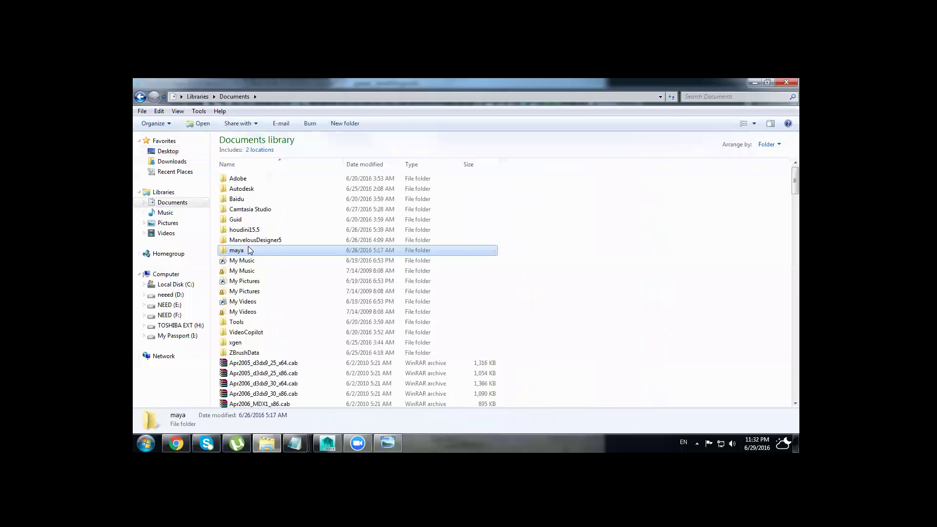
{"action": "double_click", "coordinate": [243, 204]}
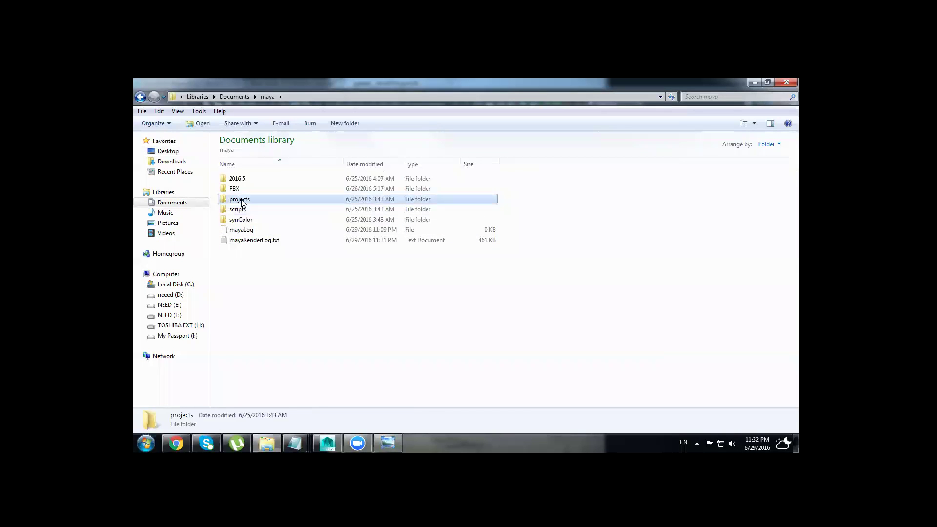
{"action": "left_click", "coordinate": [238, 179]}
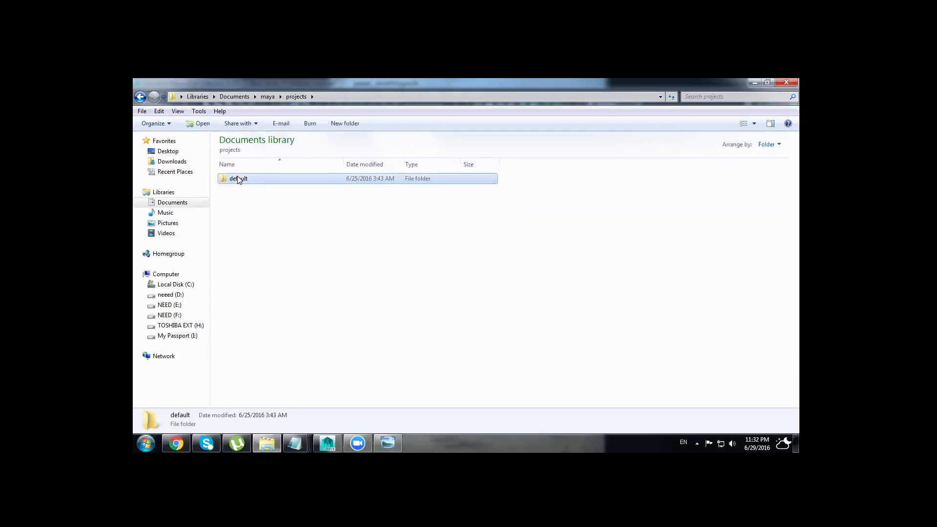
{"action": "double_click", "coordinate": [238, 179]}
{"action": "double_click", "coordinate": [242, 231]}
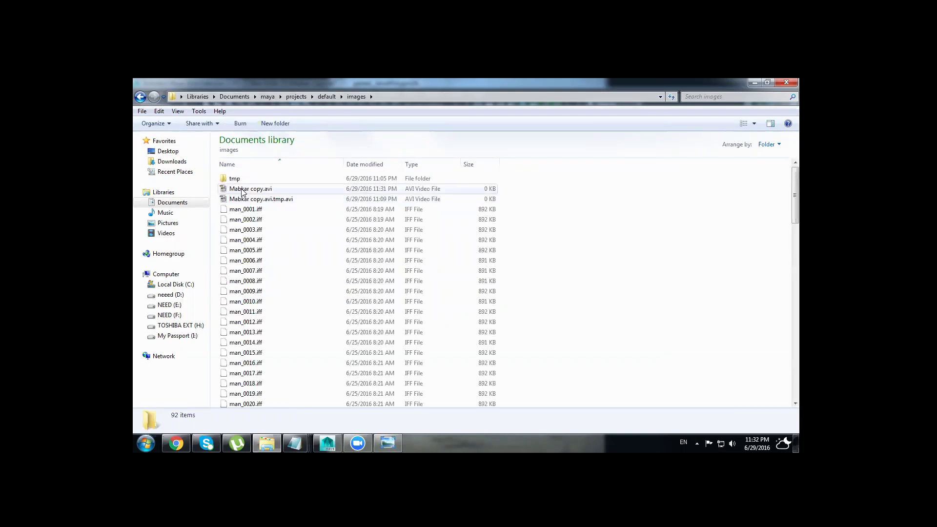
{"action": "left_click", "coordinate": [242, 192]}
{"action": "double_click", "coordinate": [241, 189]}
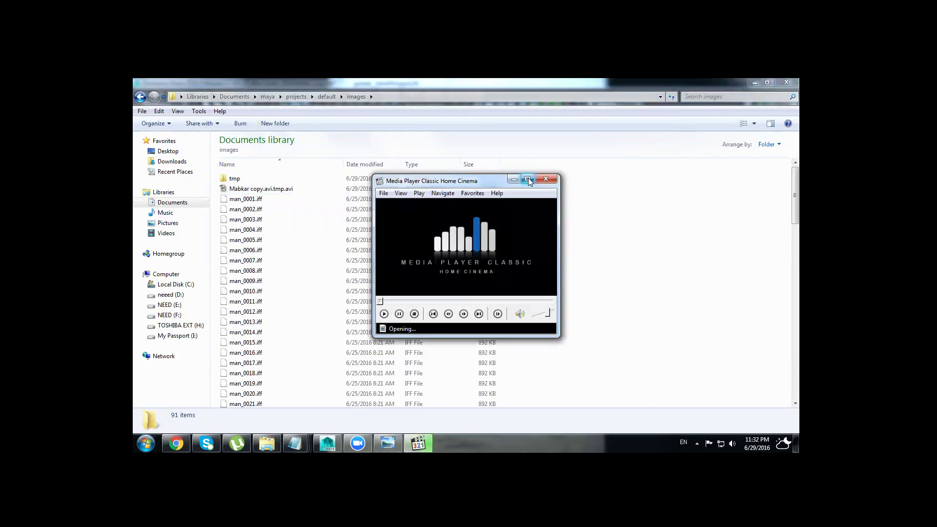
Step: Maximize, restore, then minimize the Media Player Classic window reporting File not found
{"action": "left_click", "coordinate": [527, 180]}
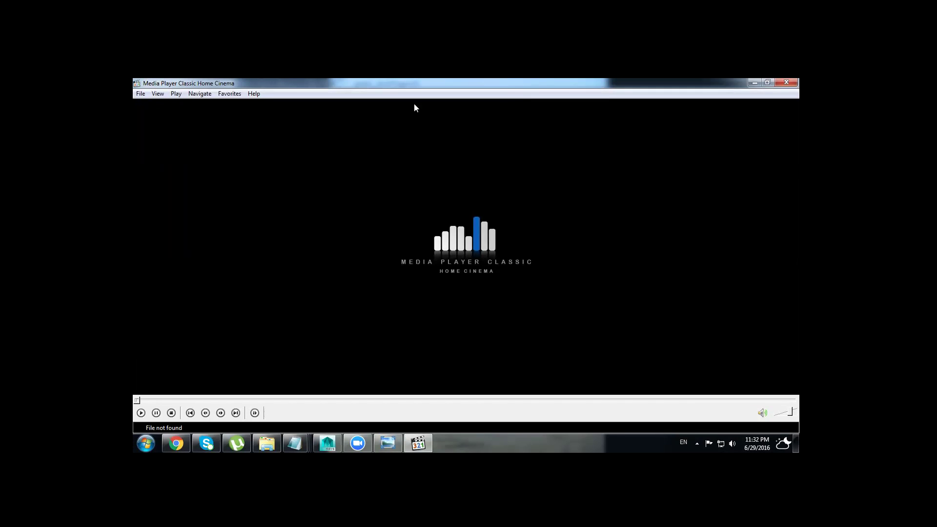
{"action": "left_click", "coordinate": [785, 82]}
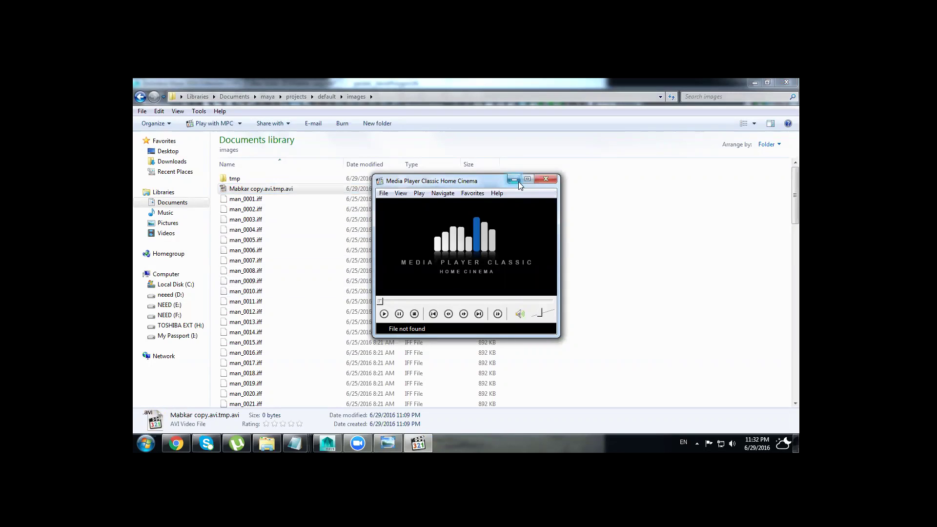
{"action": "left_click", "coordinate": [328, 443]}
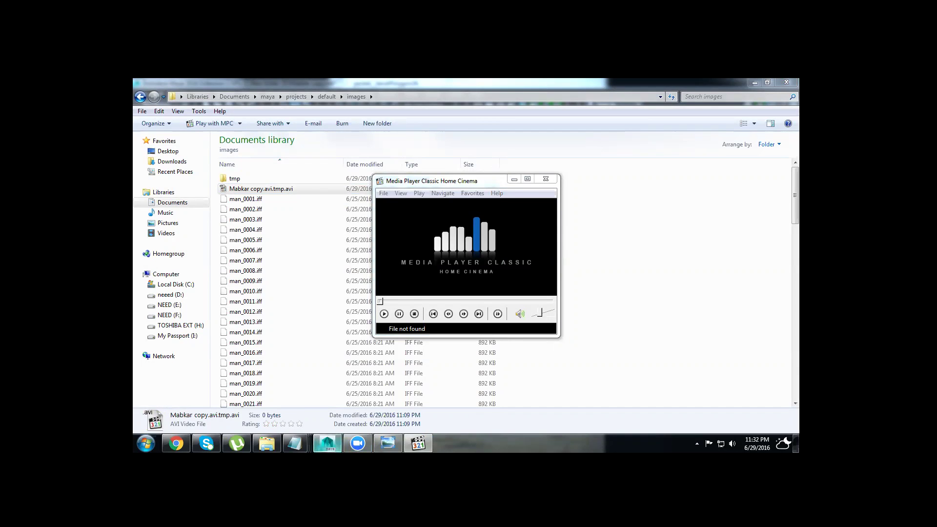
{"action": "left_click", "coordinate": [514, 179]}
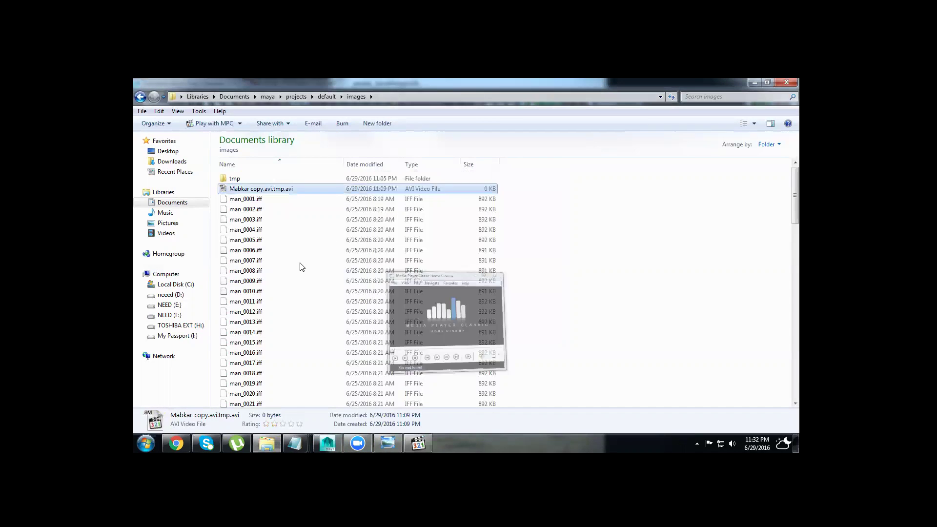
Step: Reselect Mabkar copy.avi in the images folder and switch back to Maya
{"action": "scroll", "coordinate": [334, 268], "scroll_direction": "down", "scroll_amount": 15}
{"action": "mouse_move", "coordinate": [795, 336]}
{"action": "left_mouse_down"}
{"action": "mouse_move", "coordinate": [783, 377]}
{"action": "mouse_move", "coordinate": [778, 178]}
{"action": "left_mouse_up"}
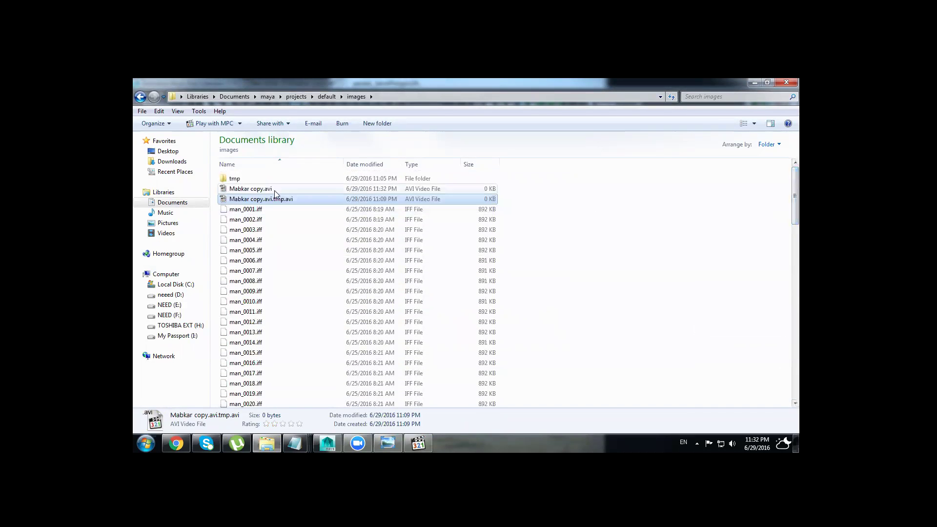
{"action": "left_click", "coordinate": [251, 190]}
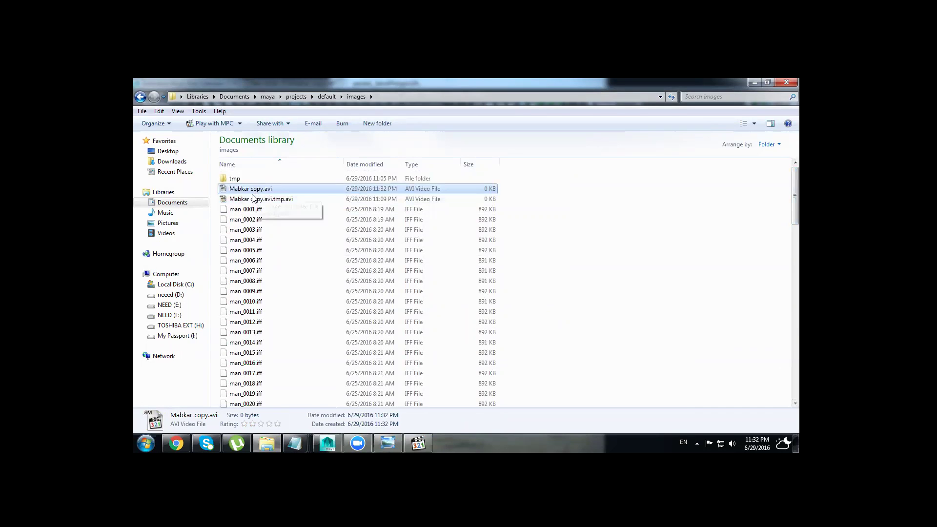
{"action": "left_click", "coordinate": [254, 198]}
{"action": "left_click", "coordinate": [328, 443]}
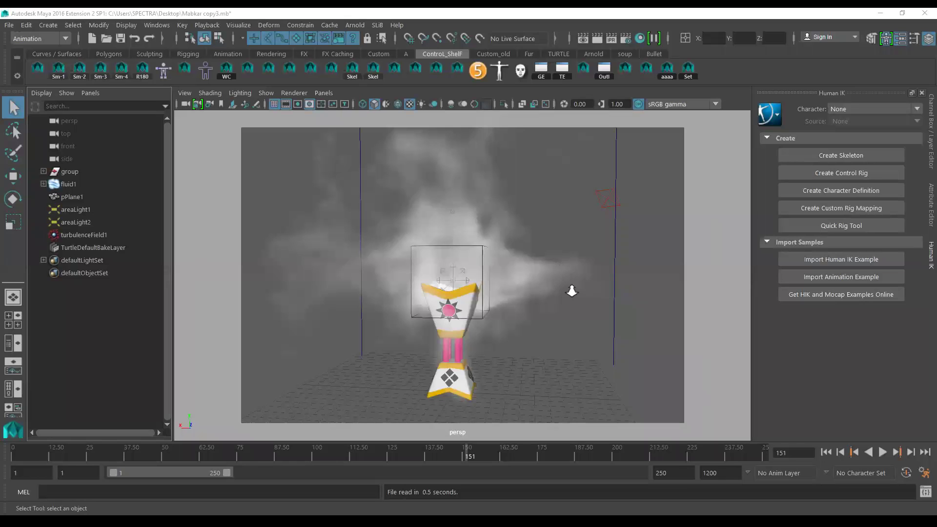
Step: Orbit around the trophy, replay the smoke from frame 1 and stop near frame 148
{"action": "mouse_move", "coordinate": [571, 290]}
{"action": "left_mouse_down", "text": "alt"}
{"action": "mouse_move", "coordinate": [573, 314]}
{"action": "mouse_move", "coordinate": [590, 310]}
{"action": "mouse_move", "coordinate": [541, 307]}
{"action": "left_mouse_up", "text": "alt"}
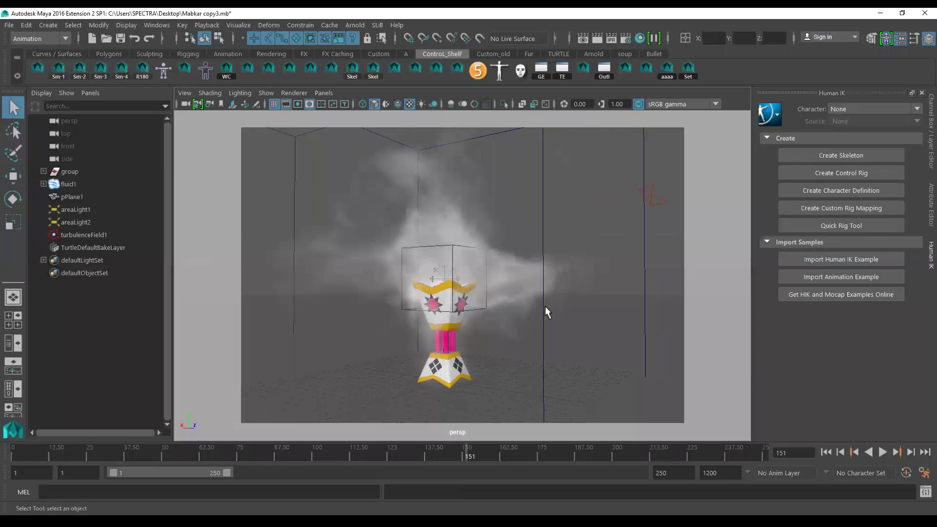
{"action": "right_click_drag", "start_coordinate": [543, 309], "coordinate": [557, 314], "text": "alt"}
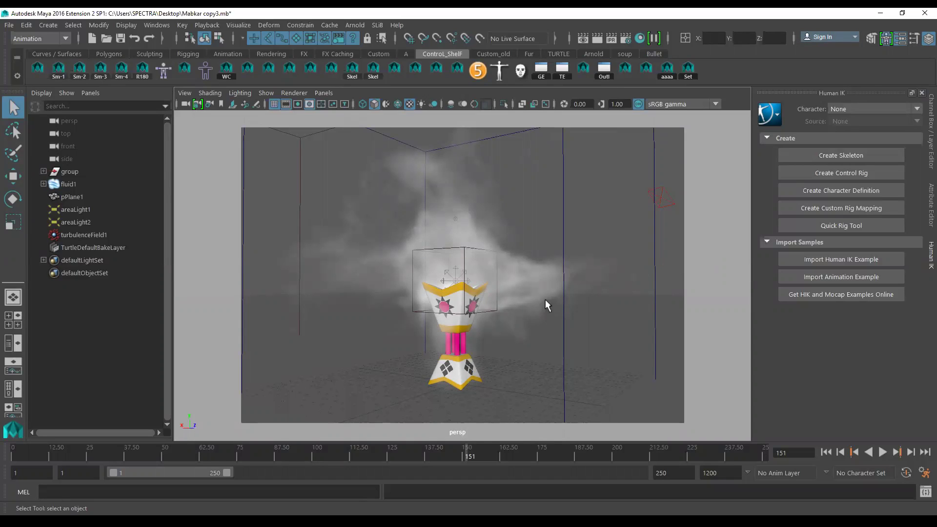
{"action": "left_click_drag", "start_coordinate": [498, 303], "coordinate": [479, 302], "text": "alt"}
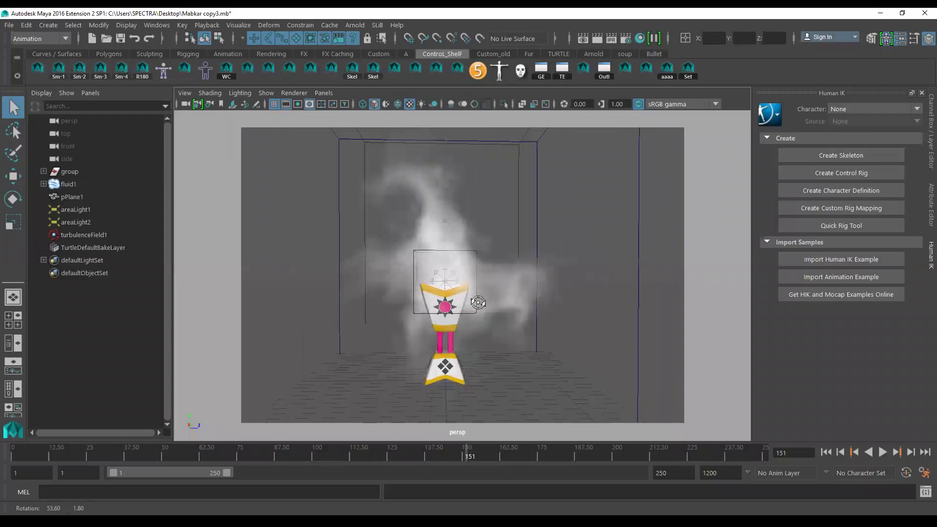
{"action": "left_click_drag", "start_coordinate": [480, 303], "coordinate": [505, 300], "text": "alt"}
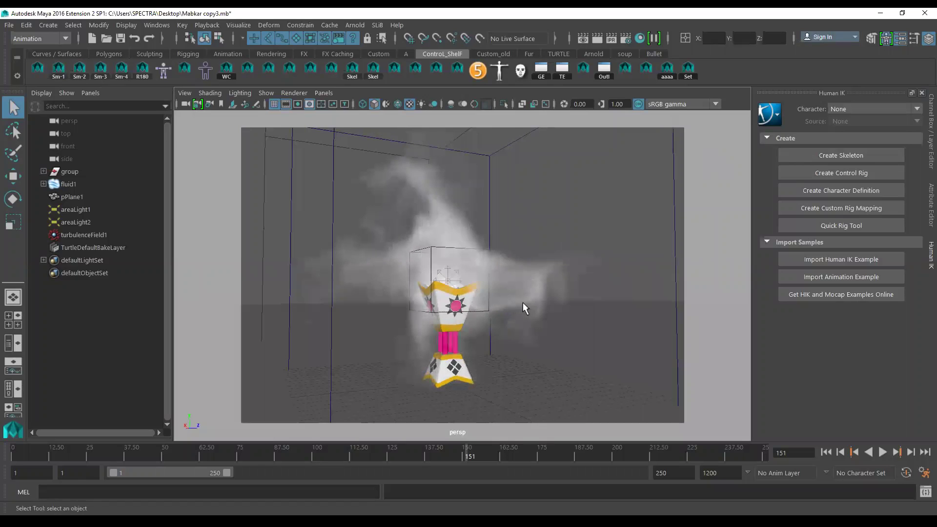
{"action": "left_click", "coordinate": [826, 451]}
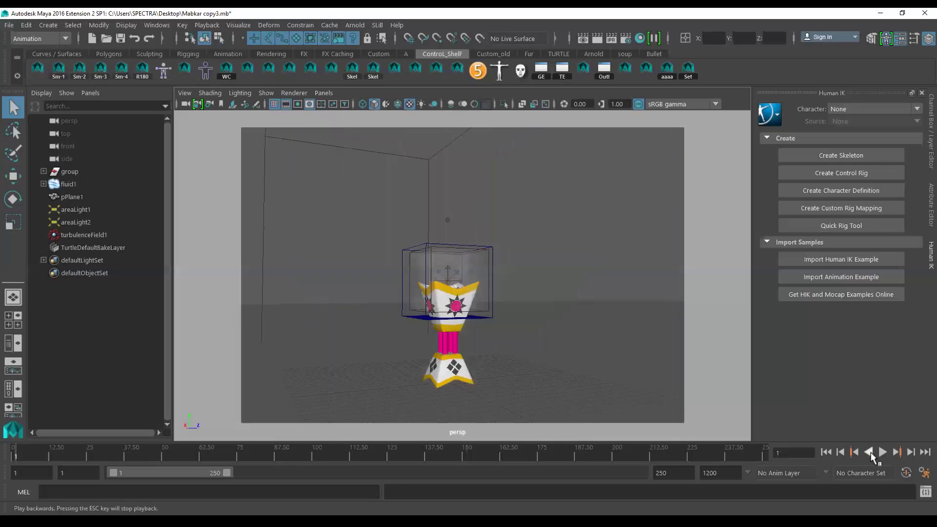
{"action": "left_click", "coordinate": [882, 451]}
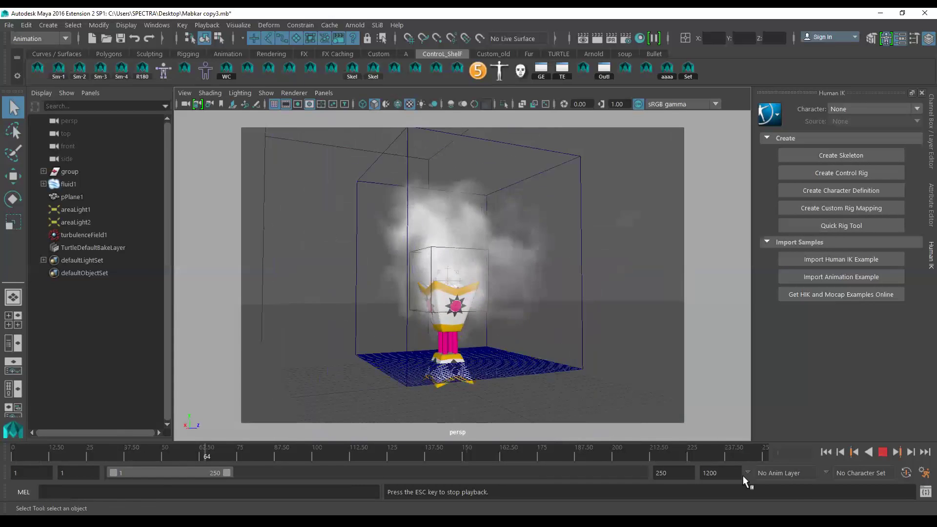
{"action": "left_click", "coordinate": [883, 452]}
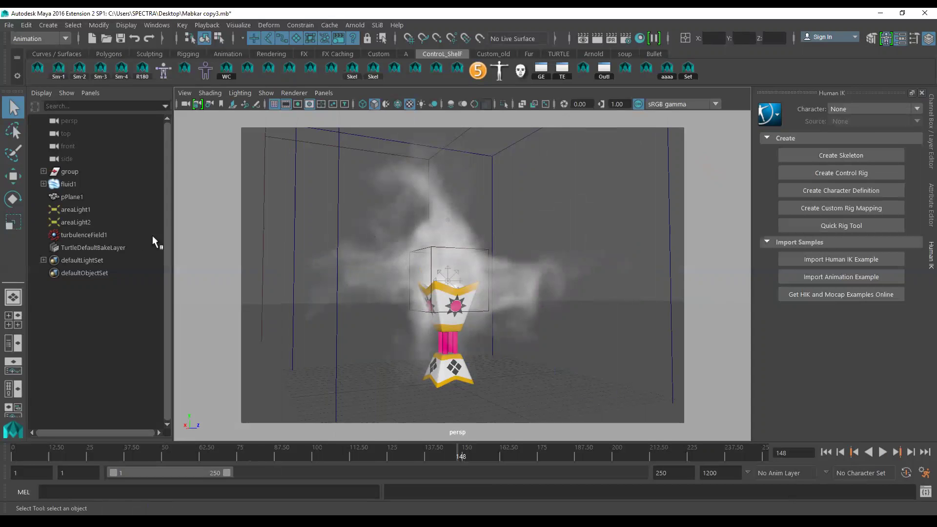
Step: Delete turbulenceField1 and replay the smoke simulation without turbulence
{"action": "left_click", "coordinate": [80, 235]}
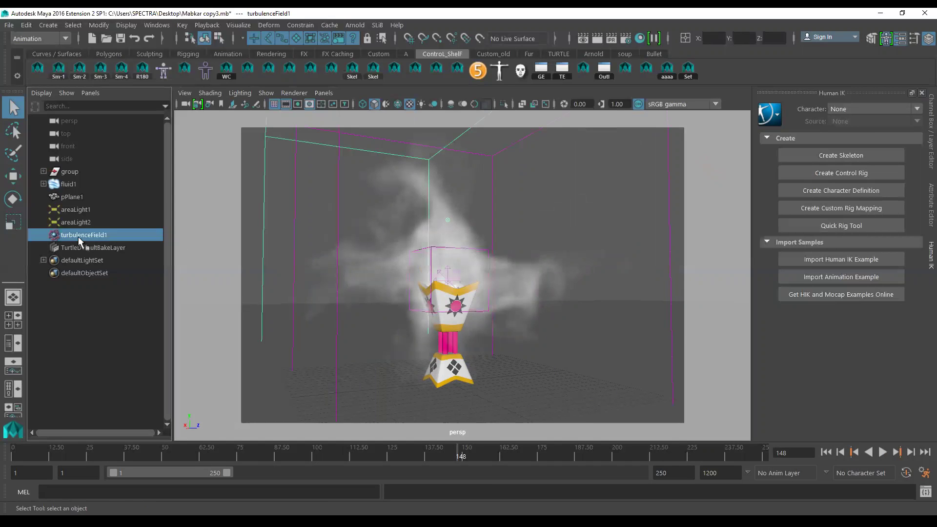
{"action": "key", "text": "Delete"}
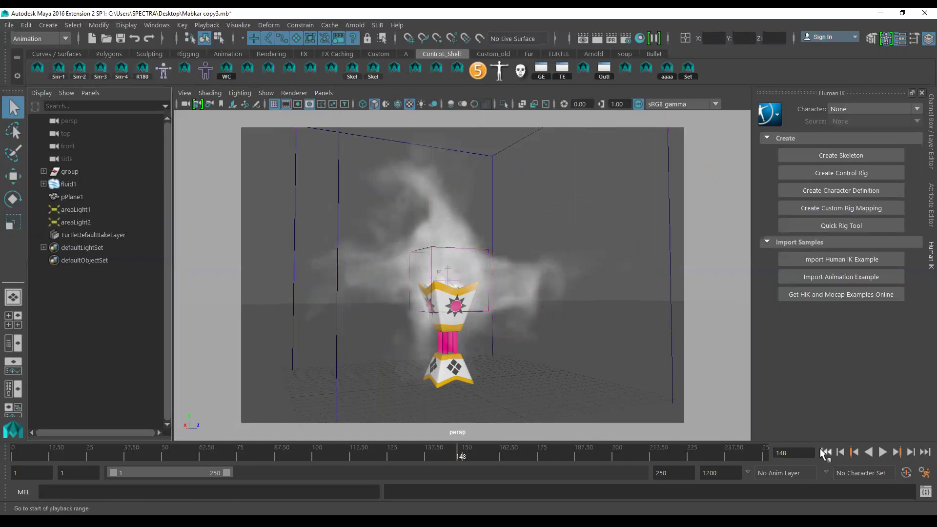
{"action": "left_click", "coordinate": [826, 451]}
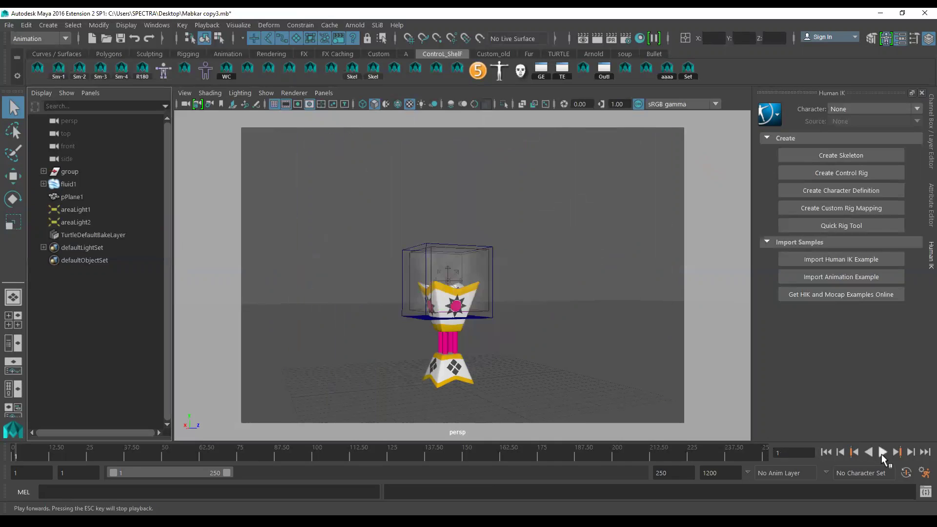
{"action": "left_click", "coordinate": [882, 452]}
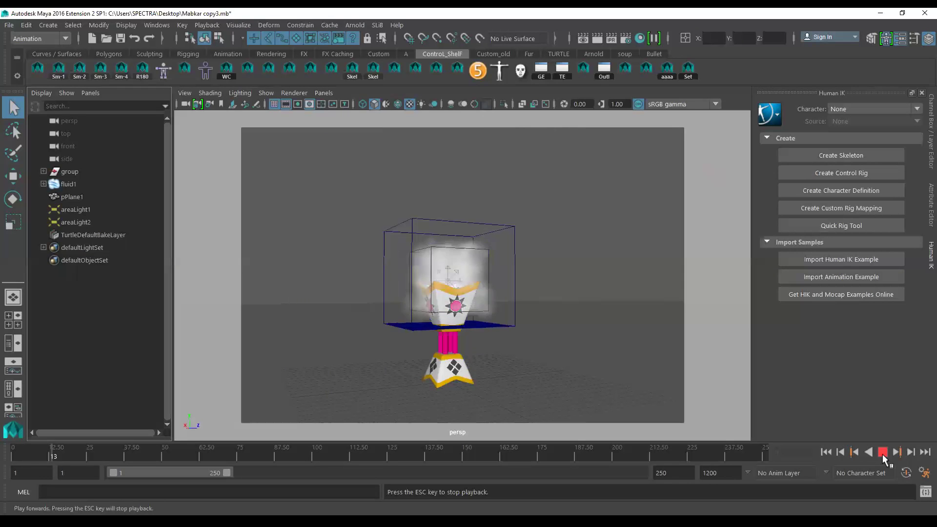
{"action": "left_click", "coordinate": [882, 452]}
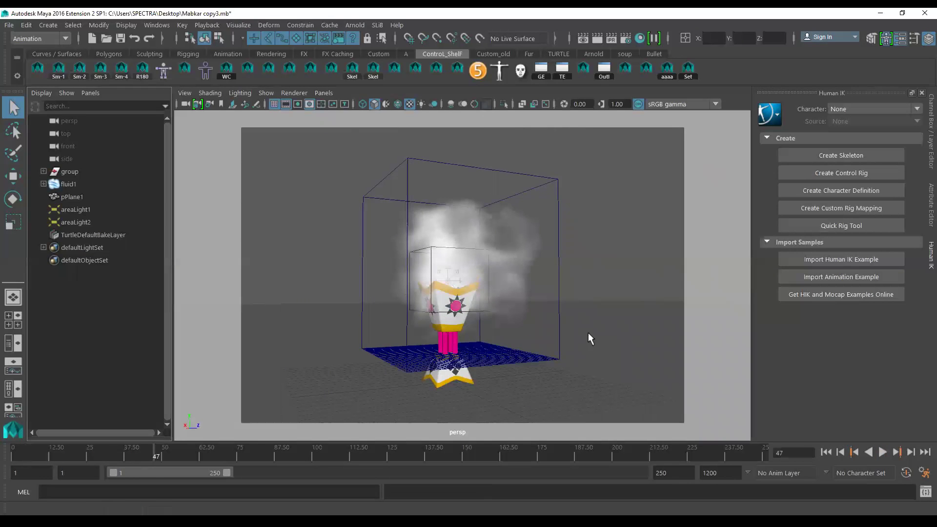
Step: Delete the fluid container's cache using nCache > Delete Cache in the FX menu set
{"action": "left_click", "coordinate": [575, 268]}
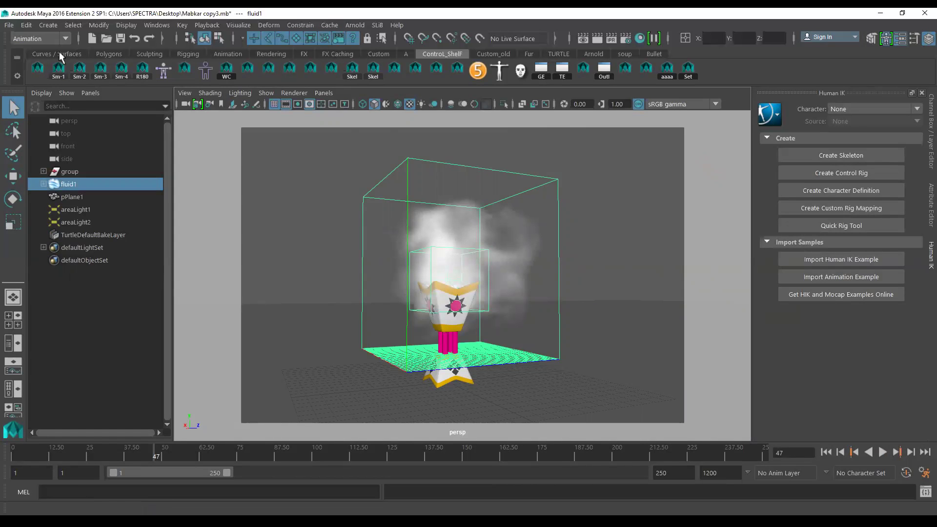
{"action": "left_click", "coordinate": [33, 38]}
{"action": "left_click", "coordinate": [35, 89]}
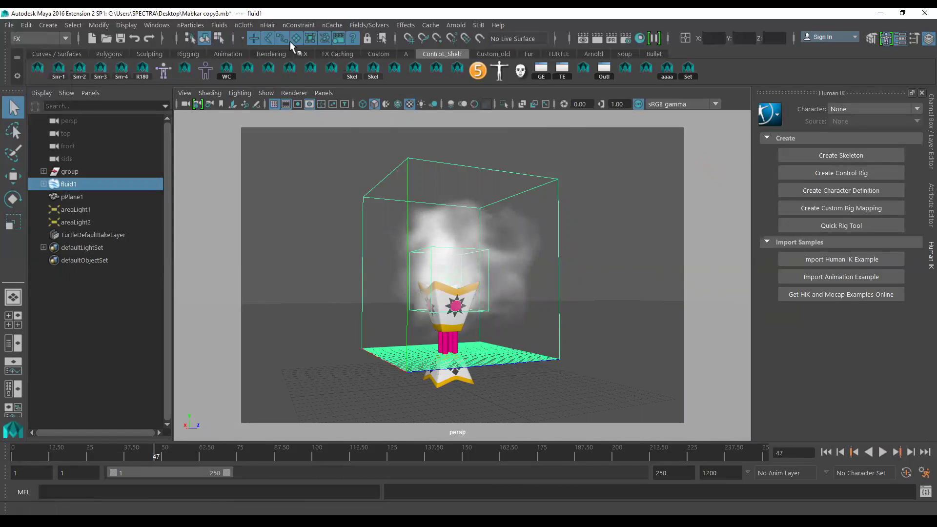
{"action": "left_click", "coordinate": [333, 25]}
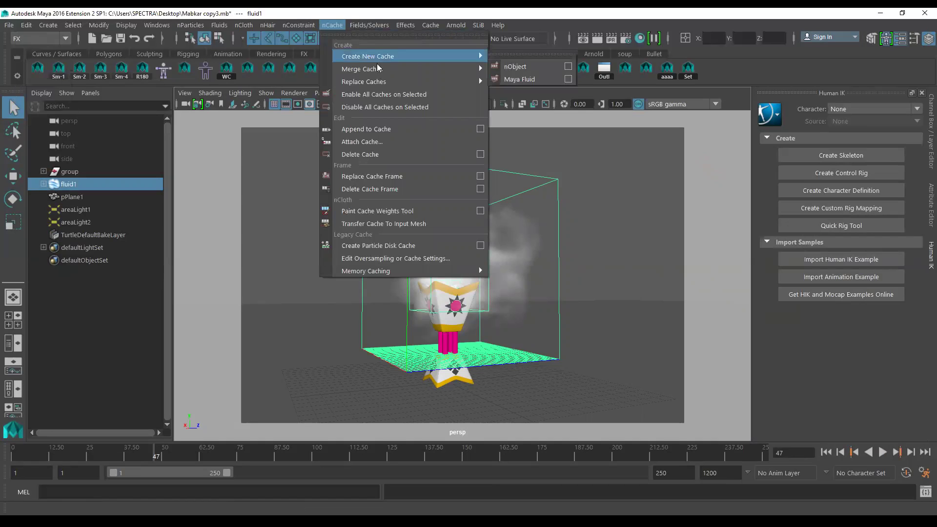
{"action": "left_click", "coordinate": [393, 154]}
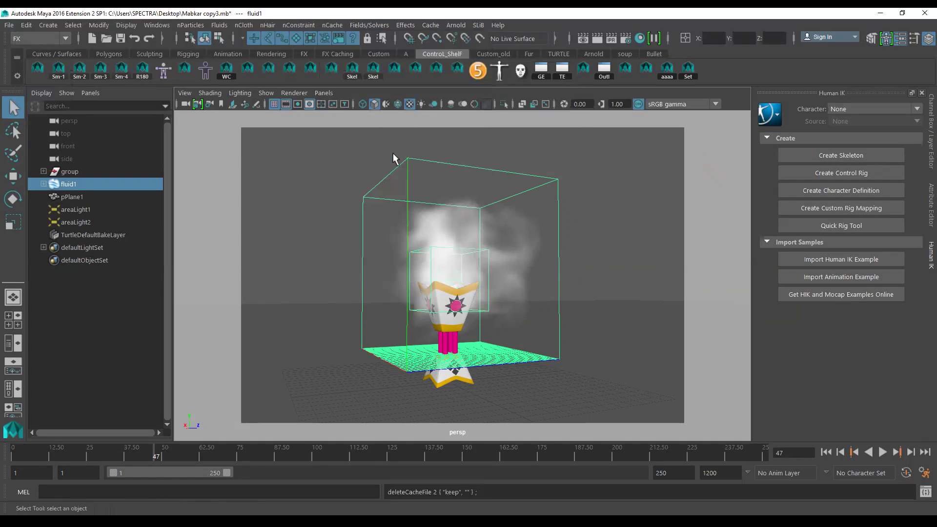
Step: Replay the uncached smoke to frame 203, then delete the fluid container
{"action": "left_click", "coordinate": [827, 452]}
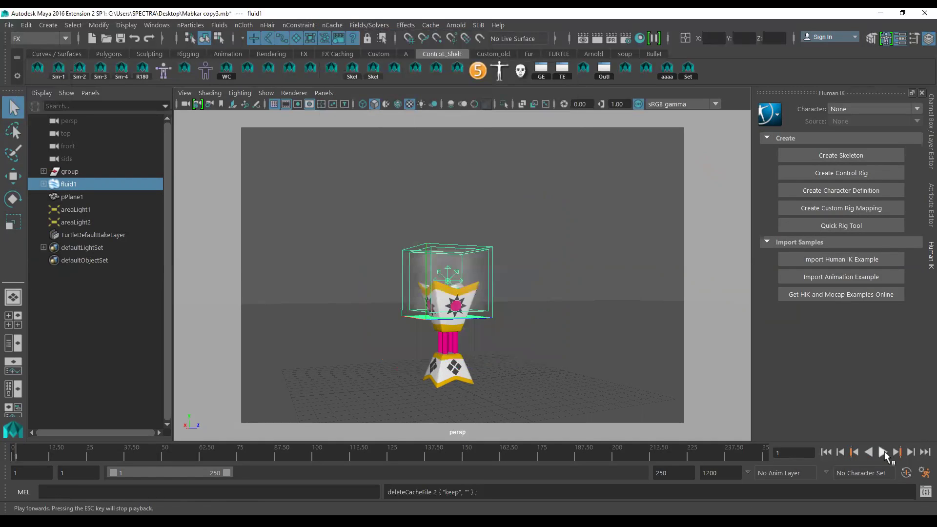
{"action": "left_click", "coordinate": [883, 451]}
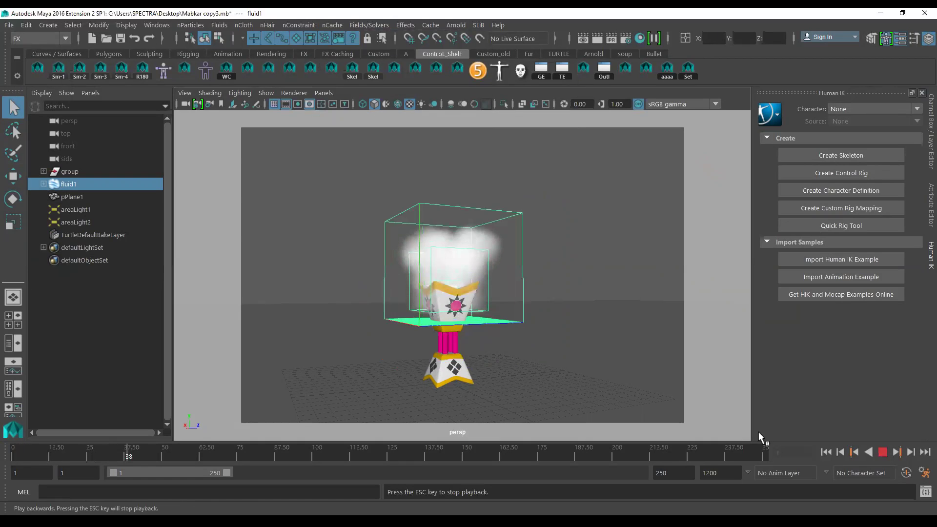
{"action": "left_click", "coordinate": [615, 230]}
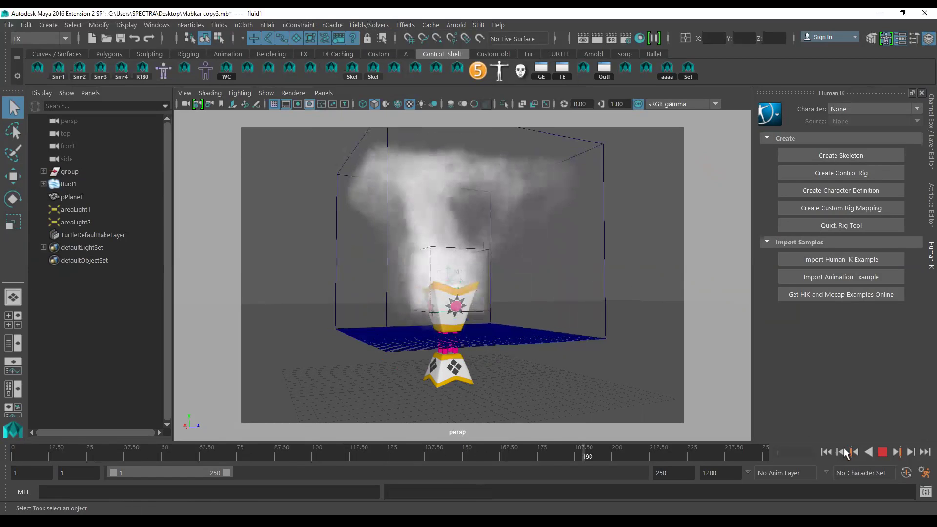
{"action": "left_click", "coordinate": [884, 453]}
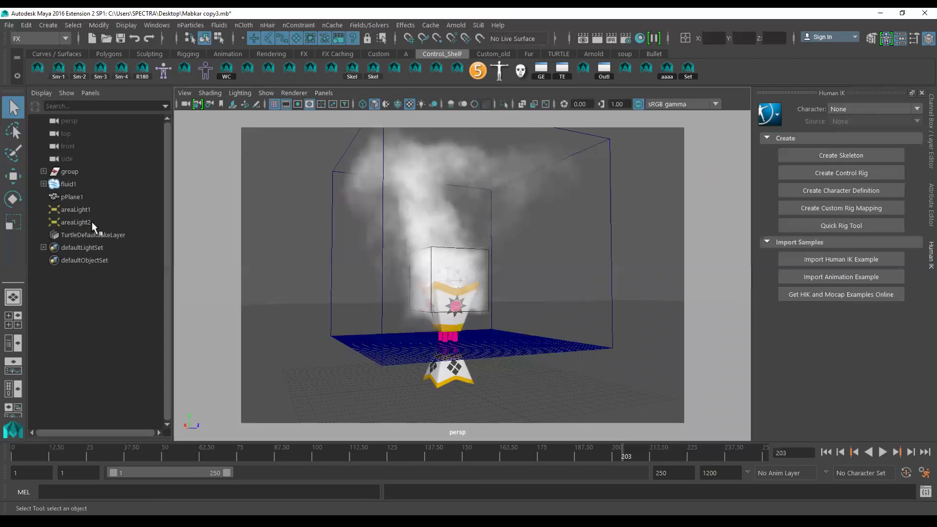
{"action": "left_click", "coordinate": [636, 251]}
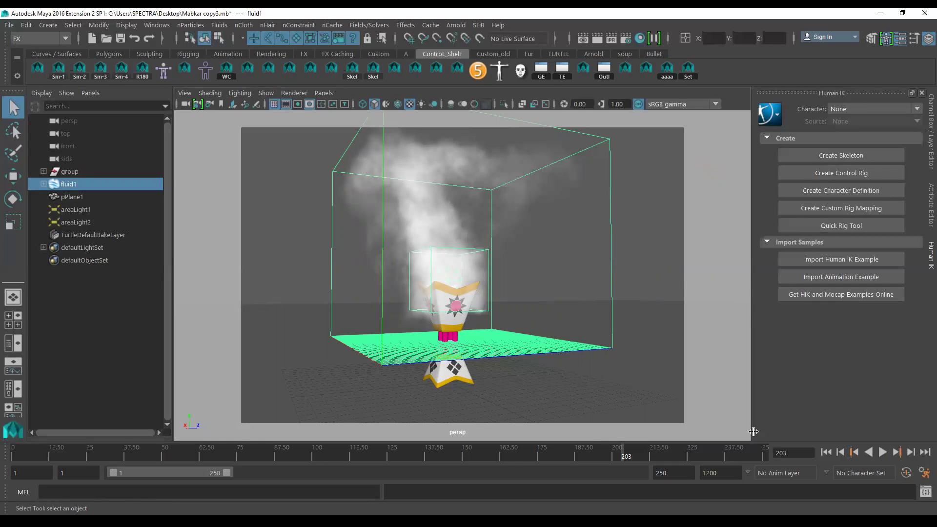
{"action": "key", "text": "Delete"}
Step: Open the Mabkar copy2.mb scene, answering the Save Changes prompt
{"action": "scroll", "coordinate": [563, 372], "scroll_direction": "down", "scroll_amount": 2}
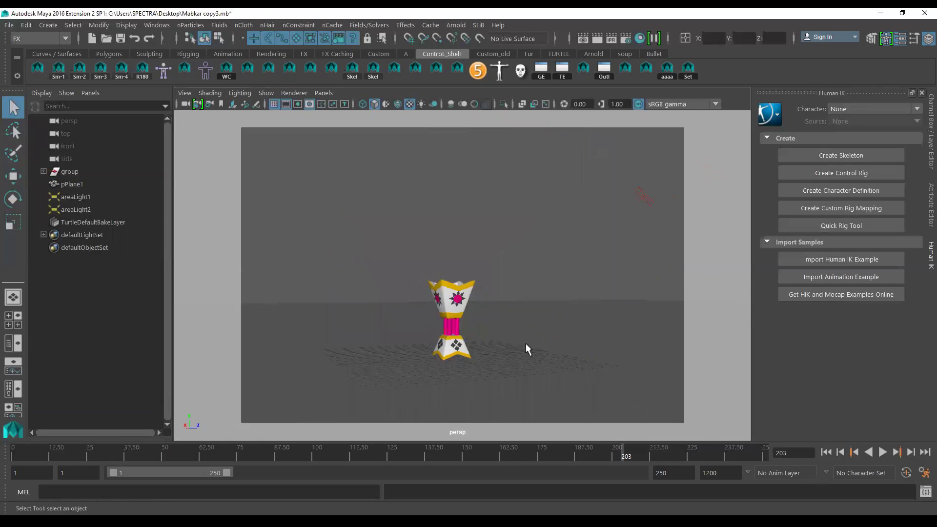
{"action": "left_click", "coordinate": [9, 25]}
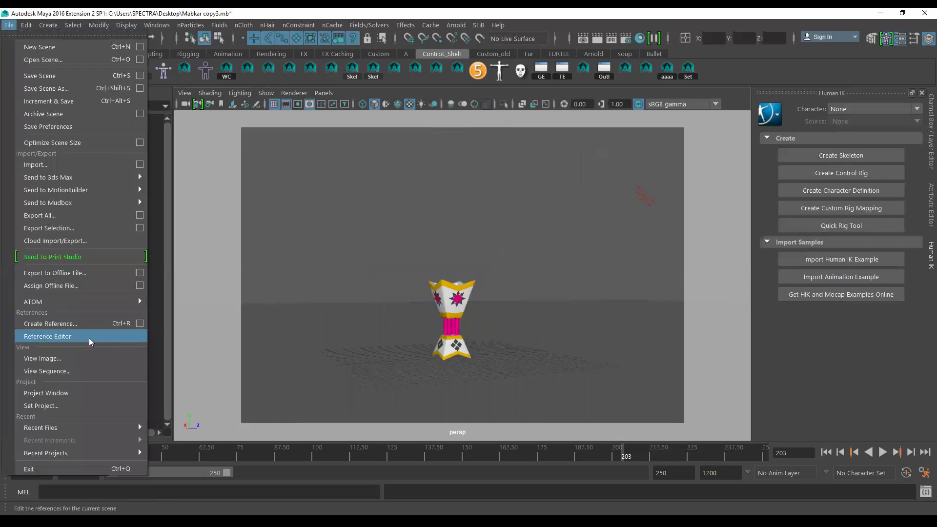
{"action": "left_click", "coordinate": [47, 60]}
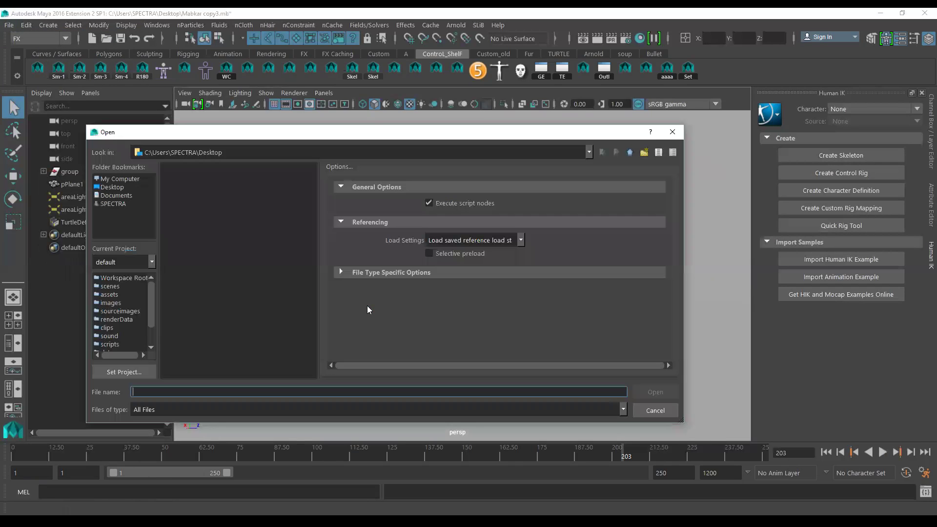
{"action": "type", "text": "Mabkar copy2.mb"}
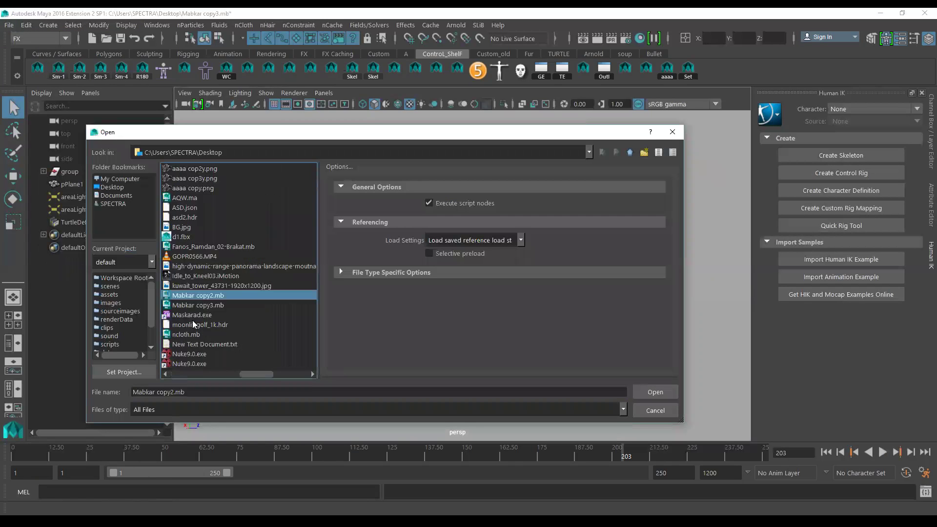
{"action": "left_click", "coordinate": [650, 391]}
{"action": "left_click", "coordinate": [472, 271]}
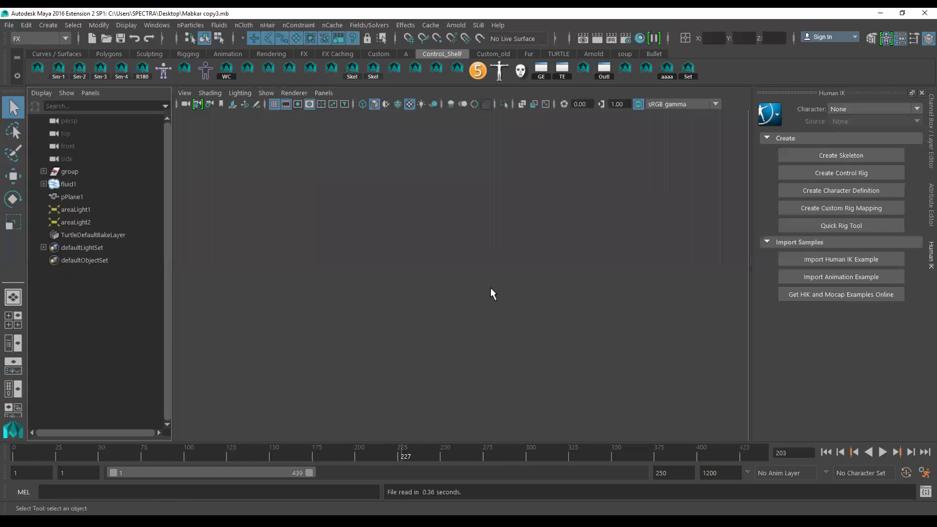
Step: Replay the smoke from the start, stopping at frame 349, and select the fluid container
{"action": "left_click", "coordinate": [825, 452]}
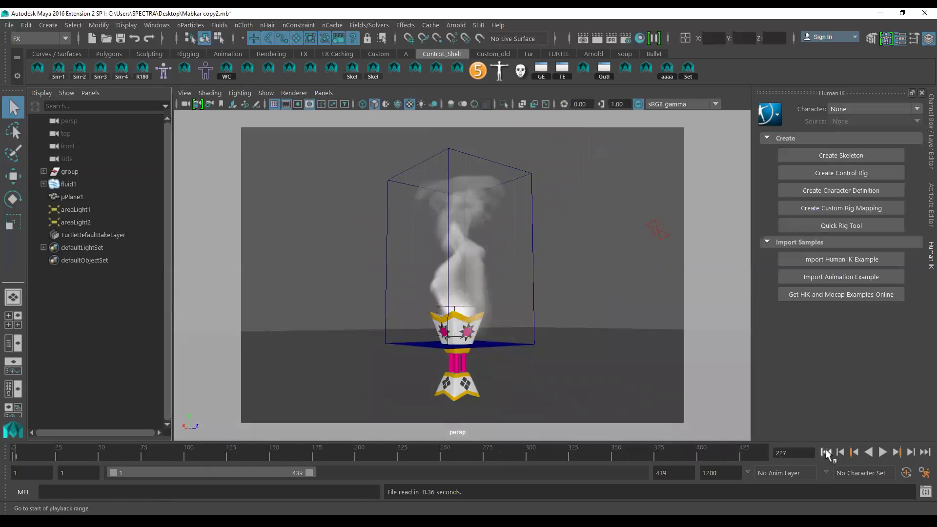
{"action": "left_click", "coordinate": [882, 452]}
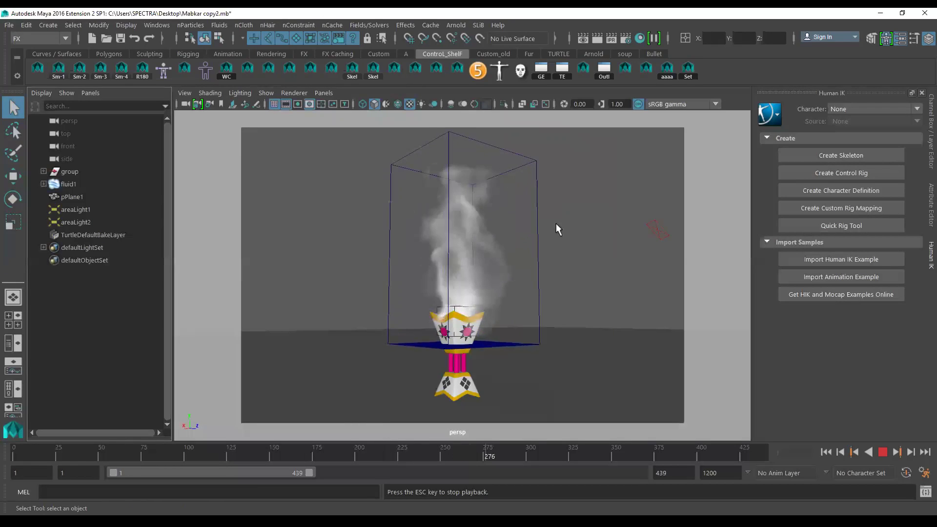
{"action": "left_click", "coordinate": [882, 452]}
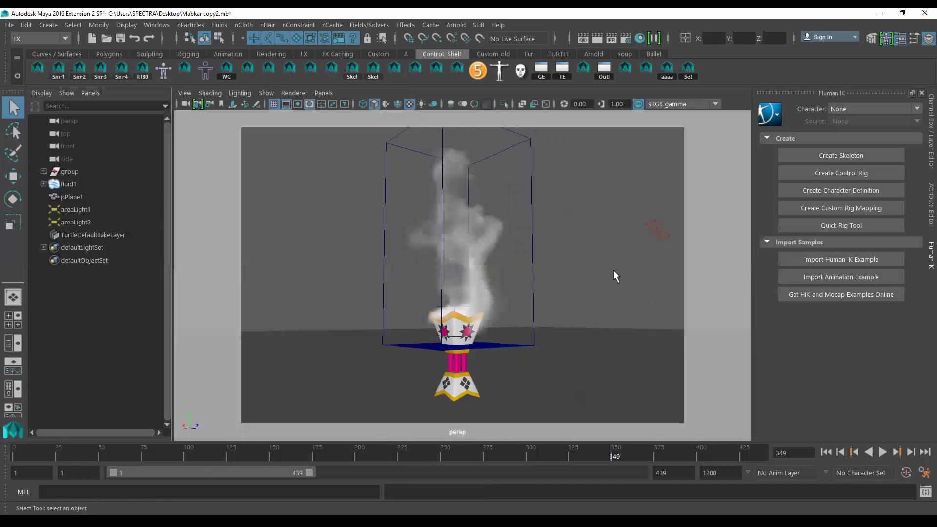
{"action": "left_click", "coordinate": [519, 243]}
Step: Inspect fluidEmitter1's Fluid Emission Turbulence, Volume Emitter Attributes and Object Display sections
{"action": "left_click", "coordinate": [926, 153]}
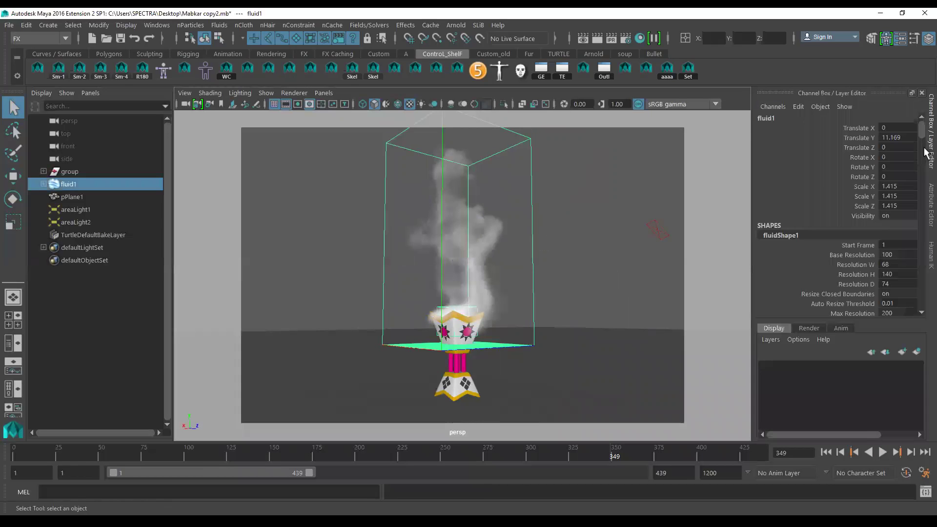
{"action": "left_click", "coordinate": [930, 205]}
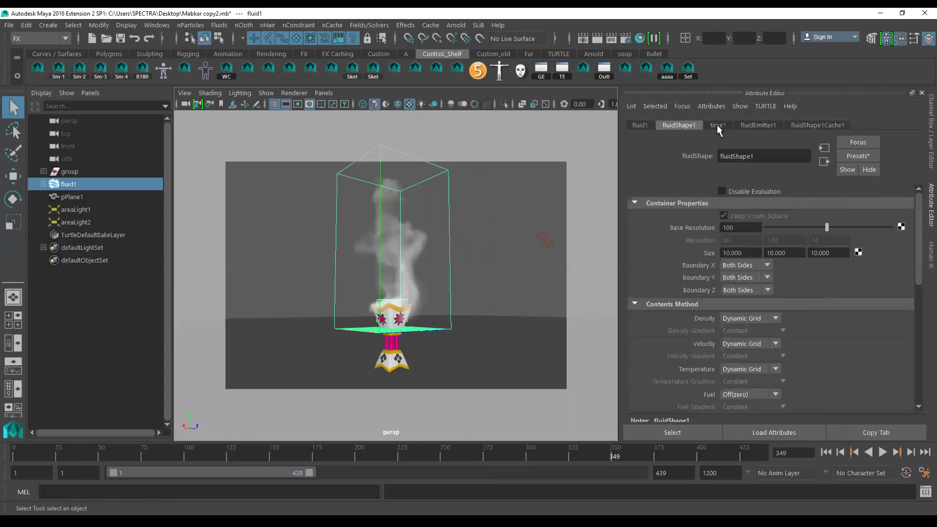
{"action": "left_click", "coordinate": [747, 124]}
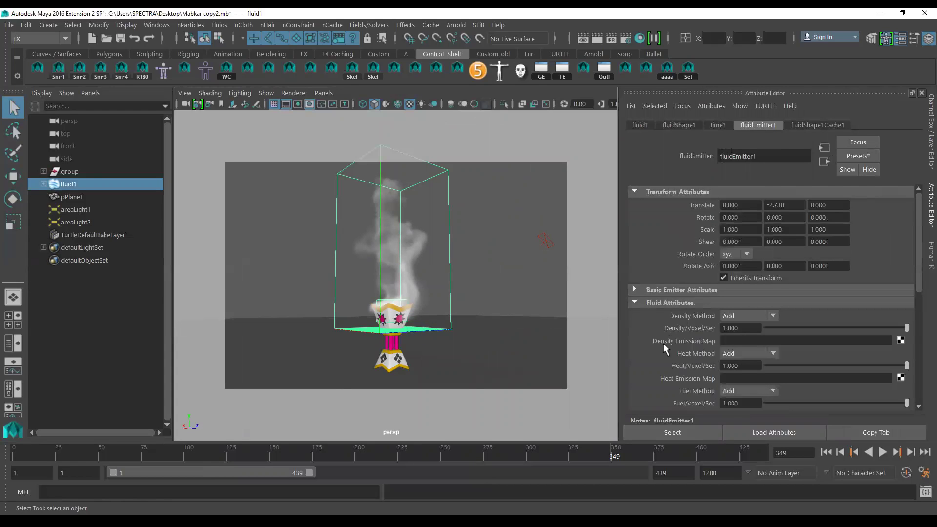
{"action": "scroll", "coordinate": [663, 343], "scroll_direction": "down", "scroll_amount": 5}
{"action": "scroll", "coordinate": [663, 342], "scroll_direction": "down", "scroll_amount": 2}
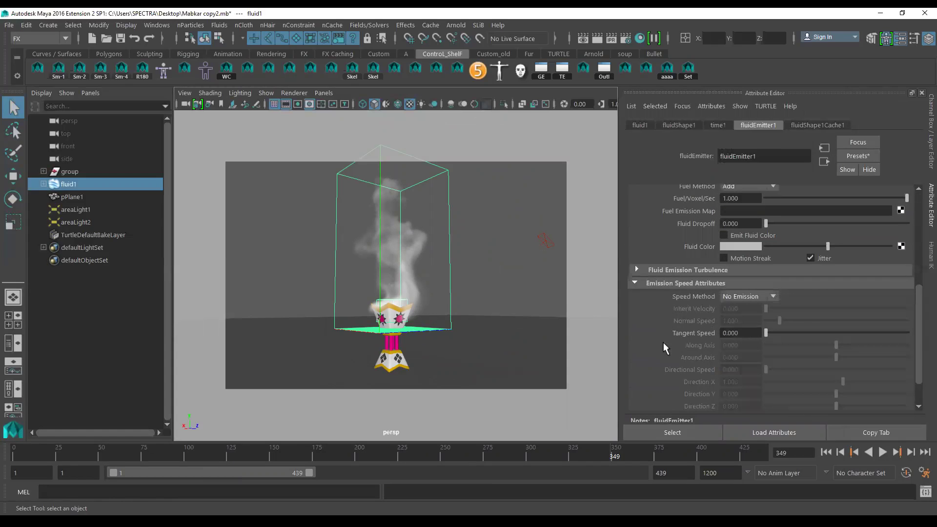
{"action": "left_click", "coordinate": [660, 272]}
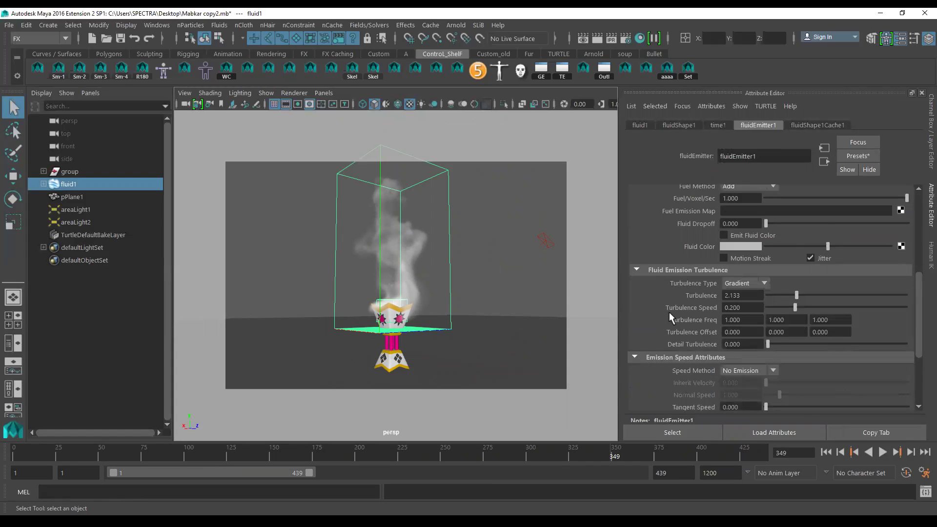
{"action": "scroll", "coordinate": [669, 312], "scroll_direction": "down", "scroll_amount": 3}
{"action": "scroll", "coordinate": [669, 313], "scroll_direction": "down", "scroll_amount": 3}
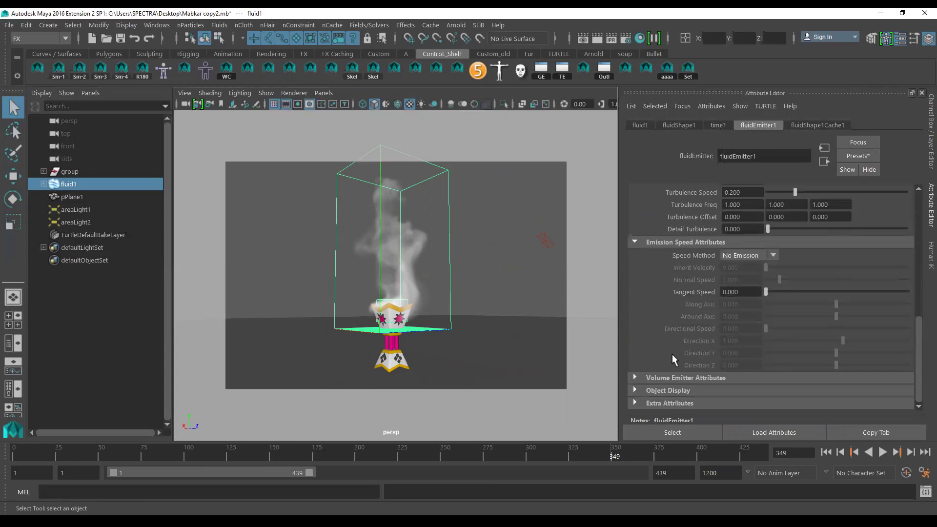
{"action": "left_click", "coordinate": [671, 377]}
{"action": "scroll", "coordinate": [671, 376], "scroll_direction": "down", "scroll_amount": 3}
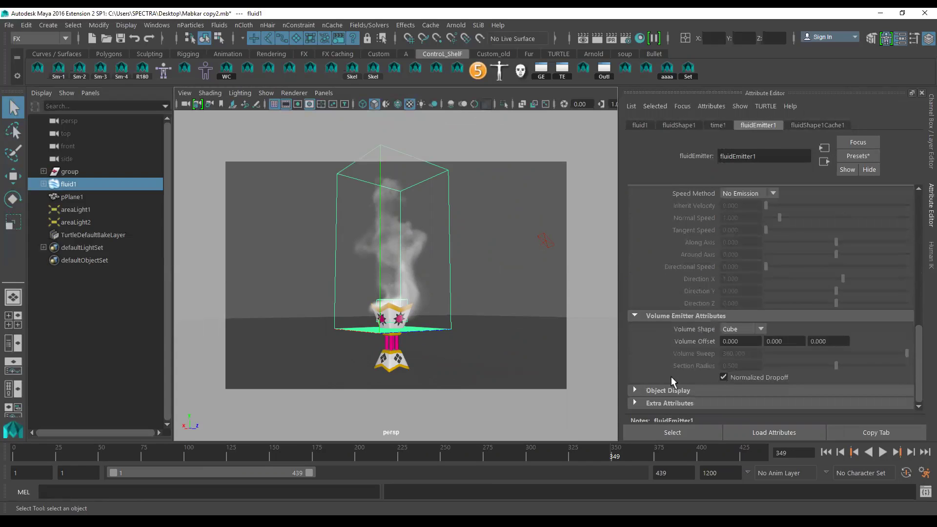
{"action": "left_click", "coordinate": [662, 388]}
{"action": "scroll", "coordinate": [677, 339], "scroll_direction": "up", "scroll_amount": 5}
{"action": "scroll", "coordinate": [673, 244], "scroll_direction": "up", "scroll_amount": 5}
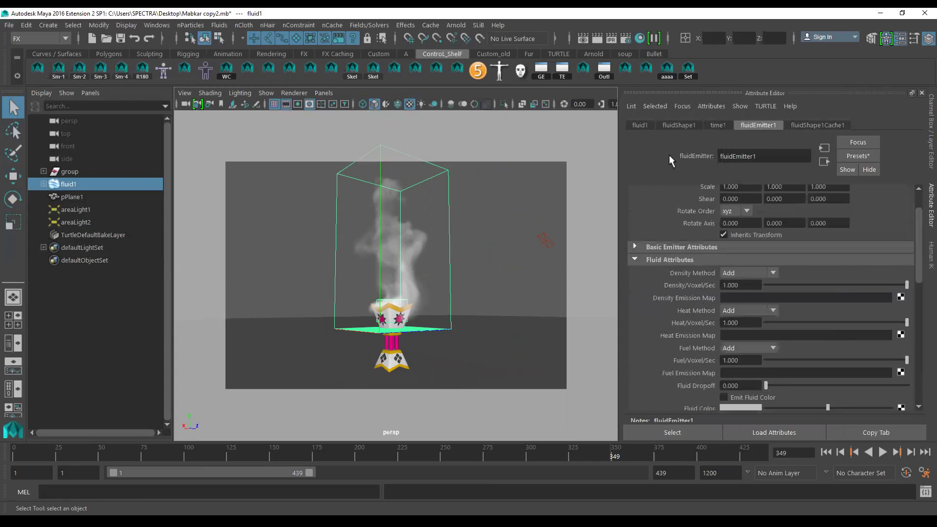
Step: Expand fluidShape1's Dynamic Simulation and Display sections
{"action": "left_click", "coordinate": [672, 123]}
{"action": "scroll", "coordinate": [667, 281], "scroll_direction": "down", "scroll_amount": 3}
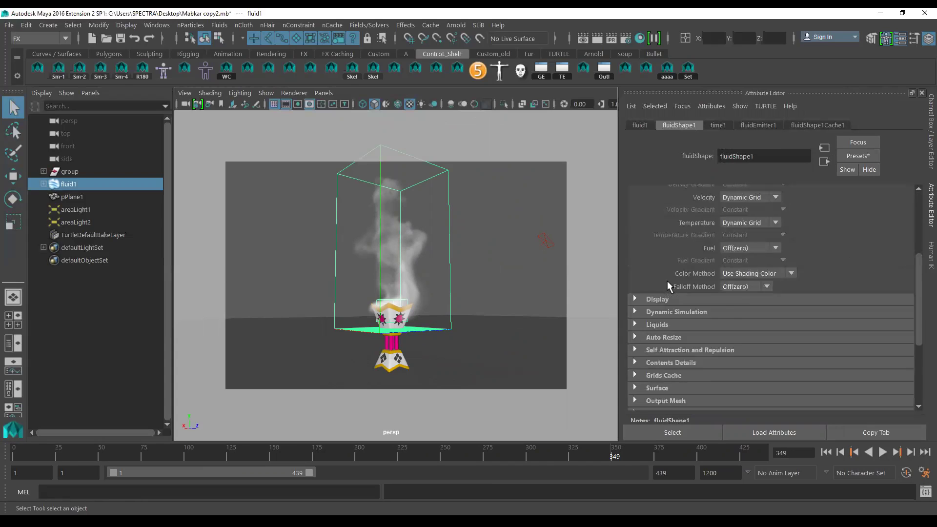
{"action": "scroll", "coordinate": [666, 286], "scroll_direction": "down", "scroll_amount": 3}
{"action": "left_click", "coordinate": [658, 253]}
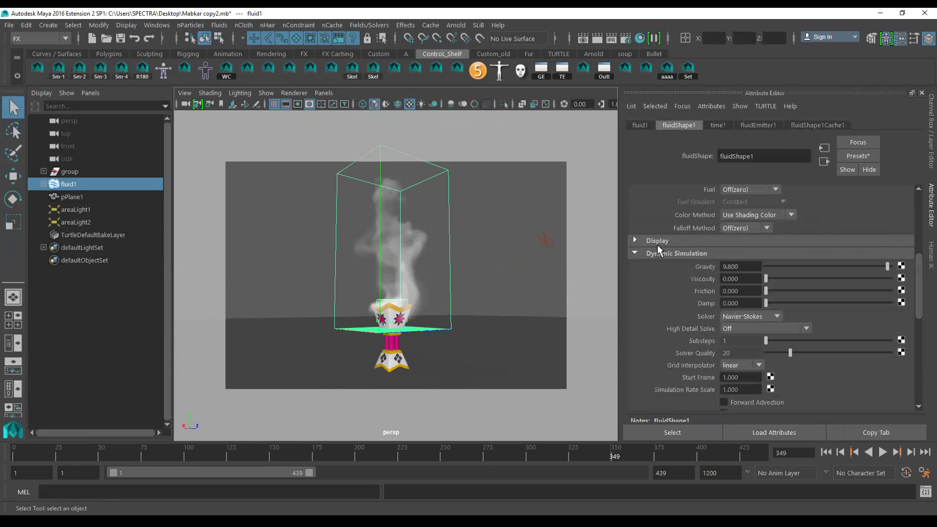
{"action": "left_click", "coordinate": [657, 241]}
{"action": "scroll", "coordinate": [661, 273], "scroll_direction": "down", "scroll_amount": 3}
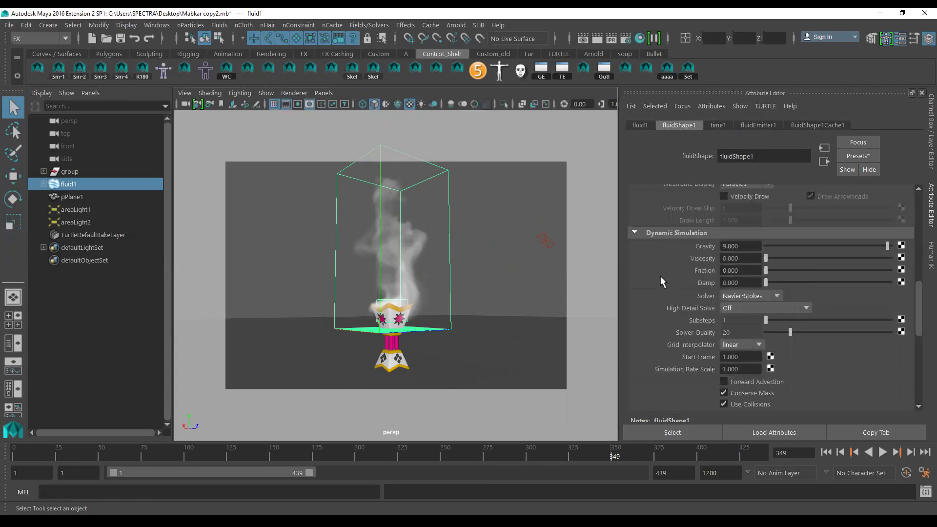
{"action": "scroll", "coordinate": [661, 276], "scroll_direction": "down", "scroll_amount": 4}
{"action": "scroll", "coordinate": [661, 278], "scroll_direction": "down", "scroll_amount": 4}
{"action": "scroll", "coordinate": [660, 253], "scroll_direction": "up", "scroll_amount": 2}
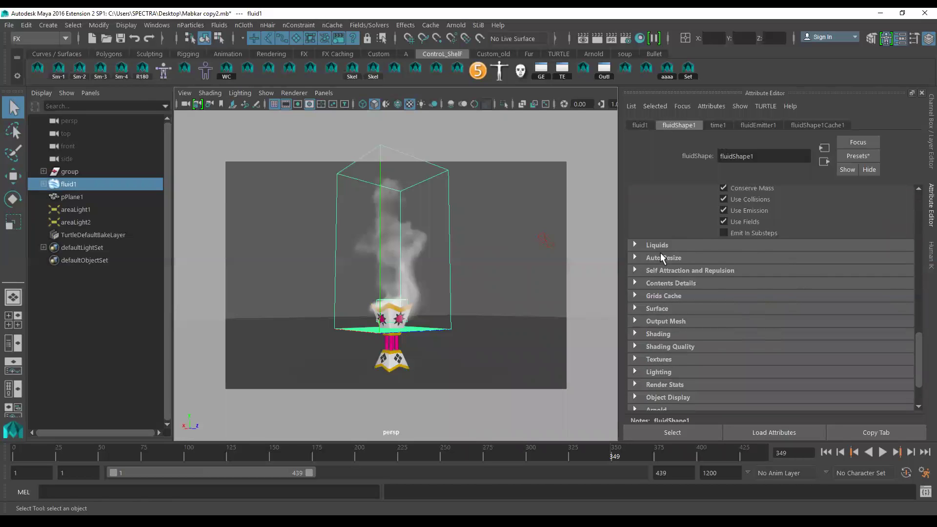
Step: Expand Self Attraction and Repulsion and Contents Details, then return to Container Properties
{"action": "left_click", "coordinate": [662, 271]}
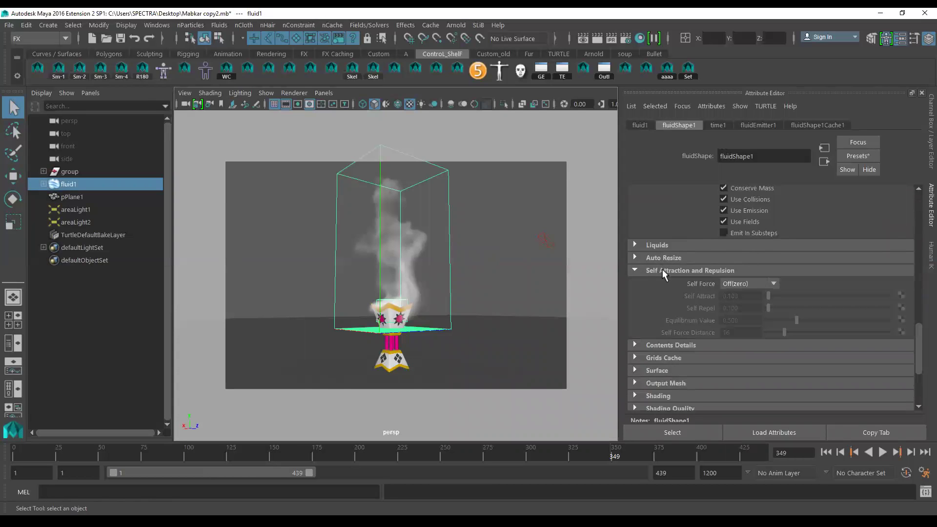
{"action": "scroll", "coordinate": [666, 293], "scroll_direction": "down", "scroll_amount": 5}
{"action": "scroll", "coordinate": [667, 263], "scroll_direction": "up", "scroll_amount": 2}
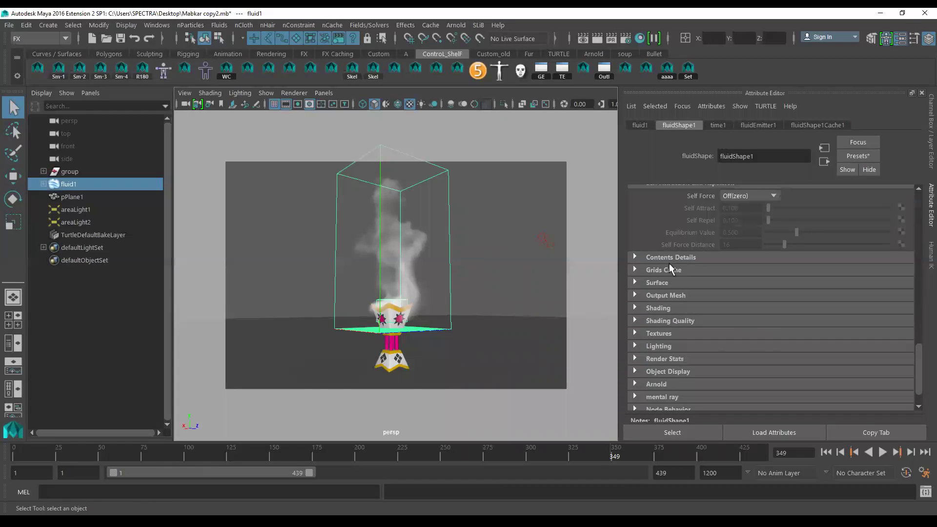
{"action": "left_click", "coordinate": [665, 257]}
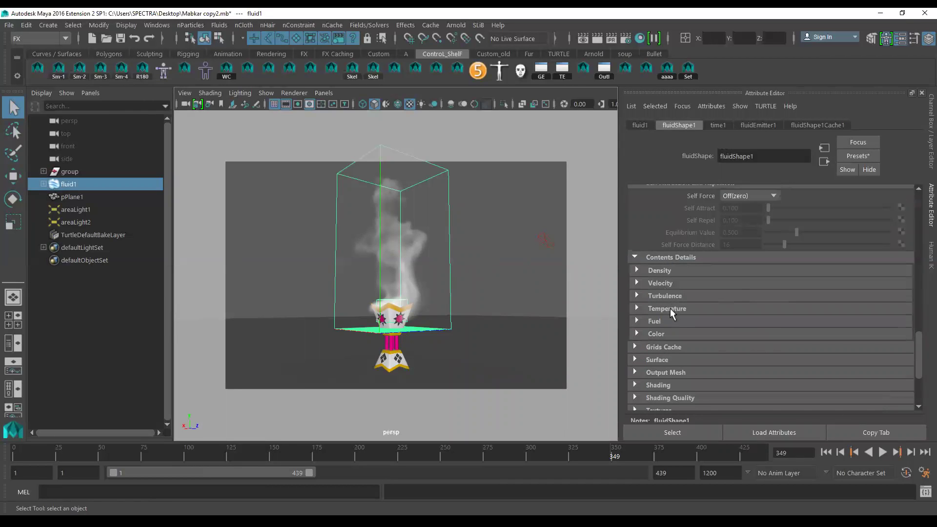
{"action": "scroll", "coordinate": [669, 308], "scroll_direction": "up", "scroll_amount": 5}
{"action": "scroll", "coordinate": [670, 313], "scroll_direction": "up", "scroll_amount": 3}
{"action": "scroll", "coordinate": [669, 312], "scroll_direction": "up", "scroll_amount": 2}
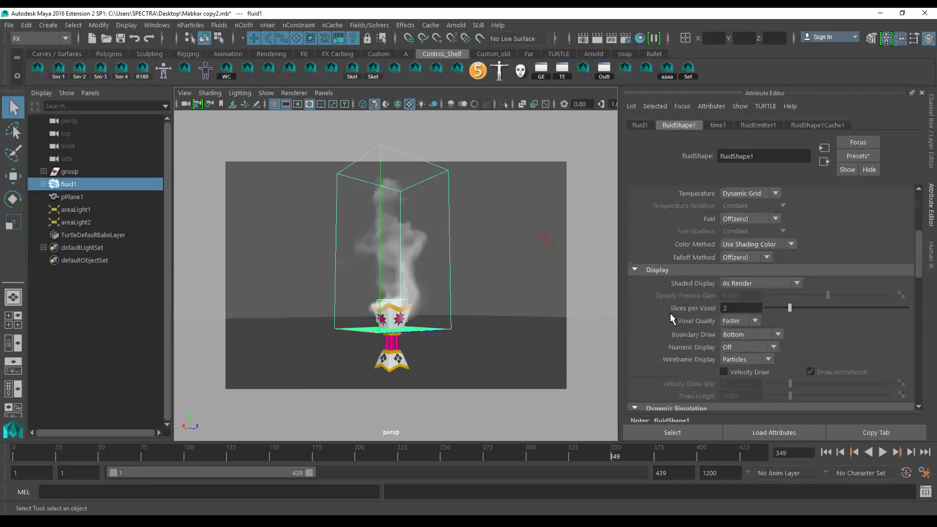
{"action": "scroll", "coordinate": [670, 314], "scroll_direction": "up", "scroll_amount": 3}
{"action": "scroll", "coordinate": [670, 314], "scroll_direction": "up", "scroll_amount": 1}
{"action": "scroll", "coordinate": [670, 313], "scroll_direction": "up", "scroll_amount": 2}
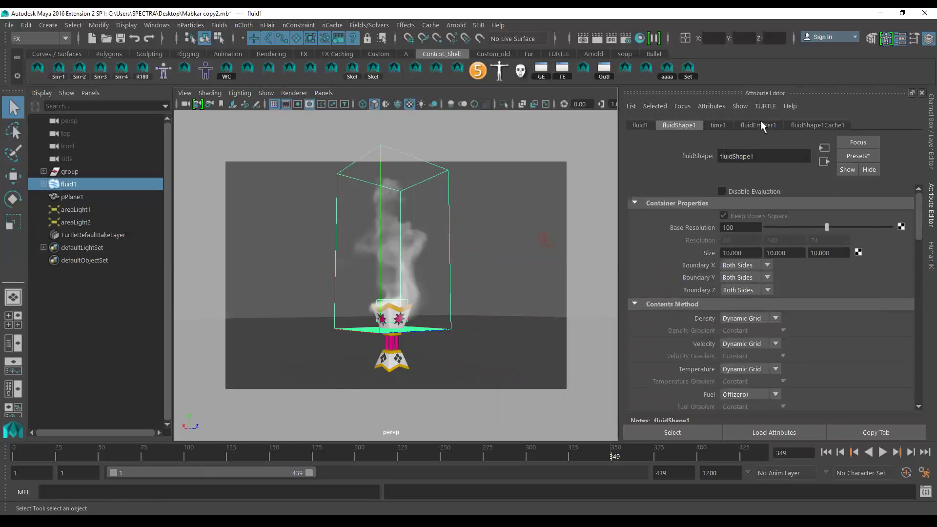
Step: Browse the fluid1 transform and fluidEmitter1 attributes
{"action": "left_click", "coordinate": [639, 126]}
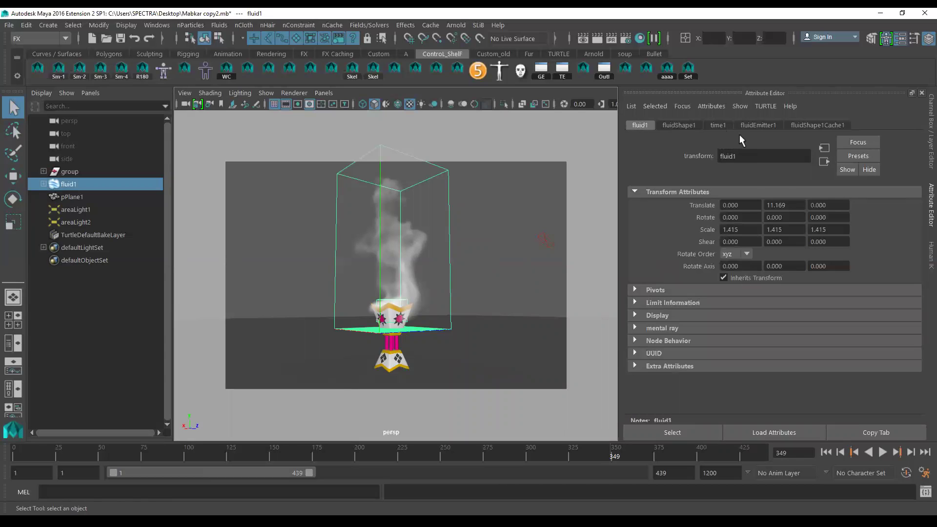
{"action": "left_click", "coordinate": [753, 125]}
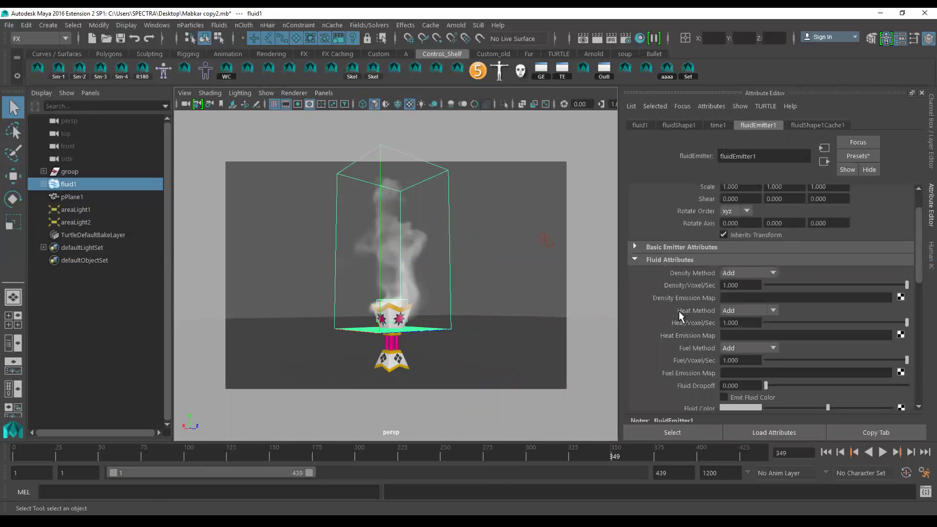
{"action": "scroll", "coordinate": [678, 311], "scroll_direction": "down", "scroll_amount": 3}
{"action": "scroll", "coordinate": [677, 308], "scroll_direction": "down", "scroll_amount": 1}
{"action": "scroll", "coordinate": [677, 309], "scroll_direction": "down", "scroll_amount": 2}
{"action": "scroll", "coordinate": [677, 308], "scroll_direction": "down", "scroll_amount": 2}
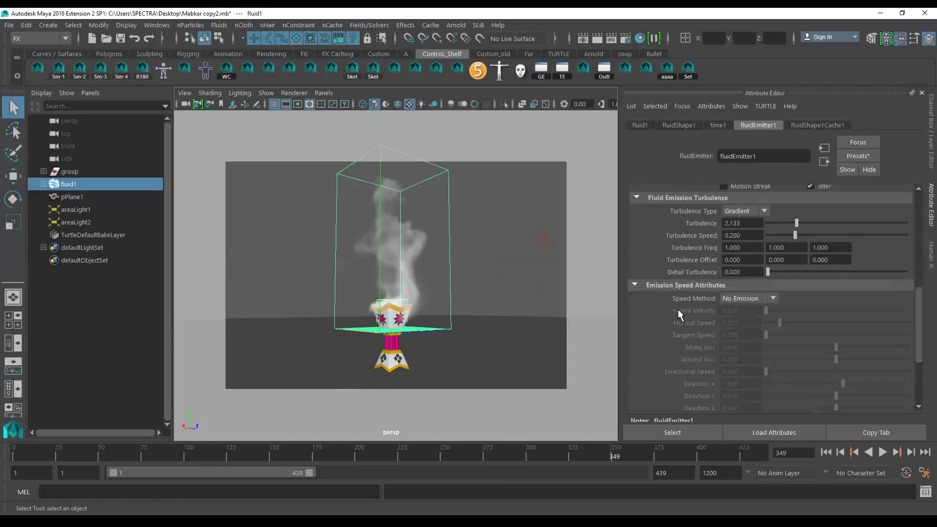
{"action": "scroll", "coordinate": [678, 311], "scroll_direction": "down", "scroll_amount": 2}
{"action": "scroll", "coordinate": [678, 309], "scroll_direction": "down", "scroll_amount": 2}
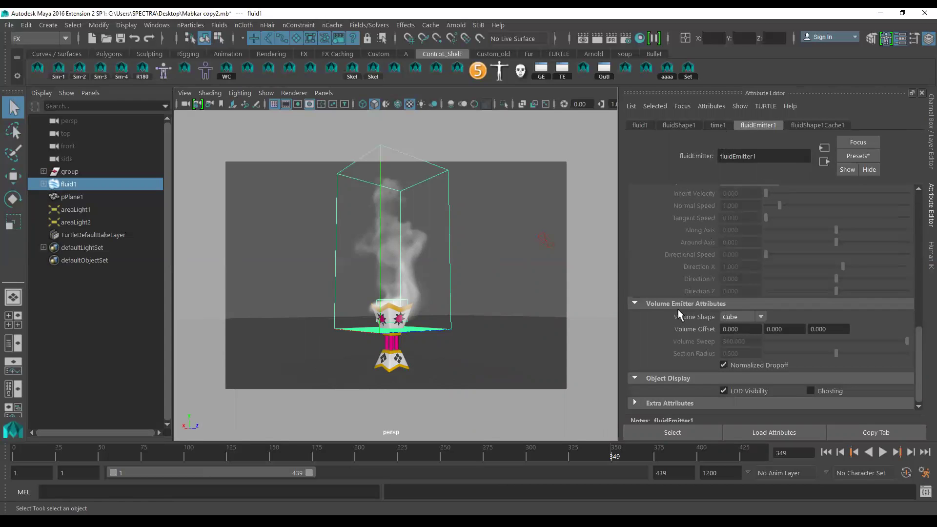
{"action": "scroll", "coordinate": [677, 309], "scroll_direction": "up", "scroll_amount": 2}
{"action": "scroll", "coordinate": [678, 309], "scroll_direction": "up", "scroll_amount": 1}
{"action": "scroll", "coordinate": [677, 309], "scroll_direction": "up", "scroll_amount": 6}
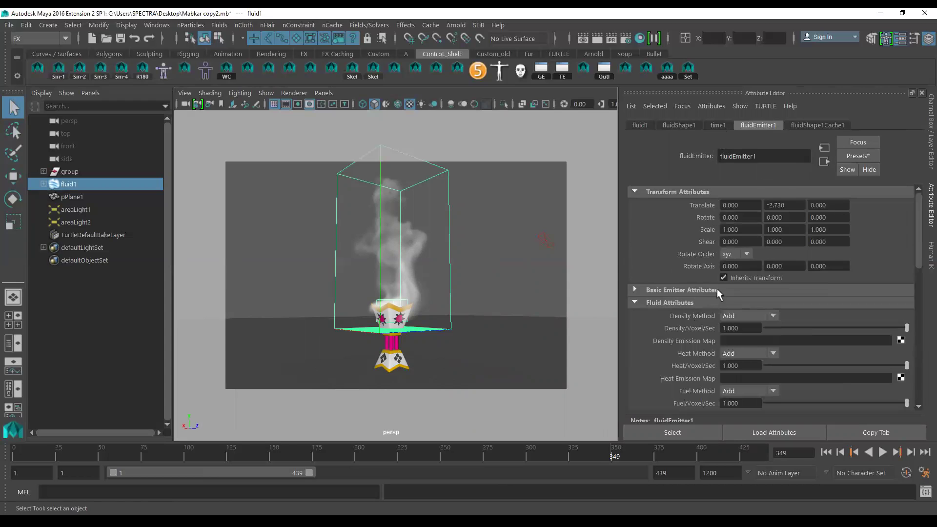
Step: Check fluidShape1Cache1, then expand fluidEmitter1's Basic Emitter Attributes showing a Volume type
{"action": "left_click", "coordinate": [812, 124]}
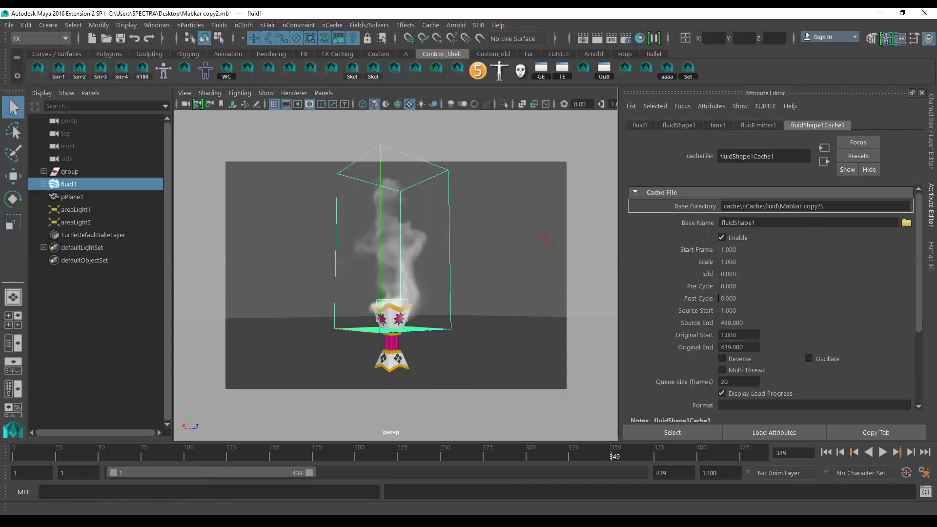
{"action": "left_click", "coordinate": [744, 125]}
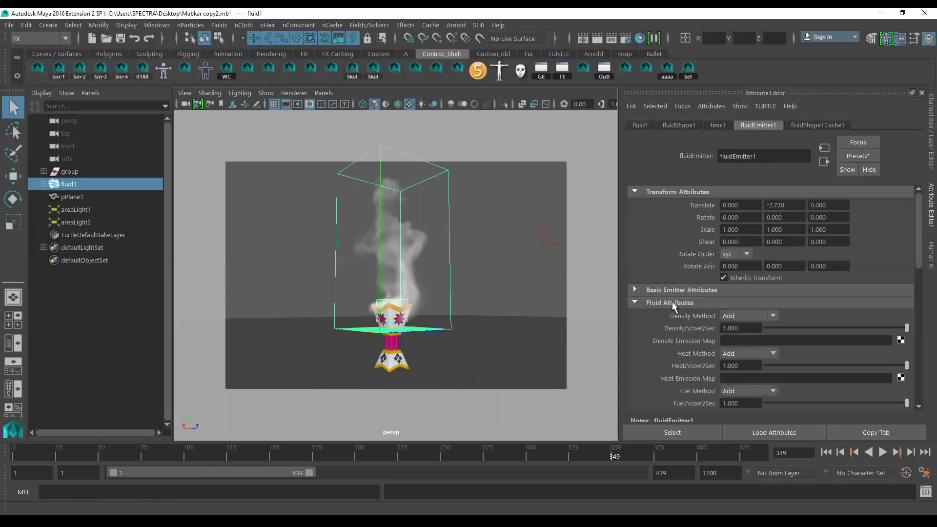
{"action": "left_click", "coordinate": [666, 290]}
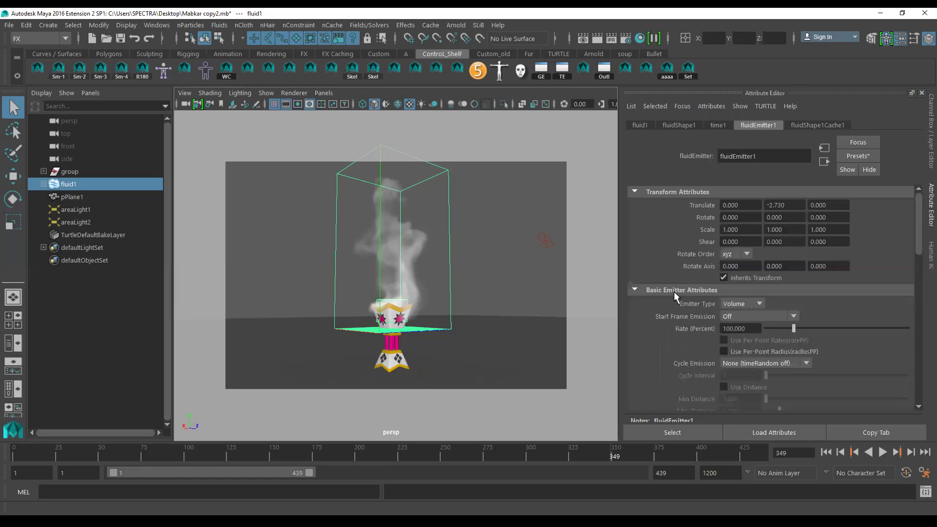
Step: Change fluidEmitter1's Emitter Type from Volume to Omni and reselect the fluid container
{"action": "left_click", "coordinate": [739, 303]}
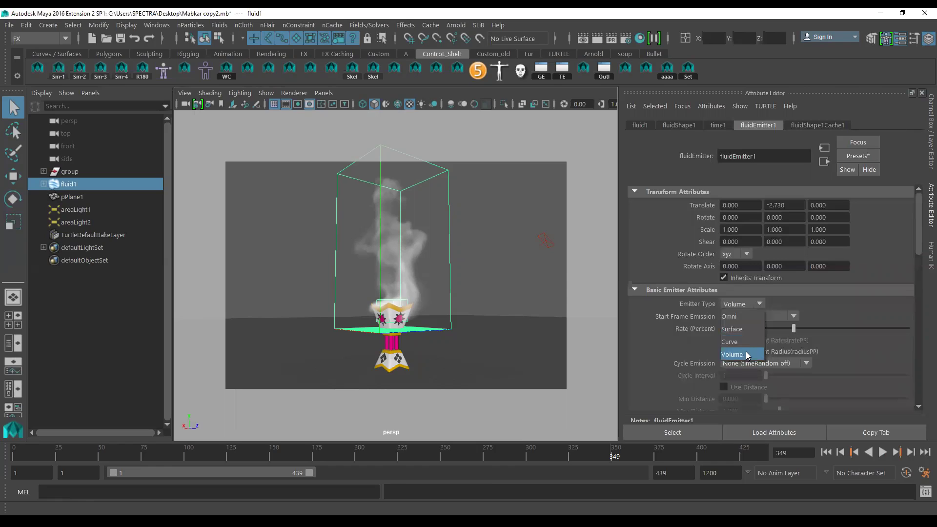
{"action": "left_click", "coordinate": [508, 238]}
{"action": "right_click_drag", "start_coordinate": [484, 256], "coordinate": [489, 274], "text": "alt"}
{"action": "left_click_drag", "start_coordinate": [489, 273], "coordinate": [494, 284], "text": "alt"}
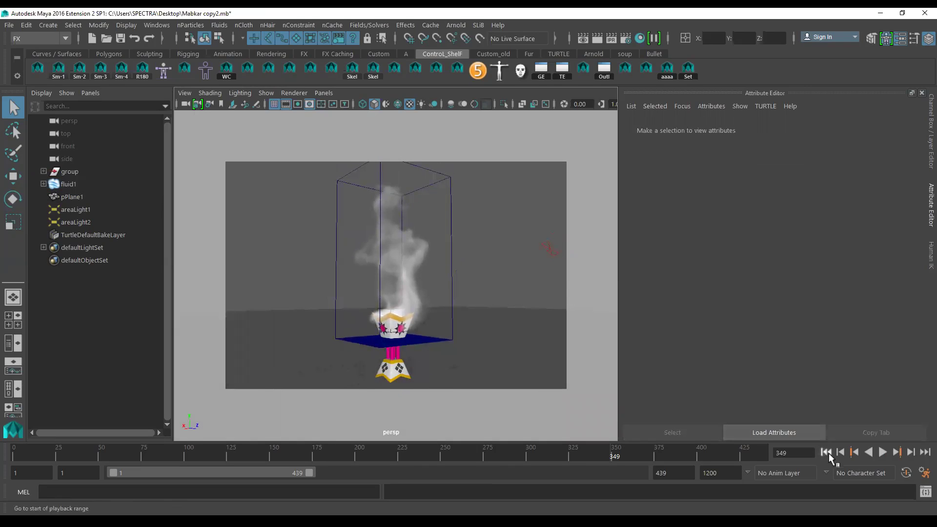
{"action": "left_click_drag", "start_coordinate": [472, 259], "coordinate": [472, 260]}
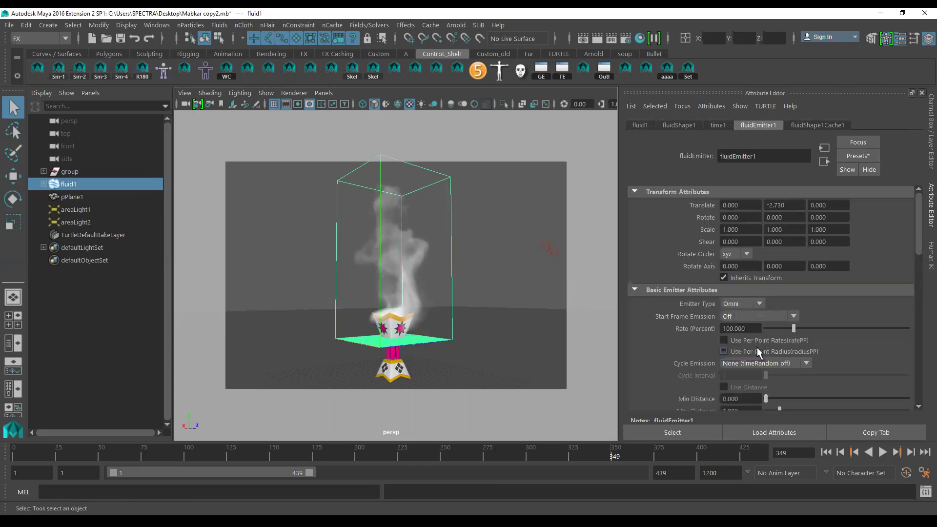
Step: Delete the fluid's nCache and rewind to the start of the playback range
{"action": "left_click", "coordinate": [430, 26]}
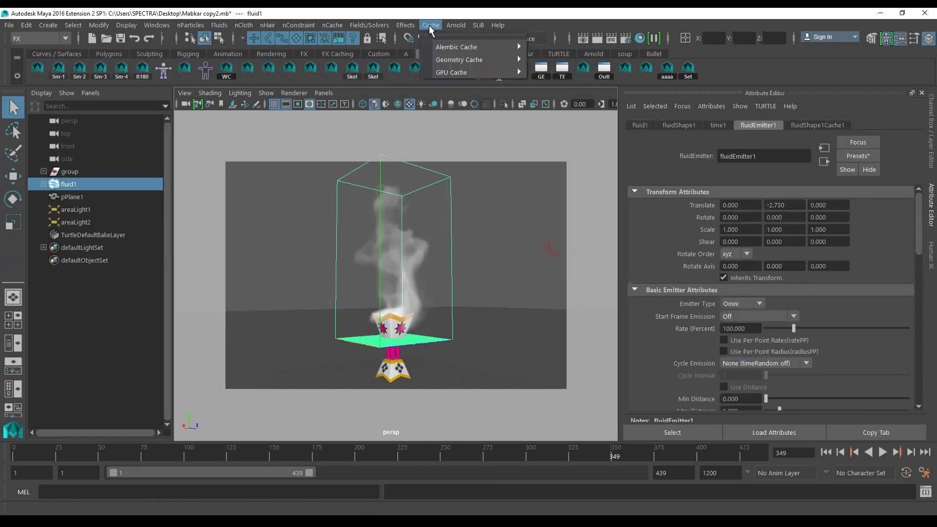
{"action": "left_click", "coordinate": [327, 26]}
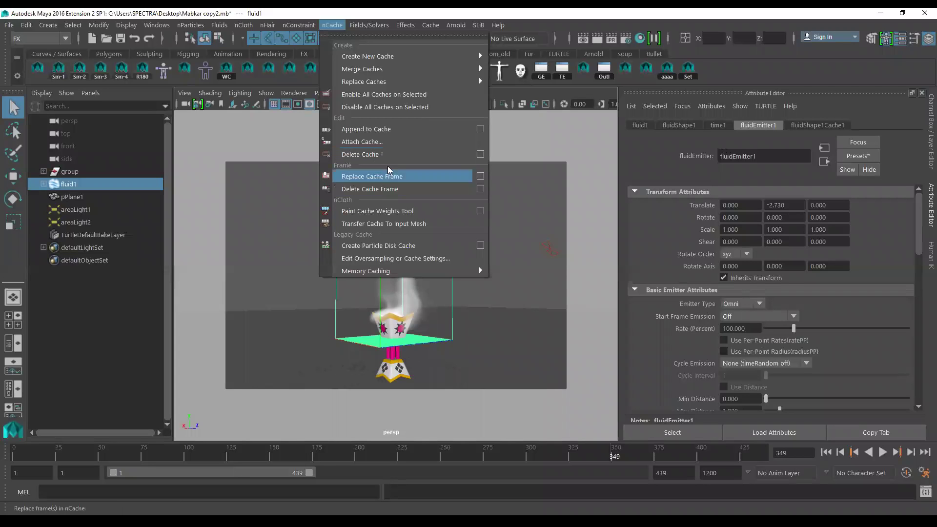
{"action": "left_click", "coordinate": [388, 156]}
{"action": "left_click", "coordinate": [826, 452]}
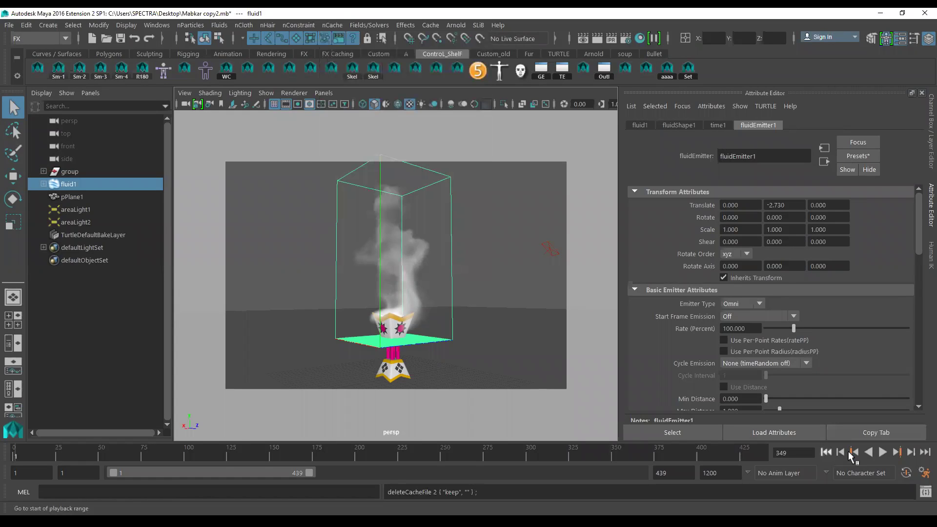
Step: Test-play the Omni smoke, then set Emitter Type back to Volume and replay from frame 1
{"action": "left_click", "coordinate": [882, 452]}
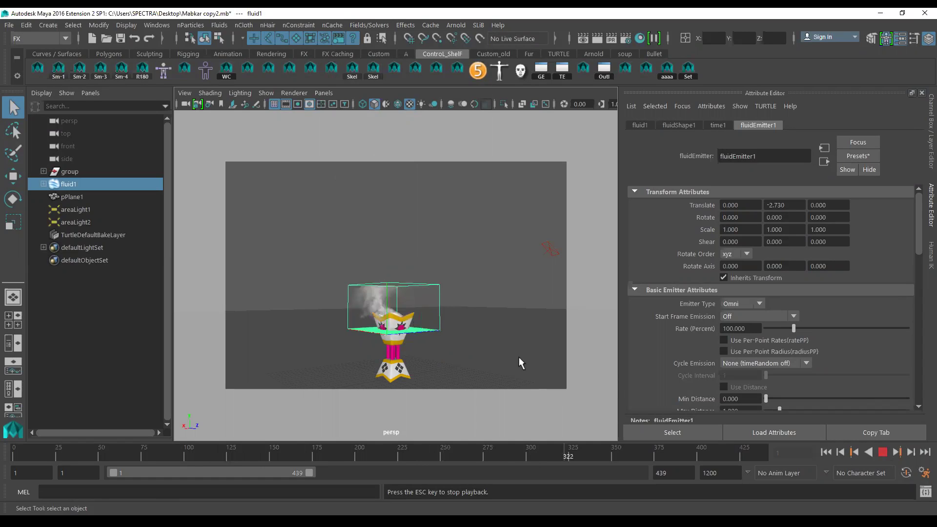
{"action": "left_click", "coordinate": [882, 451]}
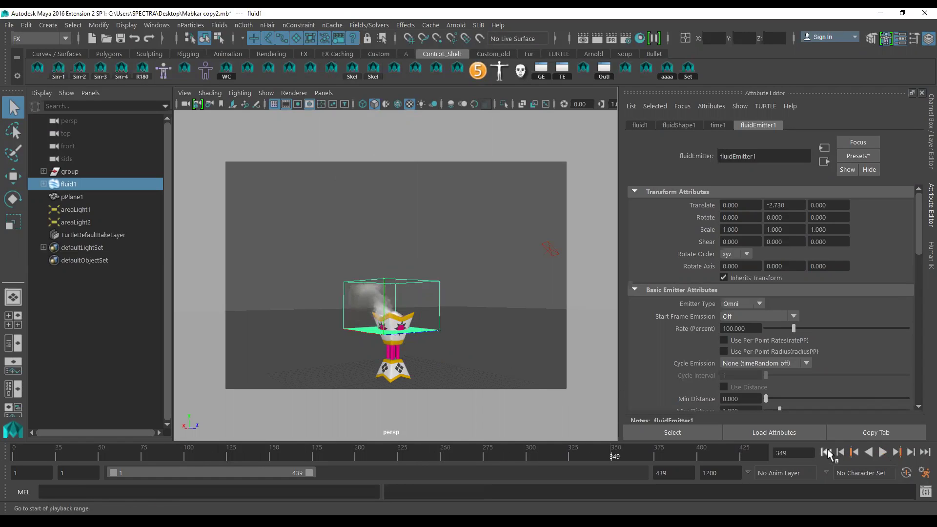
{"action": "left_click", "coordinate": [826, 452]}
{"action": "left_click", "coordinate": [745, 306]}
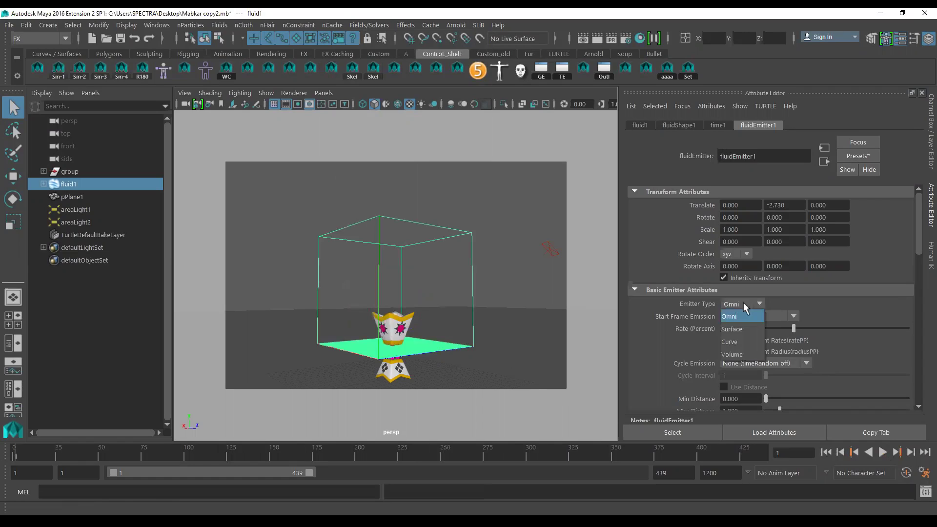
{"action": "left_click", "coordinate": [737, 352]}
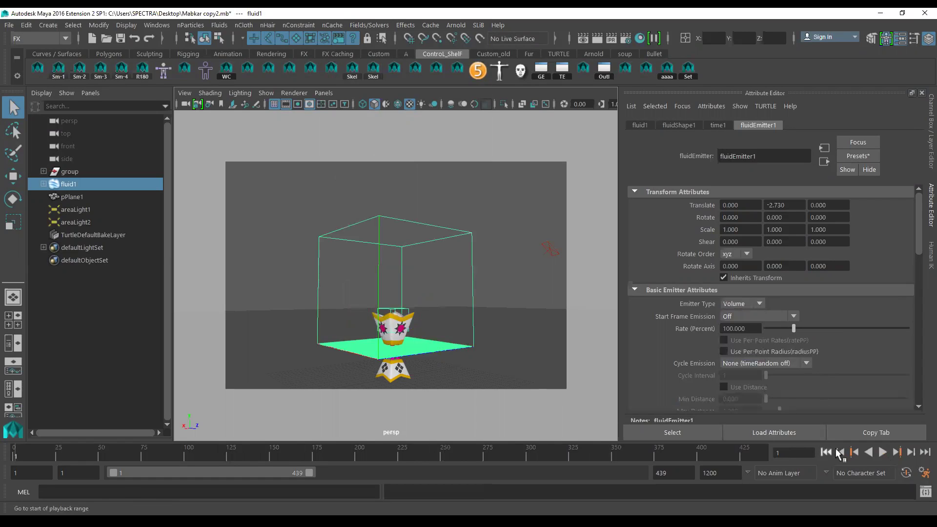
{"action": "left_click", "coordinate": [882, 451]}
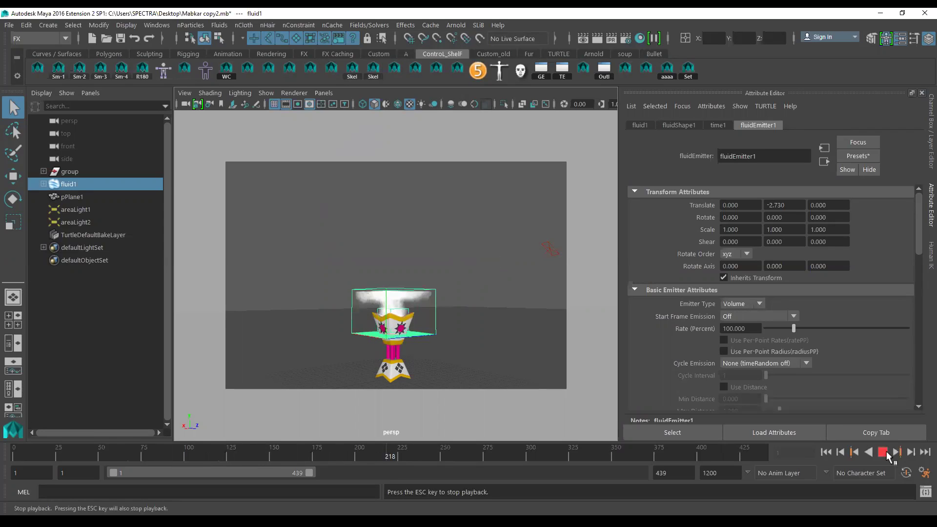
Step: Set playback to Play Every Frame, Free, switch fluidEmitter1 to Omni, and replay from frame 1
{"action": "right_click", "coordinate": [673, 449]}
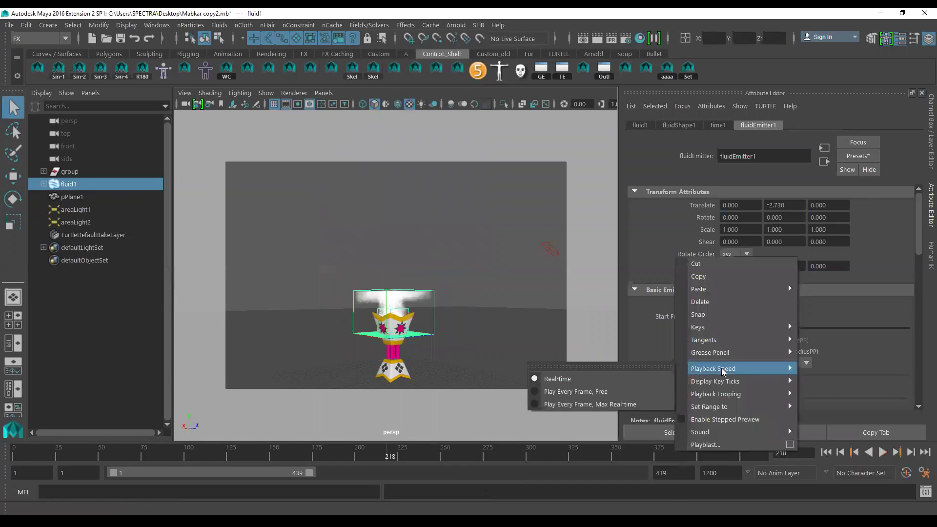
{"action": "mouse_move", "coordinate": [739, 368]}
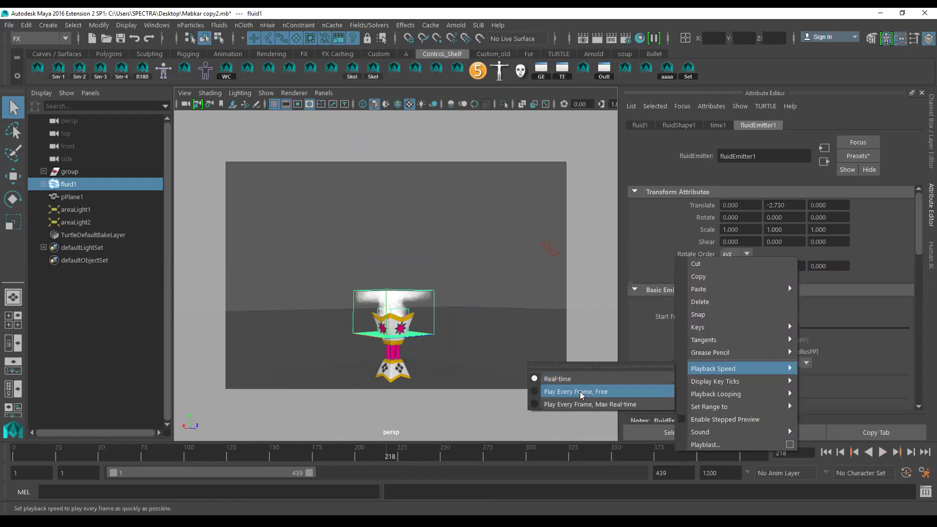
{"action": "left_click", "coordinate": [580, 392]}
{"action": "left_click", "coordinate": [825, 451]}
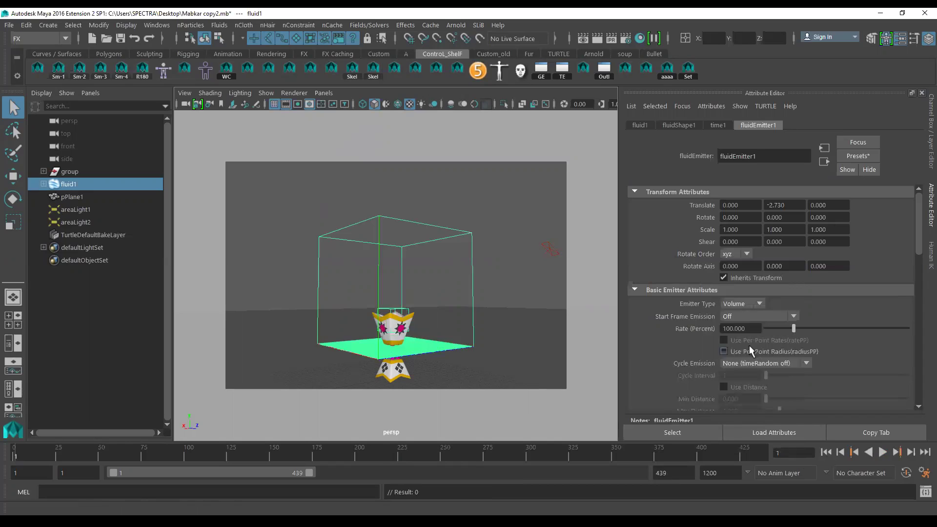
{"action": "left_click", "coordinate": [736, 300]}
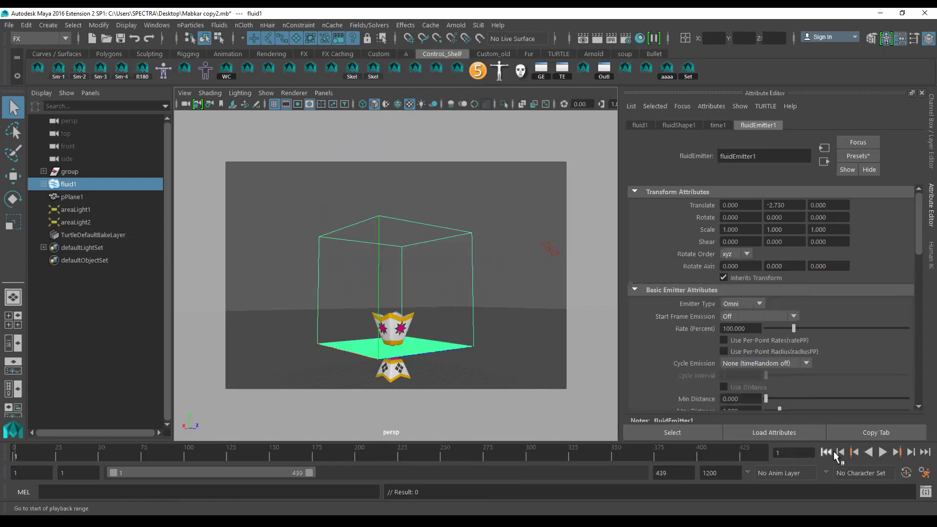
{"action": "left_click", "coordinate": [881, 452]}
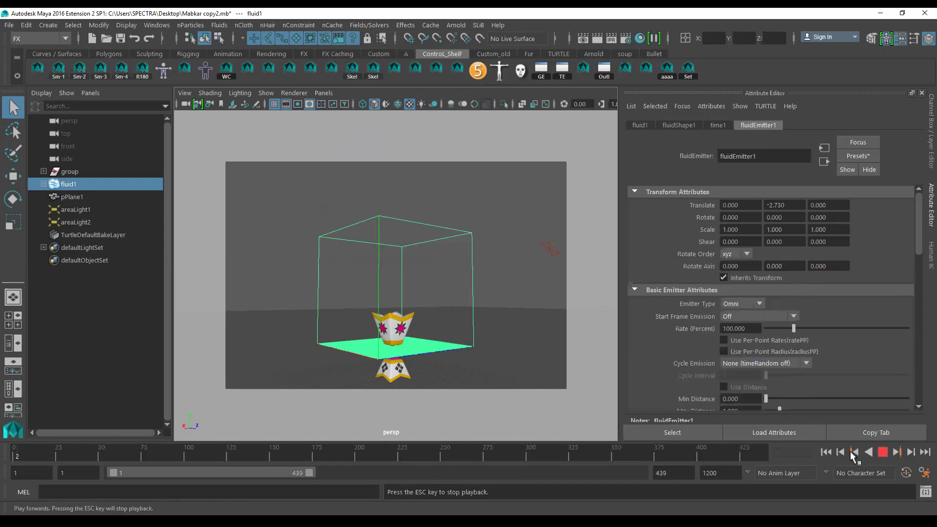
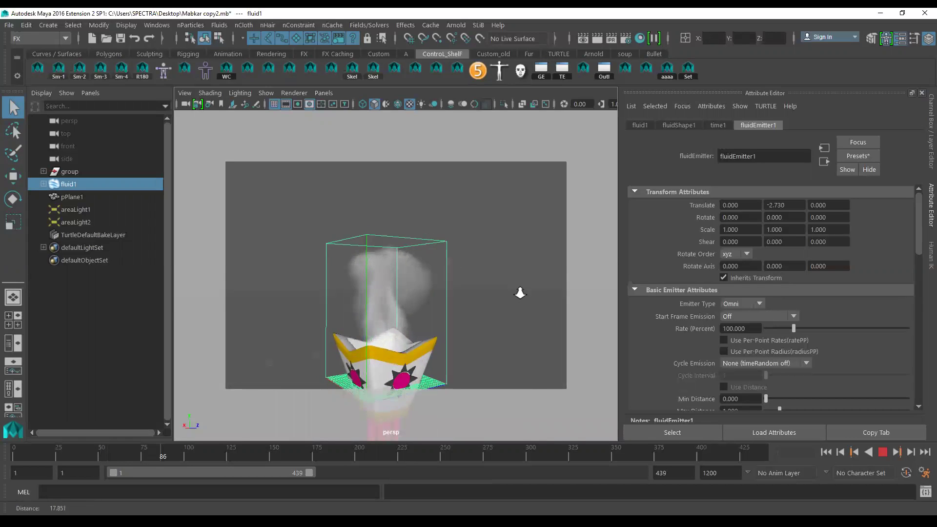
Step: Stop playback at frame 1 and switch fluidEmitter1's Emitter Type from Omni to Volume
{"action": "left_click", "coordinate": [853, 452]}
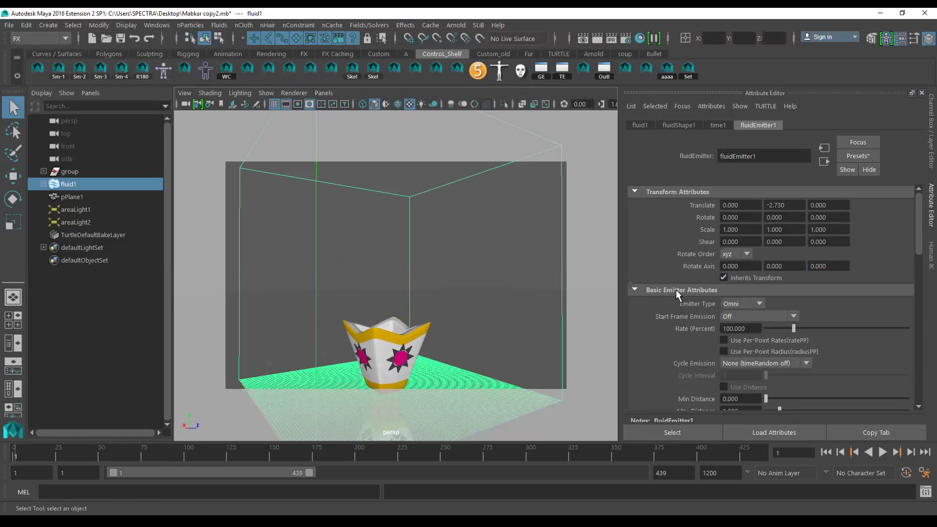
{"action": "left_click", "coordinate": [735, 306]}
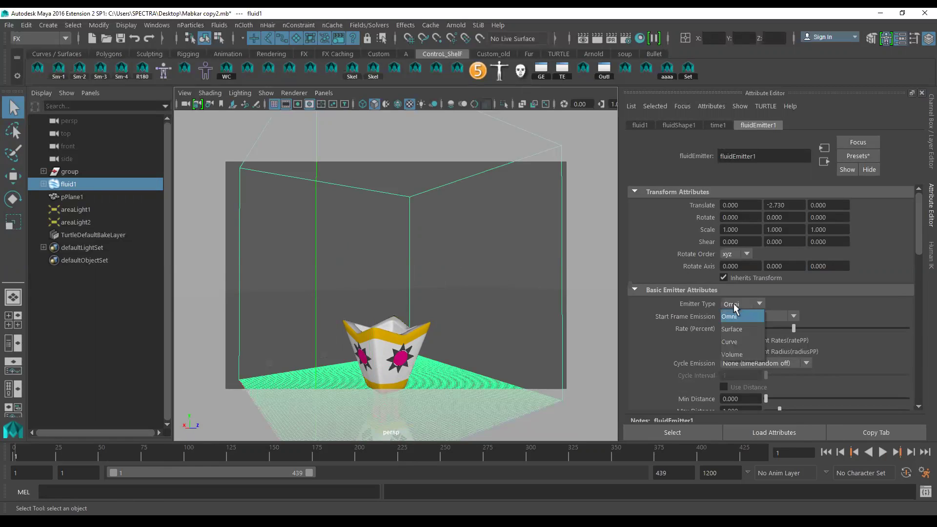
{"action": "left_click", "coordinate": [744, 352]}
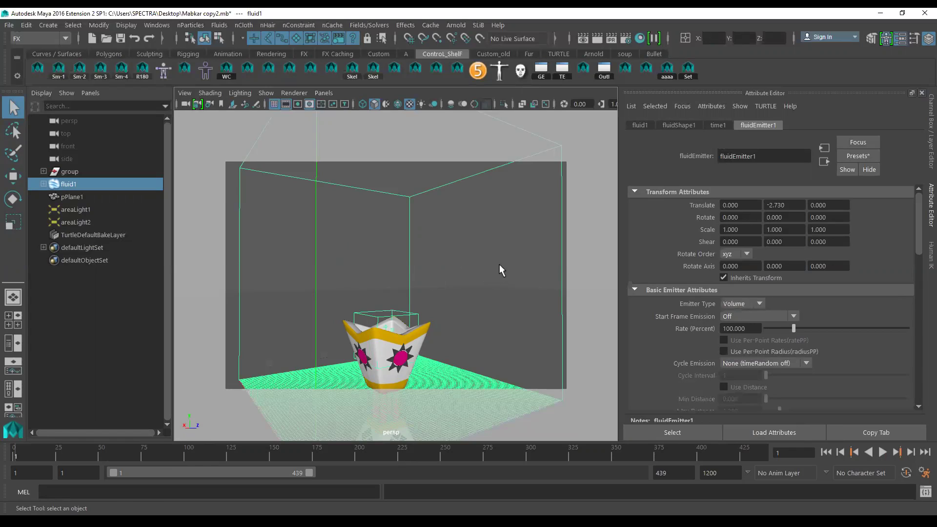
{"action": "right_click_drag", "start_coordinate": [484, 239], "coordinate": [489, 241], "text": "alt"}
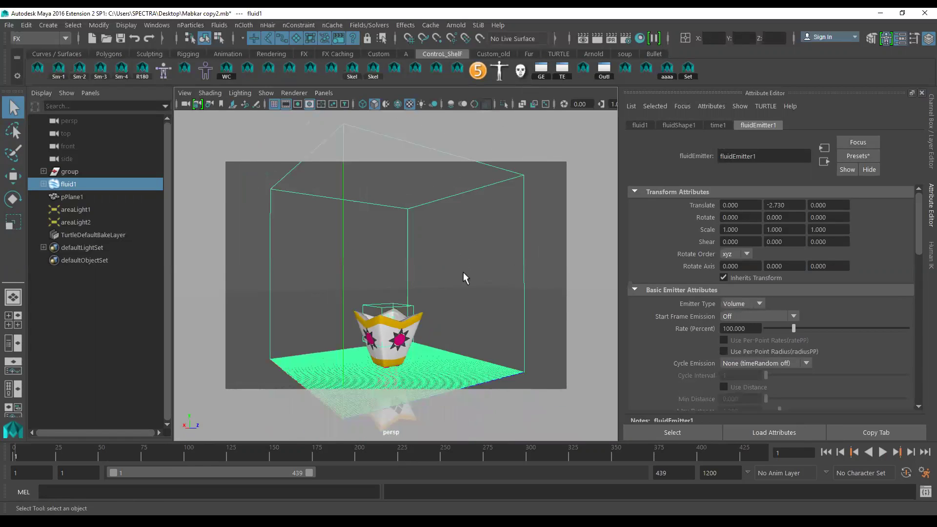
Step: Change fluidShape1's Base Resolution from 100 to 25
{"action": "left_click", "coordinate": [677, 125]}
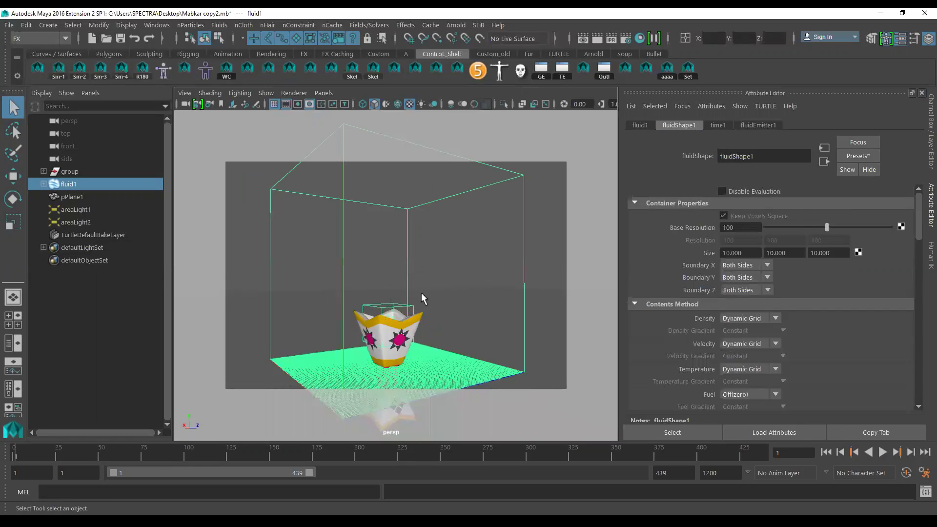
{"action": "left_click_drag", "start_coordinate": [738, 229], "coordinate": [694, 229]}
{"action": "type", "text": "25"}
{"action": "key", "text": "Return"}
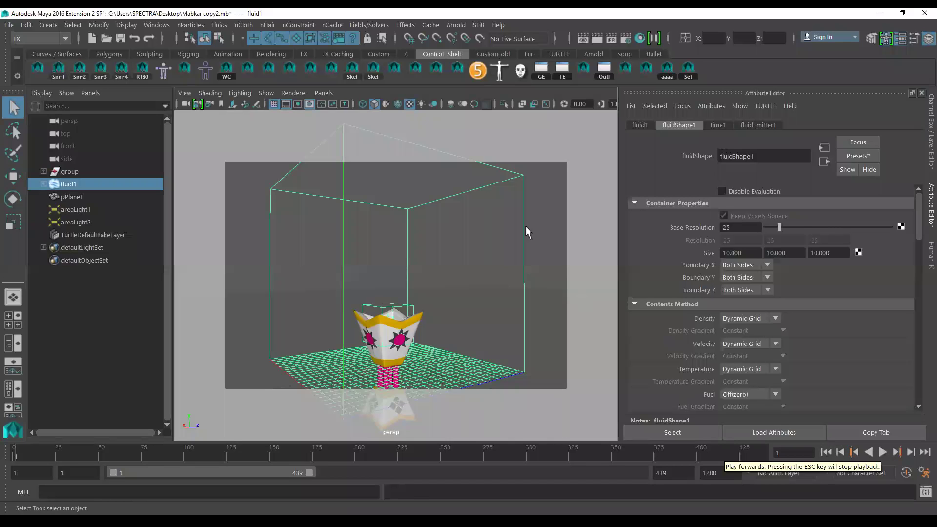
{"action": "left_click", "coordinate": [320, 24]}
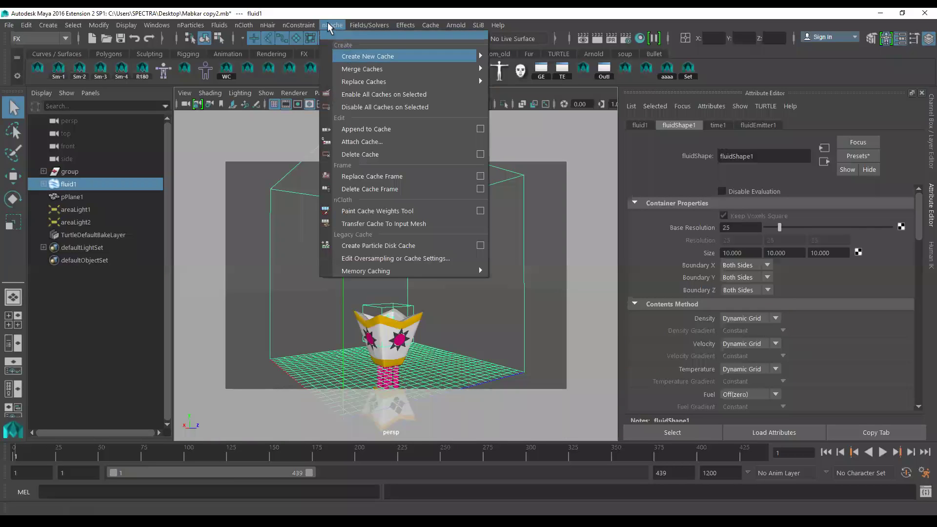
{"action": "mouse_move", "coordinate": [367, 57]}
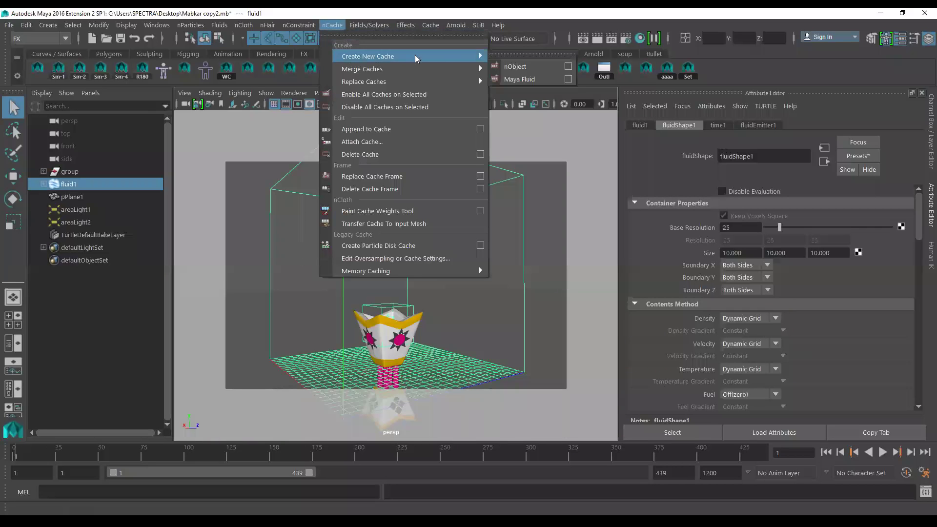
Step: Create a new Maya Fluid nCache, replacing the existing fluidShape1 cache file
{"action": "left_click", "coordinate": [567, 81]}
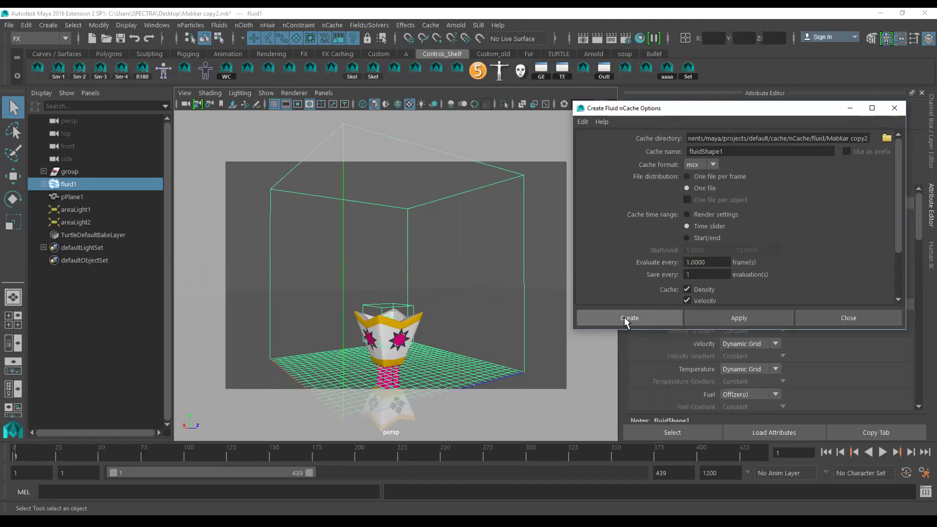
{"action": "left_click", "coordinate": [608, 316]}
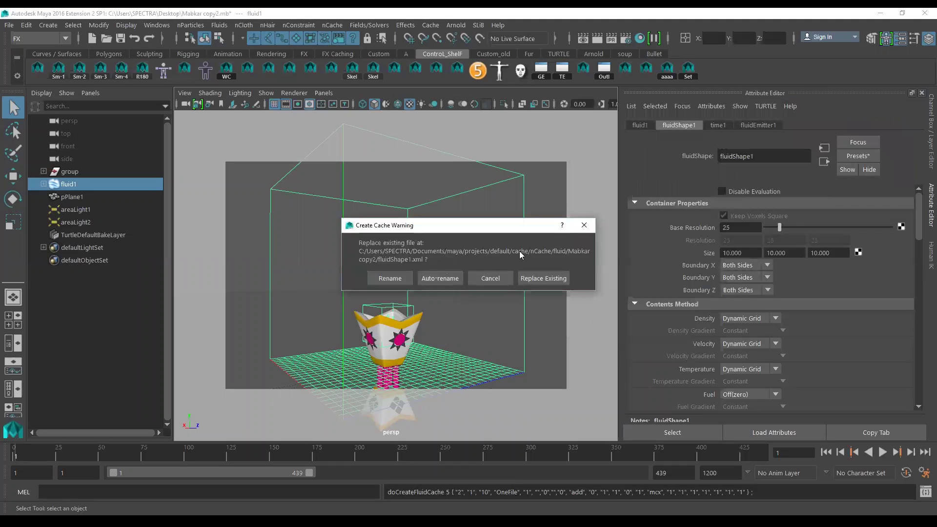
{"action": "left_click", "coordinate": [551, 279]}
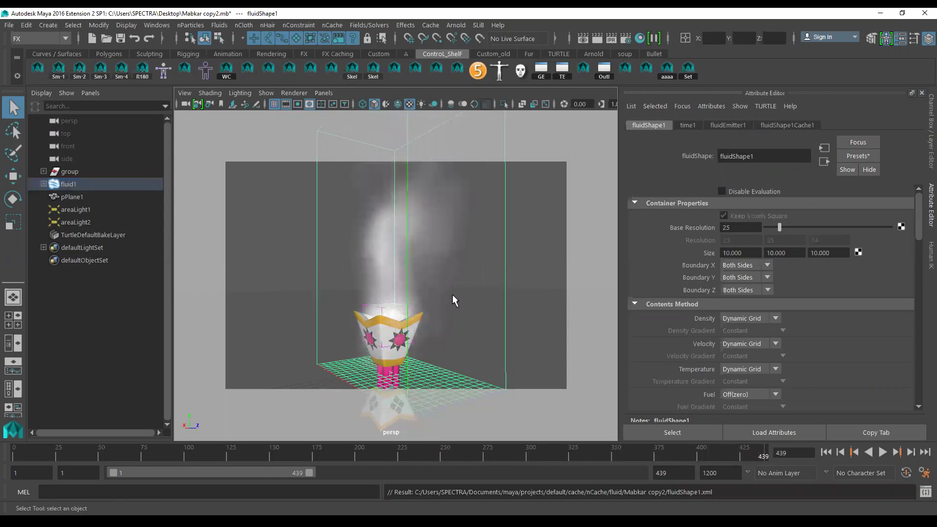
Step: Deselect the container and reframe the perspective view around the burner
{"action": "left_click", "coordinate": [531, 253]}
{"action": "right_click_drag", "start_coordinate": [543, 307], "coordinate": [481, 255], "text": "alt"}
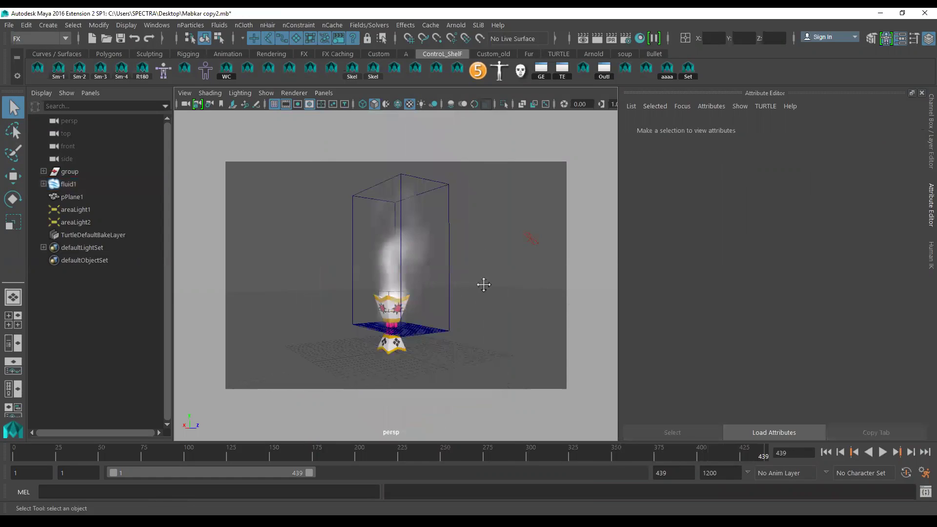
{"action": "mouse_move", "coordinate": [483, 282]}
{"action": "left_mouse_down", "text": "alt"}
{"action": "mouse_move", "coordinate": [481, 272]}
{"action": "mouse_move", "coordinate": [502, 303]}
{"action": "mouse_move", "coordinate": [545, 315]}
{"action": "left_mouse_up", "text": "alt"}
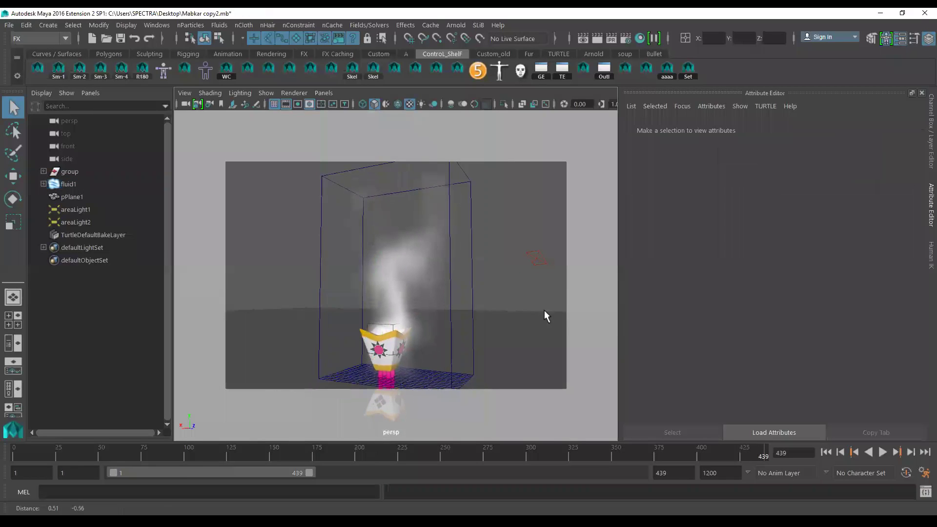
Step: Play the cached smoke from frame 1 and stop at frame 375
{"action": "left_click", "coordinate": [824, 452]}
{"action": "left_click", "coordinate": [882, 452]}
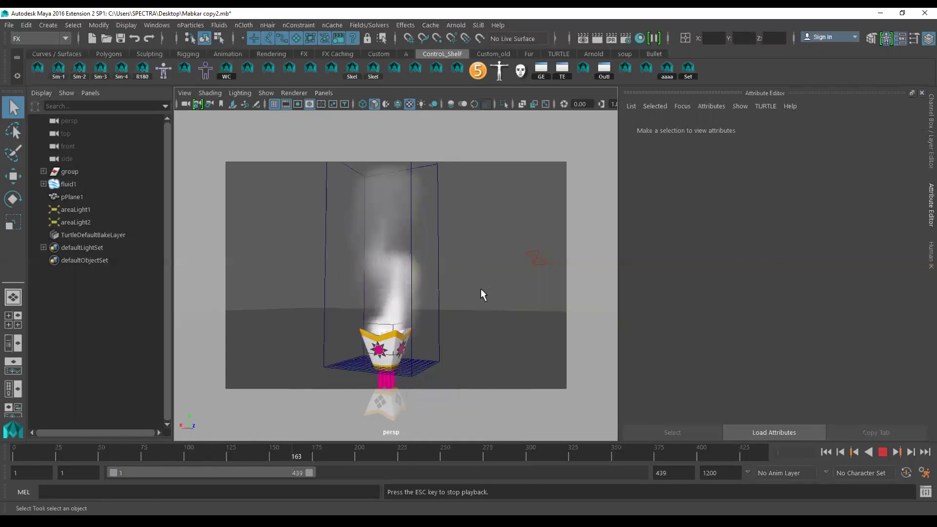
{"action": "left_click", "coordinate": [883, 452]}
{"action": "left_click", "coordinate": [883, 452]}
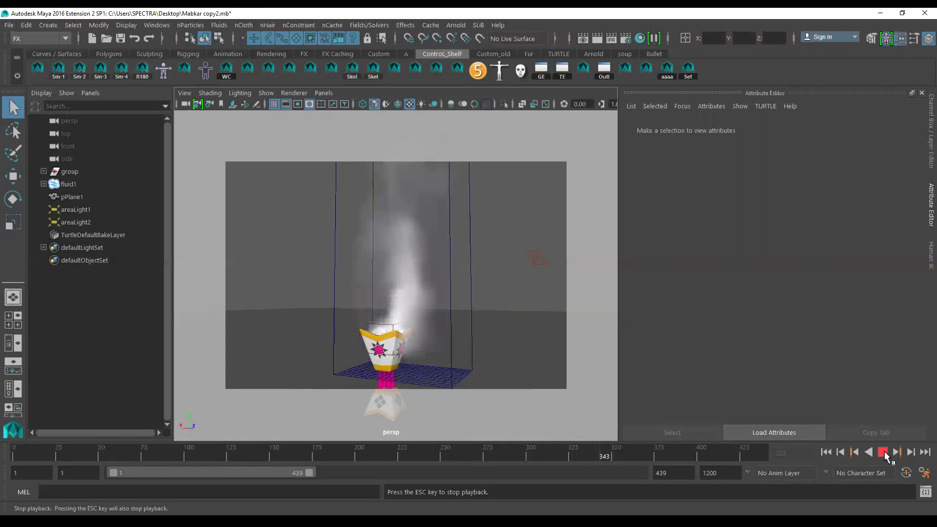
{"action": "left_click", "coordinate": [883, 449]}
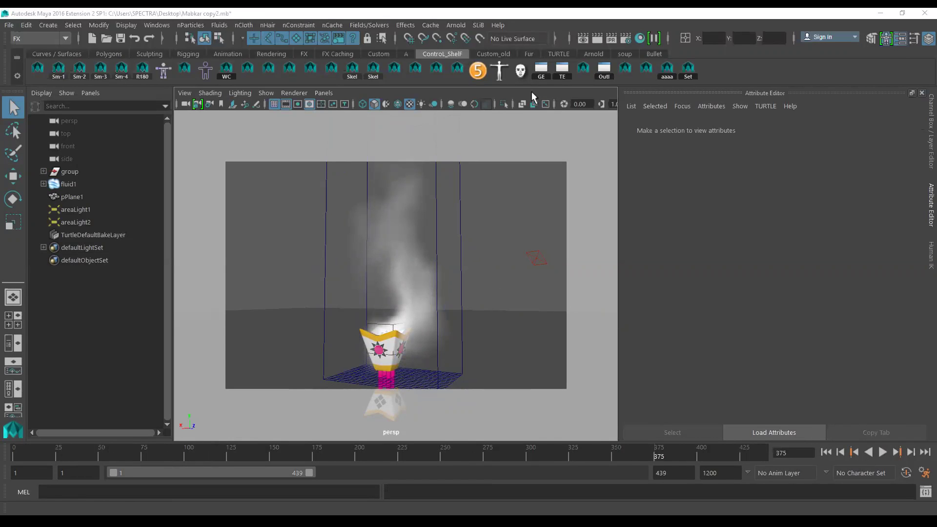
{"action": "left_click", "coordinate": [456, 25]}
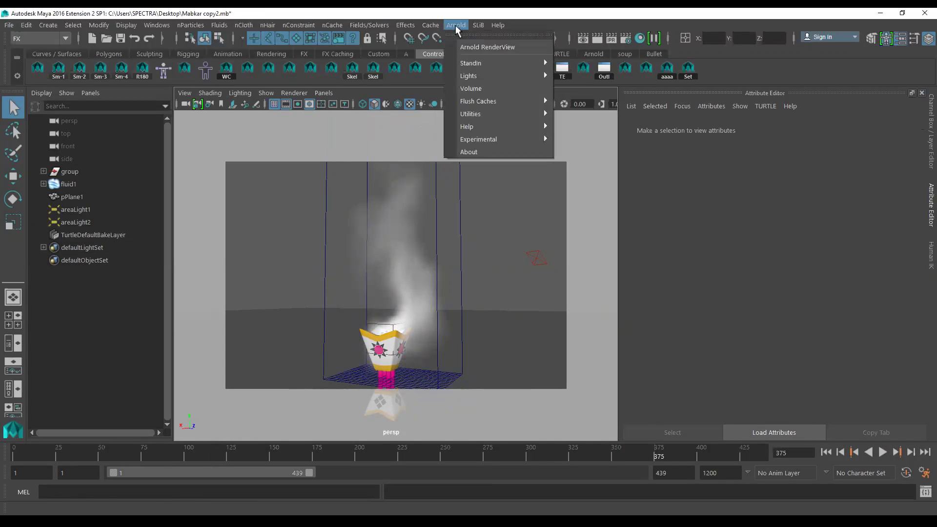
{"action": "left_click", "coordinate": [476, 46]}
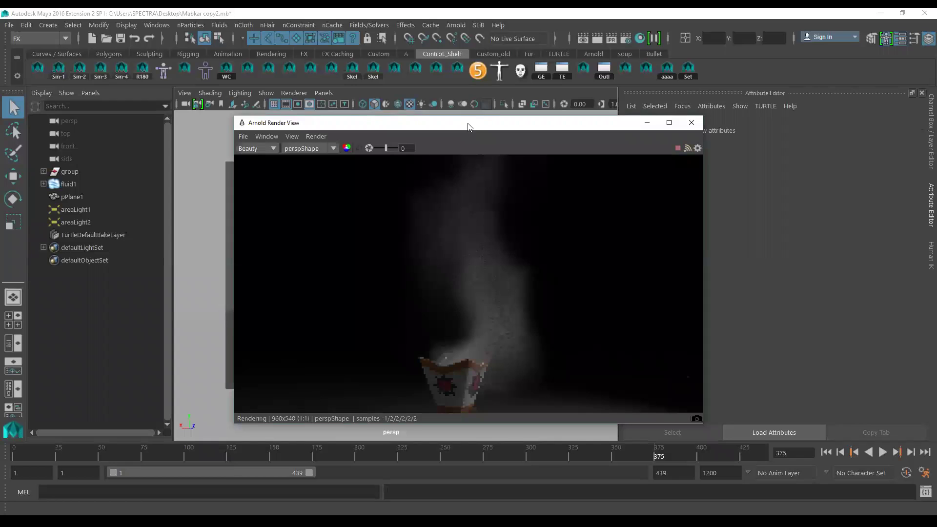
{"action": "left_click_drag", "start_coordinate": [468, 127], "coordinate": [294, 130]}
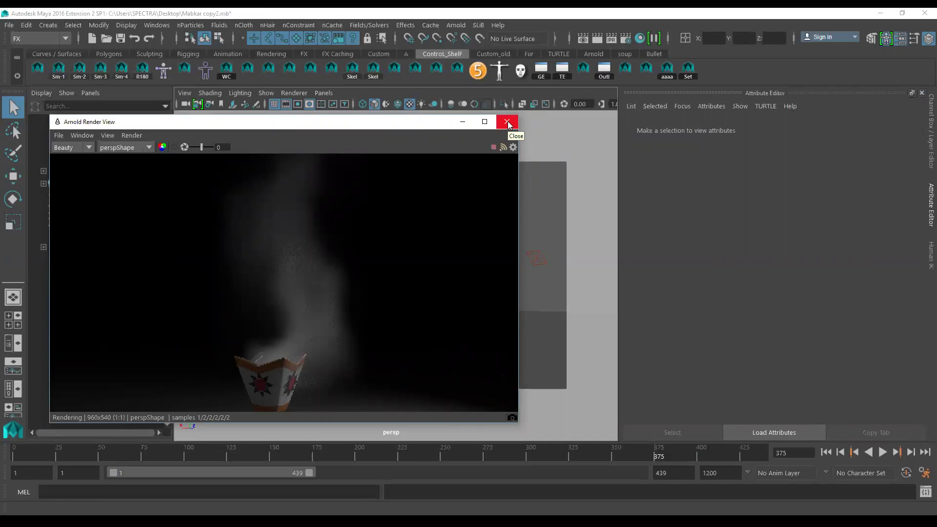
{"action": "left_click", "coordinate": [109, 148]}
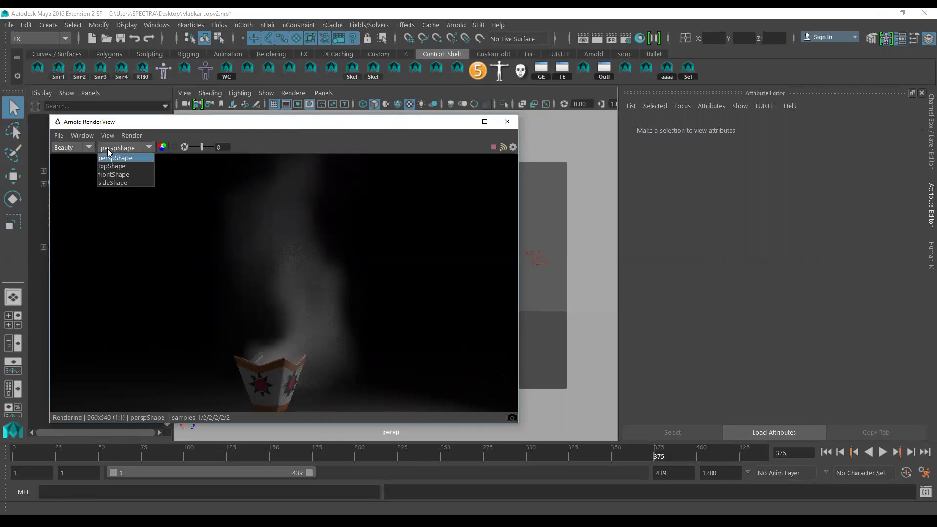
{"action": "left_click", "coordinate": [106, 136]}
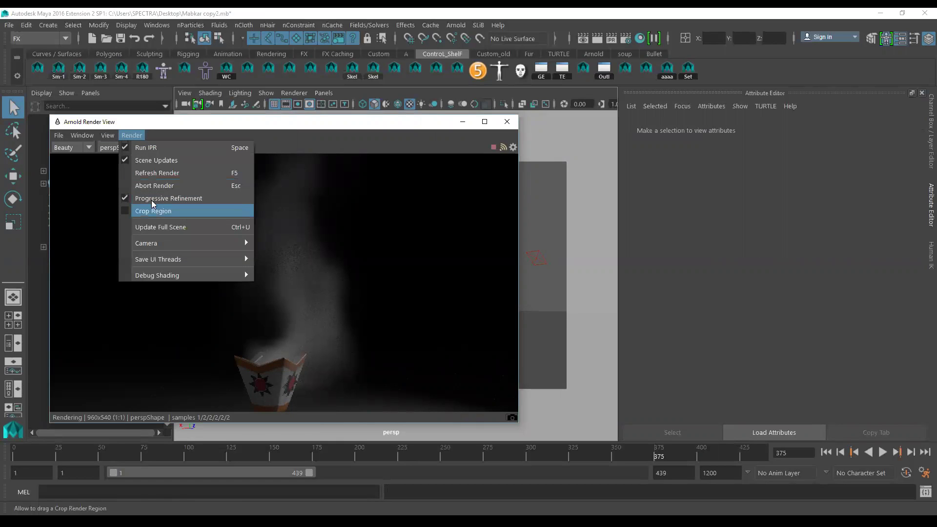
{"action": "left_click", "coordinate": [152, 209]}
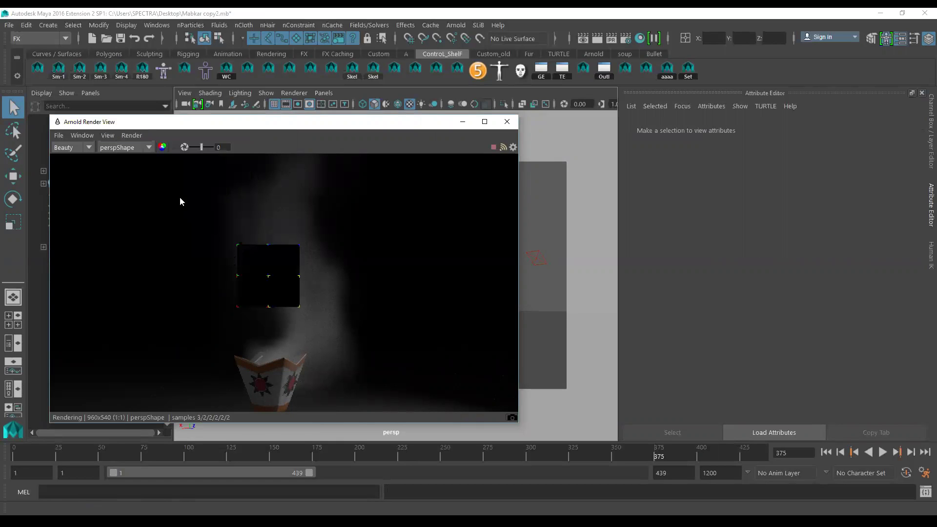
{"action": "left_click", "coordinate": [507, 122]}
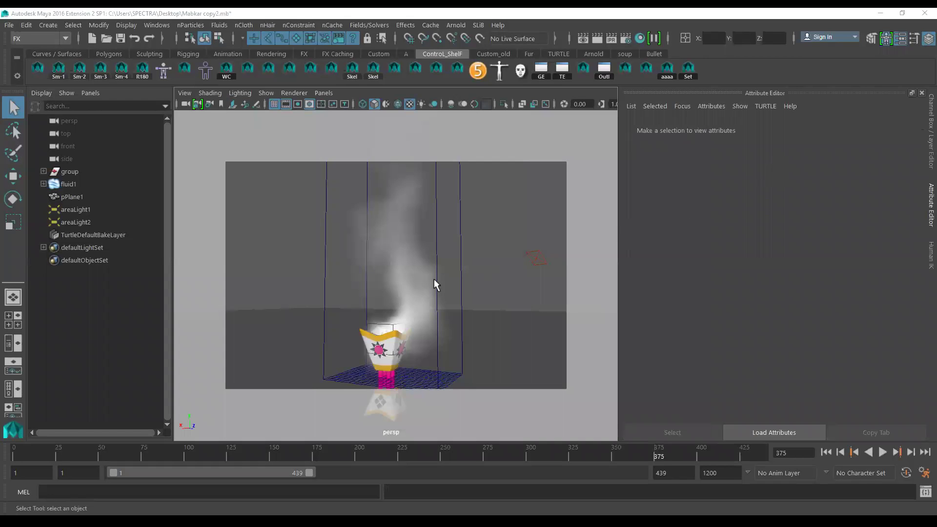
Step: Select the fluid container and scroll down through its fluidShape1 attributes
{"action": "left_click", "coordinate": [460, 223]}
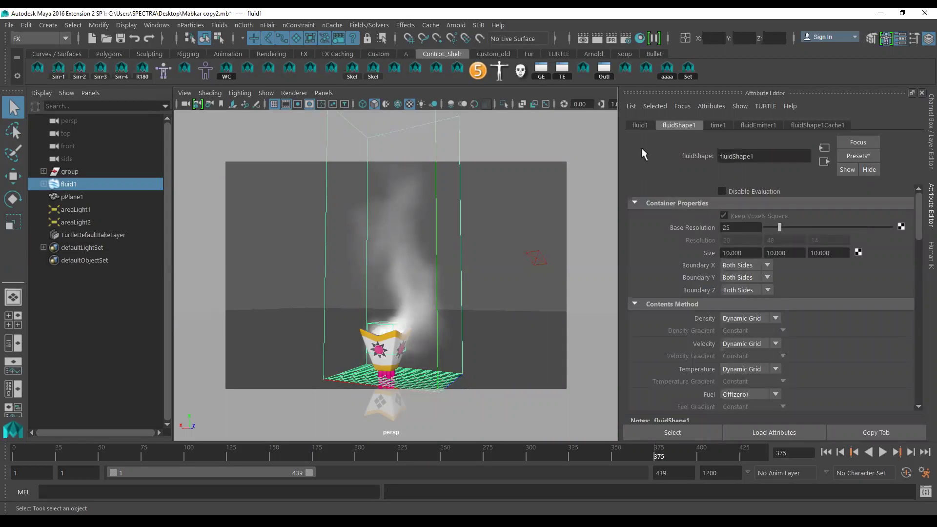
{"action": "left_click", "coordinate": [639, 126]}
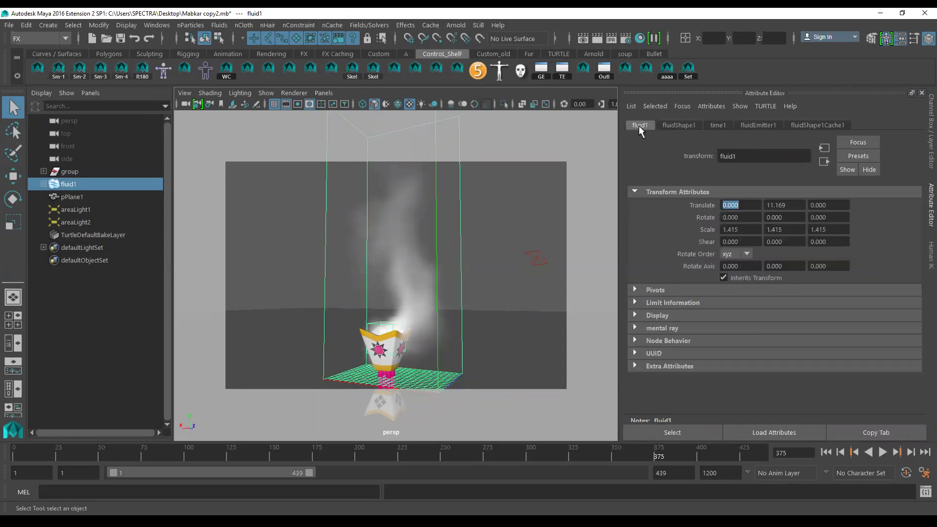
{"action": "left_click", "coordinate": [675, 125]}
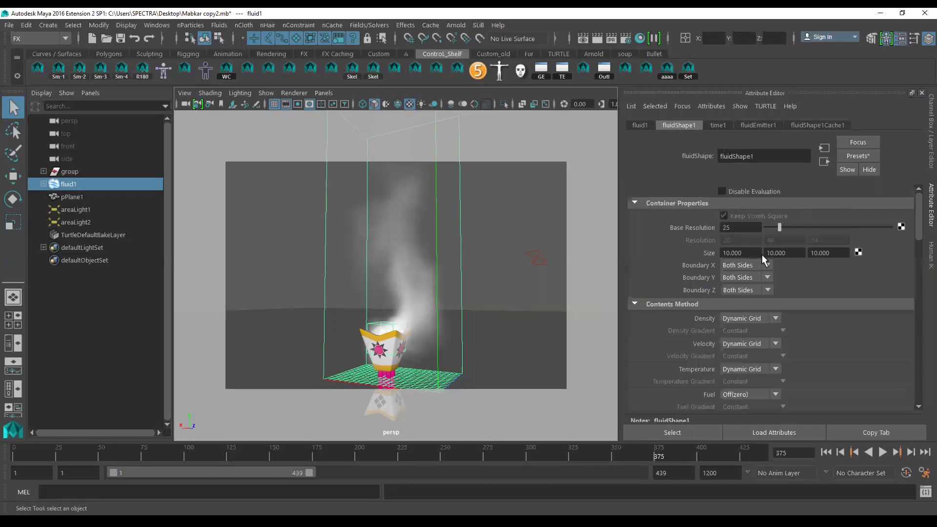
{"action": "scroll", "coordinate": [768, 284], "scroll_direction": "down", "scroll_amount": 1}
{"action": "scroll", "coordinate": [768, 285], "scroll_direction": "down", "scroll_amount": 1}
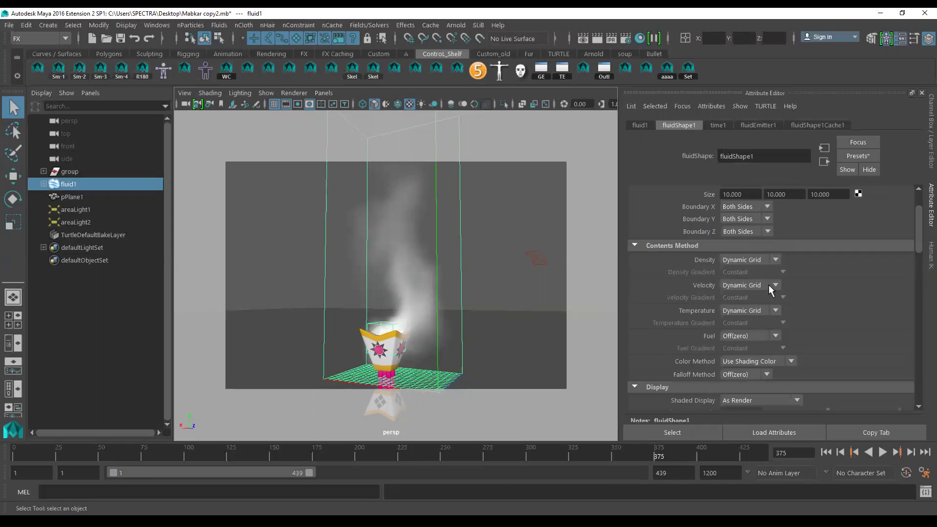
{"action": "scroll", "coordinate": [692, 275], "scroll_direction": "down", "scroll_amount": 1}
{"action": "scroll", "coordinate": [691, 276], "scroll_direction": "down", "scroll_amount": 2}
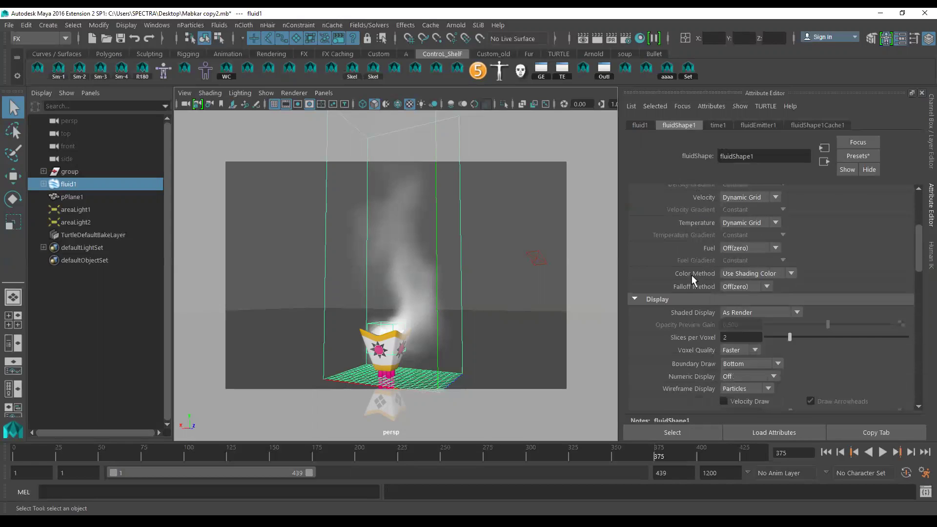
{"action": "scroll", "coordinate": [732, 211], "scroll_direction": "up", "scroll_amount": 1}
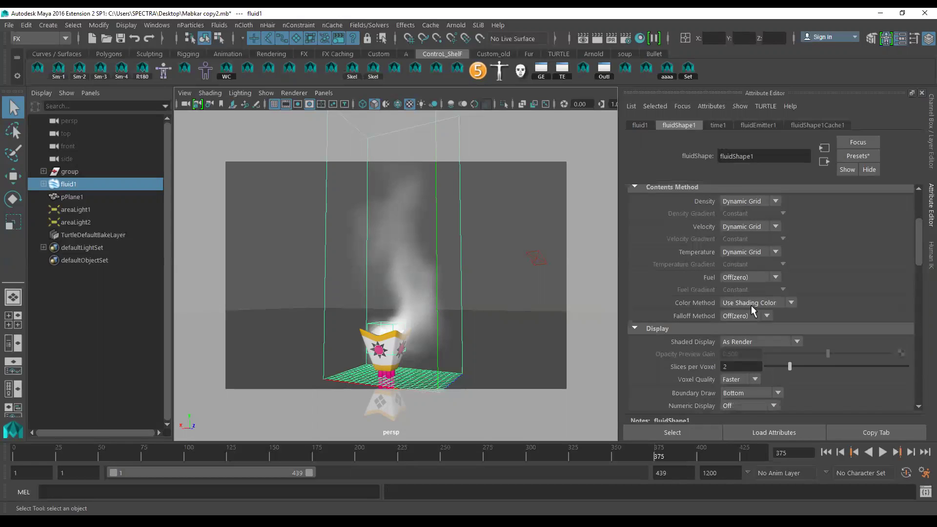
{"action": "scroll", "coordinate": [695, 329], "scroll_direction": "down", "scroll_amount": 1}
{"action": "scroll", "coordinate": [693, 328], "scroll_direction": "down", "scroll_amount": 1}
{"action": "scroll", "coordinate": [693, 329], "scroll_direction": "down", "scroll_amount": 1}
{"action": "scroll", "coordinate": [693, 328], "scroll_direction": "down", "scroll_amount": 1}
{"action": "scroll", "coordinate": [691, 320], "scroll_direction": "down", "scroll_amount": 2}
{"action": "scroll", "coordinate": [691, 320], "scroll_direction": "down", "scroll_amount": 1}
{"action": "scroll", "coordinate": [687, 305], "scroll_direction": "down", "scroll_amount": 1}
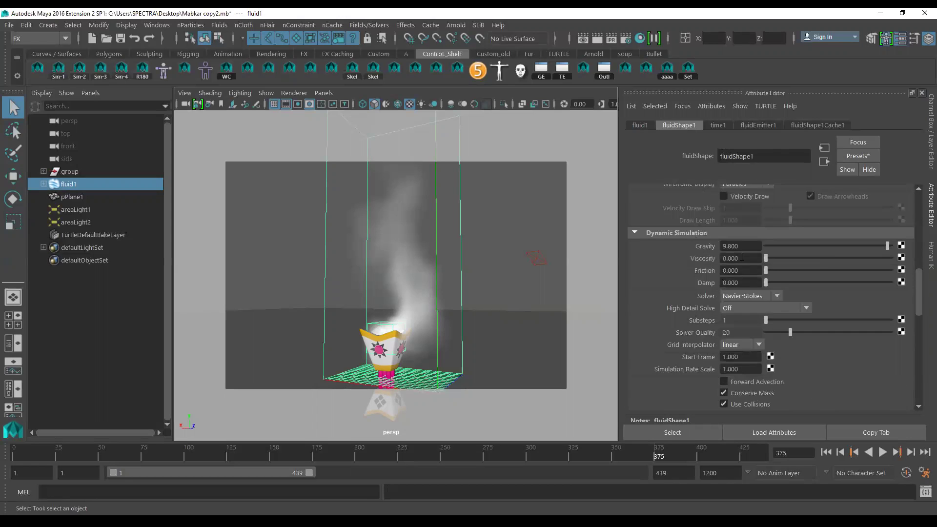
{"action": "scroll", "coordinate": [692, 276], "scroll_direction": "down", "scroll_amount": 1}
{"action": "scroll", "coordinate": [692, 276], "scroll_direction": "down", "scroll_amount": 1}
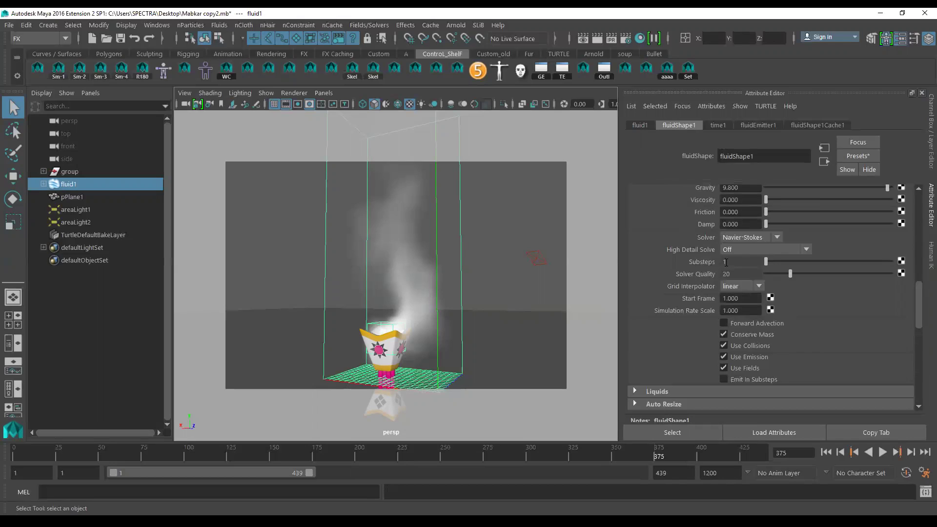
{"action": "scroll", "coordinate": [695, 286], "scroll_direction": "down", "scroll_amount": 1}
{"action": "scroll", "coordinate": [697, 286], "scroll_direction": "down", "scroll_amount": 1}
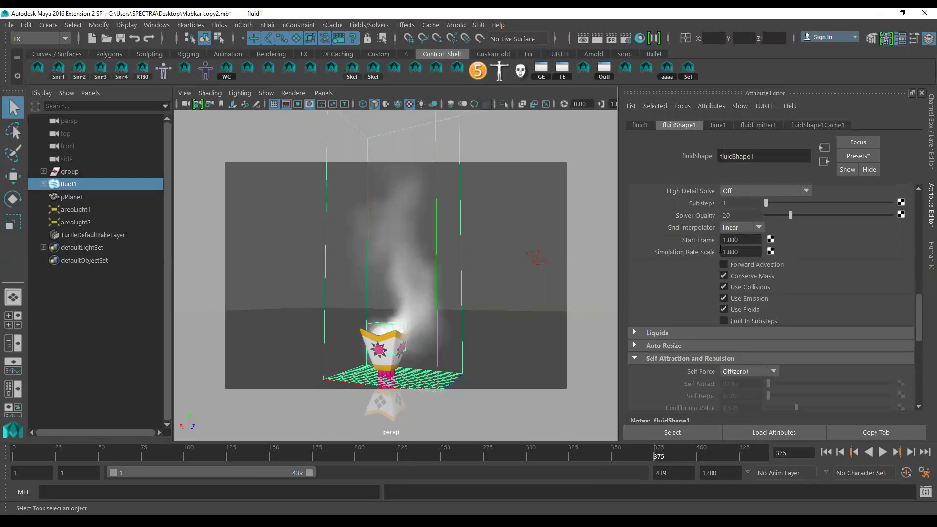
{"action": "scroll", "coordinate": [687, 270], "scroll_direction": "down", "scroll_amount": 1}
{"action": "scroll", "coordinate": [687, 270], "scroll_direction": "down", "scroll_amount": 1}
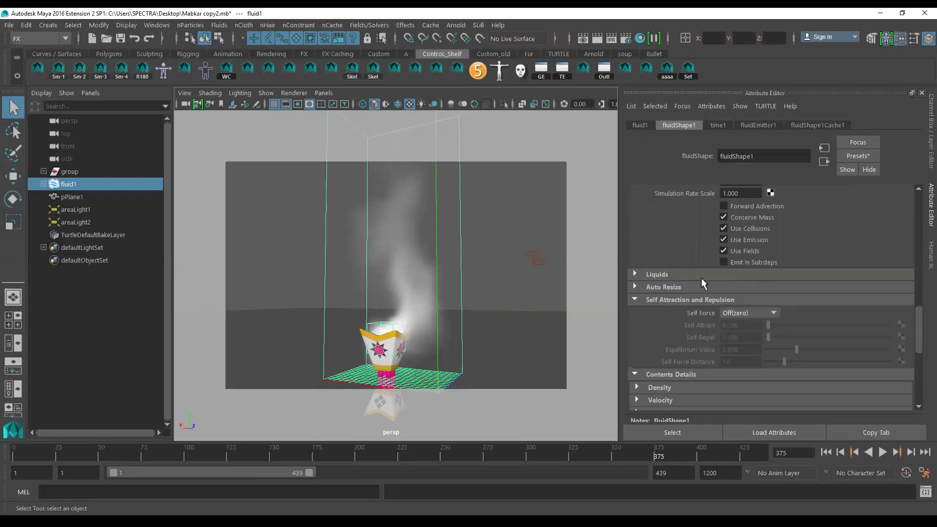
Step: Expand the Auto Resize section and orbit around the smoke container
{"action": "left_click", "coordinate": [663, 287]}
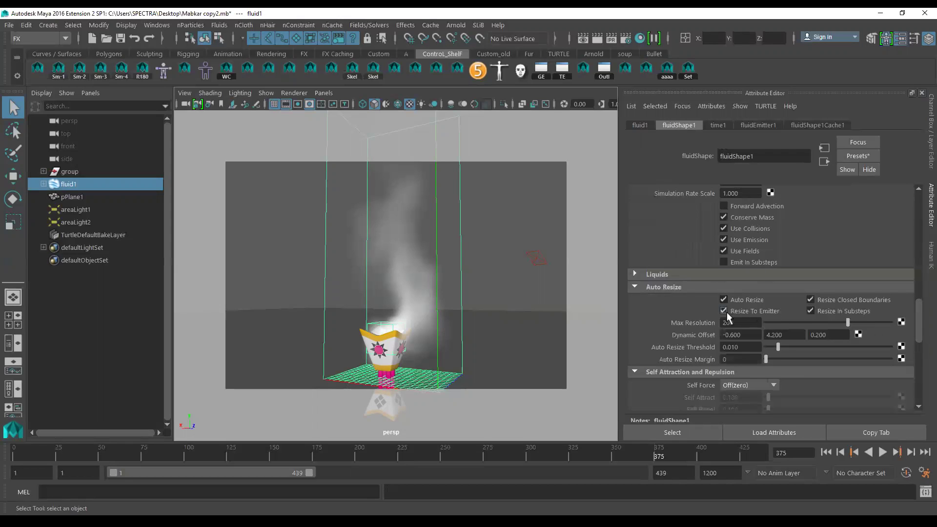
{"action": "left_click_drag", "start_coordinate": [555, 316], "coordinate": [447, 283], "text": "alt"}
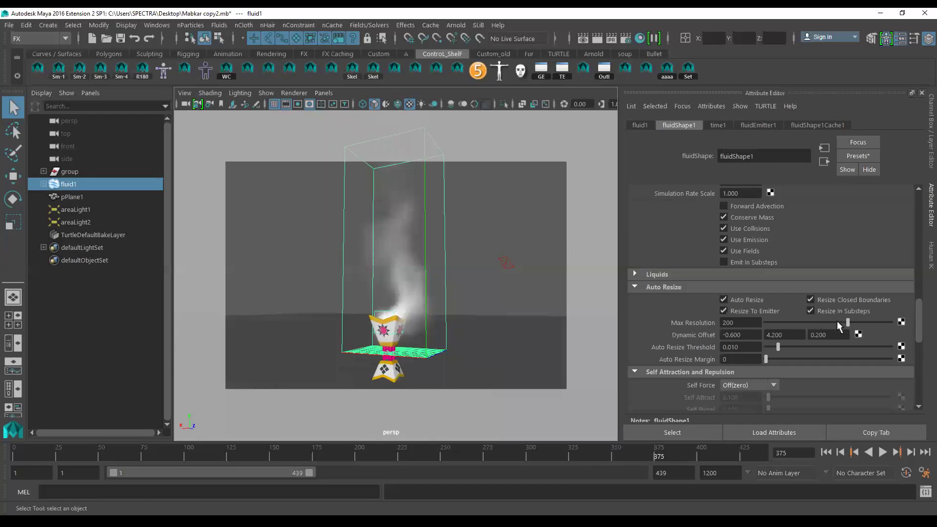
{"action": "scroll", "coordinate": [685, 330], "scroll_direction": "down", "scroll_amount": 1}
{"action": "scroll", "coordinate": [685, 331], "scroll_direction": "down", "scroll_amount": 1}
{"action": "scroll", "coordinate": [691, 318], "scroll_direction": "down", "scroll_amount": 1}
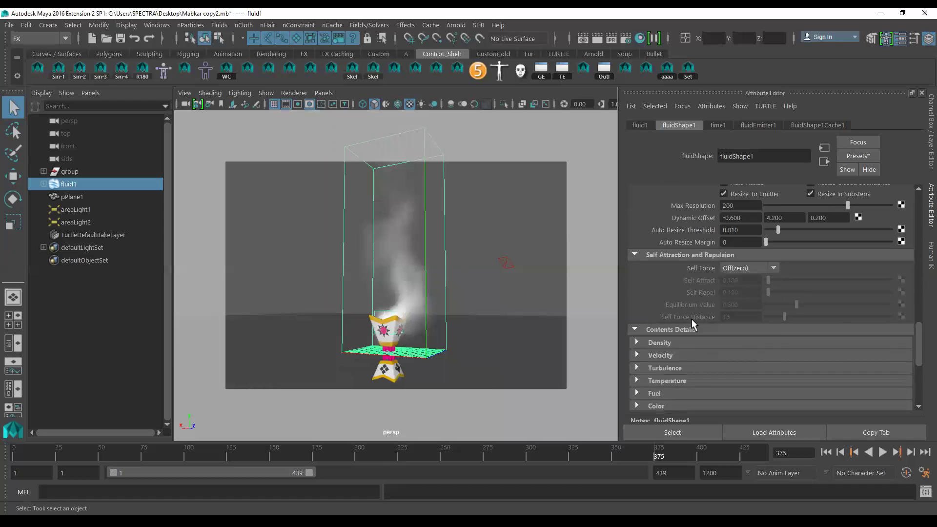
{"action": "scroll", "coordinate": [692, 318], "scroll_direction": "down", "scroll_amount": 1}
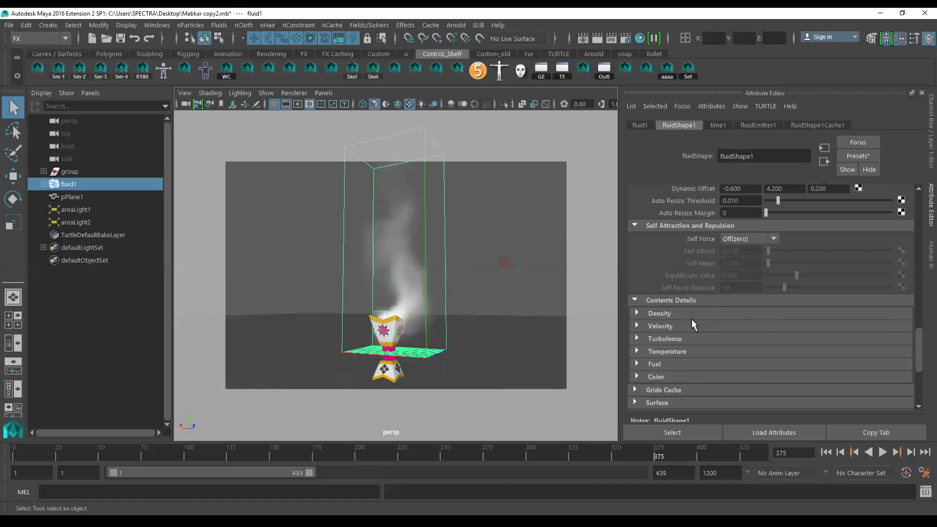
Step: Expand Density and Velocity: Density Scale 0.5, Buoyancy 1, Dissipation 0.66, Swirl 2
{"action": "left_click", "coordinate": [657, 313]}
{"action": "scroll", "coordinate": [656, 341], "scroll_direction": "down", "scroll_amount": 1}
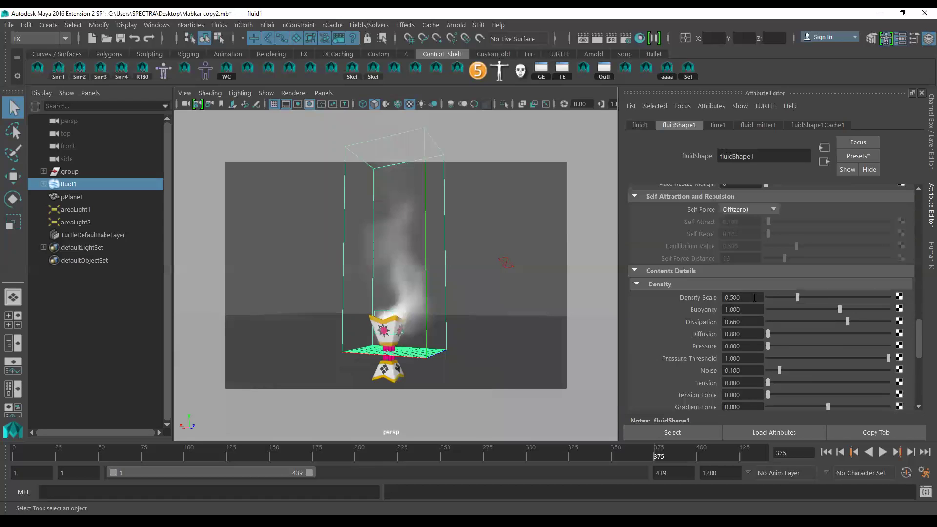
{"action": "scroll", "coordinate": [741, 340], "scroll_direction": "down", "scroll_amount": 1}
{"action": "scroll", "coordinate": [742, 340], "scroll_direction": "down", "scroll_amount": 1}
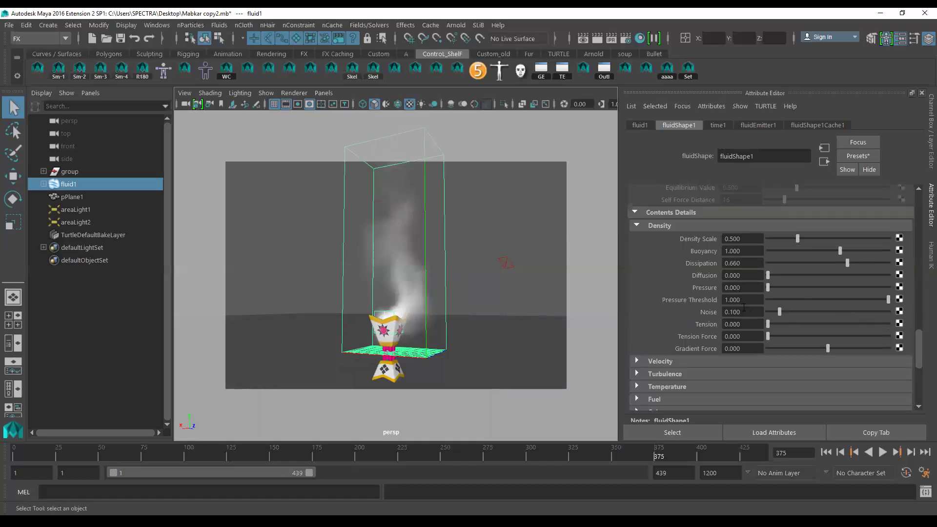
{"action": "left_click", "coordinate": [659, 363]}
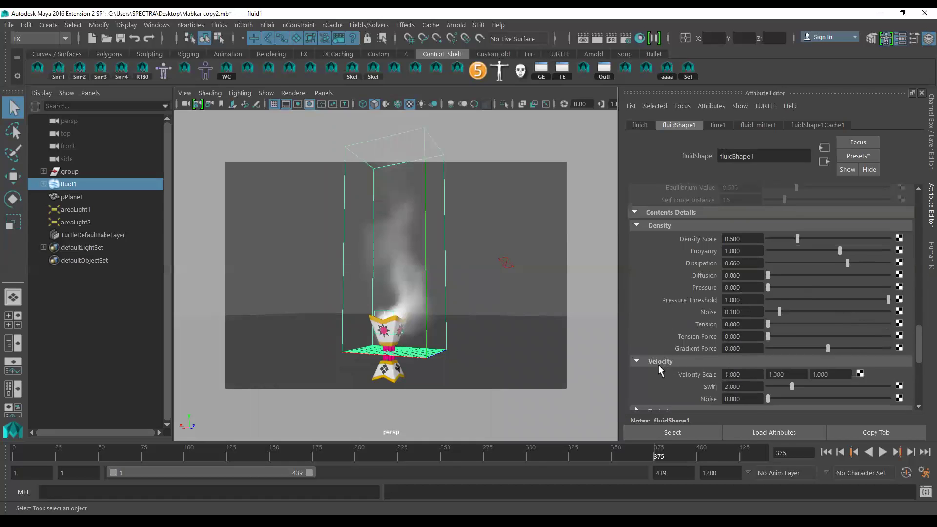
{"action": "scroll", "coordinate": [657, 365], "scroll_direction": "down", "scroll_amount": 2}
{"action": "scroll", "coordinate": [657, 364], "scroll_direction": "down", "scroll_amount": 1}
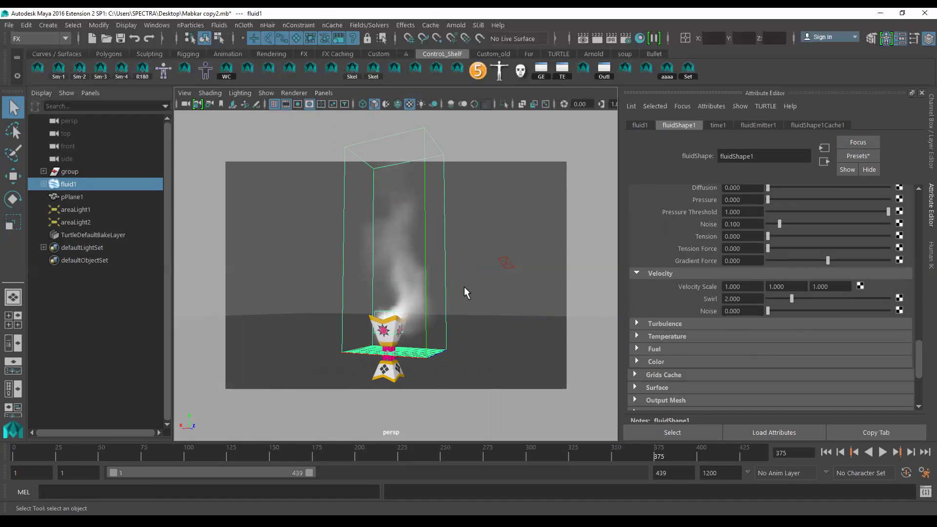
Step: Frame the burner, select its cup mesh and attempt Fluids > Make Collide
{"action": "right_click_drag", "start_coordinate": [464, 286], "coordinate": [520, 308], "text": "alt"}
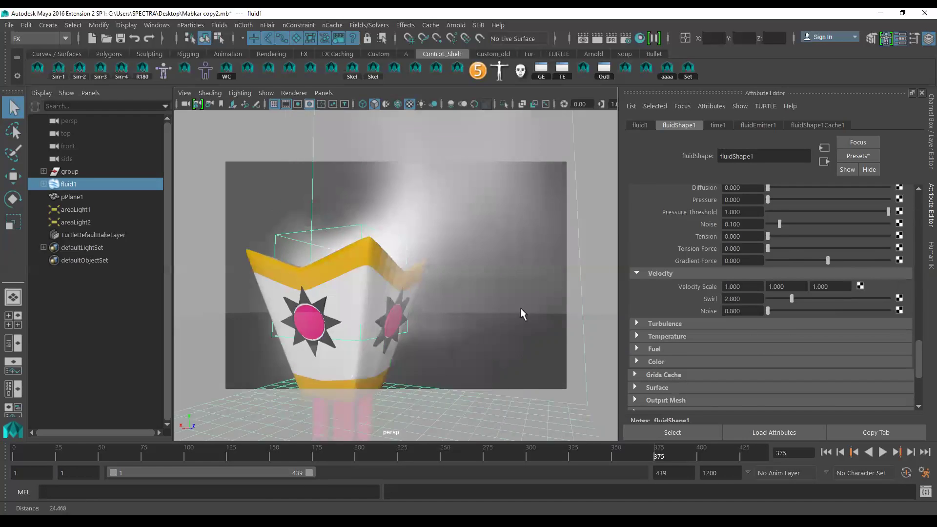
{"action": "left_click_drag", "start_coordinate": [520, 308], "coordinate": [402, 282], "text": "alt"}
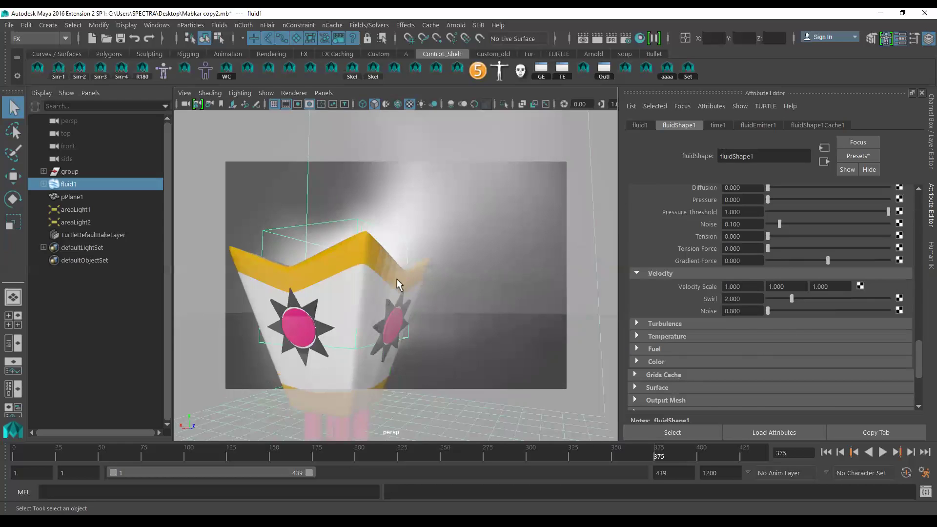
{"action": "right_click_drag", "start_coordinate": [432, 286], "coordinate": [332, 272], "text": "alt"}
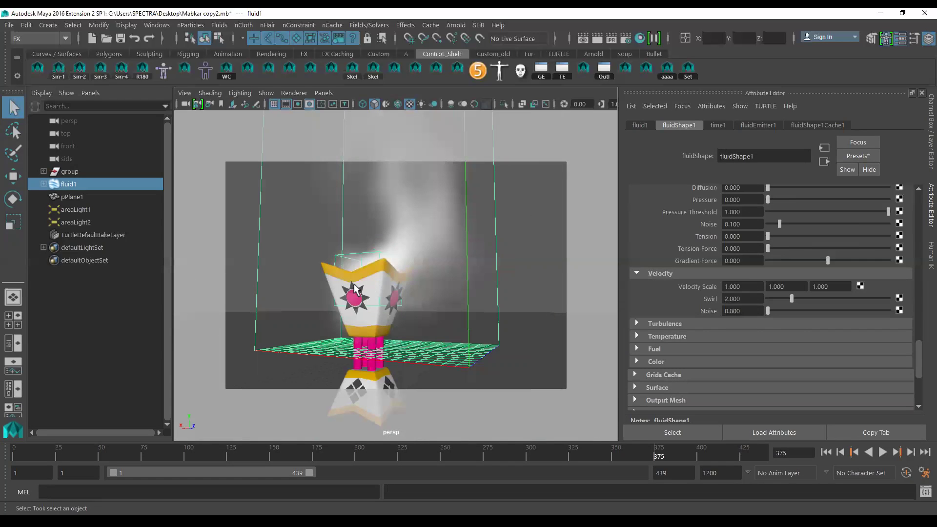
{"action": "left_click", "coordinate": [324, 268]}
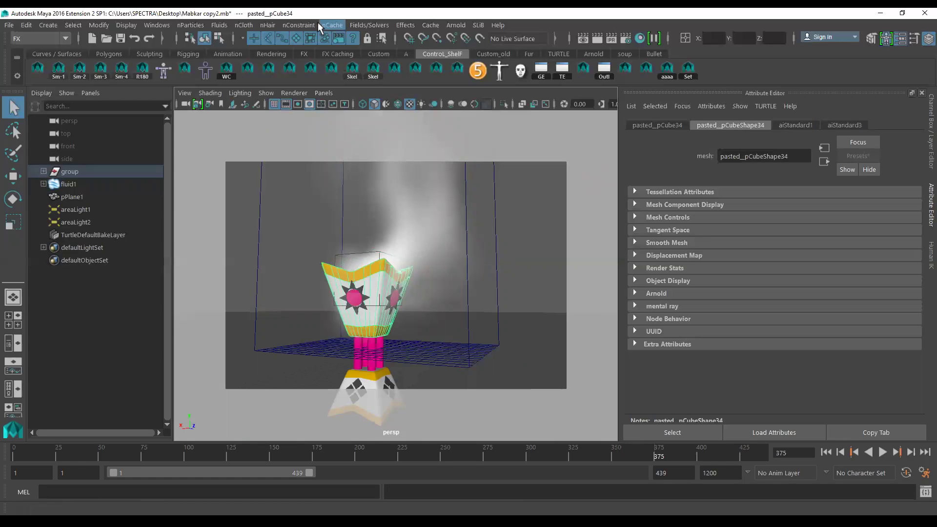
{"action": "left_click", "coordinate": [244, 25]}
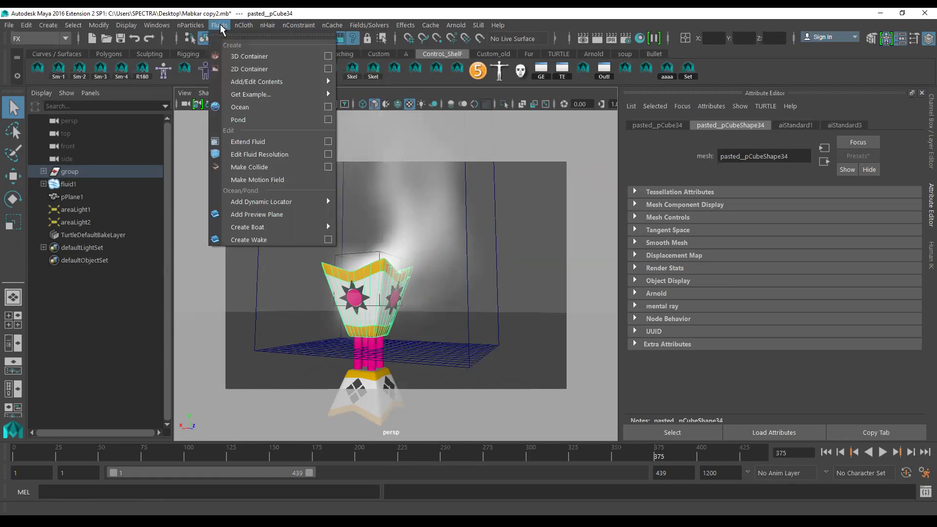
{"action": "left_click", "coordinate": [272, 167]}
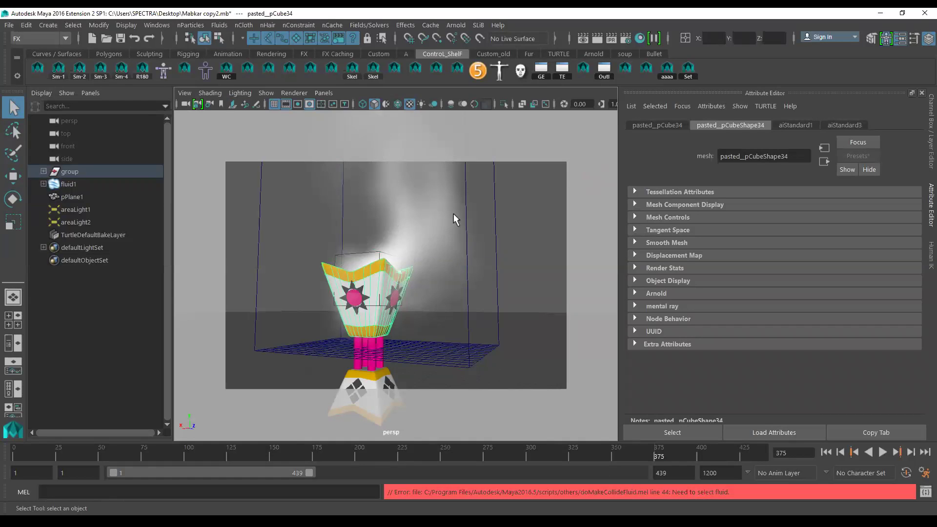
Step: Select fluid1 plus the cup mesh and apply Fluids > Make Collide
{"action": "left_click", "coordinate": [407, 25]}
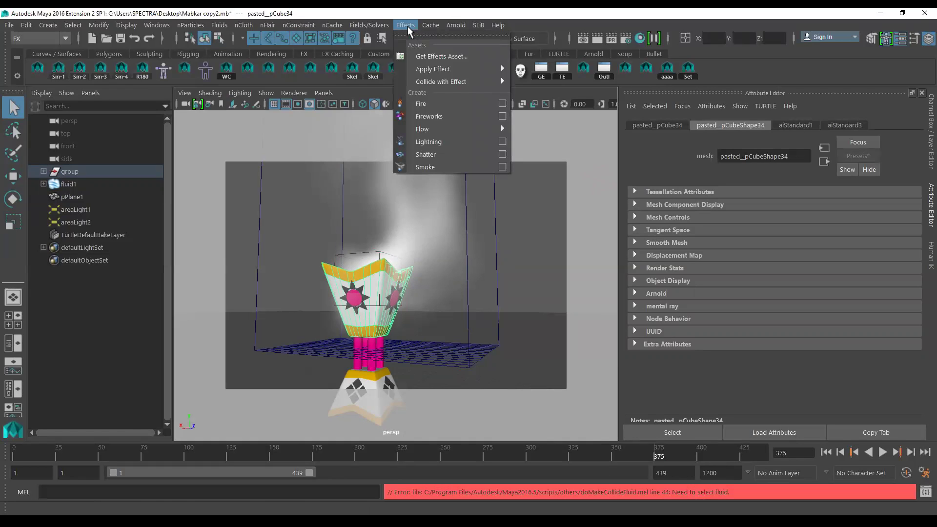
{"action": "left_click", "coordinate": [407, 26]}
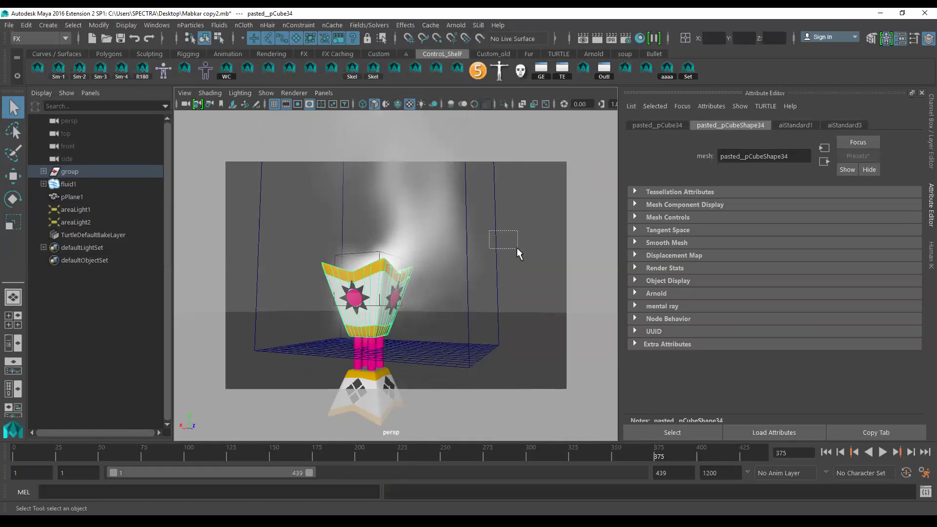
{"action": "left_click", "coordinate": [496, 244]}
{"action": "left_click", "coordinate": [330, 275], "text": "shift"}
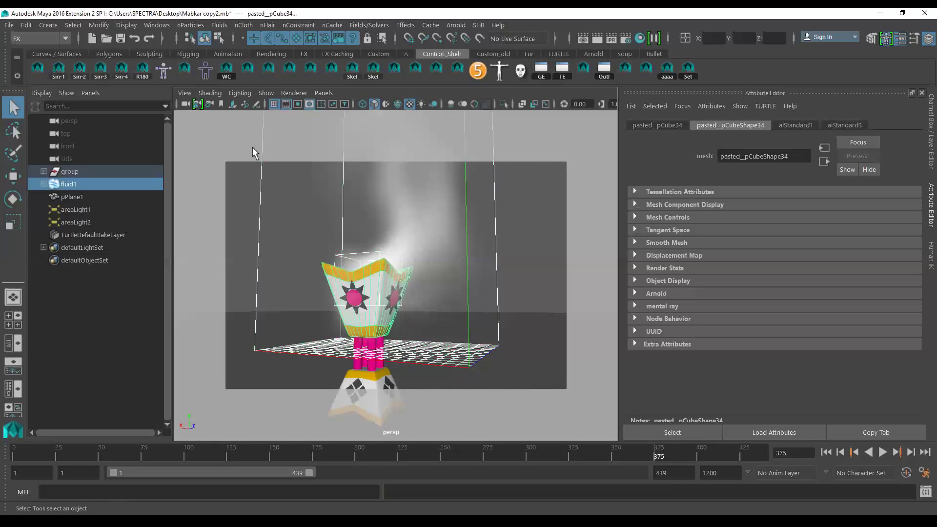
{"action": "left_click", "coordinate": [219, 25]}
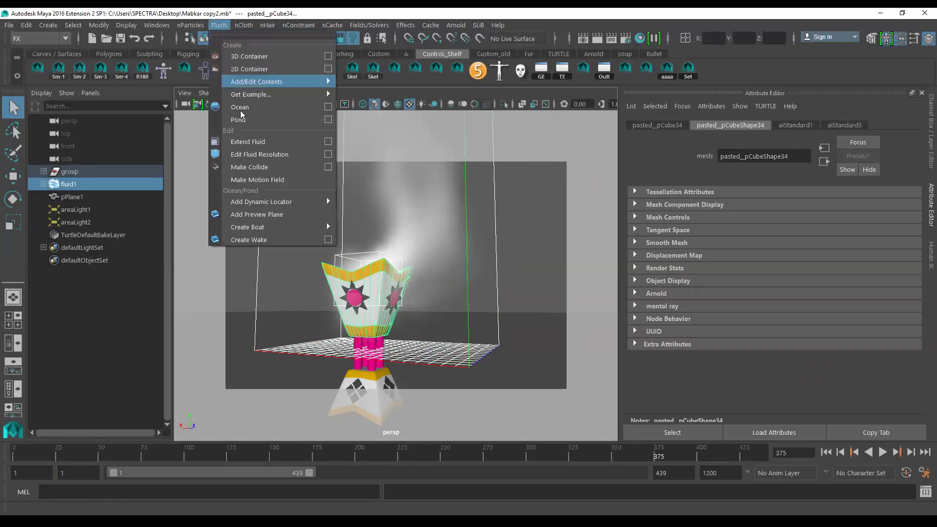
{"action": "left_click", "coordinate": [257, 167]}
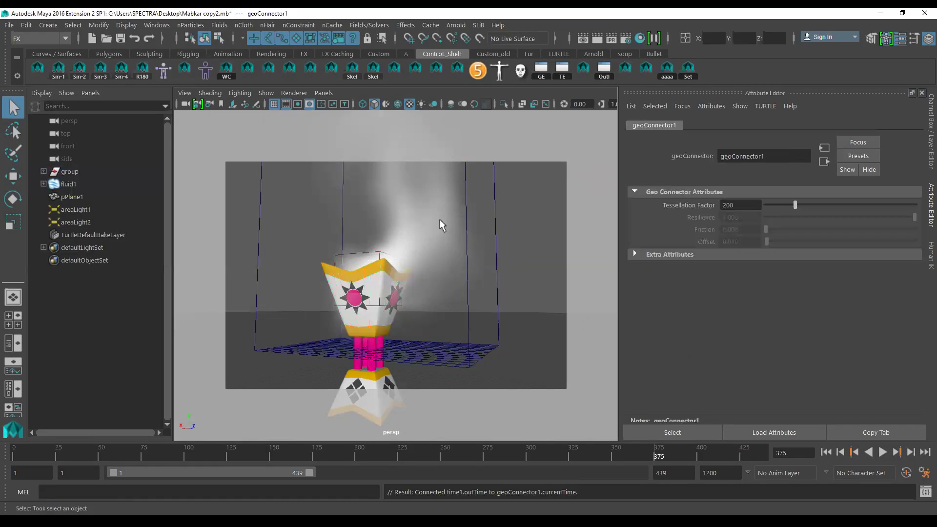
Step: Replay the smoke from frame 1, stop at frame 207, and reselect fluid1
{"action": "left_click", "coordinate": [826, 450]}
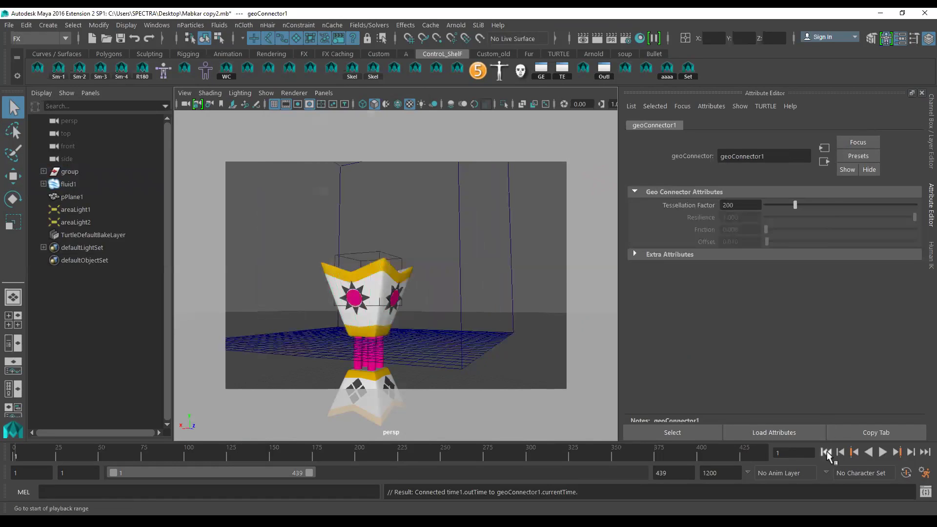
{"action": "left_click", "coordinate": [881, 453]}
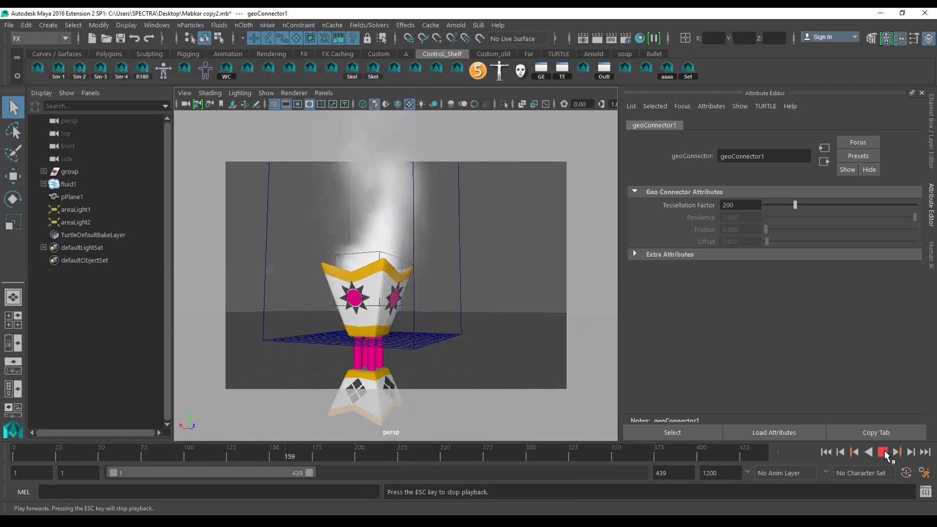
{"action": "left_click", "coordinate": [883, 453]}
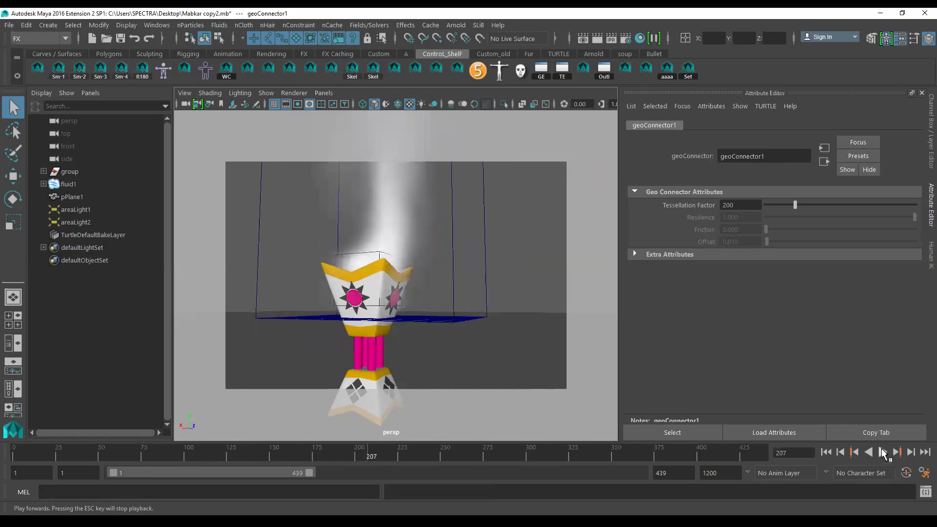
{"action": "left_click_drag", "start_coordinate": [499, 244], "coordinate": [508, 254]}
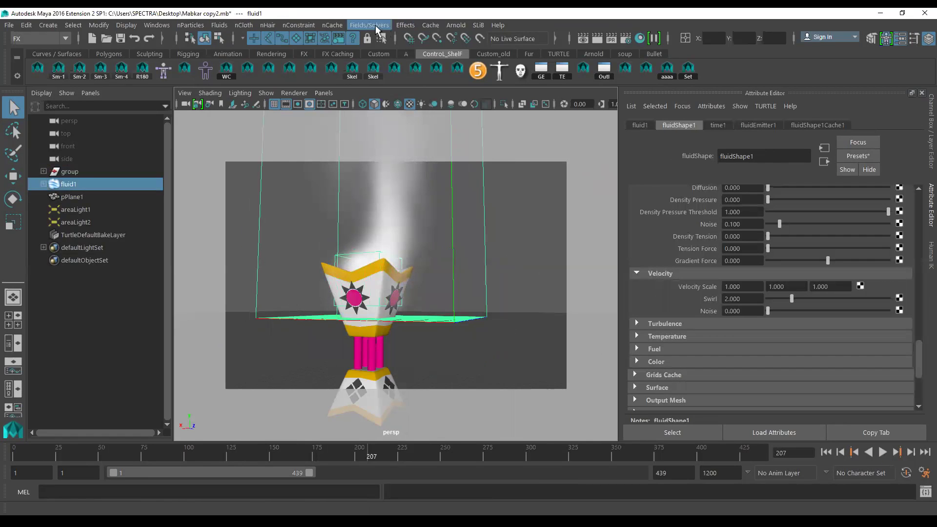
Step: Delete the fluid's cached simulation and return to frame 1
{"action": "left_click", "coordinate": [336, 29]}
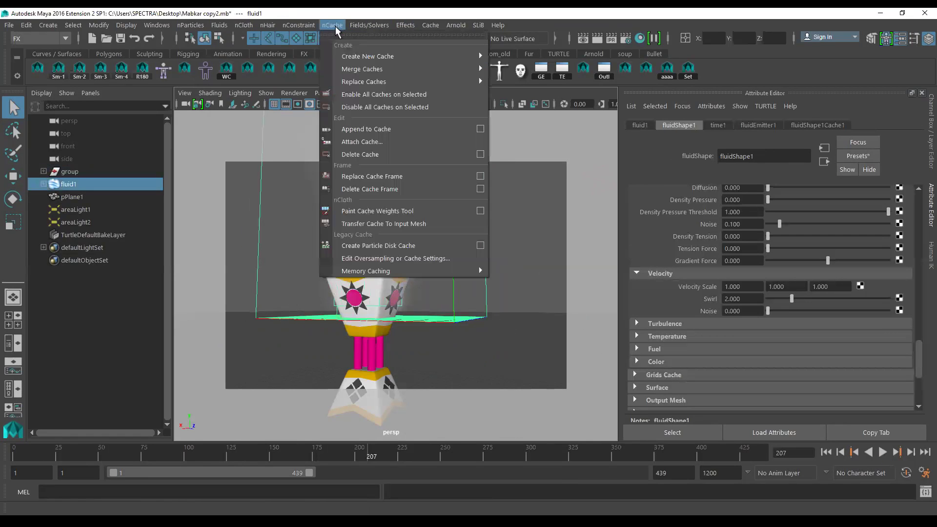
{"action": "left_click", "coordinate": [382, 153]}
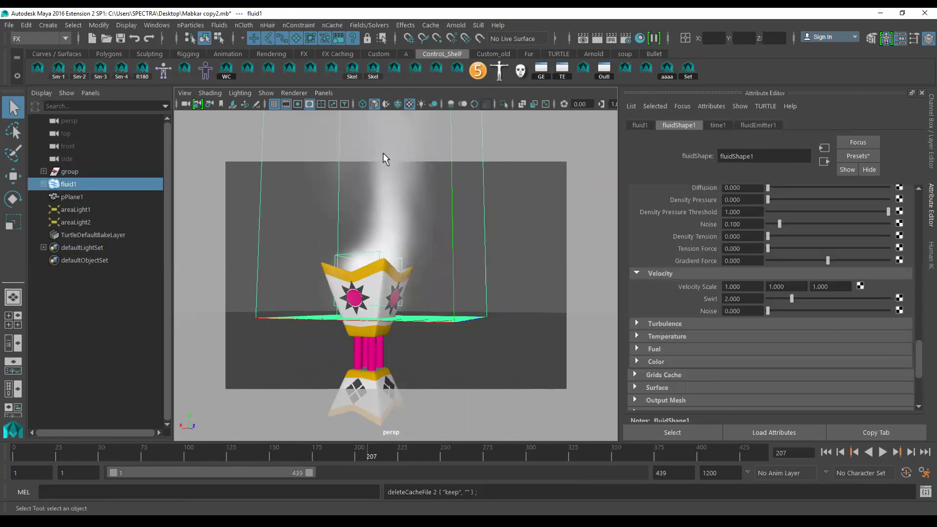
{"action": "left_click", "coordinate": [826, 451]}
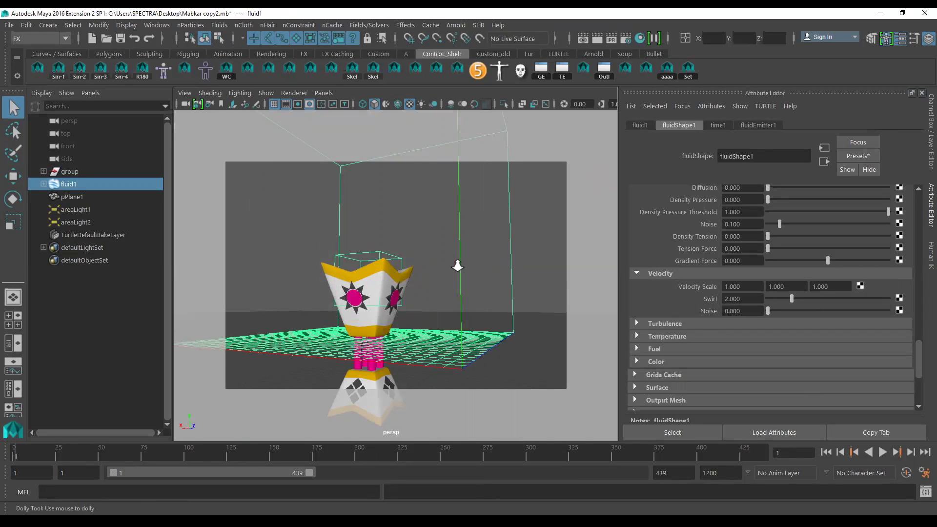
Step: Set the middle Velocity Scale to 3 and preview the smoke up to frame 172
{"action": "left_click_drag", "start_coordinate": [482, 295], "coordinate": [768, 325], "text": "alt"}
{"action": "left_click", "coordinate": [789, 286]}
{"action": "type", "text": "3"}
{"action": "key", "text": "Return"}
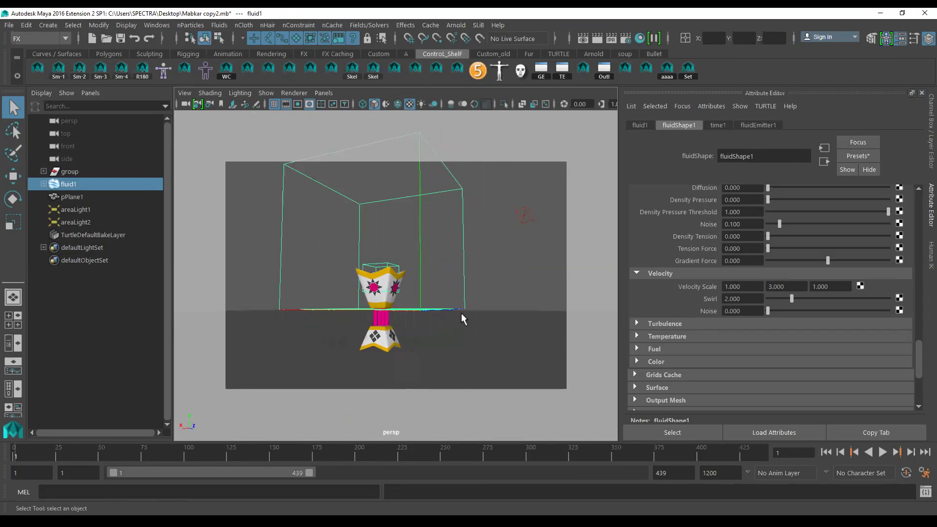
{"action": "left_click_drag", "start_coordinate": [462, 311], "coordinate": [468, 329], "text": "alt"}
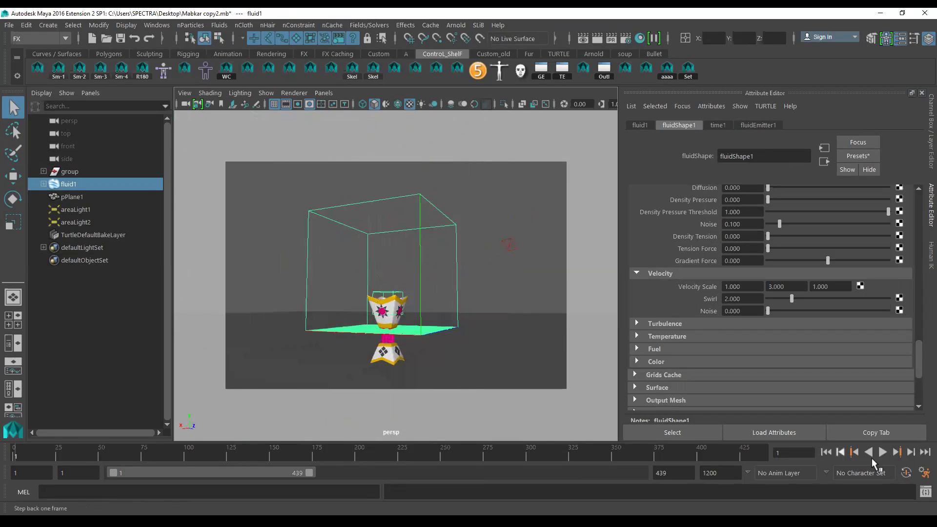
{"action": "left_click", "coordinate": [882, 451]}
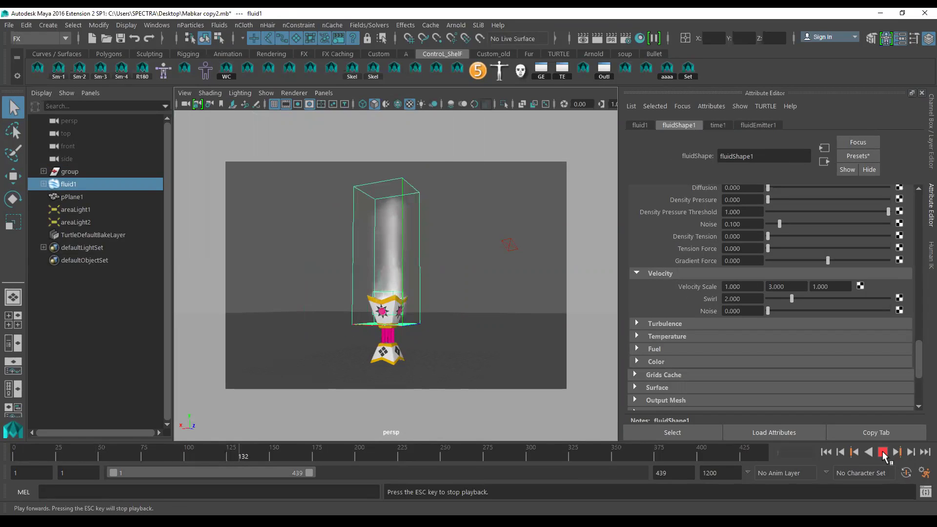
{"action": "left_click", "coordinate": [882, 452]}
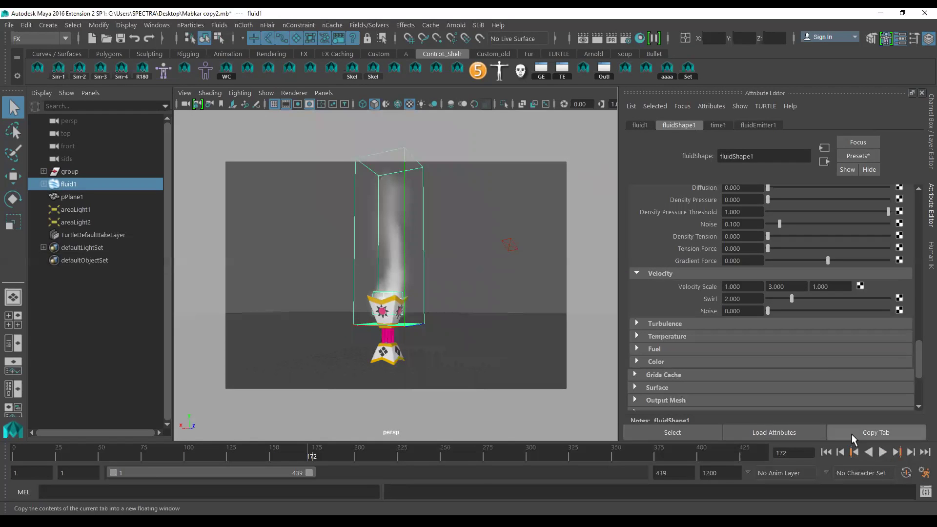
Step: Change the vertical Velocity Scale to -3 and rewind to frame 1
{"action": "left_click", "coordinate": [787, 288]}
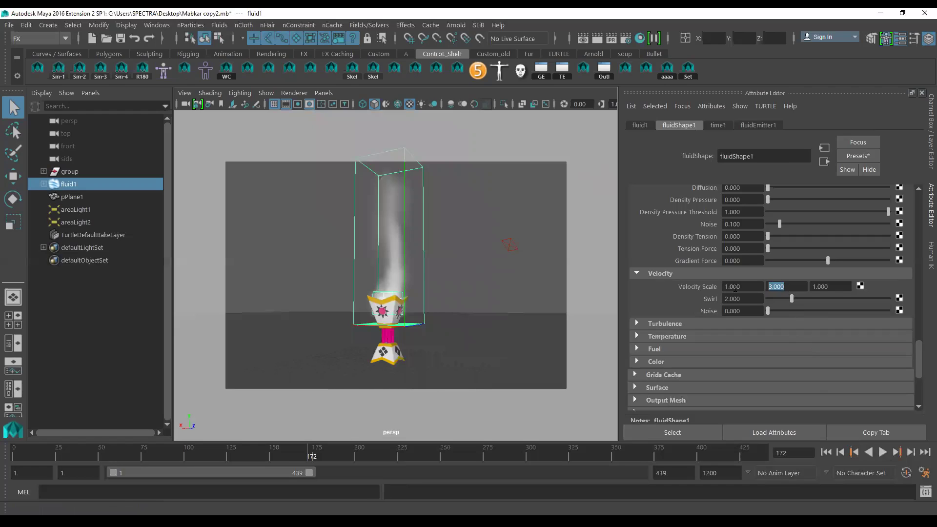
{"action": "type", "text": "-3"}
{"action": "key", "text": "Return"}
{"action": "left_click", "coordinate": [825, 451]}
Step: Preview the reversed-velocity smoke around the burner, then stop and rewind to frame 1
{"action": "left_click", "coordinate": [882, 452]}
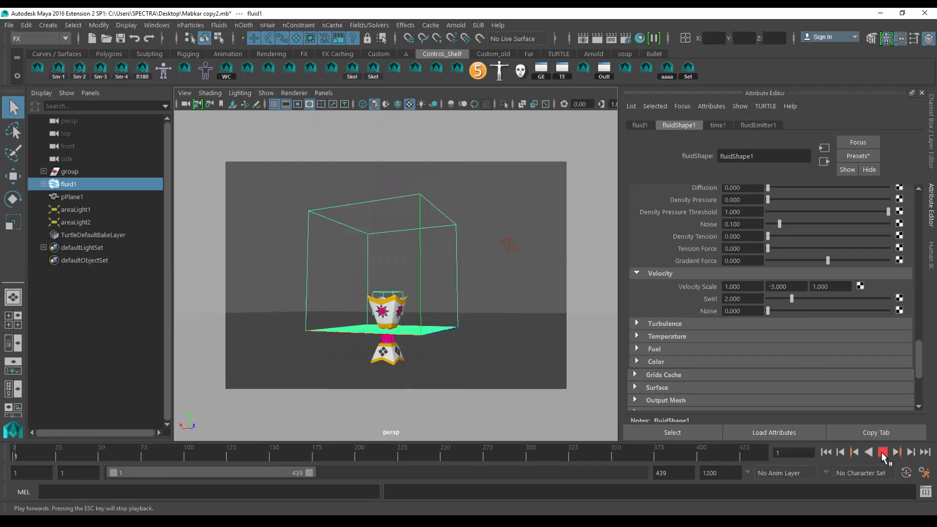
{"action": "scroll", "coordinate": [512, 373], "scroll_direction": "up", "scroll_amount": 3}
{"action": "scroll", "coordinate": [511, 300], "scroll_direction": "up", "scroll_amount": 3}
{"action": "scroll", "coordinate": [510, 300], "scroll_direction": "up", "scroll_amount": 2}
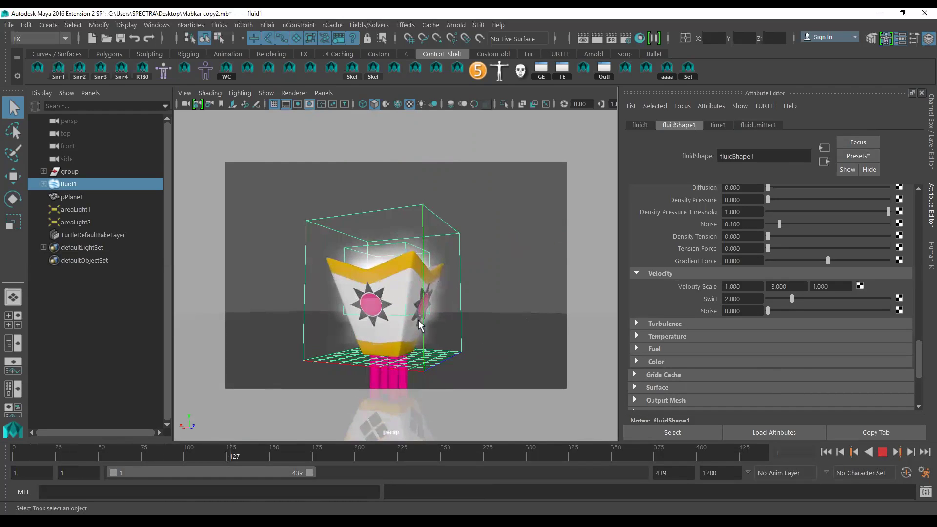
{"action": "mouse_move", "coordinate": [519, 323]}
{"action": "left_mouse_down", "text": "alt"}
{"action": "mouse_move", "coordinate": [494, 314]}
{"action": "mouse_move", "coordinate": [565, 326]}
{"action": "mouse_move", "coordinate": [554, 338]}
{"action": "mouse_move", "coordinate": [509, 324]}
{"action": "mouse_move", "coordinate": [527, 317]}
{"action": "left_mouse_up", "text": "alt"}
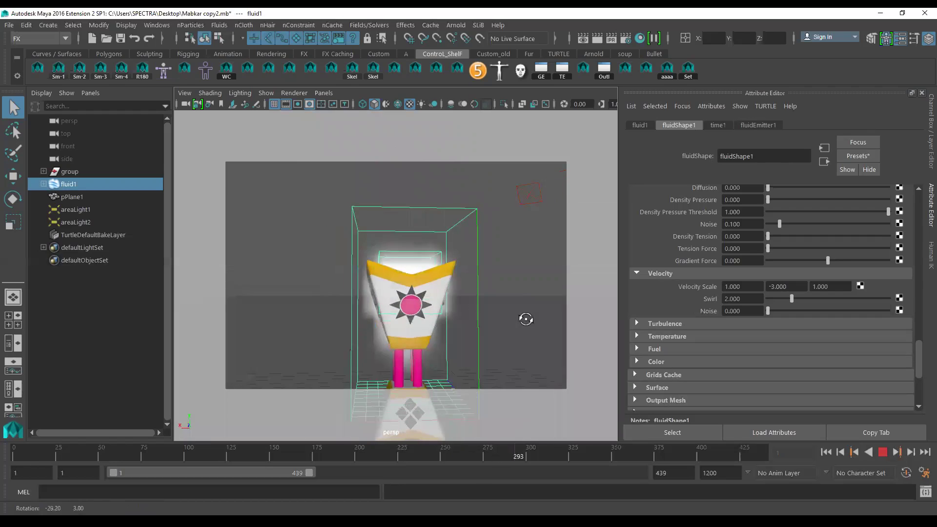
{"action": "mouse_move", "coordinate": [522, 329]}
{"action": "right_mouse_down", "text": "alt"}
{"action": "mouse_move", "coordinate": [548, 329]}
{"action": "mouse_move", "coordinate": [496, 341]}
{"action": "mouse_move", "coordinate": [452, 293]}
{"action": "right_mouse_up", "text": "alt"}
{"action": "left_click", "coordinate": [881, 452]}
{"action": "left_click", "coordinate": [826, 452]}
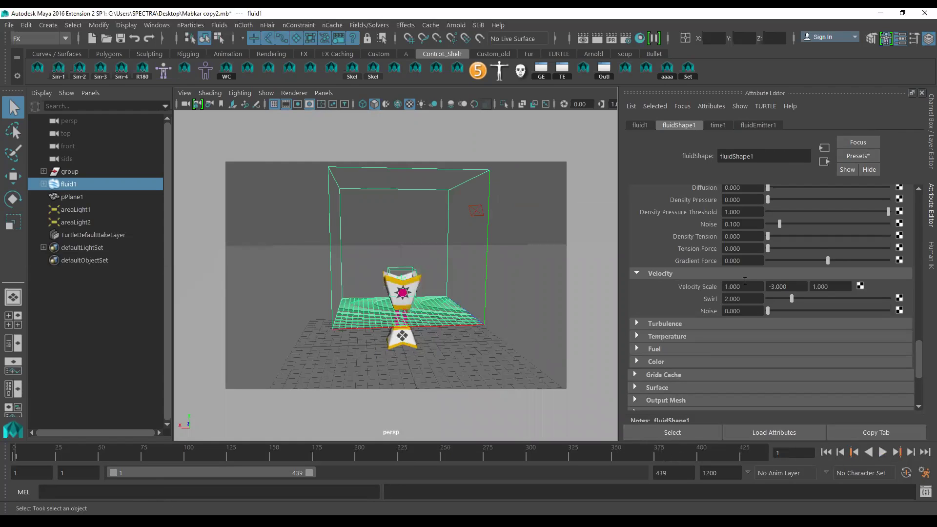
Step: Enter Velocity Scale values 3, 1, 3 and tumble to a lower frontal view
{"action": "left_click_drag", "start_coordinate": [787, 287], "coordinate": [721, 288]}
{"action": "type", "text": "1"}
{"action": "key", "text": "Return"}
{"action": "type", "text": "3"}
{"action": "key", "text": "Tab"}
{"action": "key", "text": "Tab"}
{"action": "type", "text": "3"}
{"action": "key", "text": "Return"}
{"action": "mouse_move", "coordinate": [467, 332]}
{"action": "left_mouse_down", "text": "alt"}
{"action": "mouse_move", "coordinate": [447, 298]}
{"action": "mouse_move", "coordinate": [442, 309]}
{"action": "left_mouse_up", "text": "alt"}
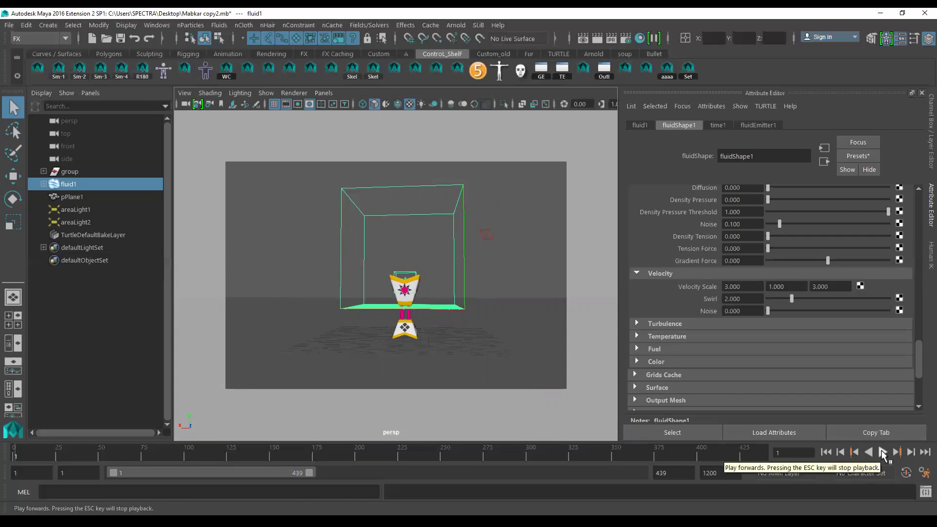
Step: Play the smoke and drag Velocity Swirl from 2 up to 5.142 while watching it
{"action": "left_click", "coordinate": [882, 452]}
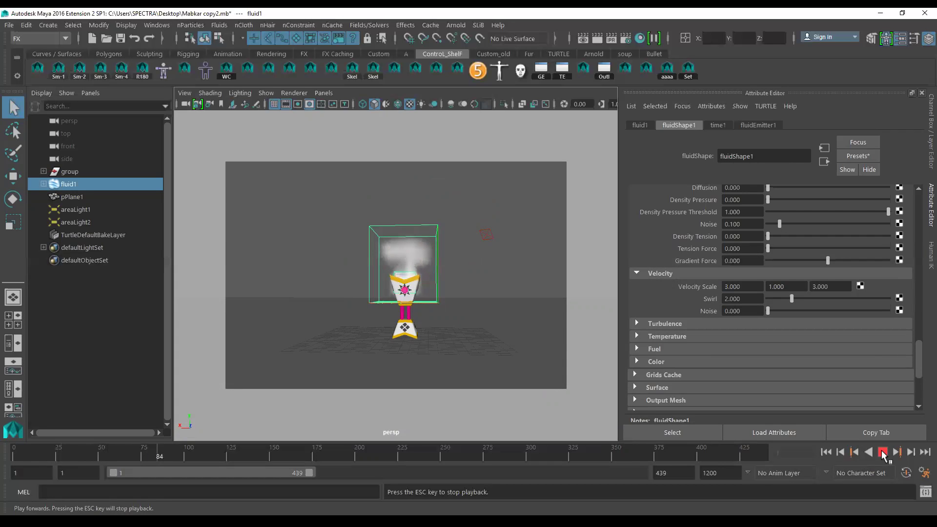
{"action": "mouse_move", "coordinate": [459, 306]}
{"action": "left_mouse_down", "text": "alt"}
{"action": "mouse_move", "coordinate": [278, 309]}
{"action": "mouse_move", "coordinate": [428, 309]}
{"action": "left_mouse_up", "text": "alt"}
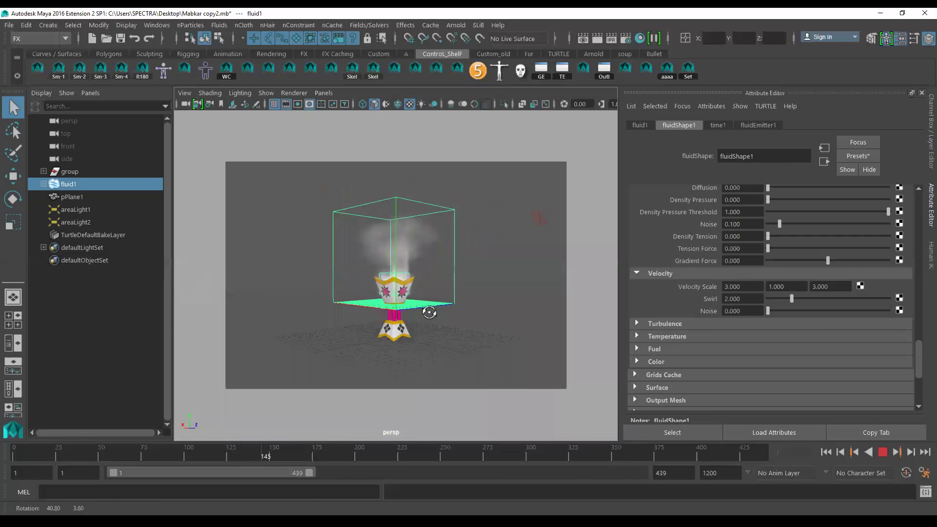
{"action": "mouse_move", "coordinate": [519, 320]}
{"action": "left_mouse_down", "text": "alt"}
{"action": "mouse_move", "coordinate": [433, 319]}
{"action": "mouse_move", "coordinate": [473, 309]}
{"action": "mouse_move", "coordinate": [429, 308]}
{"action": "mouse_move", "coordinate": [482, 318]}
{"action": "mouse_move", "coordinate": [456, 303]}
{"action": "mouse_move", "coordinate": [533, 305]}
{"action": "mouse_move", "coordinate": [470, 292]}
{"action": "mouse_move", "coordinate": [500, 291]}
{"action": "mouse_move", "coordinate": [376, 293]}
{"action": "mouse_move", "coordinate": [441, 300]}
{"action": "left_mouse_up", "text": "alt"}
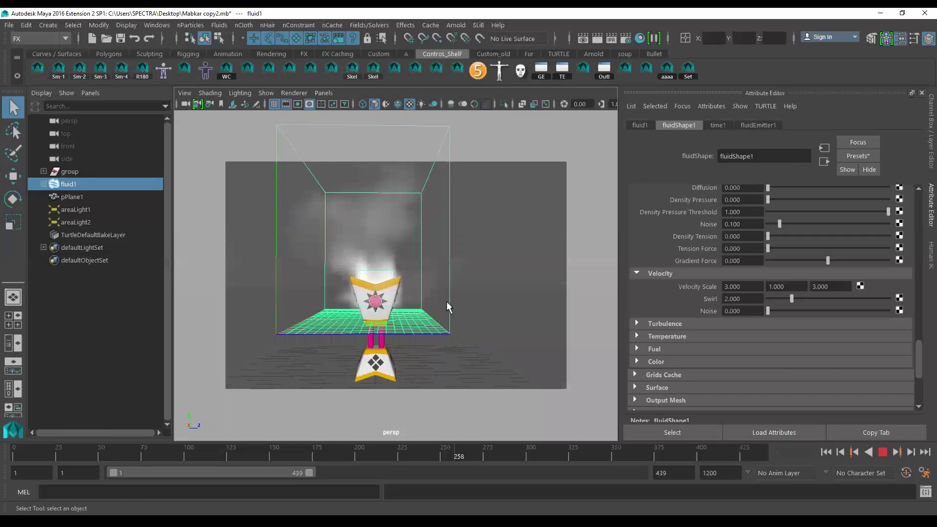
{"action": "right_click_drag", "start_coordinate": [479, 303], "coordinate": [464, 286], "text": "alt"}
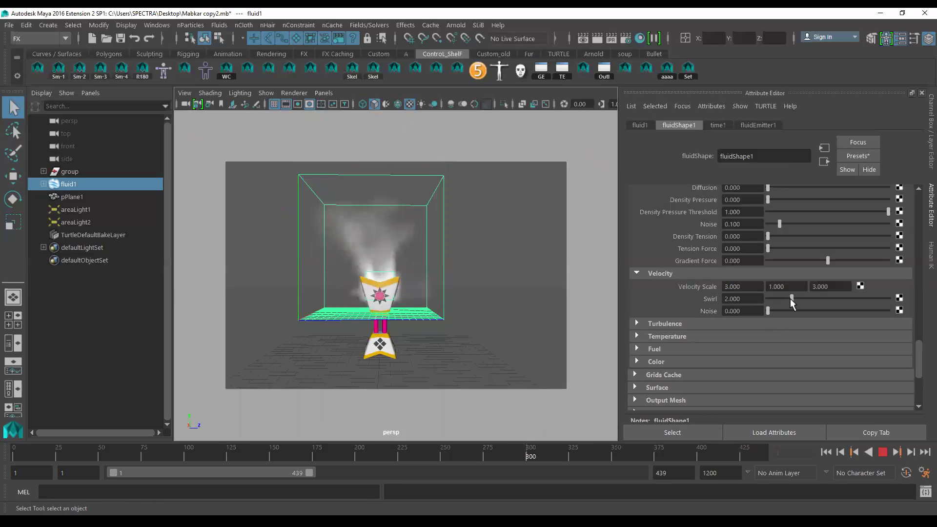
{"action": "left_click_drag", "start_coordinate": [790, 297], "coordinate": [821, 297]}
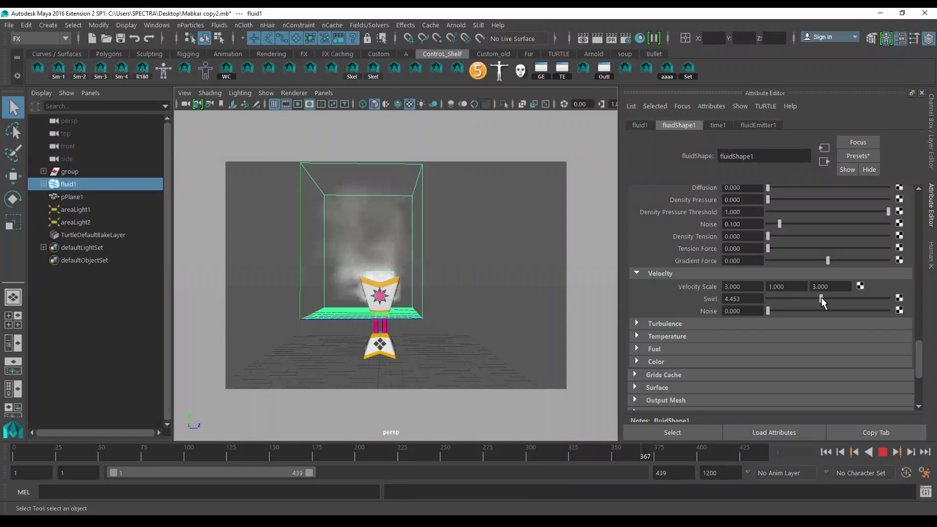
{"action": "left_click_drag", "start_coordinate": [821, 299], "coordinate": [830, 300]}
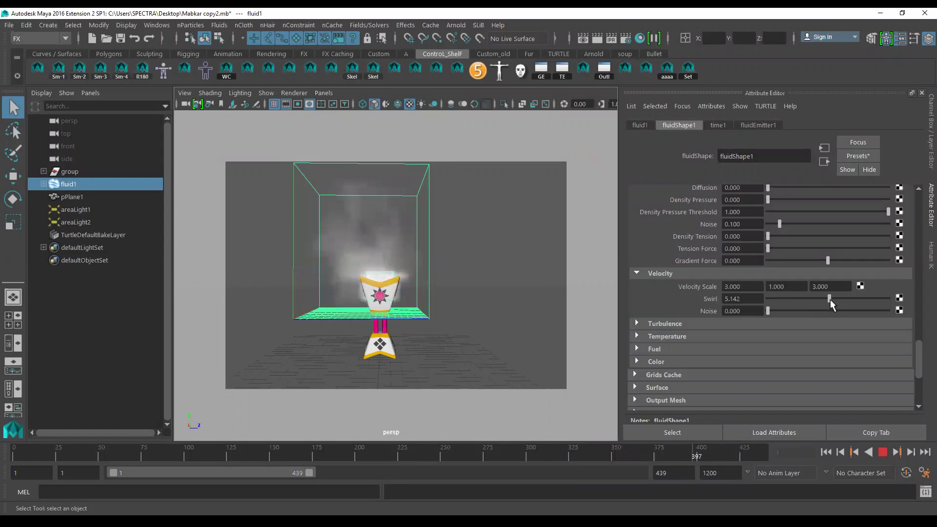
Step: Restart the simulation from frame 1 and set Velocity Noise to about 0.263
{"action": "left_click", "coordinate": [882, 452]}
{"action": "left_click", "coordinate": [824, 452]}
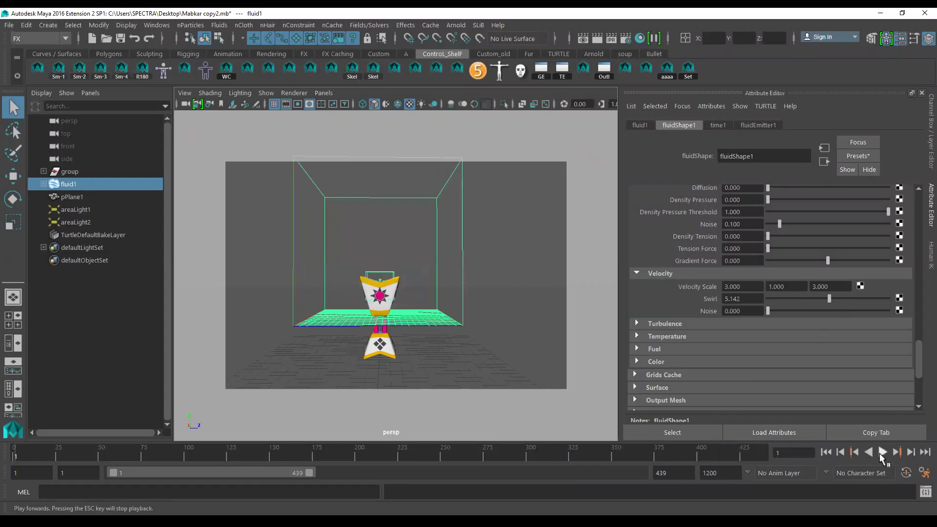
{"action": "left_click", "coordinate": [879, 453]}
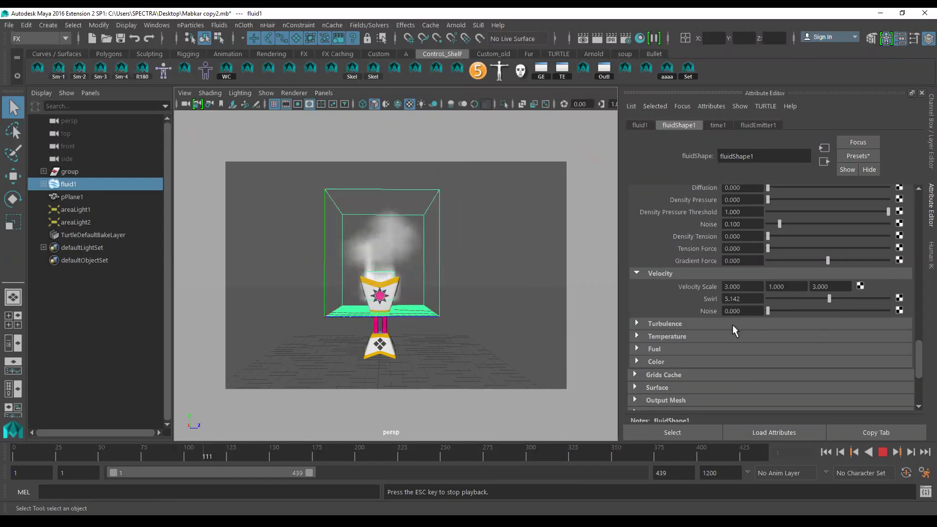
{"action": "left_click_drag", "start_coordinate": [767, 311], "coordinate": [799, 310]}
Step: Replay the noisy smoke from frame 1, orbiting around it until frame 200
{"action": "left_click", "coordinate": [882, 452]}
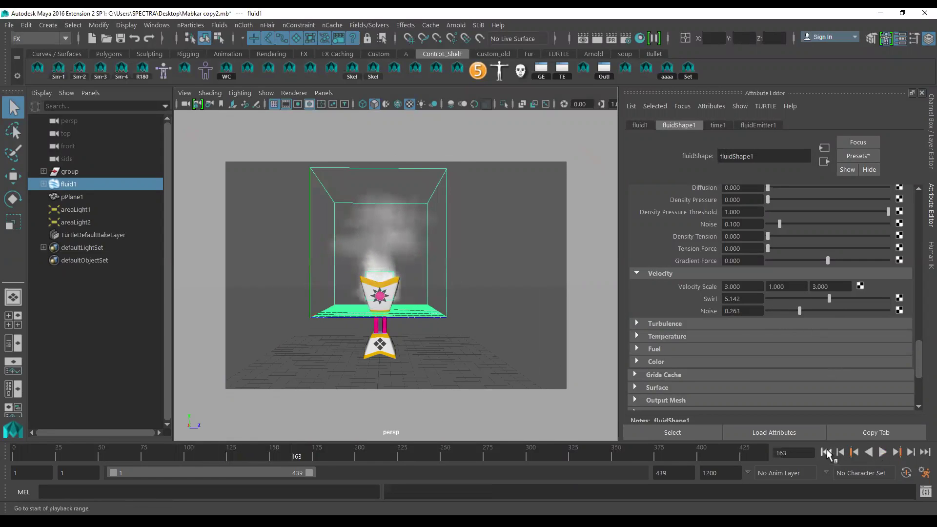
{"action": "left_click", "coordinate": [826, 452]}
{"action": "left_click", "coordinate": [882, 452]}
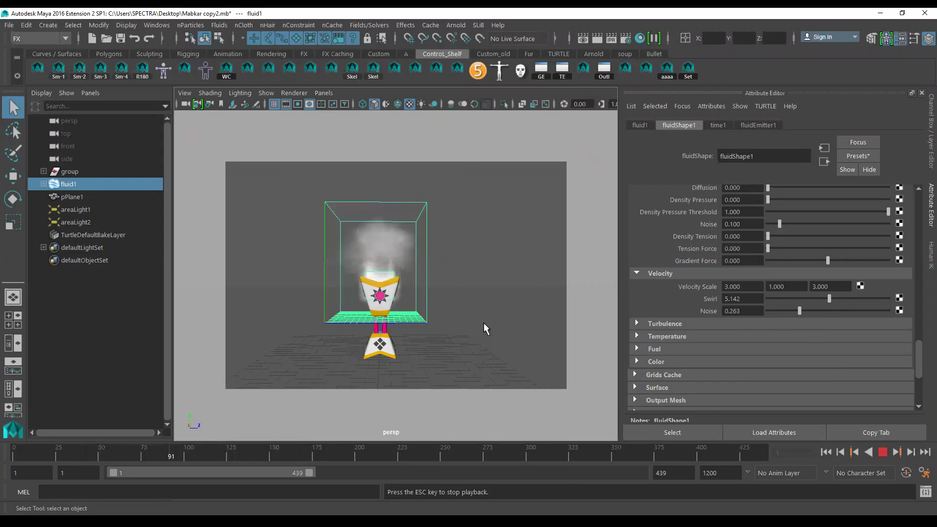
{"action": "left_click_drag", "start_coordinate": [473, 320], "coordinate": [387, 321], "text": "alt"}
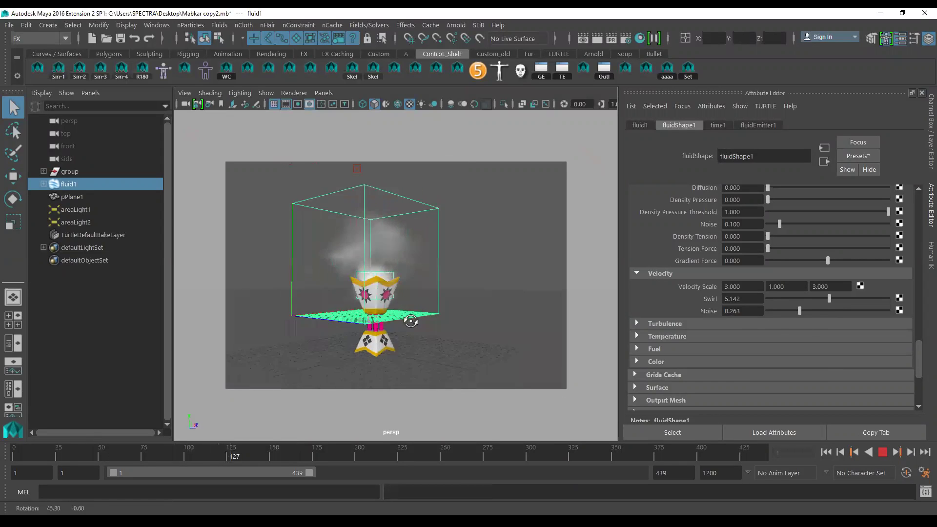
{"action": "left_click_drag", "start_coordinate": [326, 336], "coordinate": [373, 265], "text": "alt"}
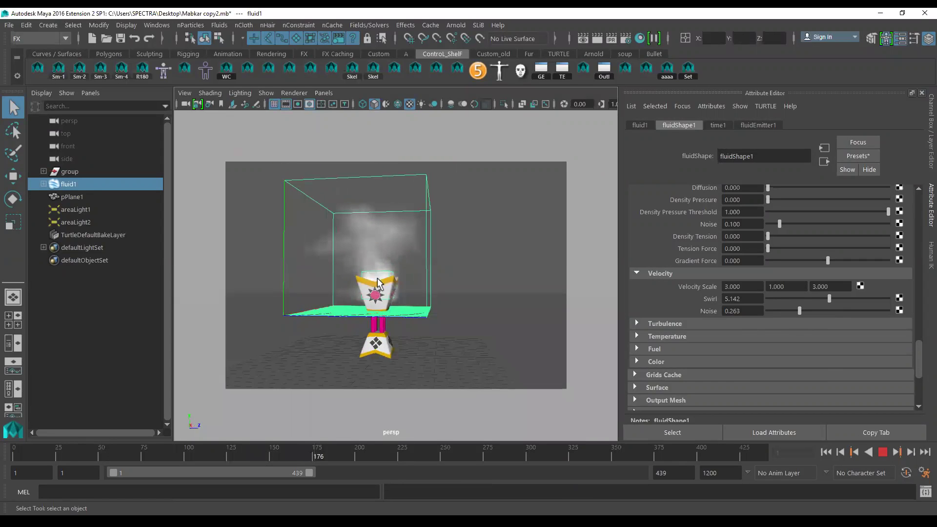
{"action": "left_click", "coordinate": [883, 453]}
Step: Rewind to frame 1 and reframe the view on the empty container
{"action": "left_click", "coordinate": [826, 452]}
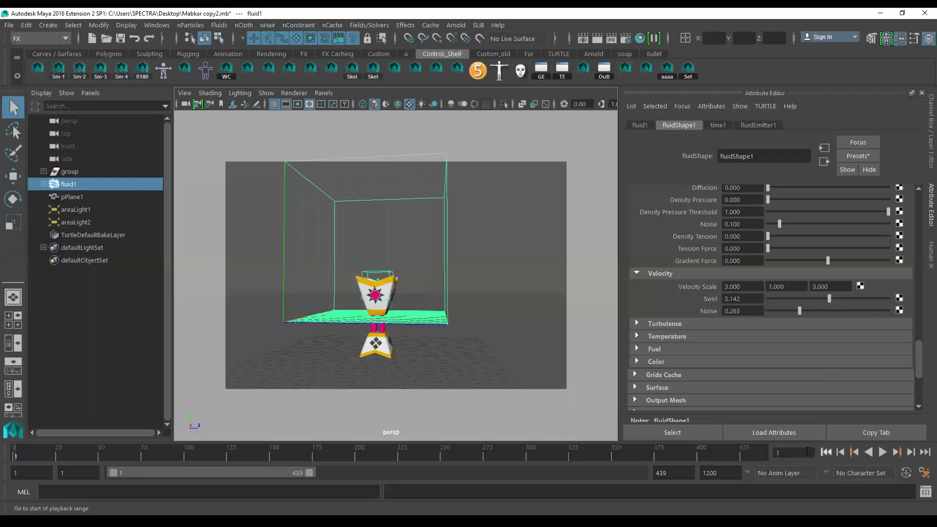
{"action": "left_click_drag", "start_coordinate": [421, 333], "coordinate": [447, 324], "text": "alt"}
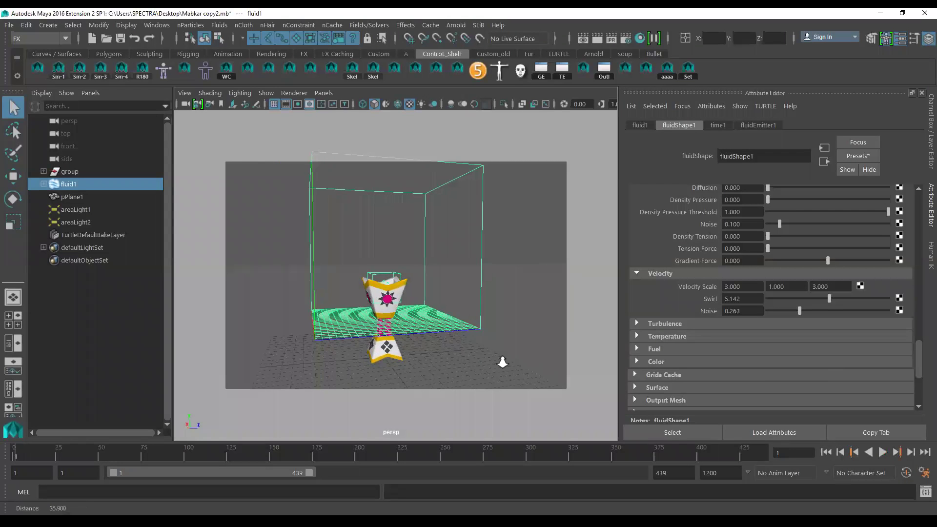
{"action": "scroll", "coordinate": [502, 359], "scroll_direction": "up", "scroll_amount": 5}
{"action": "scroll", "coordinate": [456, 320], "scroll_direction": "down", "scroll_amount": 5}
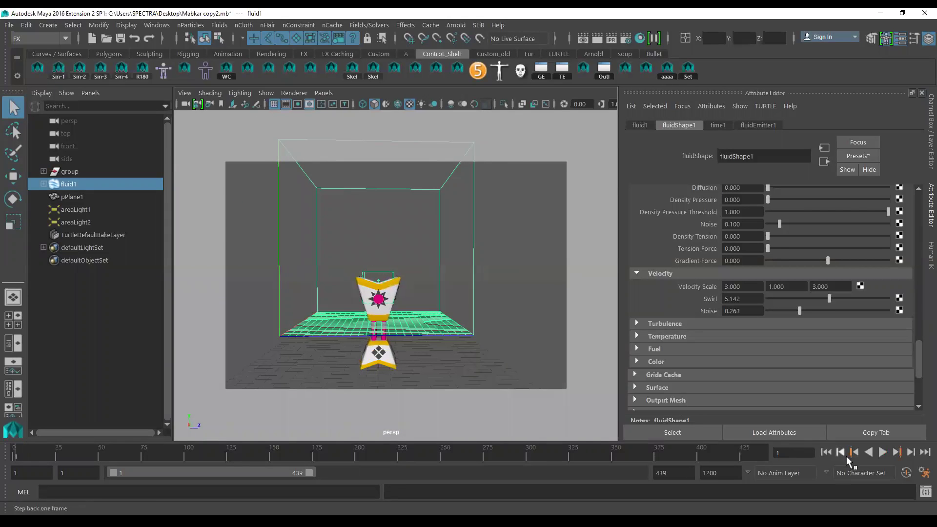
{"action": "scroll", "coordinate": [376, 283], "scroll_direction": "up", "scroll_amount": 2}
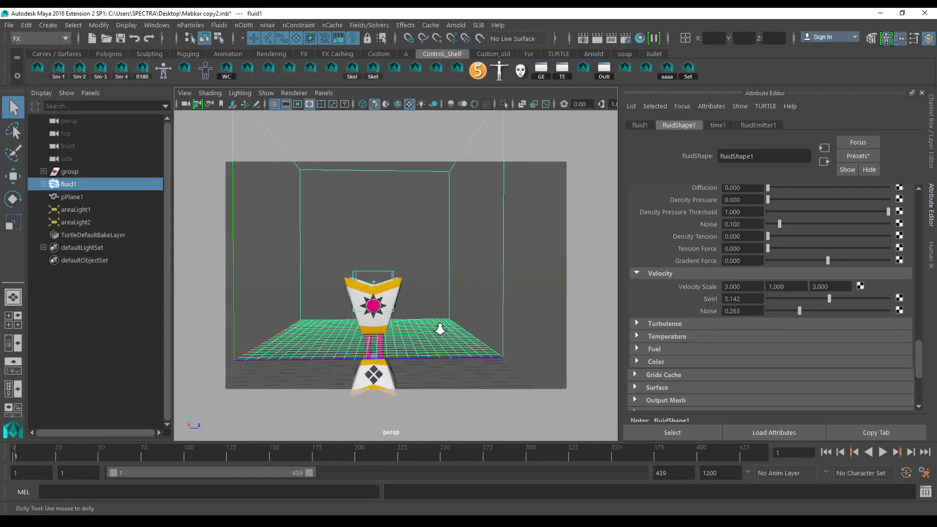
{"action": "scroll", "coordinate": [367, 277], "scroll_direction": "up", "scroll_amount": 3}
Step: Select fluidEmitter1, preview the smoke, and key its transforms and rate at frame 1
{"action": "left_click", "coordinate": [366, 274]}
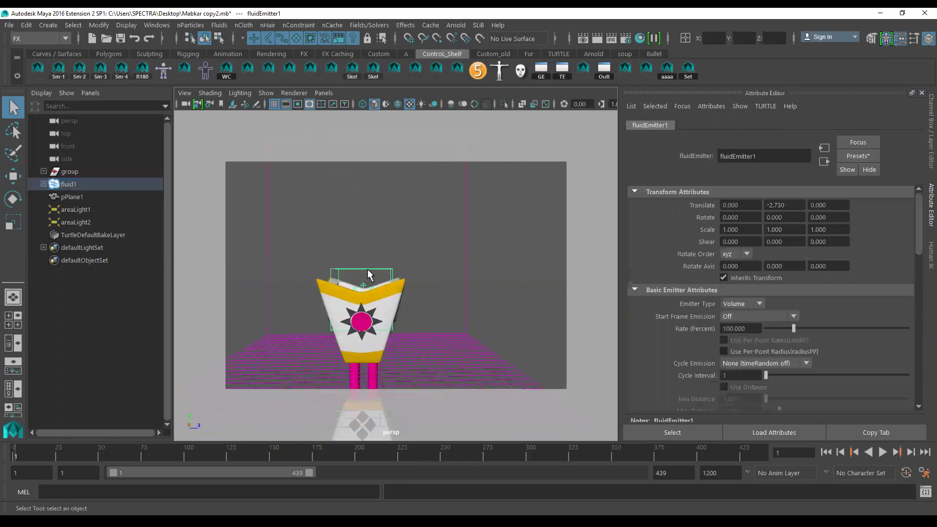
{"action": "key", "text": "r"}
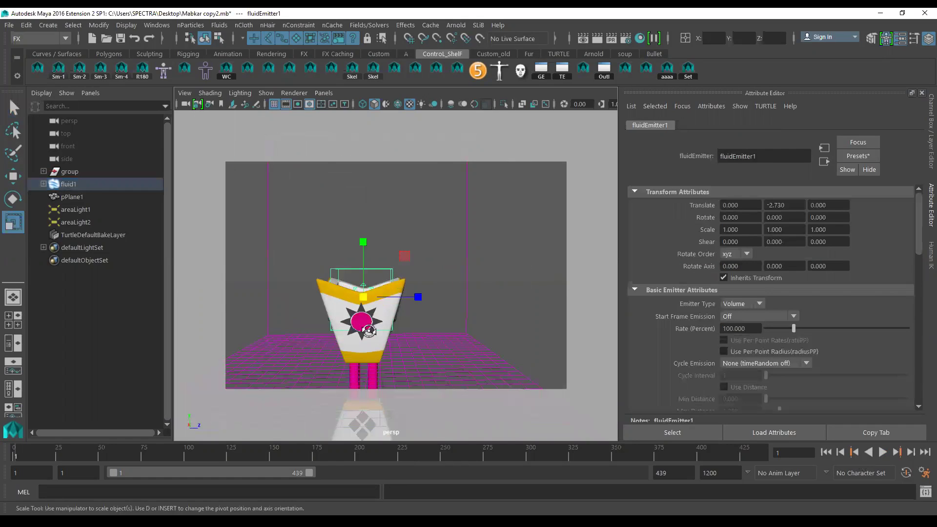
{"action": "left_click_drag", "start_coordinate": [368, 331], "coordinate": [357, 304], "text": "alt"}
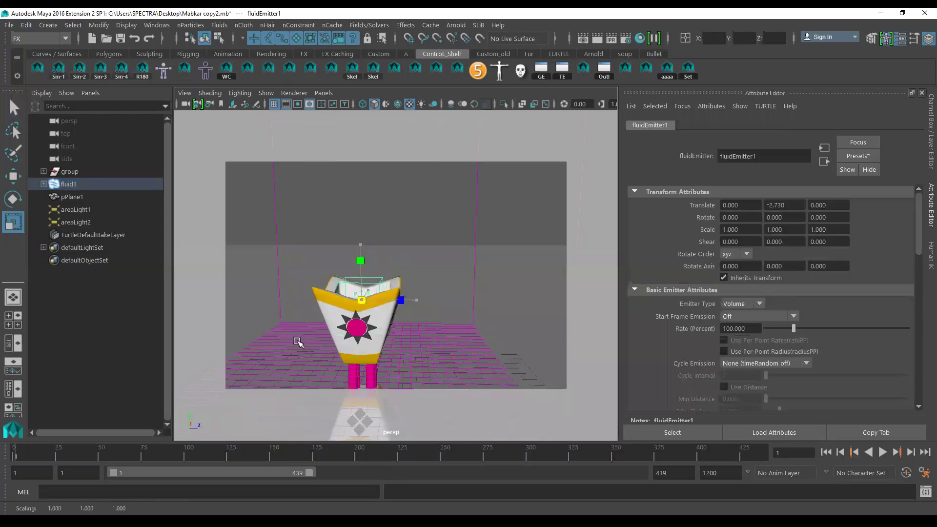
{"action": "mouse_move", "coordinate": [390, 330]}
{"action": "left_mouse_down", "text": "alt"}
{"action": "mouse_move", "coordinate": [470, 345]}
{"action": "mouse_move", "coordinate": [424, 309]}
{"action": "left_mouse_up", "text": "alt"}
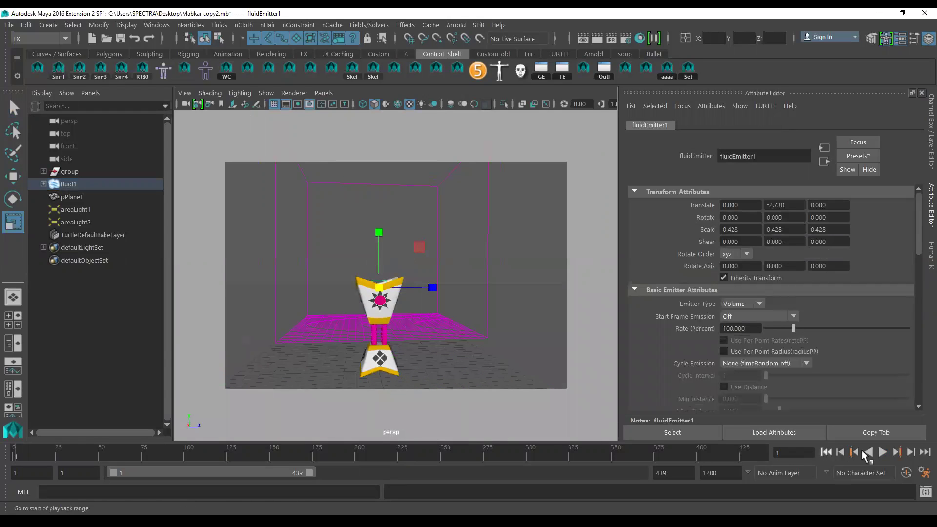
{"action": "left_click", "coordinate": [883, 452]}
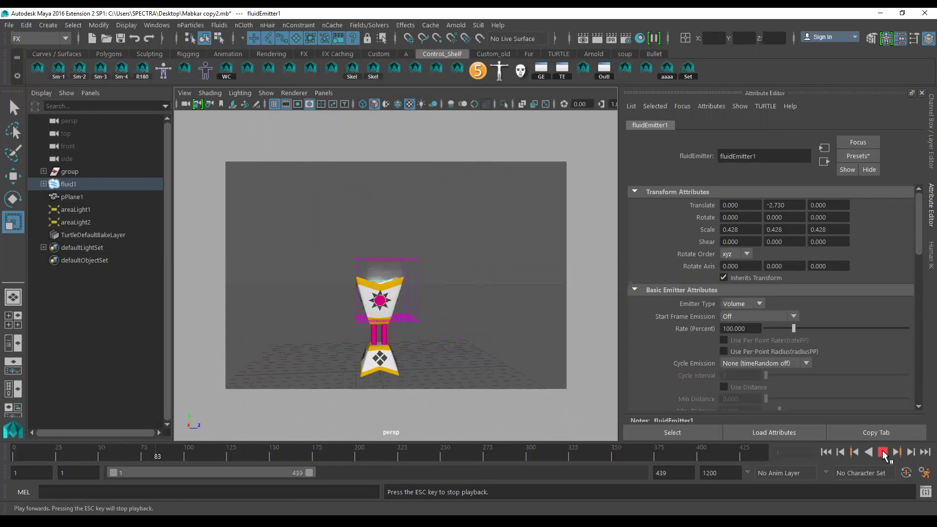
{"action": "left_click", "coordinate": [883, 453]}
{"action": "left_click", "coordinate": [824, 453]}
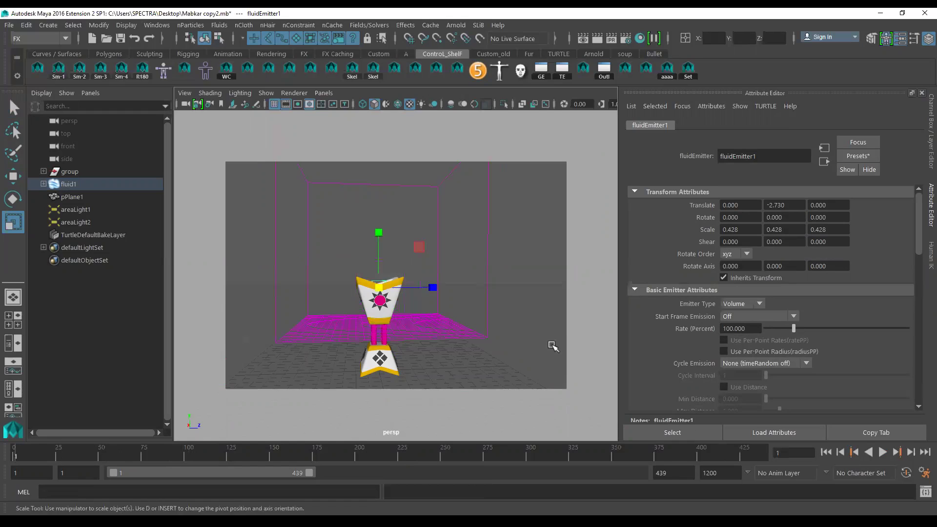
{"action": "key", "text": "s"}
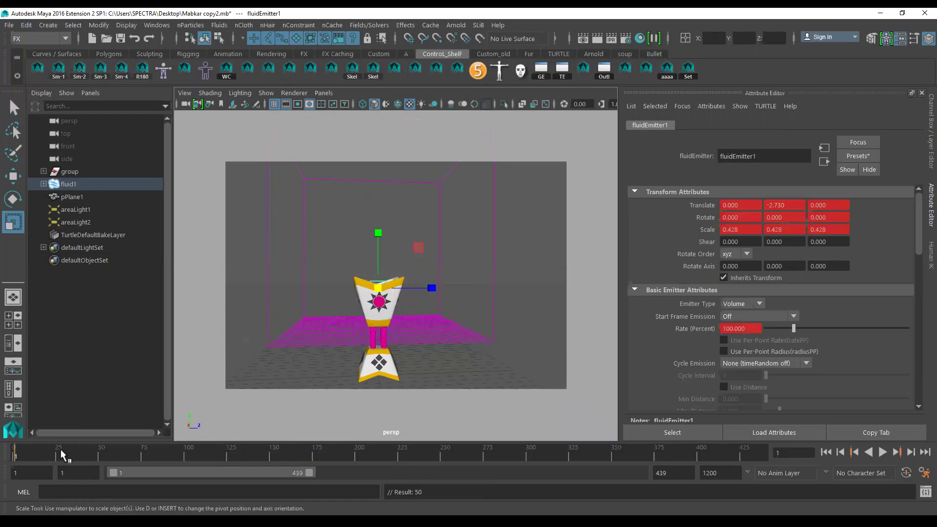
Step: Raise fluidEmitter1 to Y -0.414, undoing an accidental scale-up first
{"action": "left_click_drag", "start_coordinate": [48, 457], "coordinate": [91, 451]}
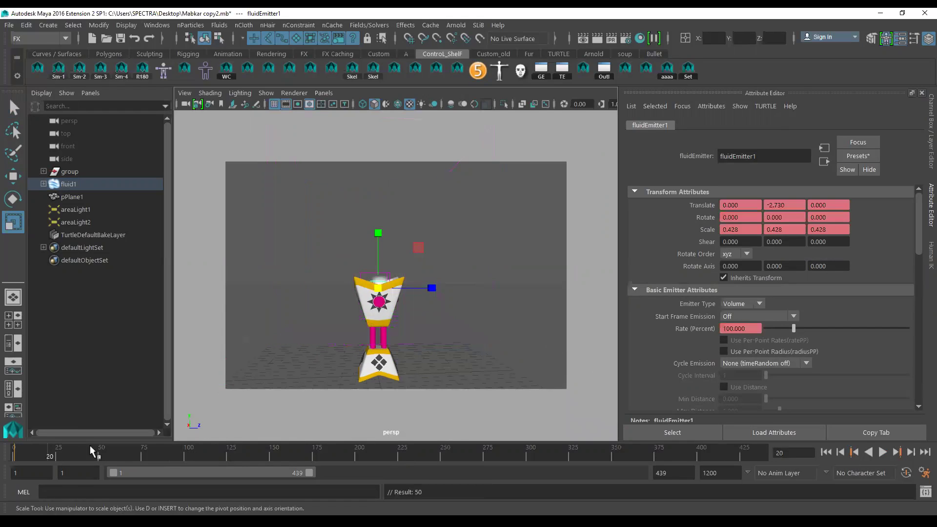
{"action": "left_click_drag", "start_coordinate": [369, 343], "coordinate": [398, 324], "text": "alt"}
{"action": "left_click", "coordinate": [390, 296]}
{"action": "key", "text": "equal"}
{"action": "key", "text": "equal"}
{"action": "key", "text": "equal"}
{"action": "key", "text": "equal"}
{"action": "key", "text": "ctrl+z"}
{"action": "key", "text": "w"}
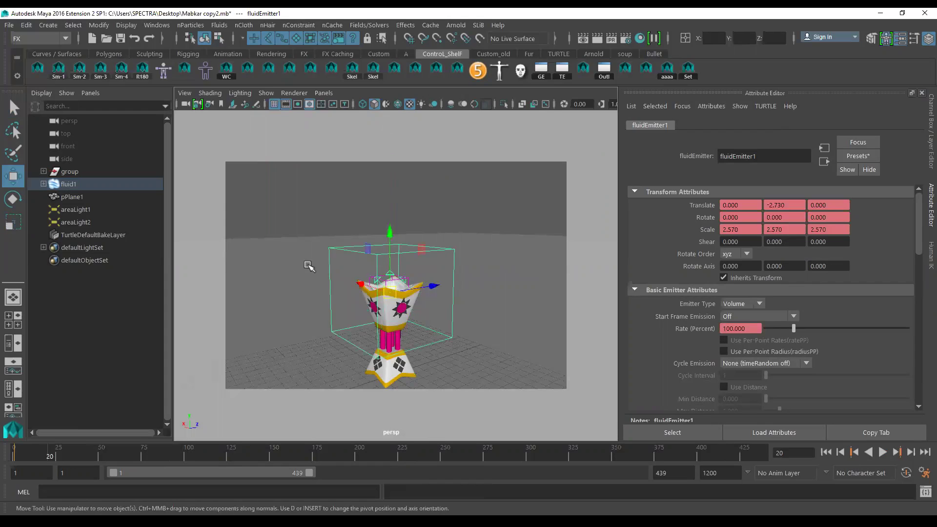
{"action": "mouse_move", "coordinate": [387, 239]}
{"action": "left_mouse_down"}
{"action": "mouse_move", "coordinate": [417, 239]}
{"action": "mouse_move", "coordinate": [472, 320]}
{"action": "left_mouse_up"}
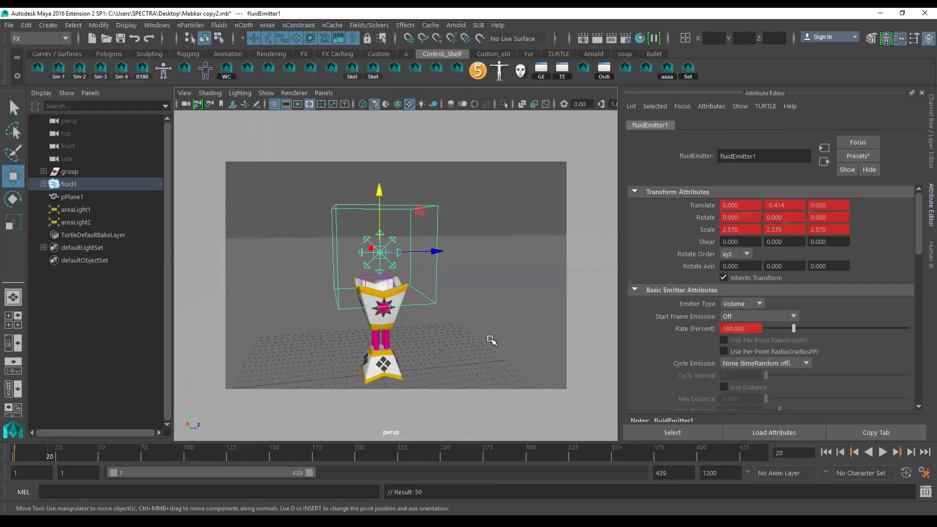
{"action": "left_click_drag", "start_coordinate": [525, 361], "coordinate": [487, 341], "text": "alt"}
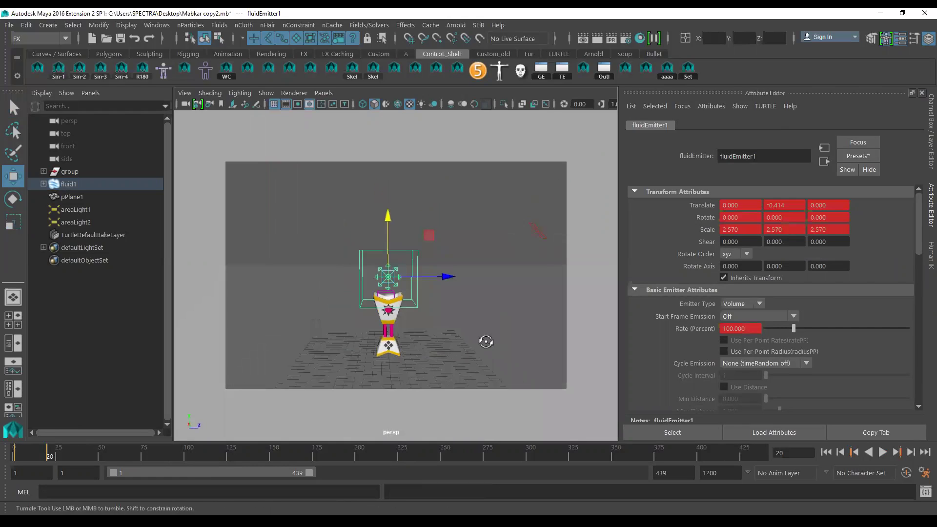
Step: Replay and scrub the simulation to watch the smoke balloon
{"action": "left_click", "coordinate": [826, 453]}
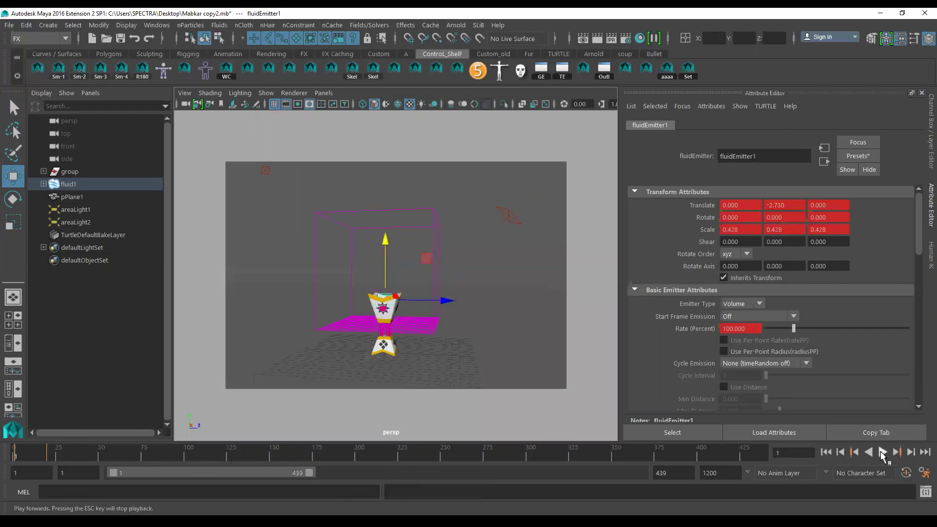
{"action": "key", "text": "alt+v"}
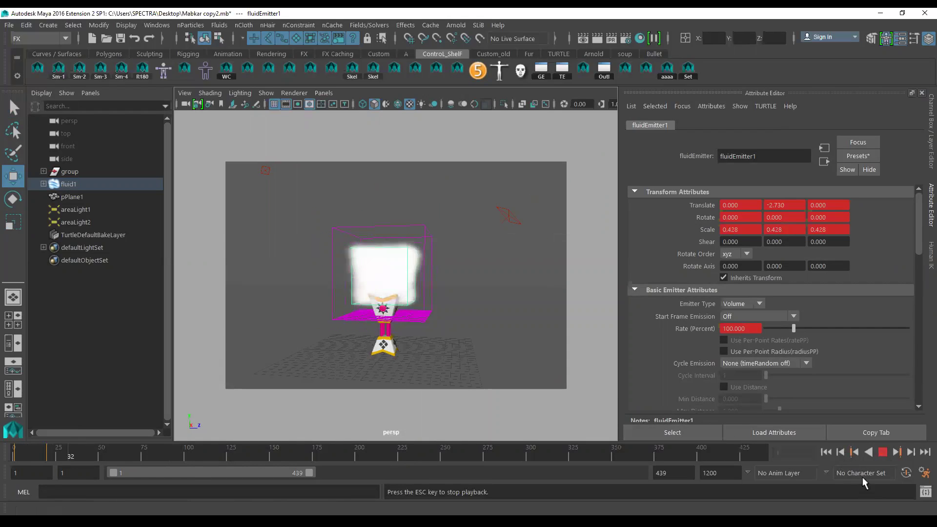
{"action": "key", "text": "Escape"}
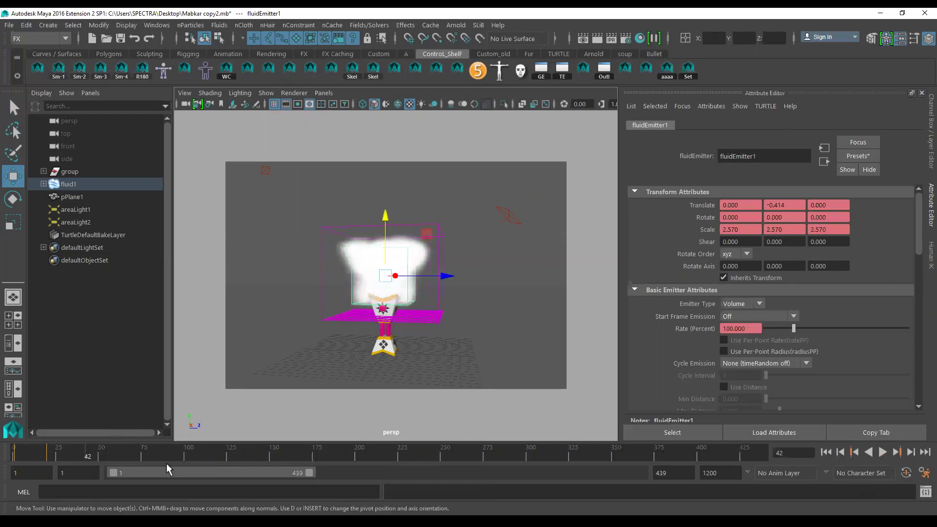
{"action": "left_click_drag", "start_coordinate": [42, 456], "coordinate": [125, 471], "text": "shift"}
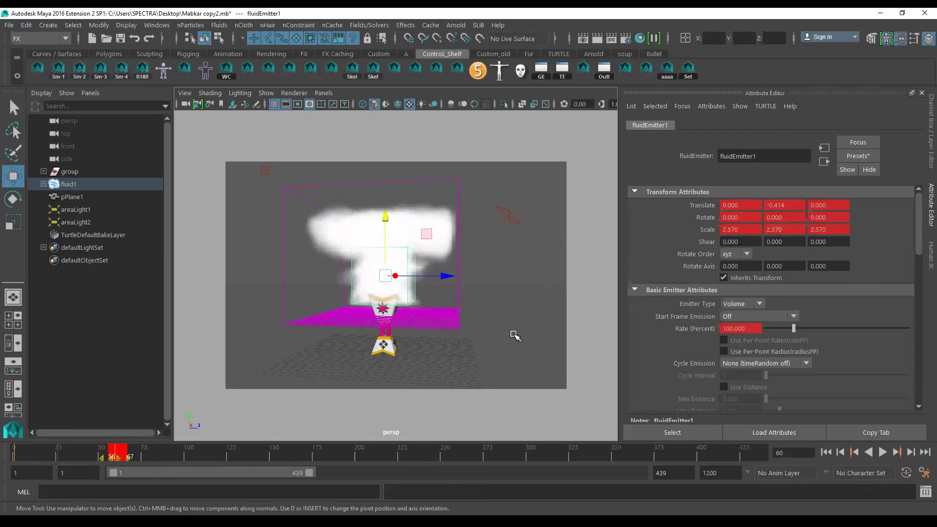
{"action": "left_click", "coordinate": [490, 255]}
{"action": "key", "text": "ctrl+z"}
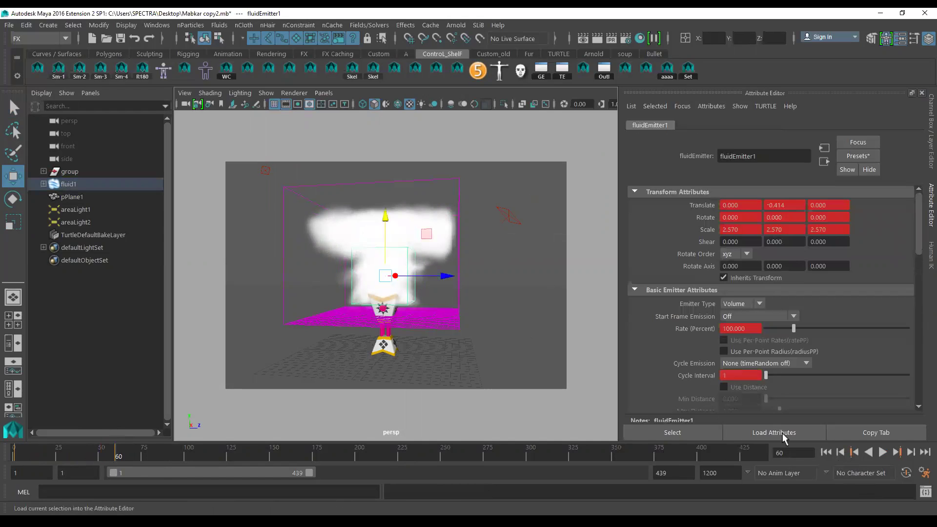
Step: At frame 60, shrink the emitter from scale 2.570 to 1.251
{"action": "left_click", "coordinate": [854, 453]}
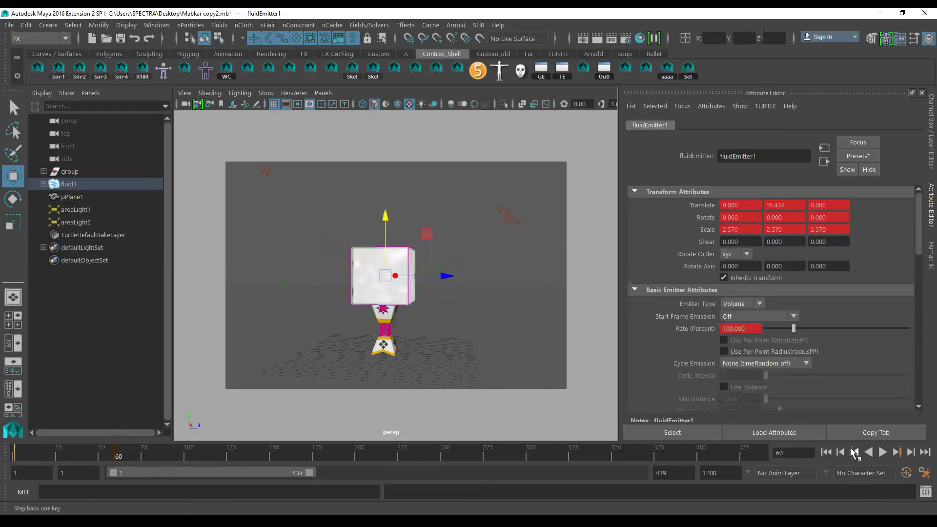
{"action": "key", "text": "r"}
{"action": "mouse_move", "coordinate": [385, 275]}
{"action": "left_mouse_down"}
{"action": "mouse_move", "coordinate": [356, 291]}
{"action": "mouse_move", "coordinate": [423, 328]}
{"action": "left_mouse_up"}
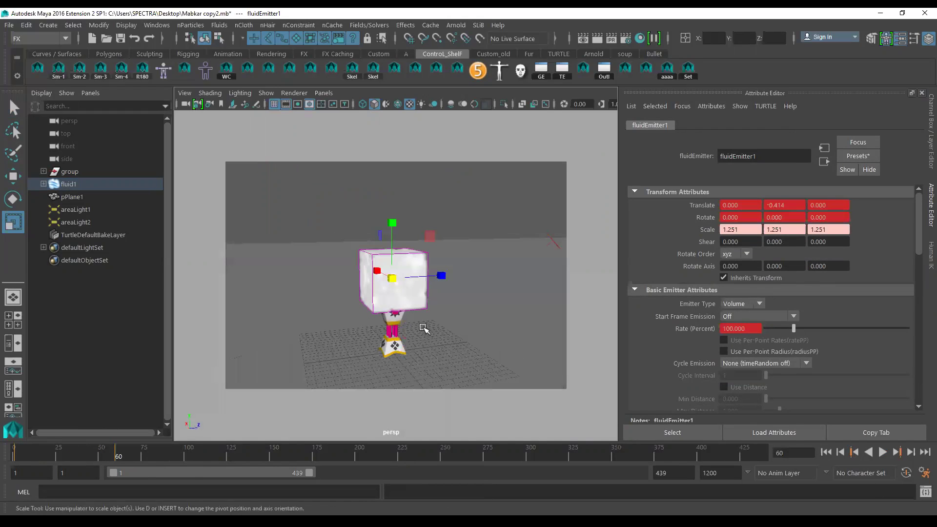
{"action": "left_click", "coordinate": [826, 453]}
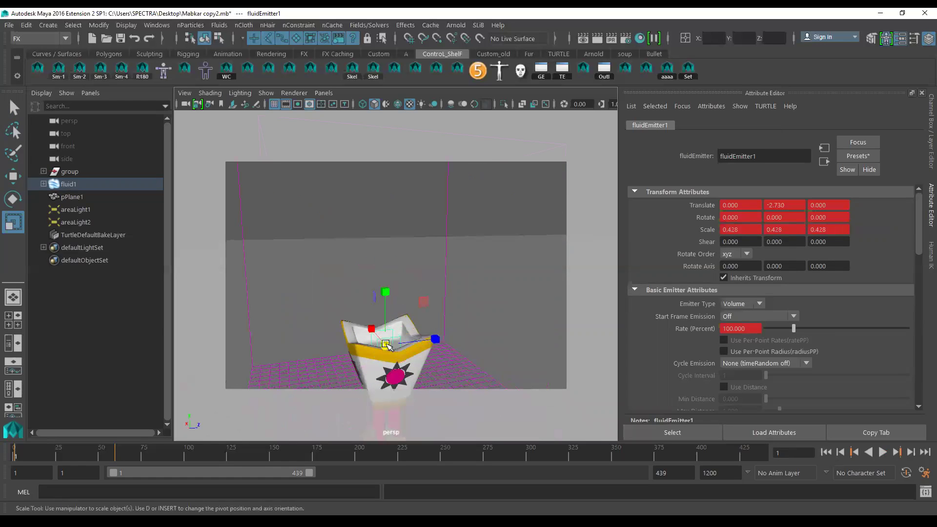
Step: Enlarge the emitter at frame 1, then key a 0.649 scale at frame 60
{"action": "mouse_move", "coordinate": [391, 347]}
{"action": "left_mouse_down"}
{"action": "mouse_move", "coordinate": [610, 430]}
{"action": "mouse_move", "coordinate": [572, 431]}
{"action": "left_mouse_up"}
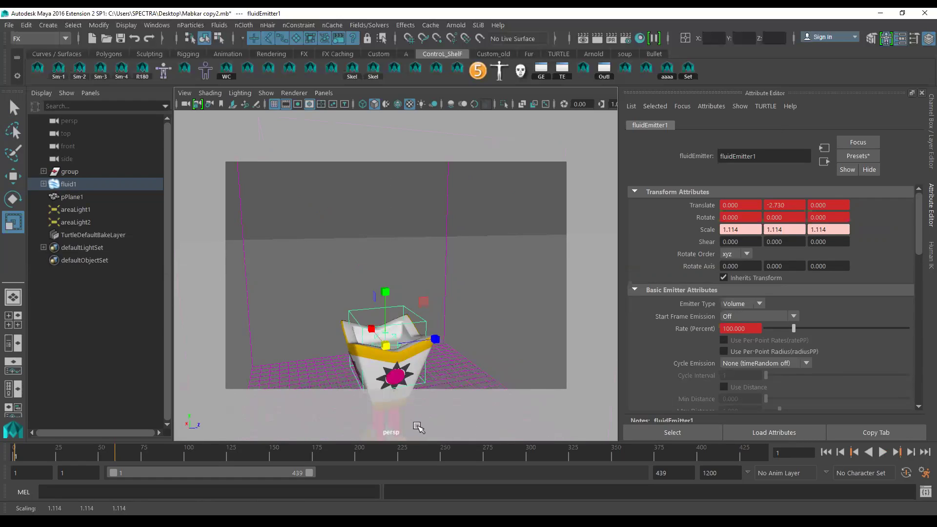
{"action": "left_click", "coordinate": [896, 452]}
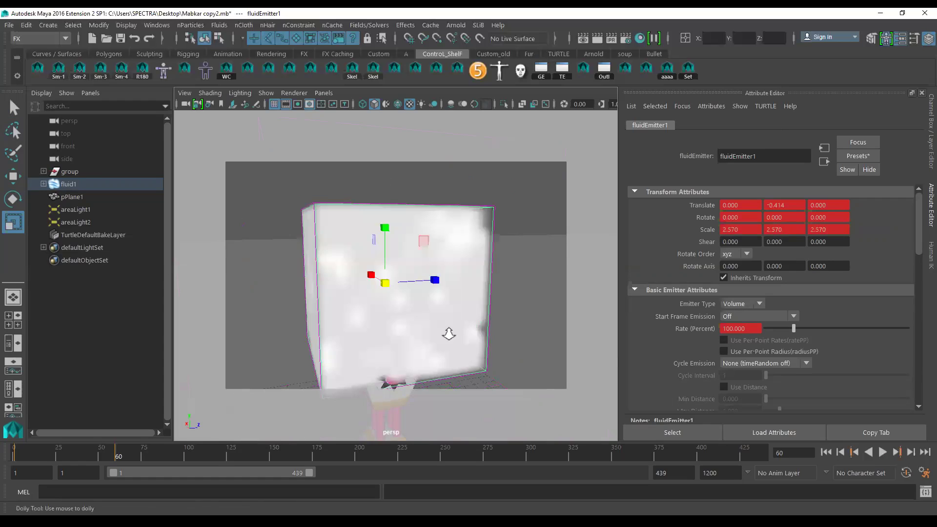
{"action": "left_click_drag", "start_coordinate": [386, 283], "coordinate": [373, 293]}
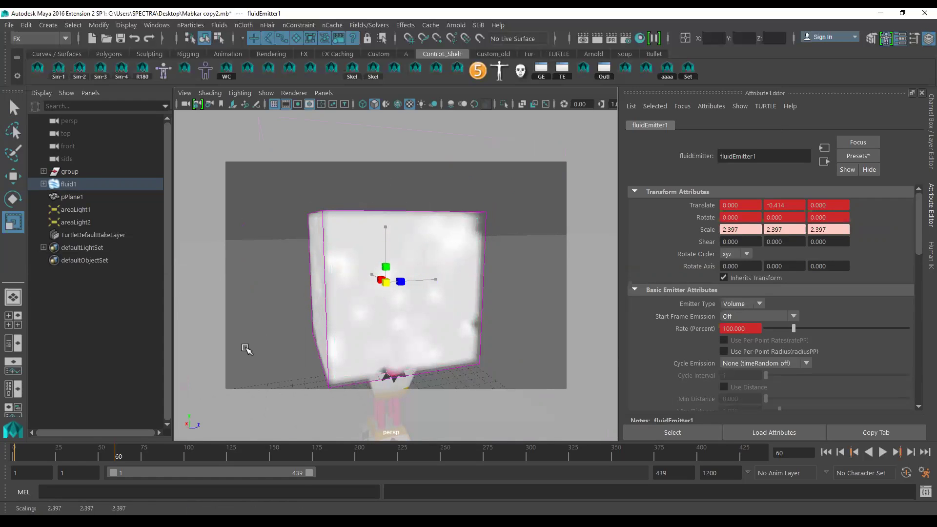
{"action": "key", "text": "s"}
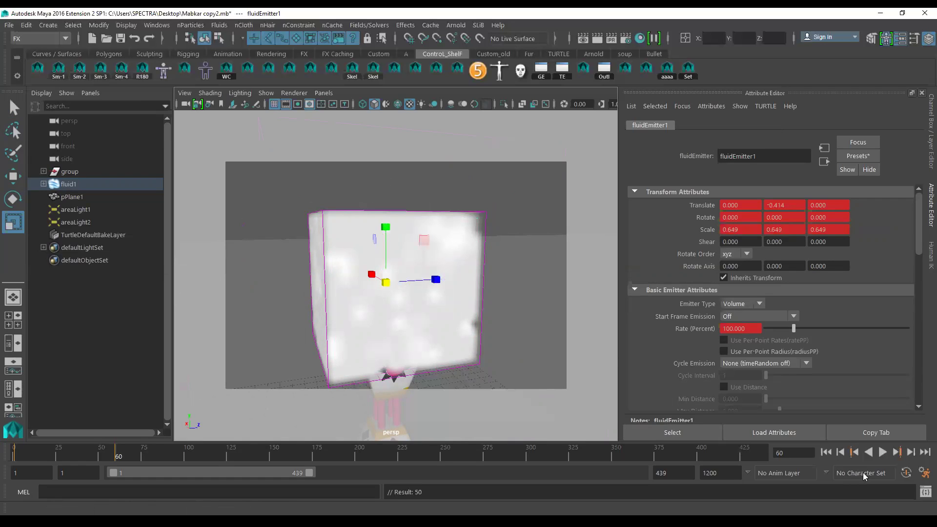
Step: Replay the smaller smoke from frame 1 while tumbling around the burner
{"action": "left_click", "coordinate": [825, 452]}
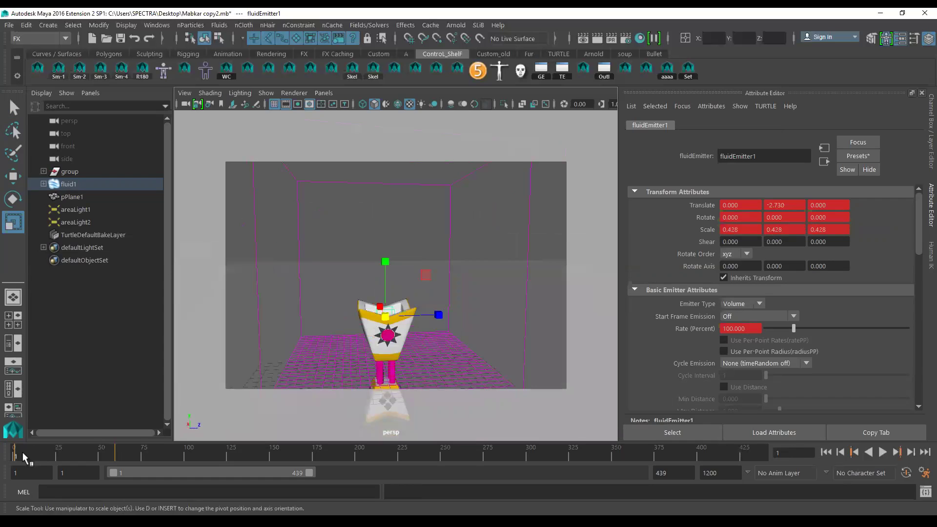
{"action": "left_click_drag", "start_coordinate": [345, 355], "coordinate": [345, 350], "text": "alt"}
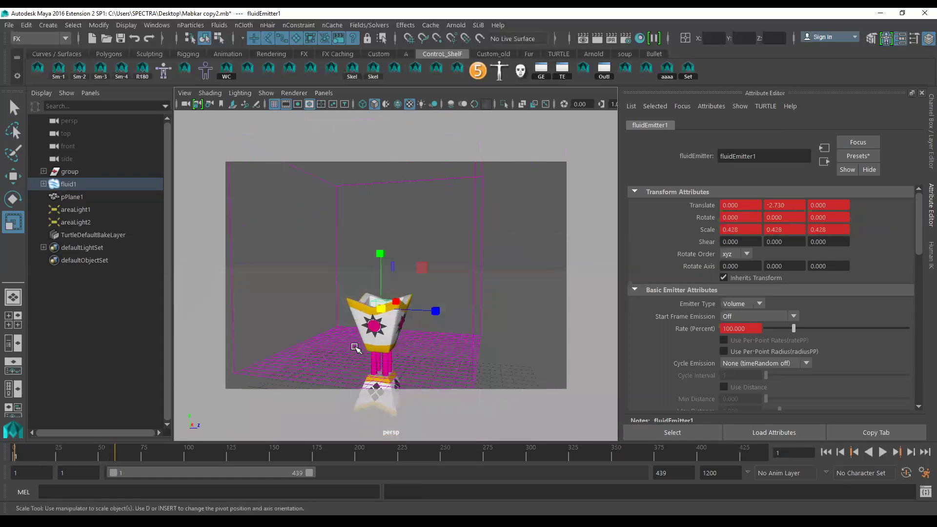
{"action": "left_click_drag", "start_coordinate": [345, 350], "coordinate": [371, 349], "text": "alt"}
{"action": "left_click", "coordinate": [882, 452]}
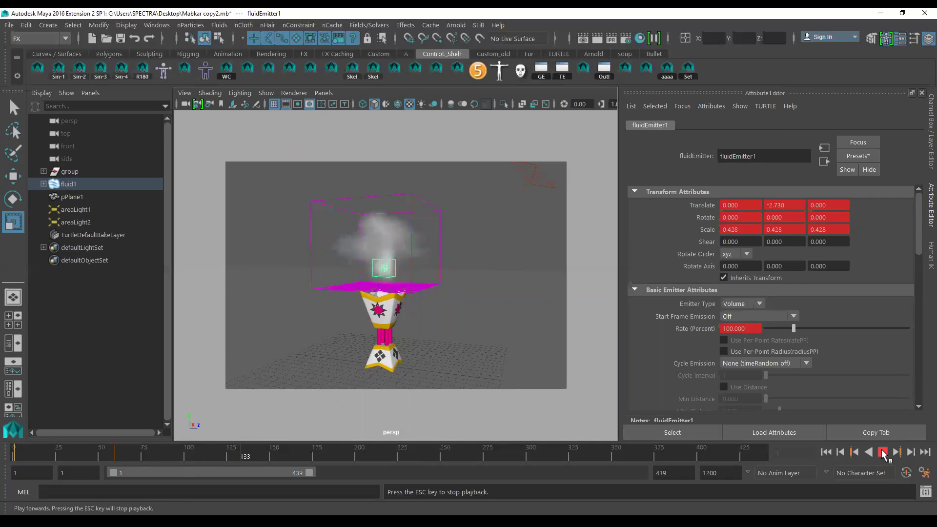
Step: At frame 60, key the emitter at scale 1.356 and Y -1.495
{"action": "left_click", "coordinate": [883, 453]}
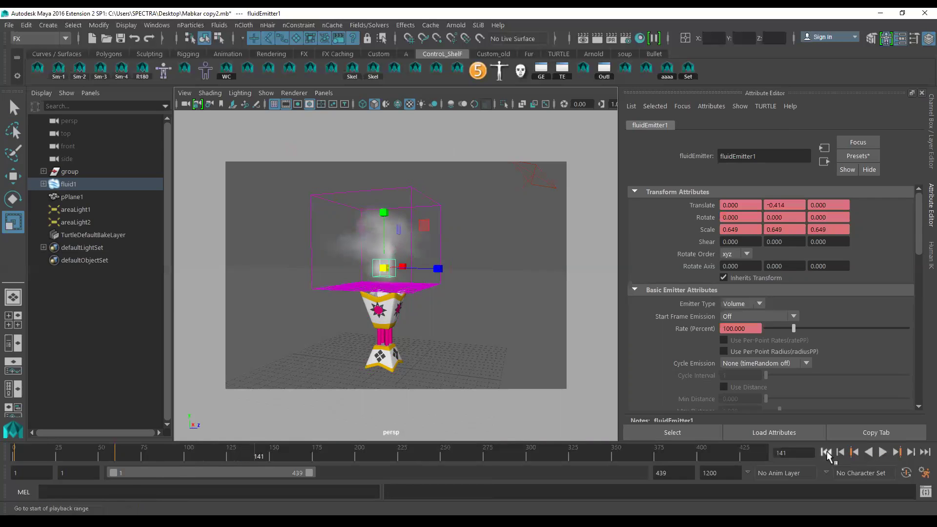
{"action": "left_click", "coordinate": [854, 453]}
{"action": "left_click_drag", "start_coordinate": [384, 270], "coordinate": [494, 311]}
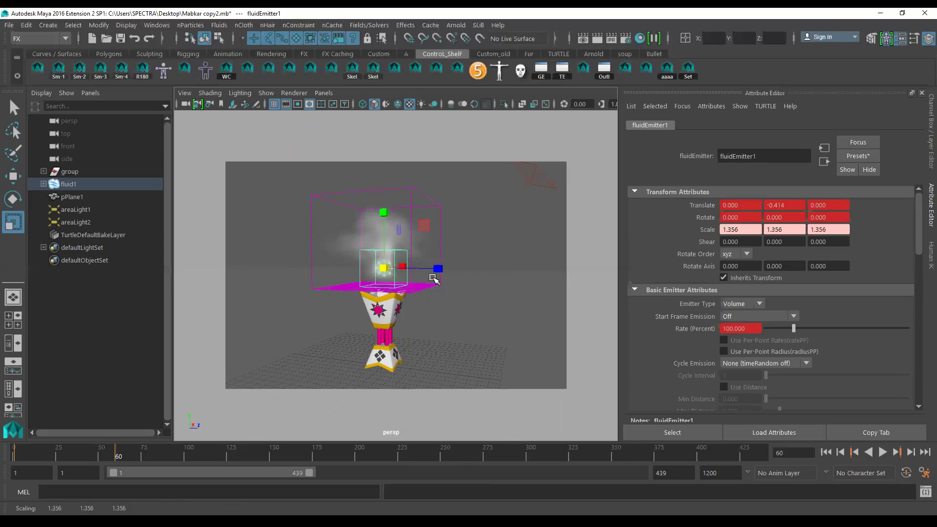
{"action": "key", "text": "w"}
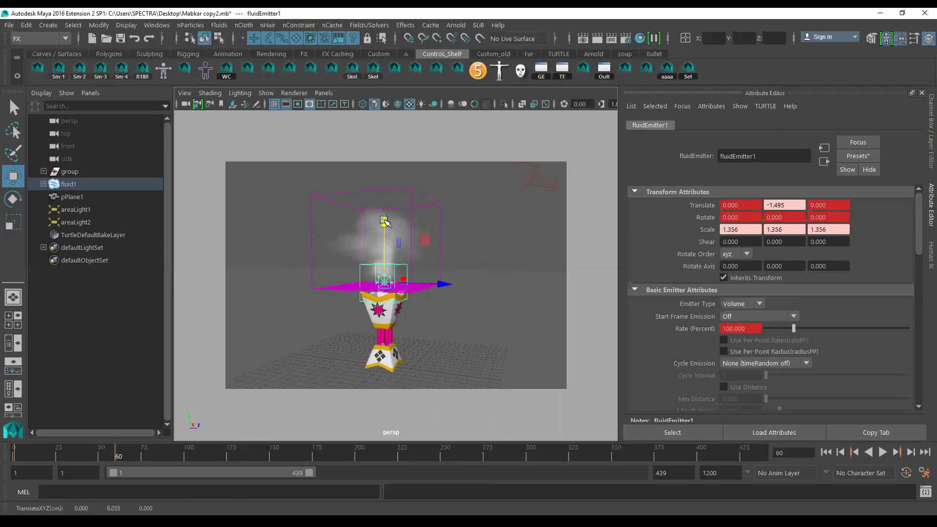
{"action": "key", "text": "s"}
Step: Replay the smoke, then select fluid1 and show fluidShape1's Velocity settings
{"action": "left_click", "coordinate": [828, 456]}
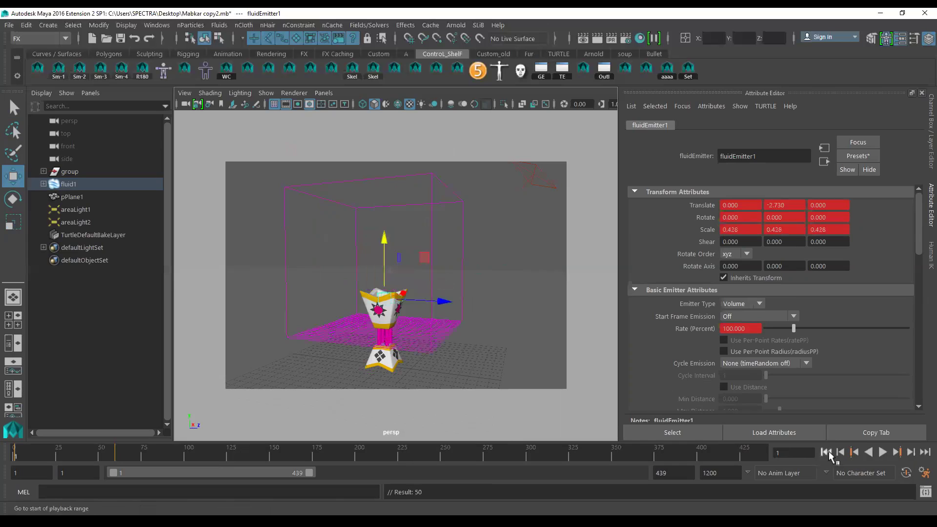
{"action": "left_click", "coordinate": [882, 452]}
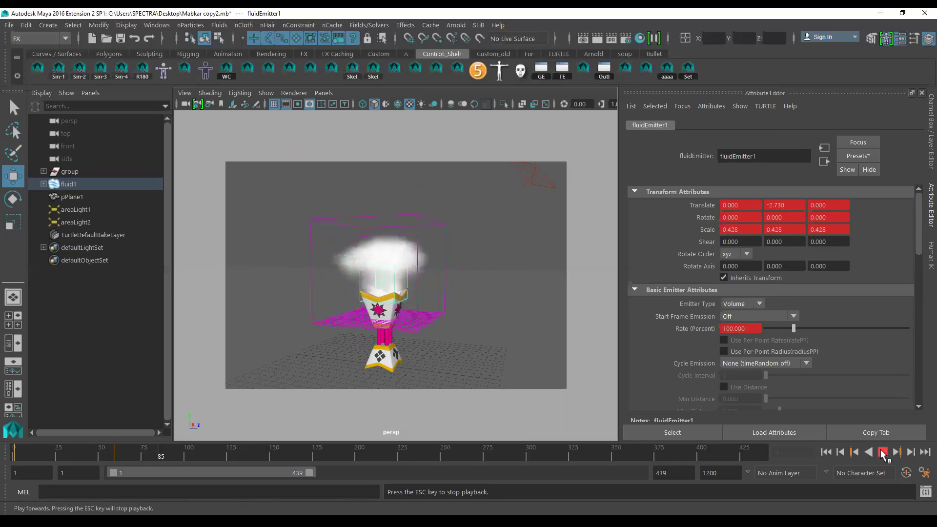
{"action": "mouse_move", "coordinate": [497, 310]}
{"action": "left_mouse_down", "text": "alt"}
{"action": "mouse_move", "coordinate": [483, 299]}
{"action": "mouse_move", "coordinate": [579, 301]}
{"action": "mouse_move", "coordinate": [446, 303]}
{"action": "left_mouse_up", "text": "alt"}
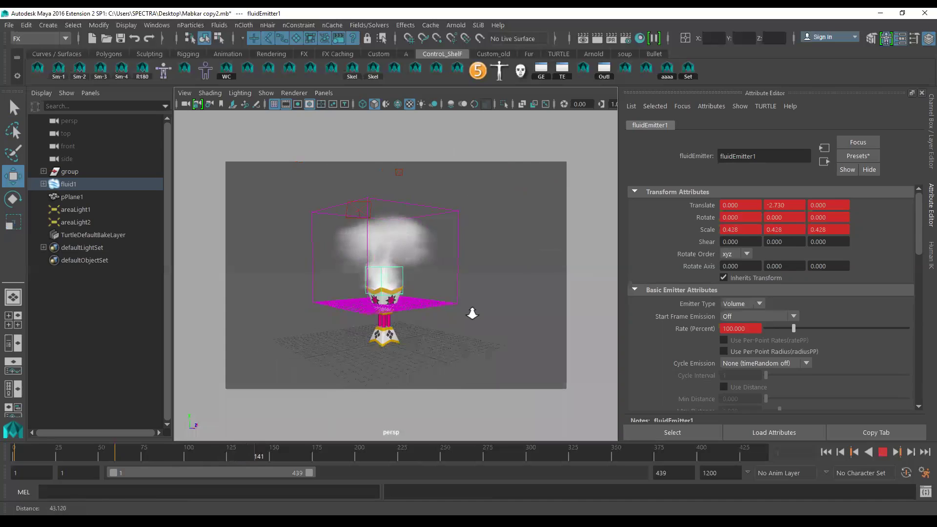
{"action": "left_click", "coordinate": [469, 249]}
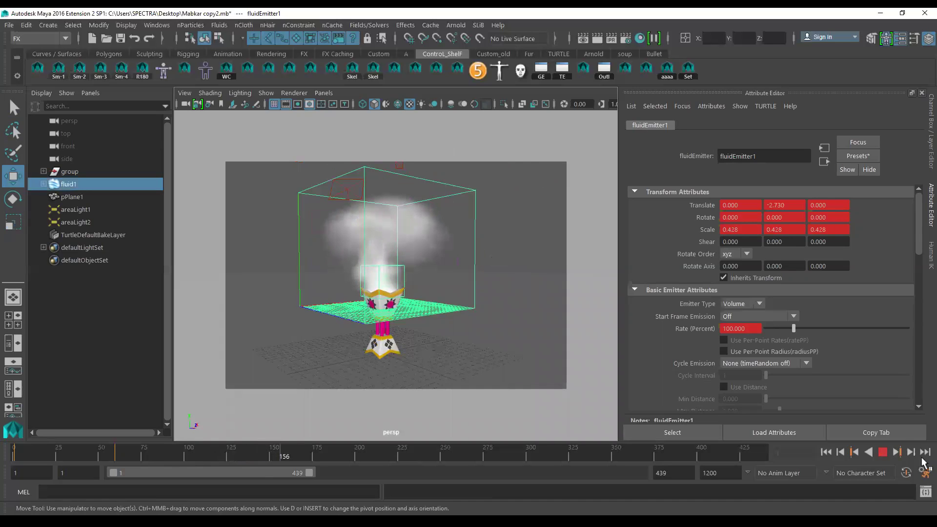
{"action": "left_click", "coordinate": [883, 453]}
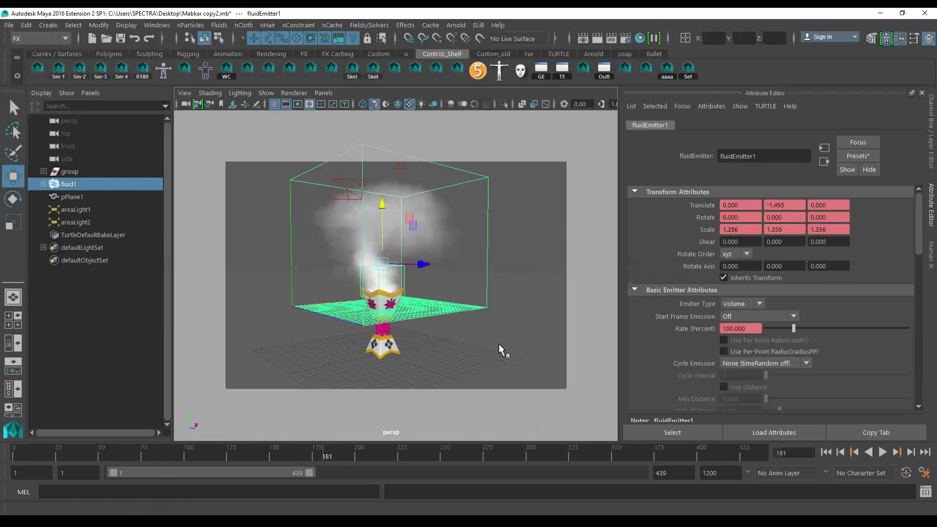
{"action": "left_click_drag", "start_coordinate": [506, 328], "coordinate": [519, 328], "text": "alt"}
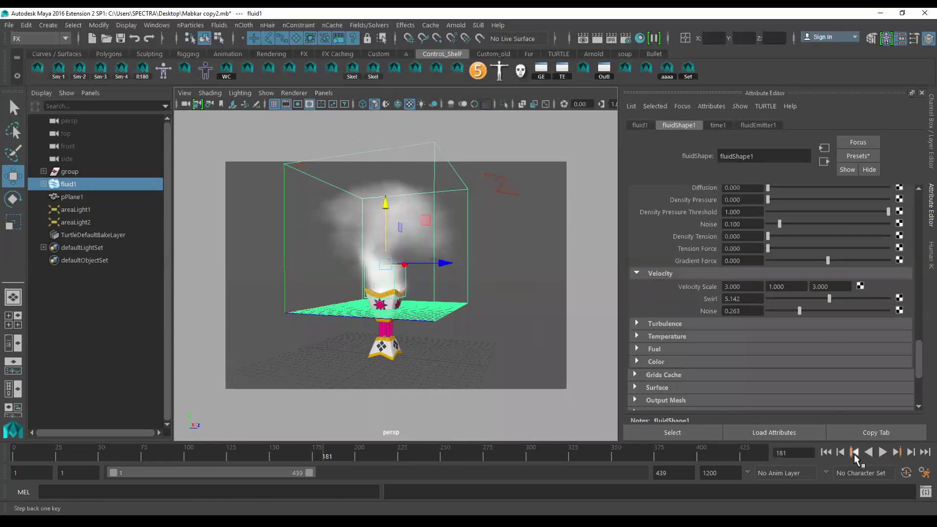
Step: Scale fluidEmitter1 to 0.950 at frame 60 and replay the smoke from the start
{"action": "left_click", "coordinate": [409, 276]}
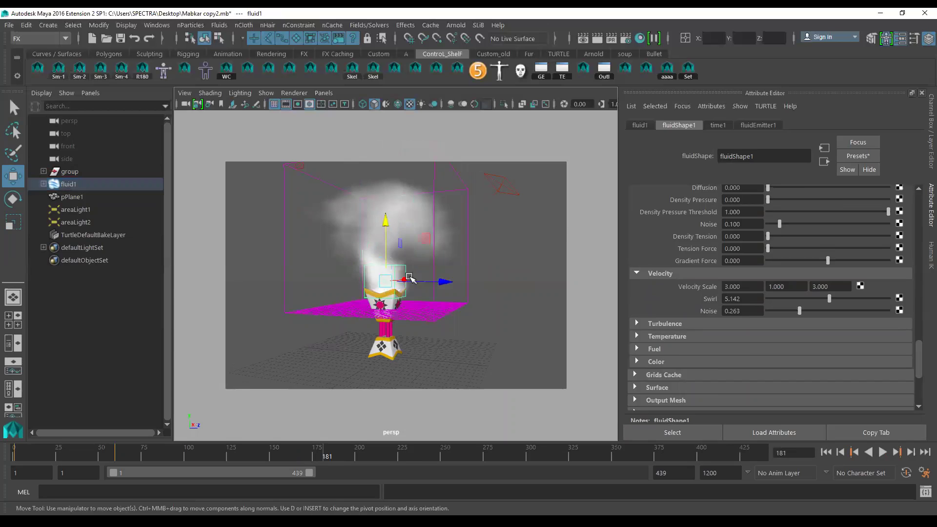
{"action": "left_click", "coordinate": [853, 452]}
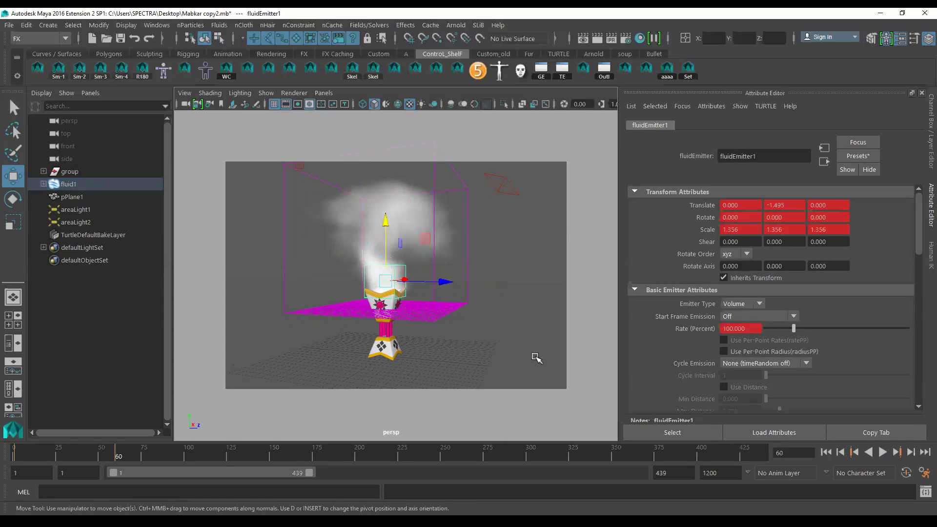
{"action": "key", "text": "r"}
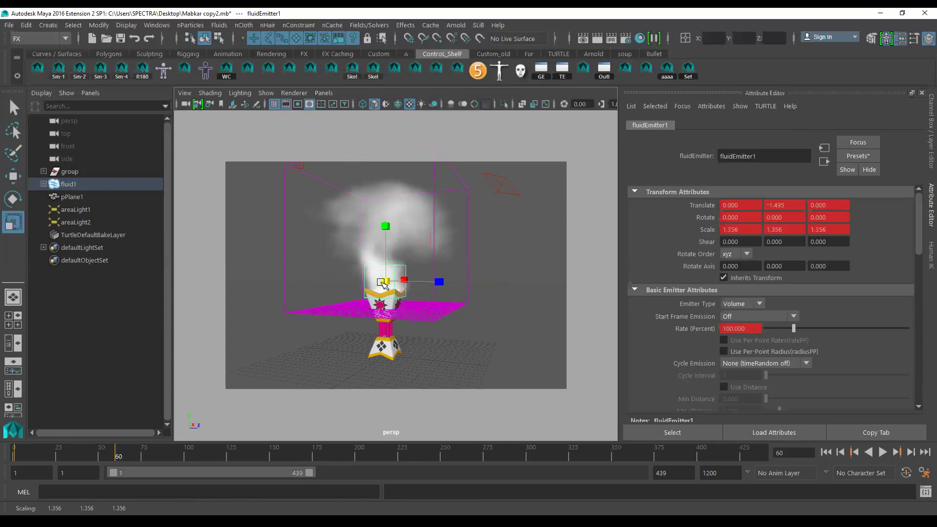
{"action": "left_click_drag", "start_coordinate": [386, 282], "coordinate": [372, 289]}
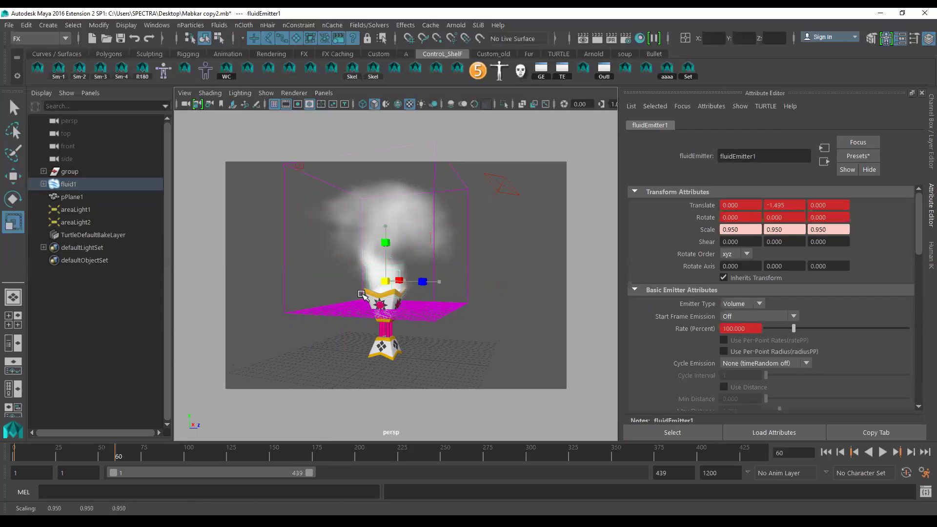
{"action": "key", "text": "w"}
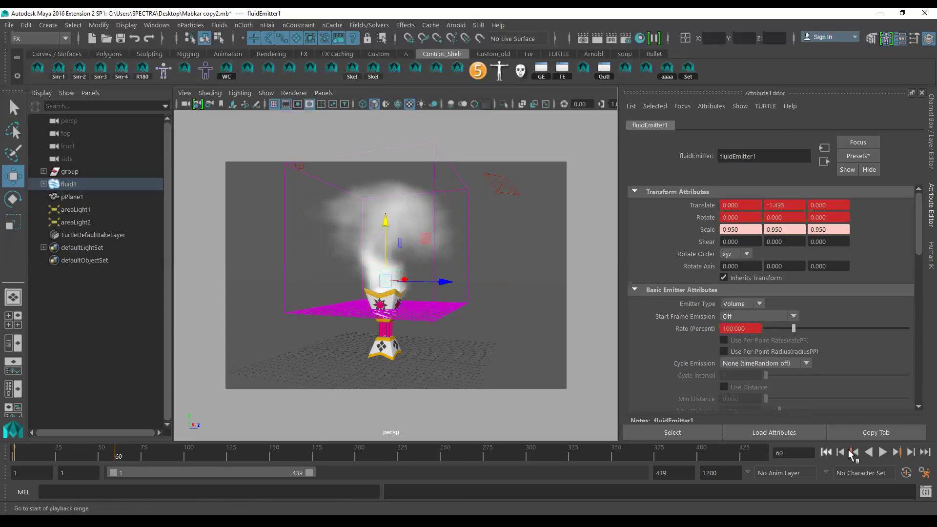
{"action": "left_click", "coordinate": [853, 452]}
{"action": "left_click", "coordinate": [882, 452]}
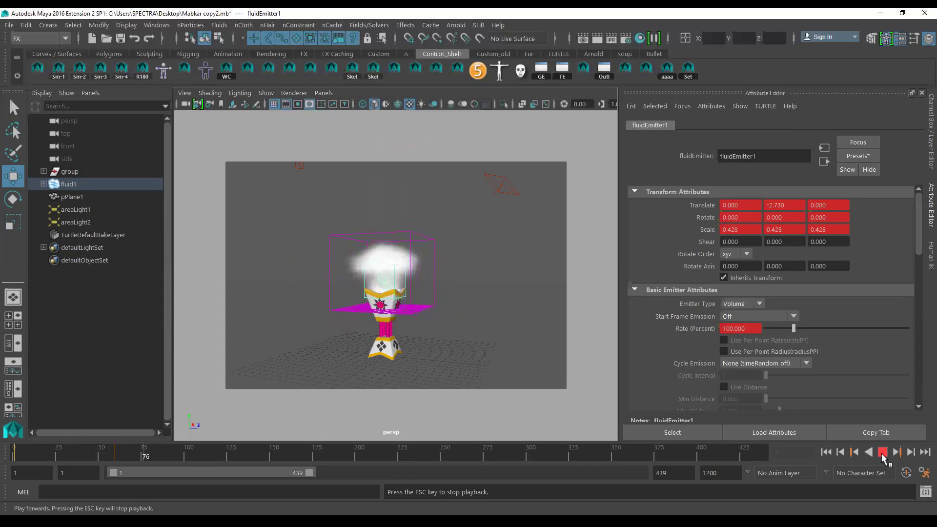
Step: Scrub and preview the smoke, then rewind to frame 1
{"action": "left_click", "coordinate": [825, 452]}
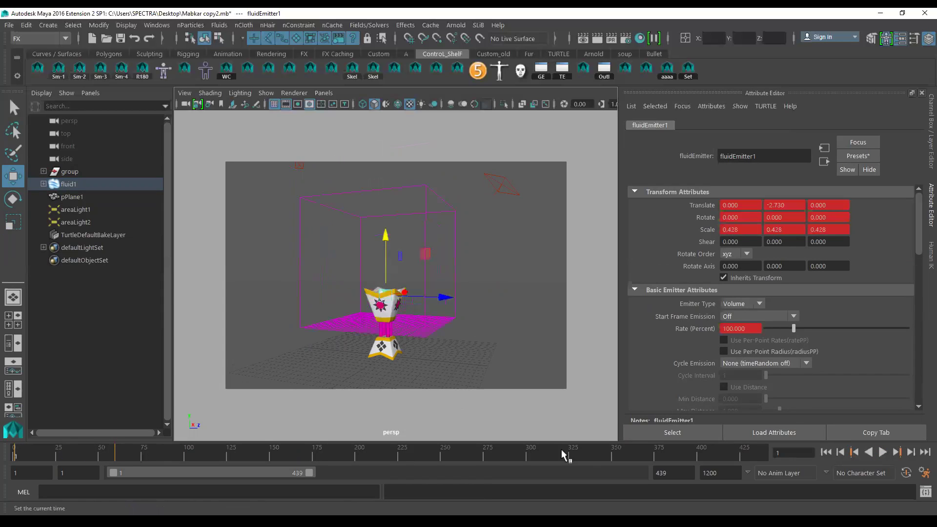
{"action": "left_click_drag", "start_coordinate": [122, 461], "coordinate": [162, 468]}
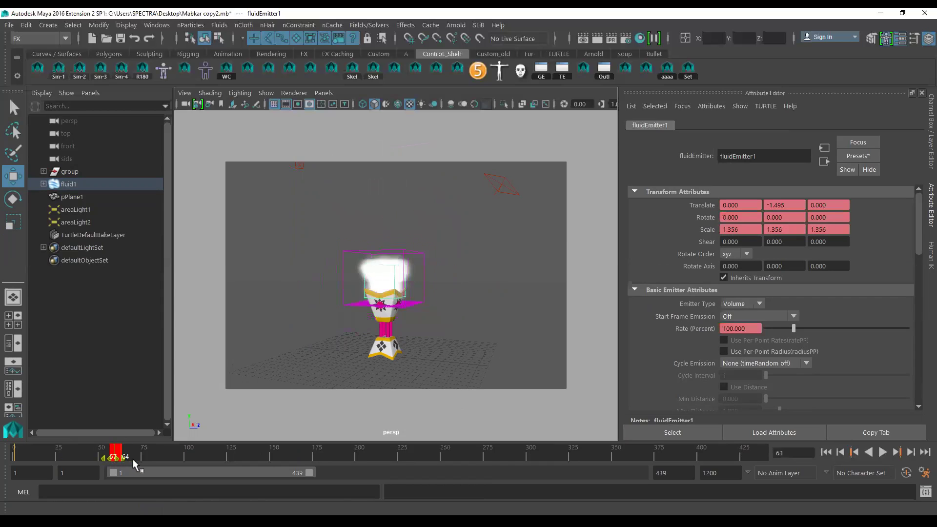
{"action": "key", "text": "Escape"}
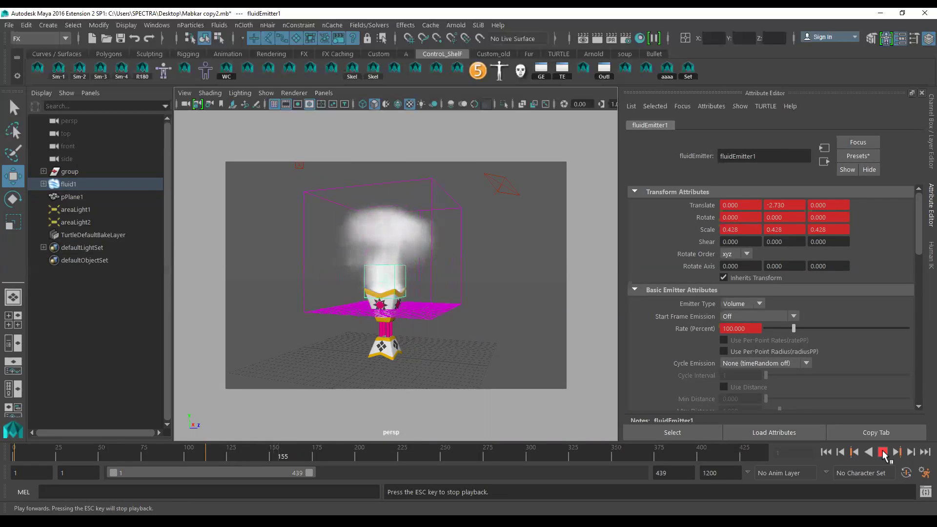
{"action": "left_click", "coordinate": [883, 452]}
{"action": "left_click", "coordinate": [827, 453]}
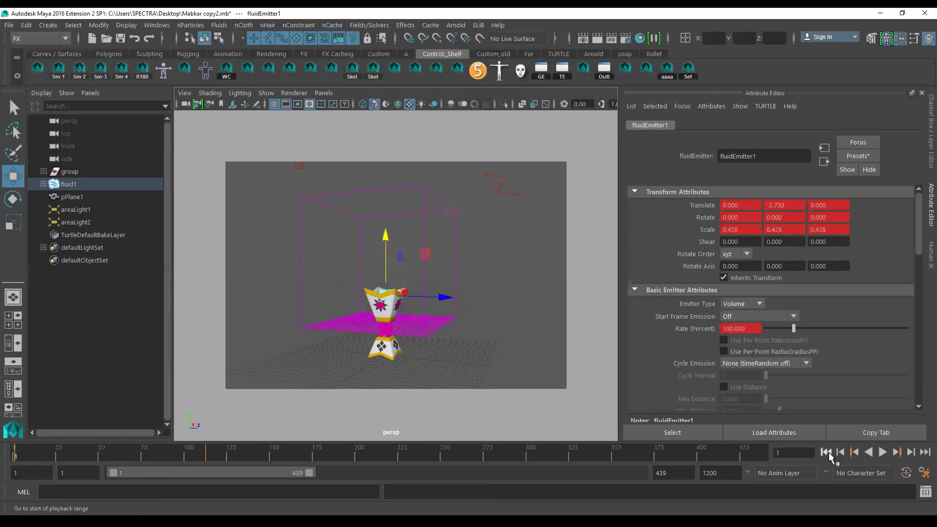
Step: Key the emitter at frame 48 and shift the frame 44–120 keys to 104–160
{"action": "left_click", "coordinate": [96, 459]}
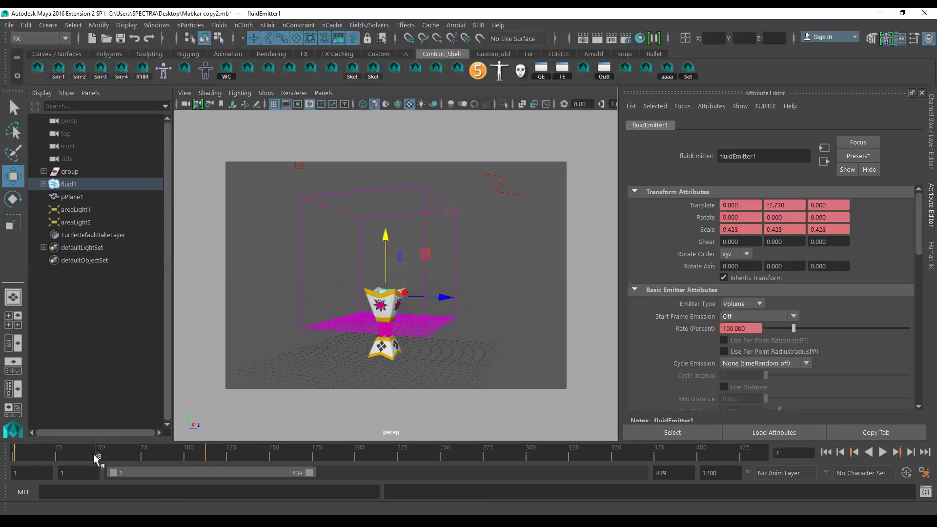
{"action": "key", "text": "s"}
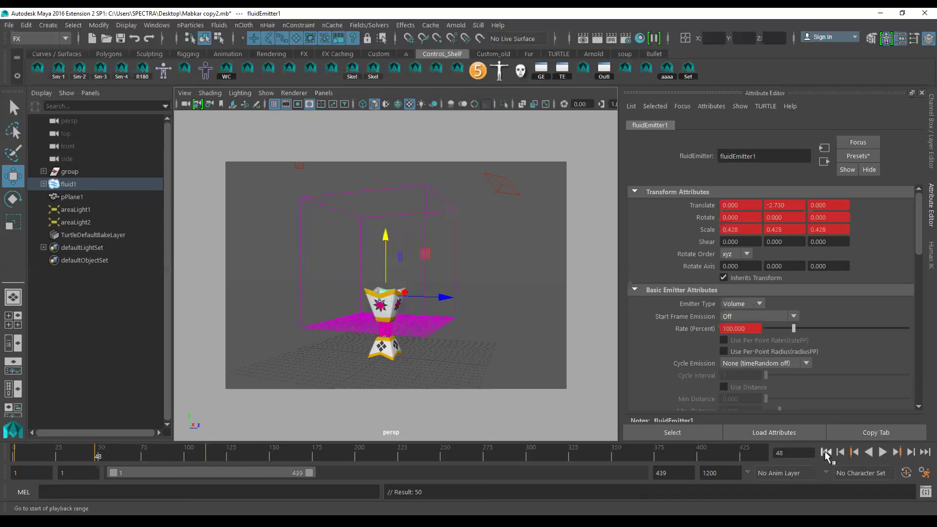
{"action": "left_click", "coordinate": [882, 453]}
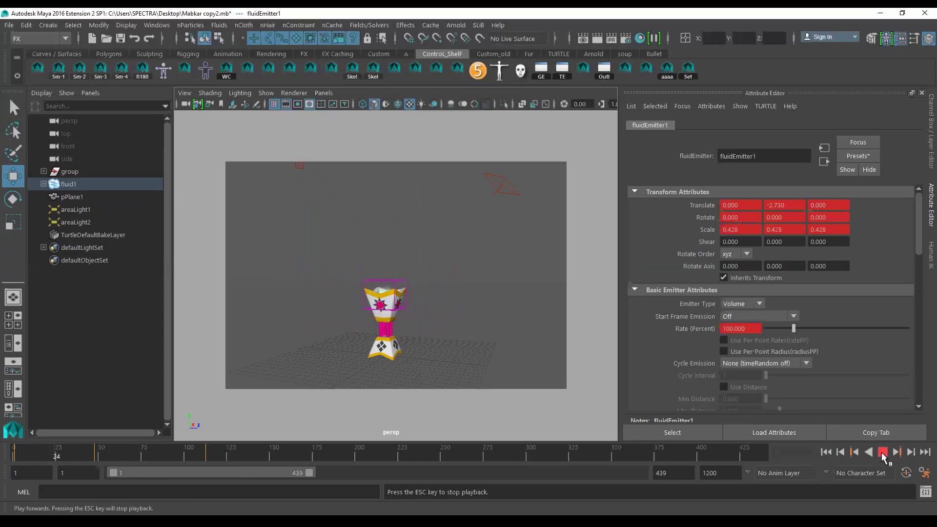
{"action": "left_click", "coordinate": [883, 453]}
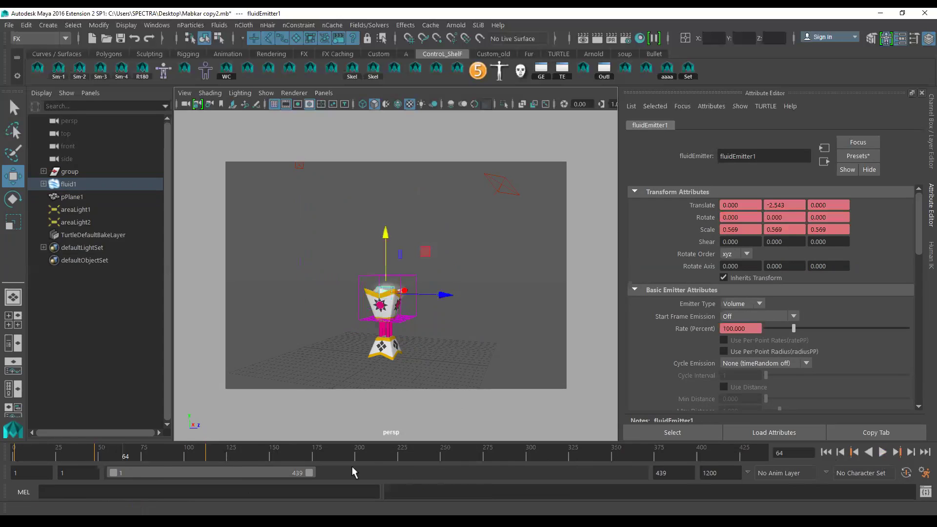
{"action": "left_click_drag", "start_coordinate": [89, 453], "coordinate": [222, 456], "text": "shift"}
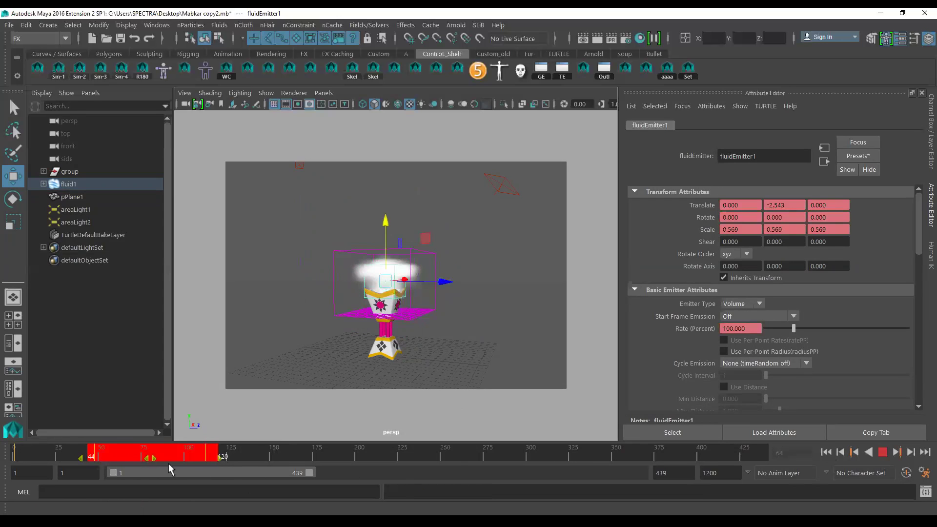
{"action": "left_click_drag", "start_coordinate": [147, 461], "coordinate": [265, 466]}
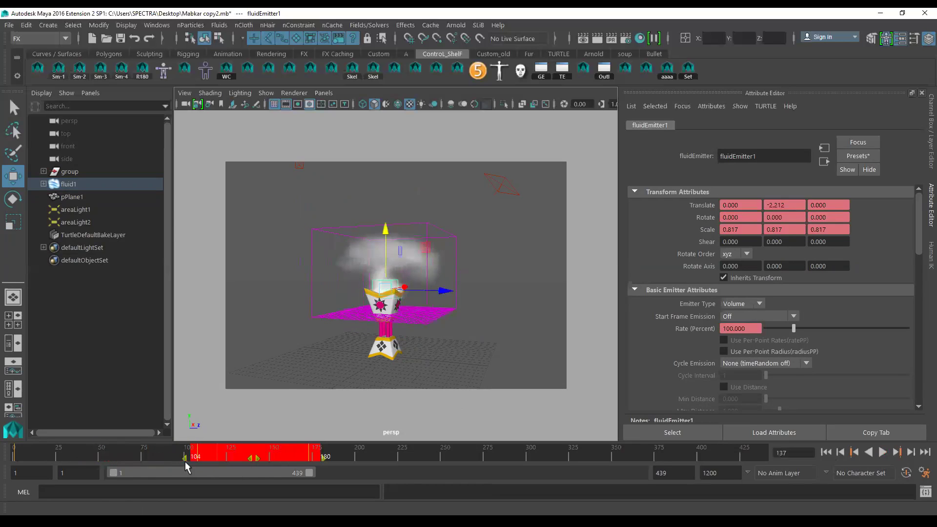
{"action": "left_click", "coordinate": [882, 452]}
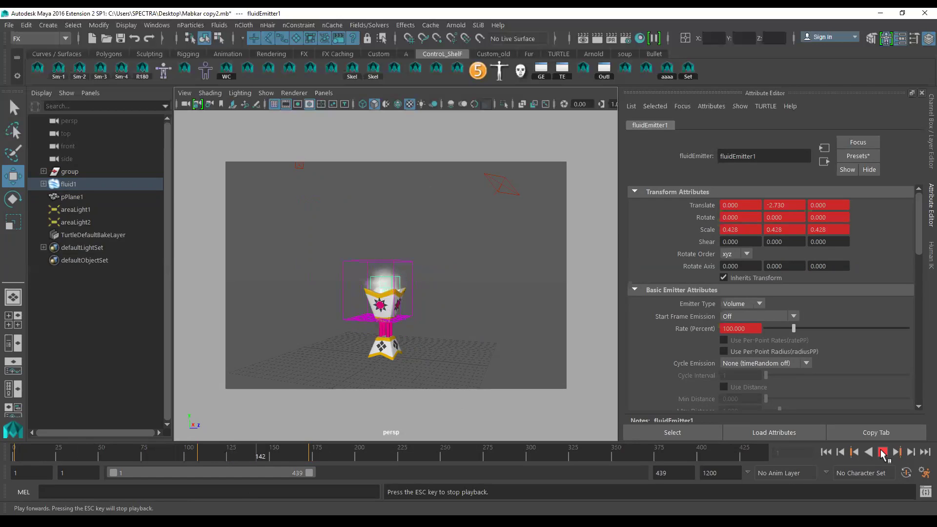
{"action": "left_click", "coordinate": [882, 452]}
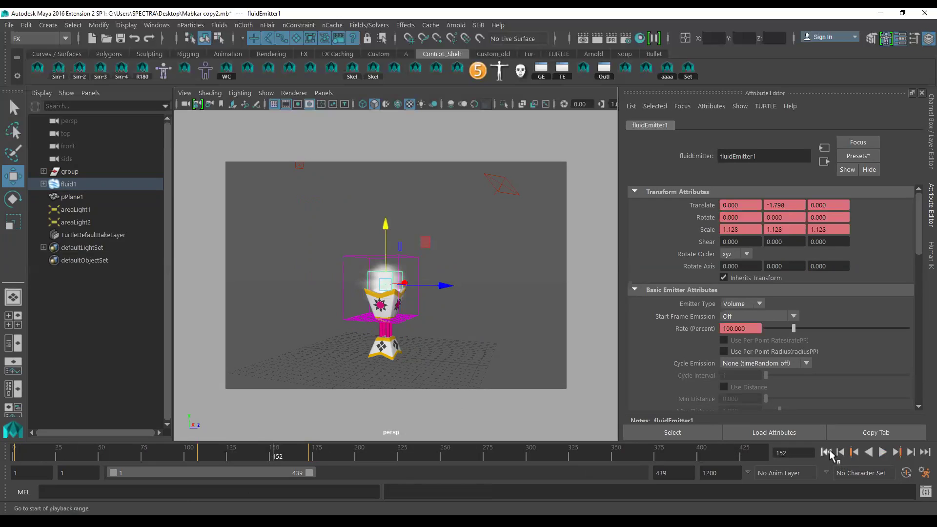
{"action": "left_click", "coordinate": [852, 452]}
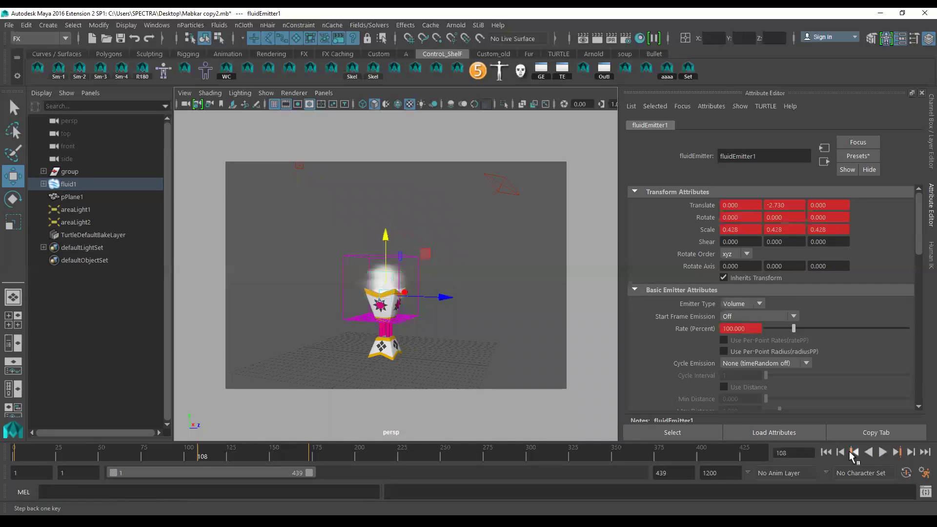
Step: Key the emitter's Rate (Percent) at 100 on frame 1 and preview the emission
{"action": "left_click", "coordinate": [851, 452]}
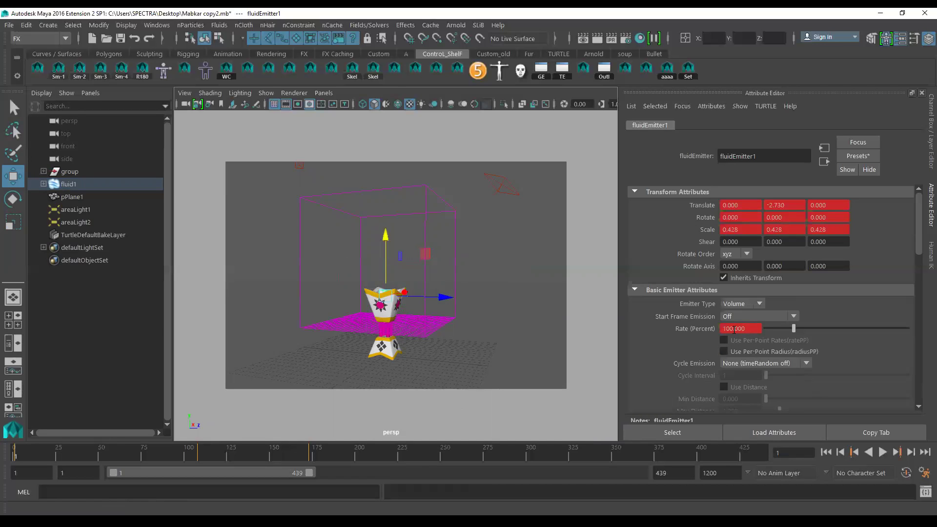
{"action": "type", "text": "1000.000"}
{"action": "right_click", "coordinate": [742, 328]}
{"action": "left_click", "coordinate": [757, 349]}
{"action": "left_click", "coordinate": [882, 452]}
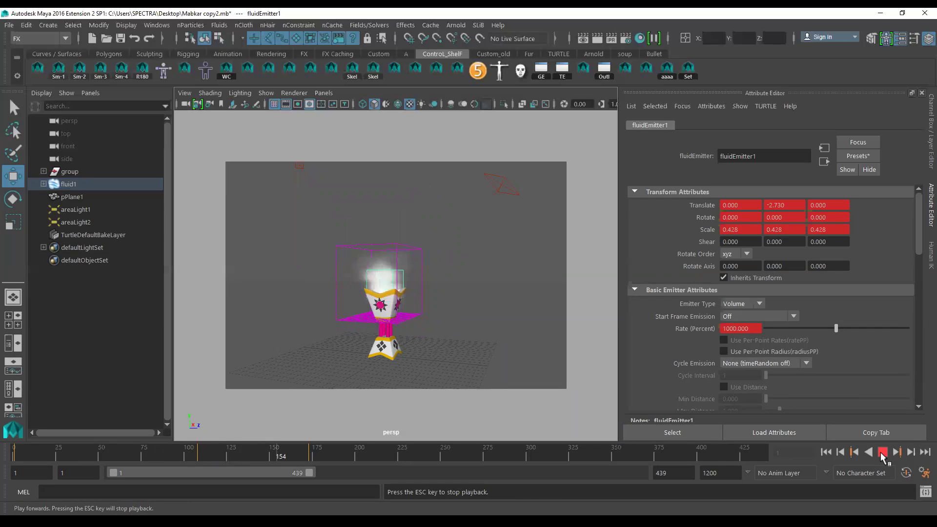
{"action": "left_click", "coordinate": [881, 452]}
Step: Set and key Rate (Percent) to 1000 at frame 108, then replay
{"action": "left_click", "coordinate": [855, 452]}
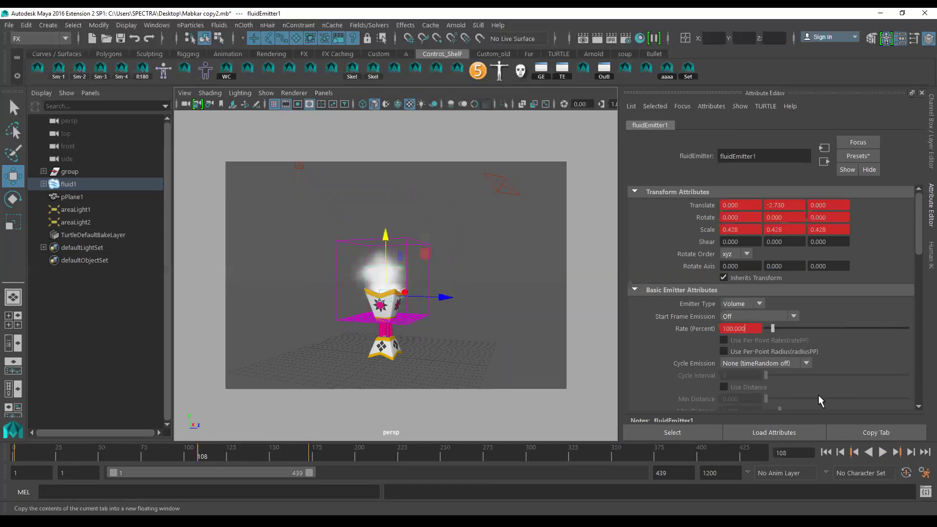
{"action": "type", "text": "1000.000"}
{"action": "key", "text": "Return"}
{"action": "right_click", "coordinate": [741, 330]}
{"action": "left_click", "coordinate": [771, 350]}
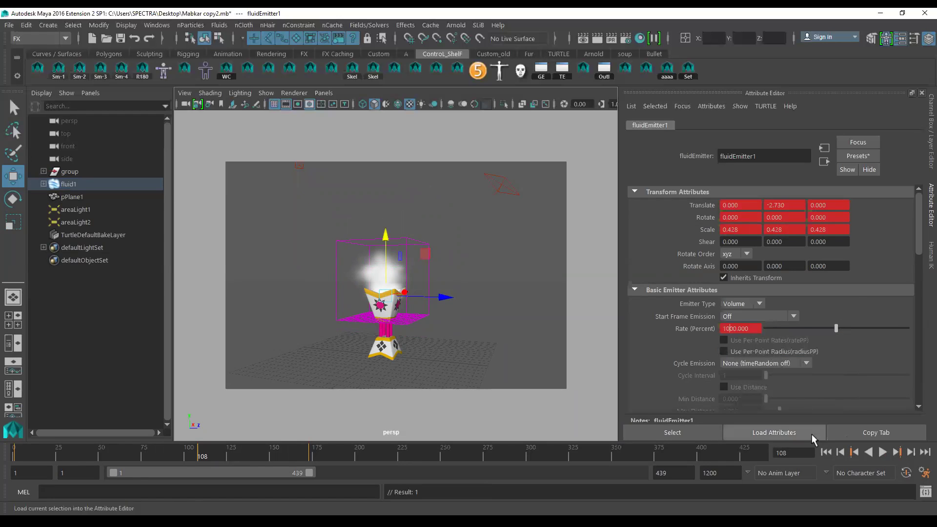
{"action": "left_click", "coordinate": [826, 453]}
{"action": "left_click", "coordinate": [882, 452]}
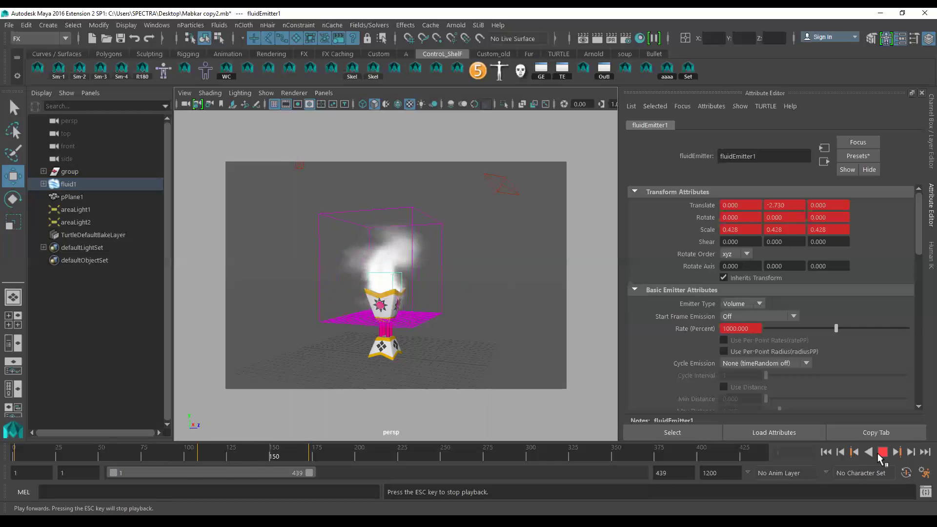
{"action": "left_click", "coordinate": [881, 452]}
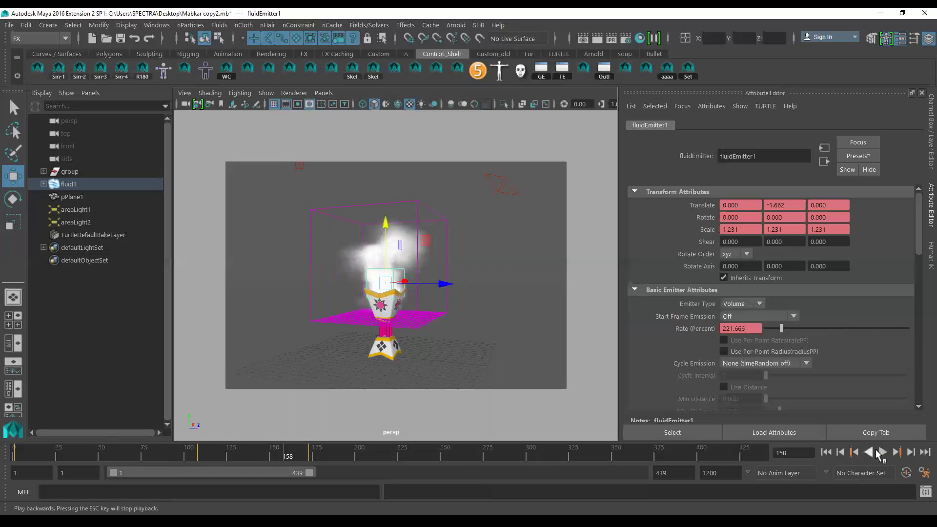
Step: Delete the rate key at frame 173 and replay the smoke from other angles
{"action": "left_click", "coordinate": [313, 454]}
{"action": "right_click", "coordinate": [322, 447]}
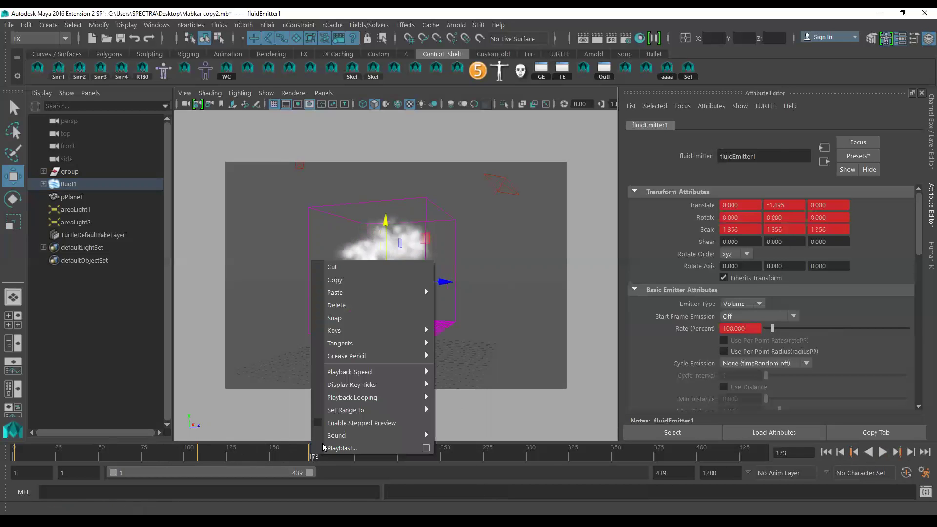
{"action": "left_click", "coordinate": [336, 305]}
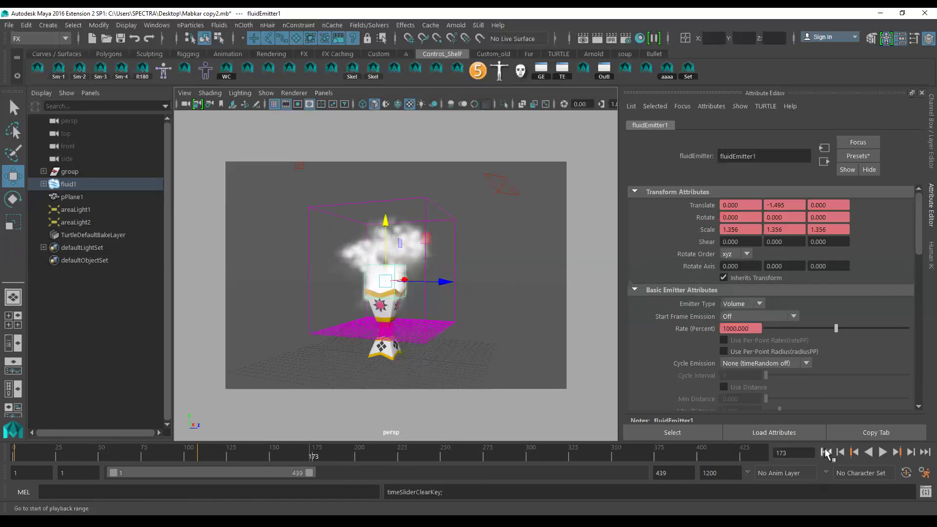
{"action": "left_click", "coordinate": [825, 453]}
{"action": "left_click", "coordinate": [881, 452]}
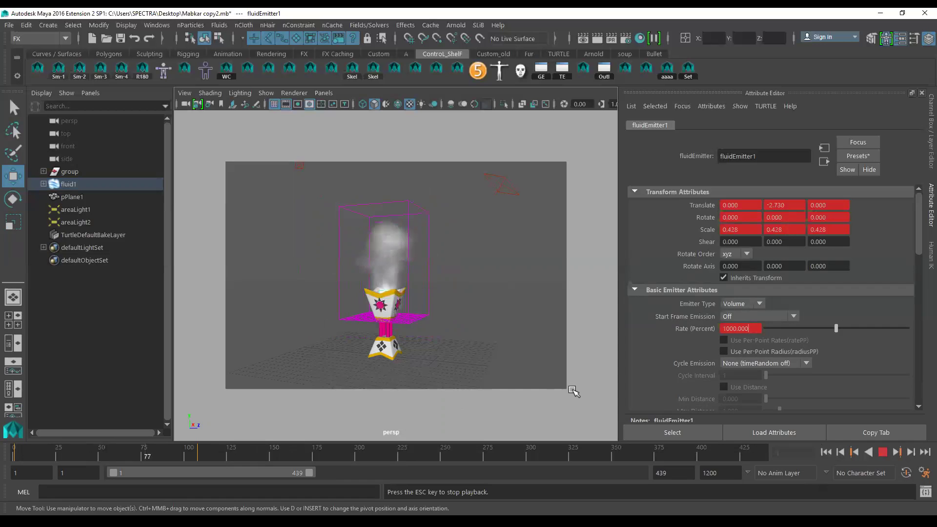
{"action": "mouse_move", "coordinate": [494, 344]}
{"action": "left_mouse_down", "text": "alt"}
{"action": "mouse_move", "coordinate": [416, 345]}
{"action": "mouse_move", "coordinate": [537, 352]}
{"action": "mouse_move", "coordinate": [464, 324]}
{"action": "mouse_move", "coordinate": [522, 345]}
{"action": "left_mouse_up", "text": "alt"}
{"action": "mouse_move", "coordinate": [468, 359]}
{"action": "left_mouse_down", "text": "alt"}
{"action": "mouse_move", "coordinate": [507, 350]}
{"action": "mouse_move", "coordinate": [414, 351]}
{"action": "left_mouse_up", "text": "alt"}
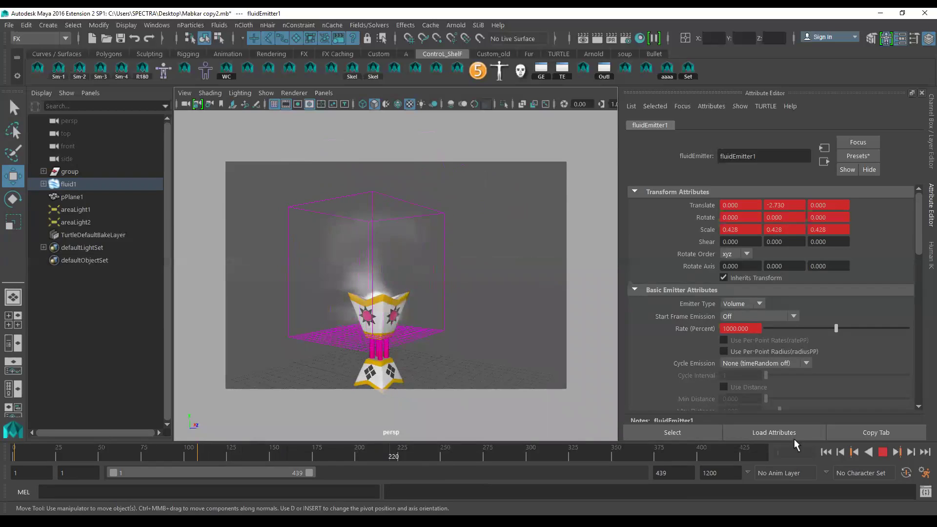
{"action": "left_click", "coordinate": [882, 452]}
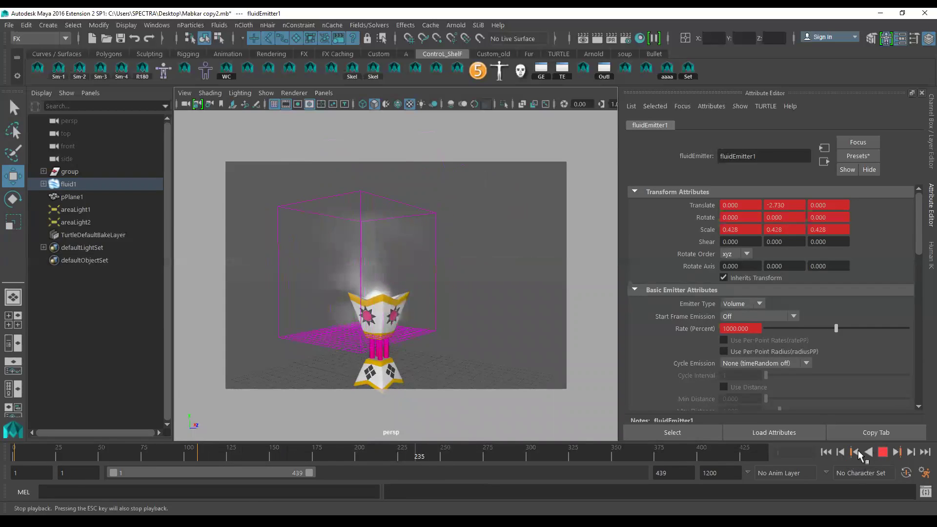
{"action": "left_click", "coordinate": [826, 452]}
{"action": "scroll", "coordinate": [441, 317], "scroll_direction": "down", "scroll_amount": 3}
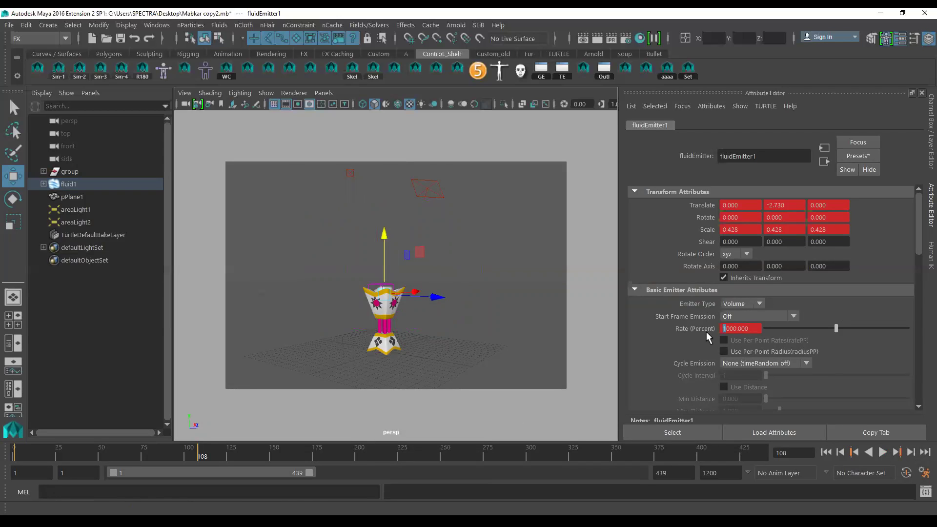
Step: Key the 3000 emission rate at frame 108 and replay the smoke to frame 182
{"action": "right_click", "coordinate": [742, 329]}
{"action": "left_click", "coordinate": [760, 348]}
{"action": "left_click", "coordinate": [826, 452]}
{"action": "left_click", "coordinate": [882, 452]}
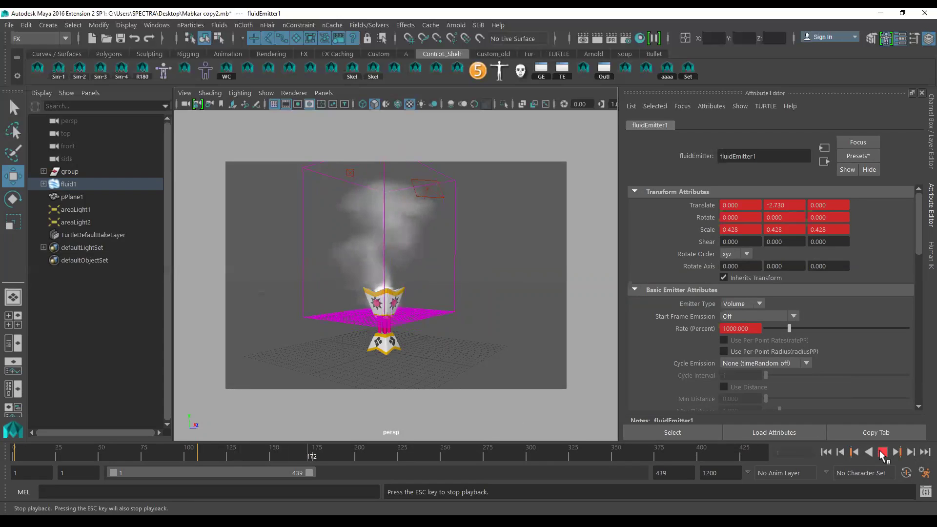
{"action": "left_click", "coordinate": [882, 453]}
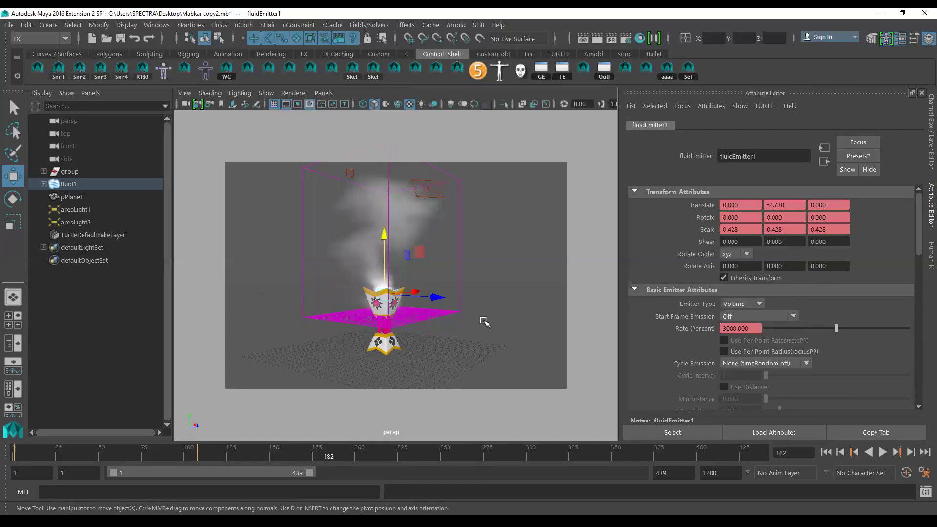
{"action": "mouse_move", "coordinate": [508, 329]}
{"action": "left_mouse_down", "text": "alt"}
{"action": "mouse_move", "coordinate": [550, 328]}
{"action": "mouse_move", "coordinate": [420, 326]}
{"action": "mouse_move", "coordinate": [560, 334]}
{"action": "left_mouse_up", "text": "alt"}
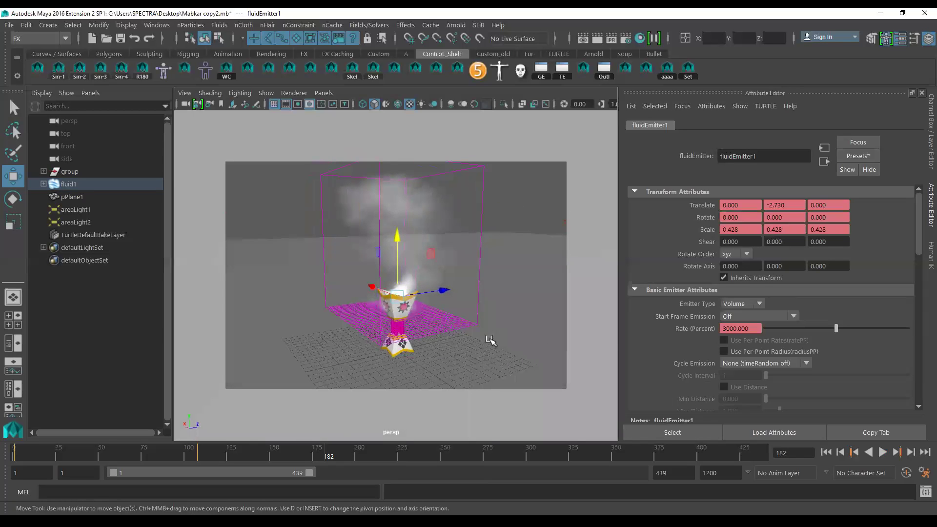
Step: Select the fluid container to load fluidShape1 in the Attribute Editor
{"action": "scroll", "coordinate": [705, 339], "scroll_direction": "down", "scroll_amount": 3}
{"action": "scroll", "coordinate": [705, 340], "scroll_direction": "down", "scroll_amount": 5}
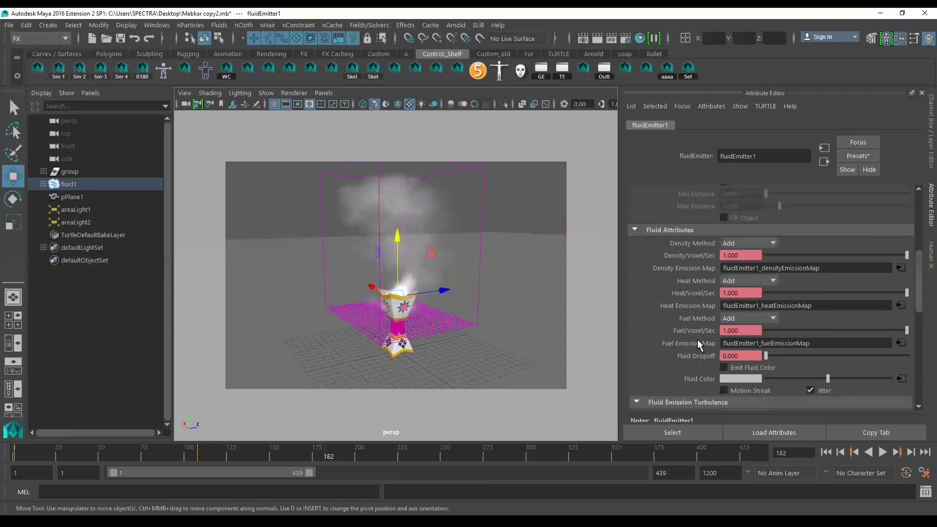
{"action": "scroll", "coordinate": [696, 340], "scroll_direction": "down", "scroll_amount": 2}
{"action": "scroll", "coordinate": [692, 340], "scroll_direction": "down", "scroll_amount": 2}
{"action": "scroll", "coordinate": [692, 340], "scroll_direction": "down", "scroll_amount": 1}
{"action": "scroll", "coordinate": [692, 341], "scroll_direction": "down", "scroll_amount": 4}
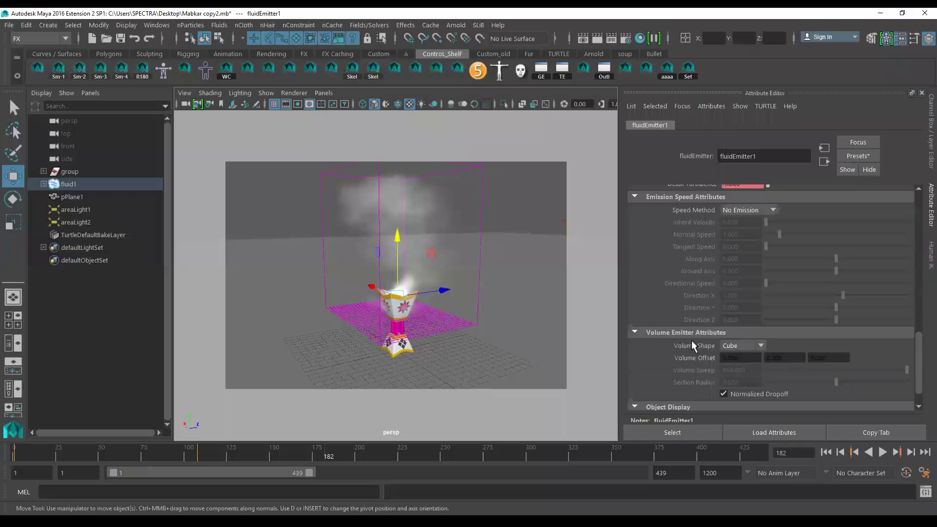
{"action": "left_click", "coordinate": [481, 195]}
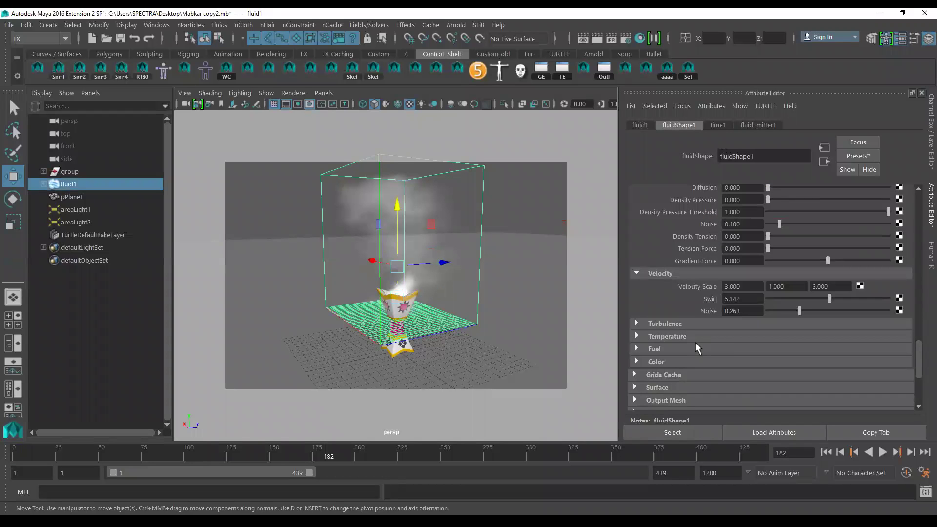
Step: Expand fluidShape1's Shading section to reveal the Opacity ramp
{"action": "scroll", "coordinate": [693, 315], "scroll_direction": "up", "scroll_amount": 2}
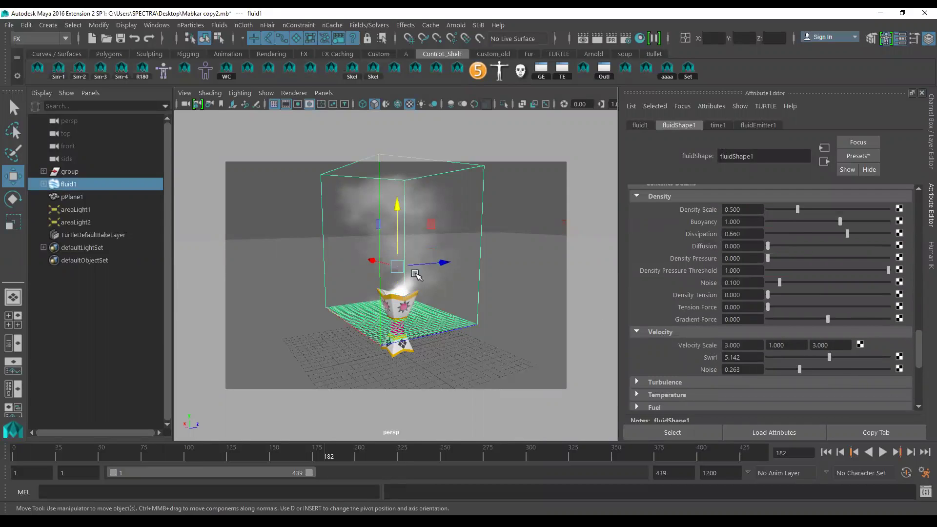
{"action": "left_click_drag", "start_coordinate": [464, 309], "coordinate": [576, 314], "text": "alt"}
{"action": "scroll", "coordinate": [680, 343], "scroll_direction": "down", "scroll_amount": 2}
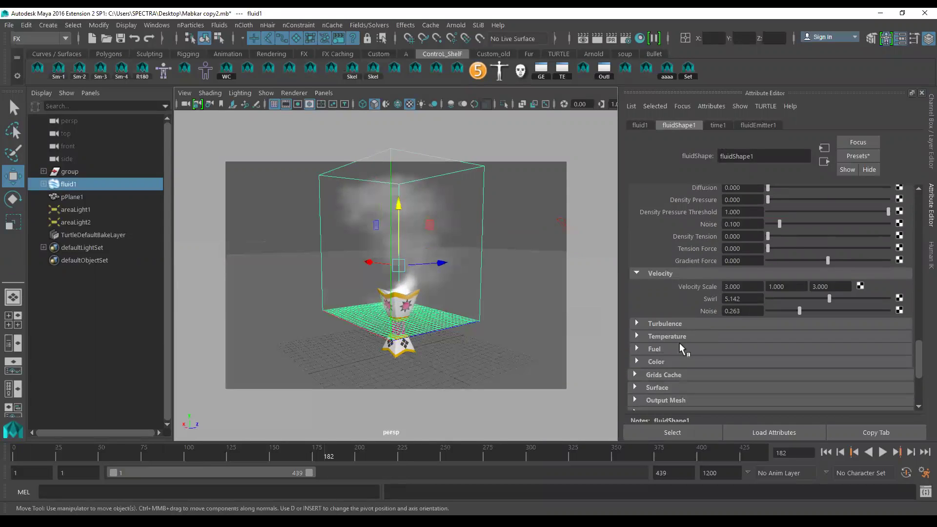
{"action": "scroll", "coordinate": [680, 343], "scroll_direction": "down", "scroll_amount": 3}
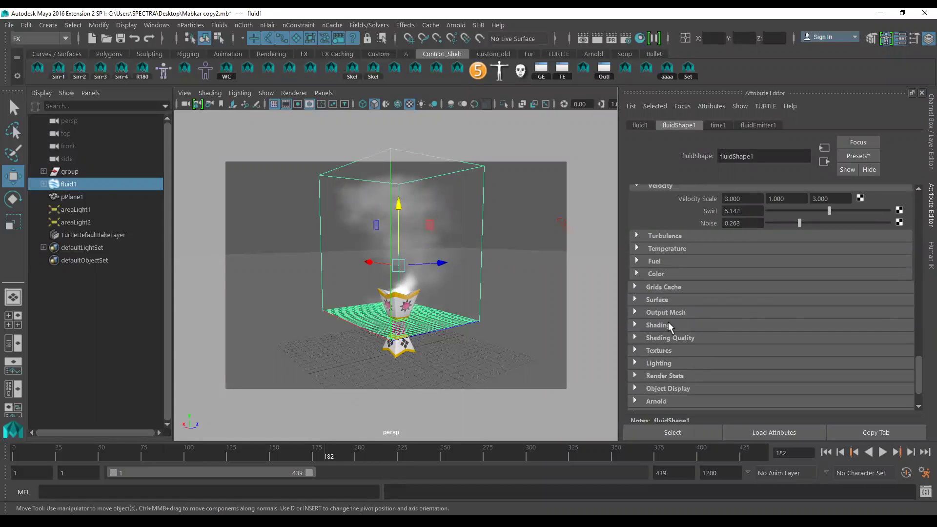
{"action": "left_click", "coordinate": [636, 324]}
{"action": "left_click", "coordinate": [637, 386]}
{"action": "scroll", "coordinate": [643, 339], "scroll_direction": "down", "scroll_amount": 1}
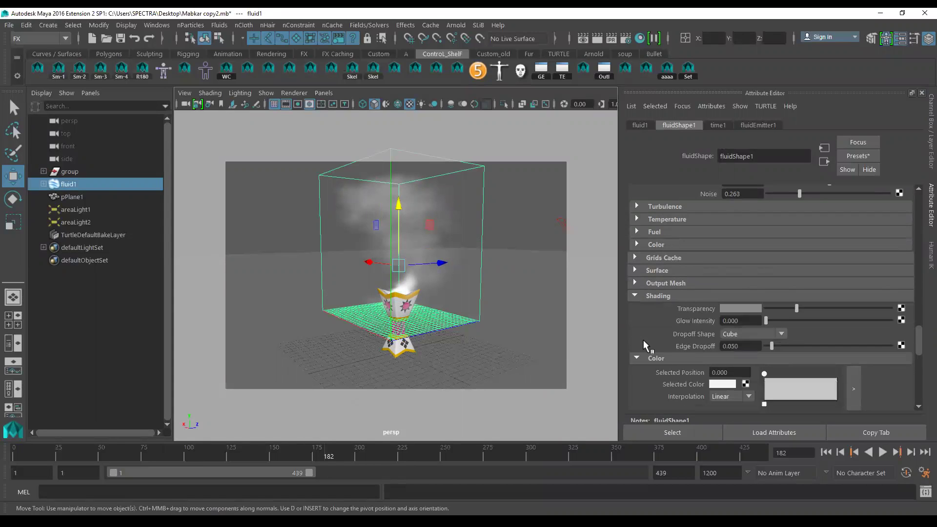
{"action": "scroll", "coordinate": [643, 339], "scroll_direction": "down", "scroll_amount": 1}
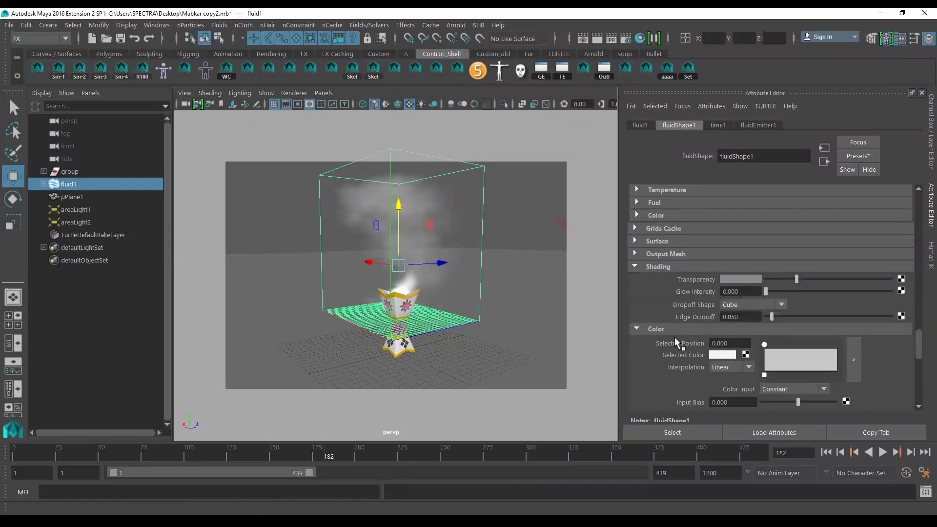
{"action": "scroll", "coordinate": [676, 340], "scroll_direction": "down", "scroll_amount": 2}
{"action": "scroll", "coordinate": [676, 341], "scroll_direction": "down", "scroll_amount": 1}
{"action": "scroll", "coordinate": [675, 340], "scroll_direction": "down", "scroll_amount": 1}
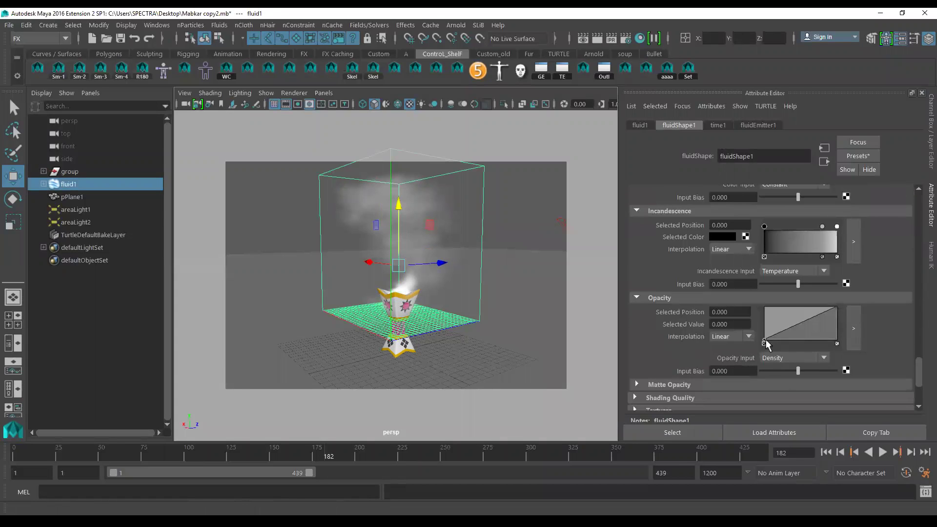
{"action": "scroll", "coordinate": [737, 332], "scroll_direction": "up", "scroll_amount": 2}
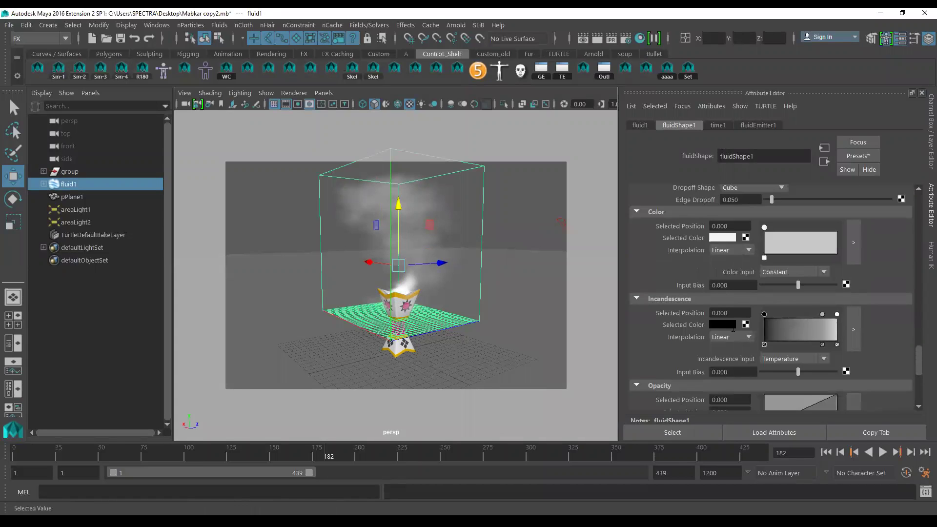
{"action": "scroll", "coordinate": [732, 327], "scroll_direction": "down", "scroll_amount": 1}
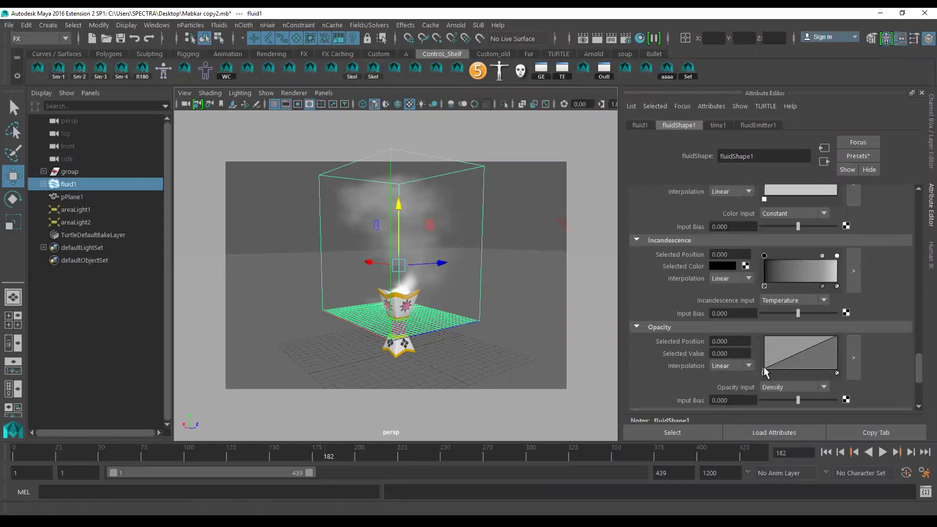
Step: Add a point to the Opacity curve, ending at value 0.368, and replay from frame 1
{"action": "left_click_drag", "start_coordinate": [763, 363], "coordinate": [763, 368]}
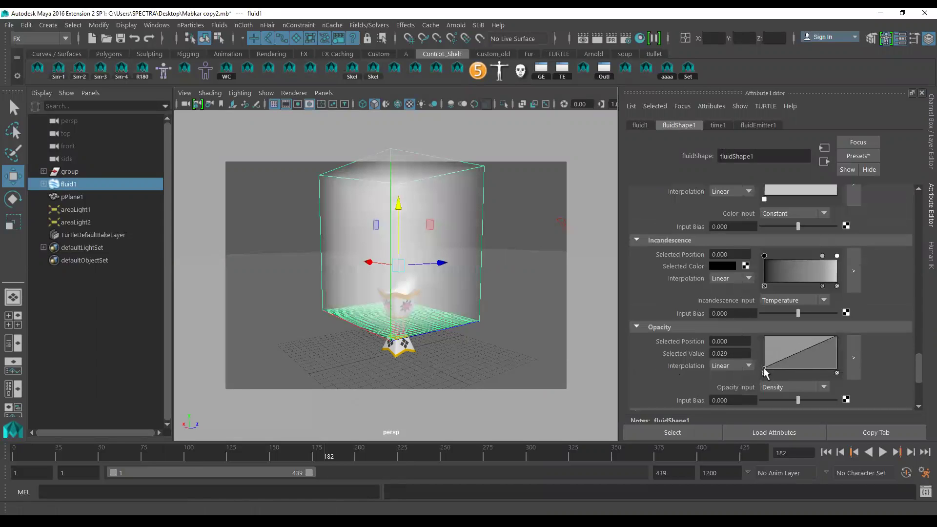
{"action": "left_click_drag", "start_coordinate": [762, 367], "coordinate": [763, 370]}
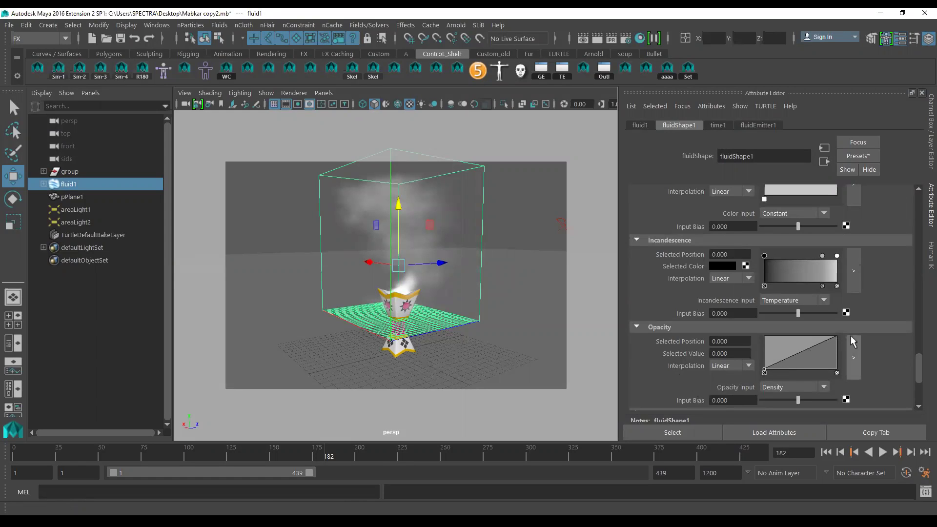
{"action": "mouse_move", "coordinate": [801, 350]}
{"action": "left_mouse_down"}
{"action": "mouse_move", "coordinate": [806, 365]}
{"action": "mouse_move", "coordinate": [788, 341]}
{"action": "mouse_move", "coordinate": [843, 356]}
{"action": "left_mouse_up"}
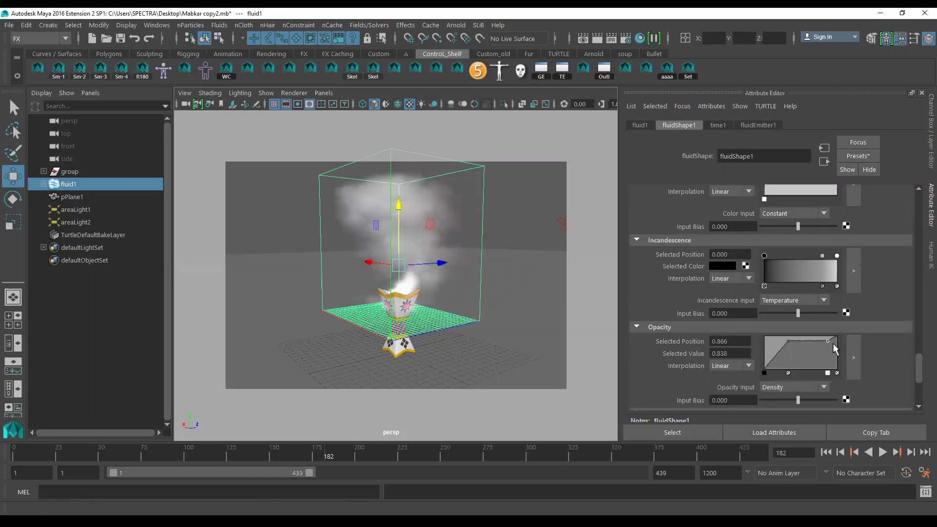
{"action": "left_click", "coordinate": [825, 452]}
{"action": "left_click", "coordinate": [882, 452]}
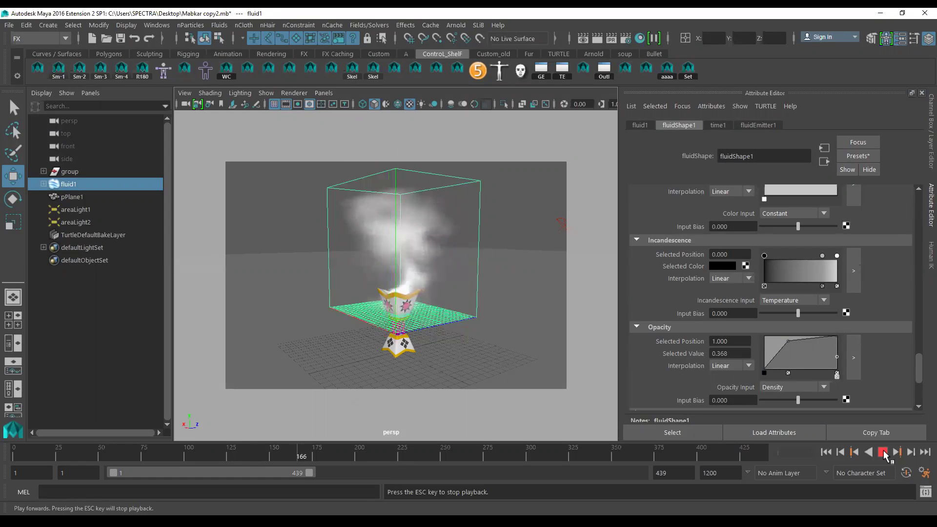
Step: Review the smoke playback from other angles, then rewind to frame 1
{"action": "left_click", "coordinate": [884, 454]}
{"action": "left_click_drag", "start_coordinate": [385, 273], "coordinate": [415, 270], "text": "alt"}
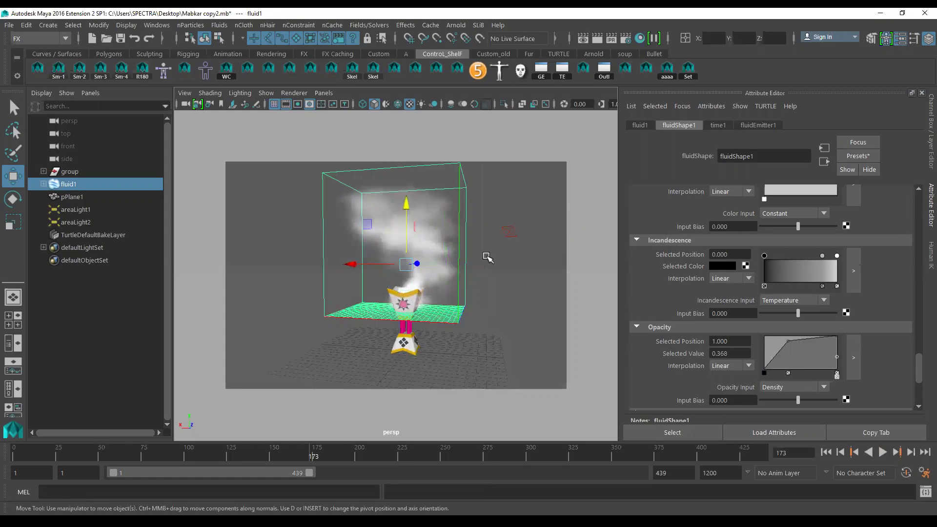
{"action": "mouse_move", "coordinate": [455, 293]}
{"action": "left_mouse_down", "text": "alt"}
{"action": "mouse_move", "coordinate": [512, 294]}
{"action": "mouse_move", "coordinate": [477, 294]}
{"action": "left_mouse_up", "text": "alt"}
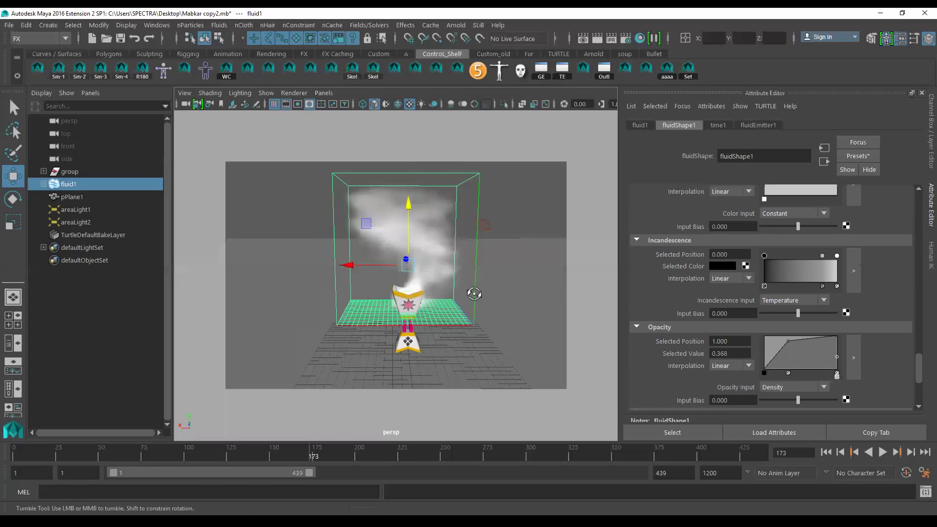
{"action": "left_click", "coordinate": [882, 452]}
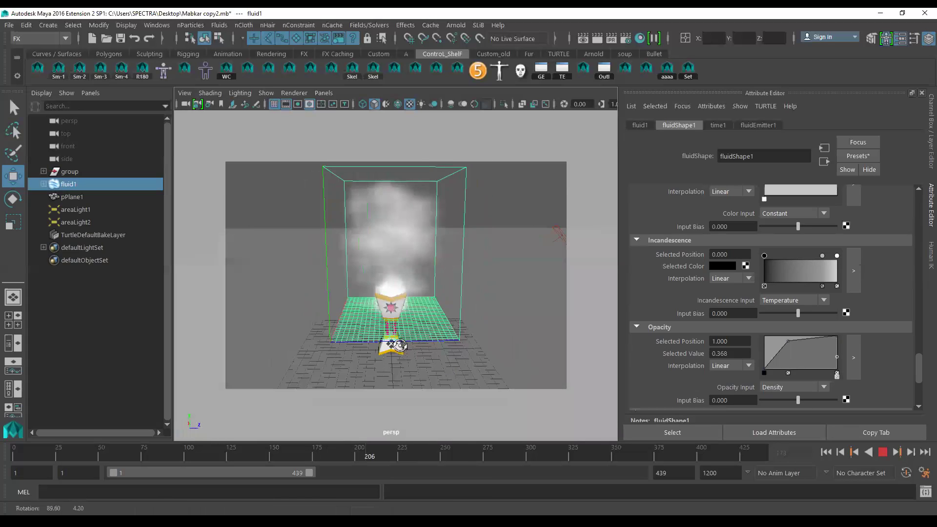
{"action": "left_click_drag", "start_coordinate": [400, 345], "coordinate": [483, 345], "text": "alt"}
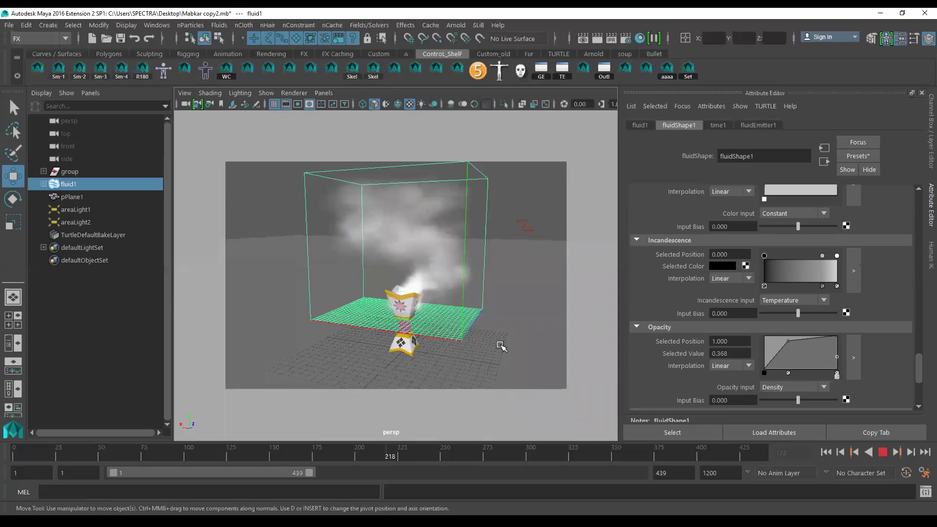
{"action": "left_click", "coordinate": [874, 454]}
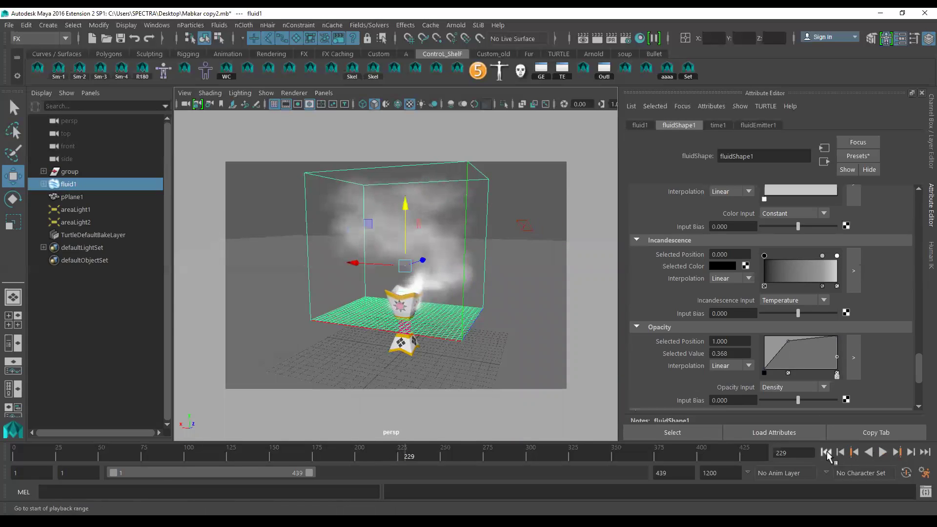
{"action": "left_click", "coordinate": [826, 451]}
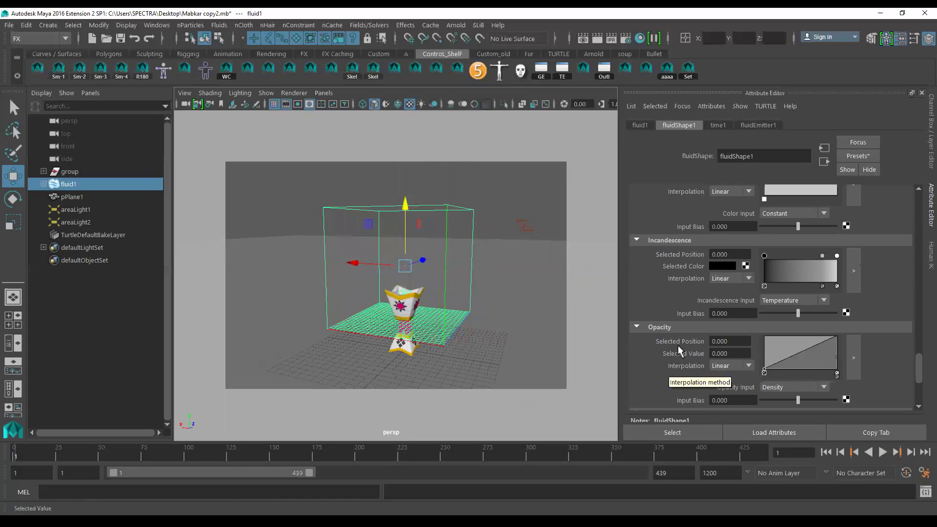
Step: Dismiss the upgrade-to-Pro popup and bring fluidShape1's Velocity settings back into view
{"action": "scroll", "coordinate": [681, 338], "scroll_direction": "up", "scroll_amount": 5}
{"action": "scroll", "coordinate": [681, 339], "scroll_direction": "up", "scroll_amount": 5}
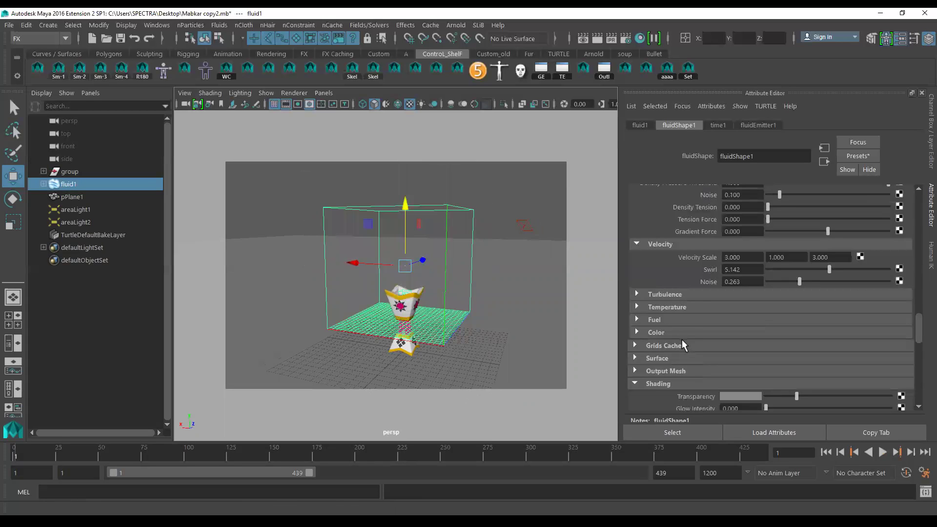
{"action": "scroll", "coordinate": [681, 338], "scroll_direction": "up", "scroll_amount": 3}
{"action": "left_click", "coordinate": [540, 293]}
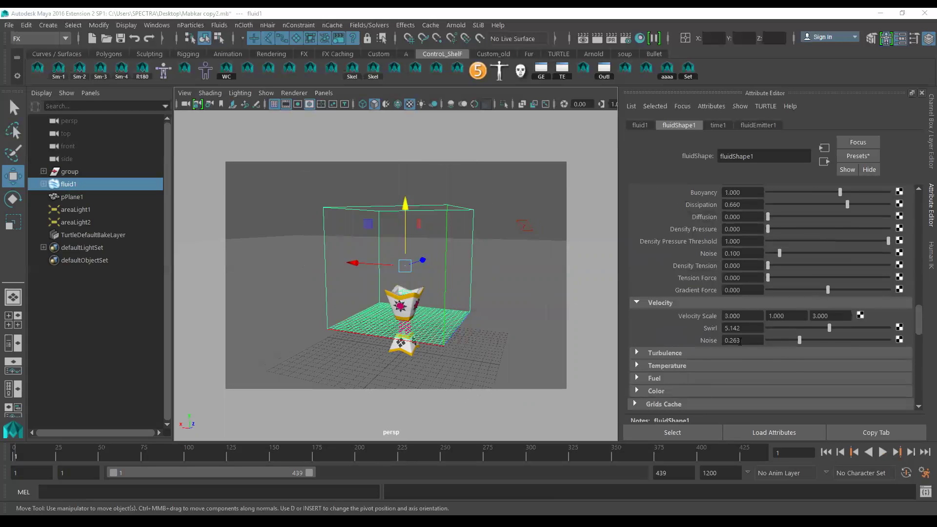
{"action": "scroll", "coordinate": [772, 355], "scroll_direction": "up", "scroll_amount": 3}
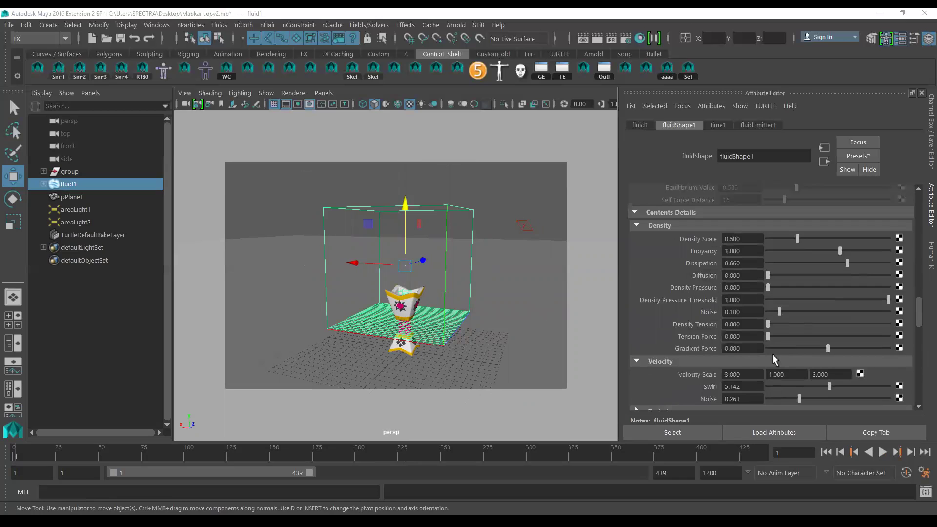
{"action": "scroll", "coordinate": [772, 358], "scroll_direction": "up", "scroll_amount": 3}
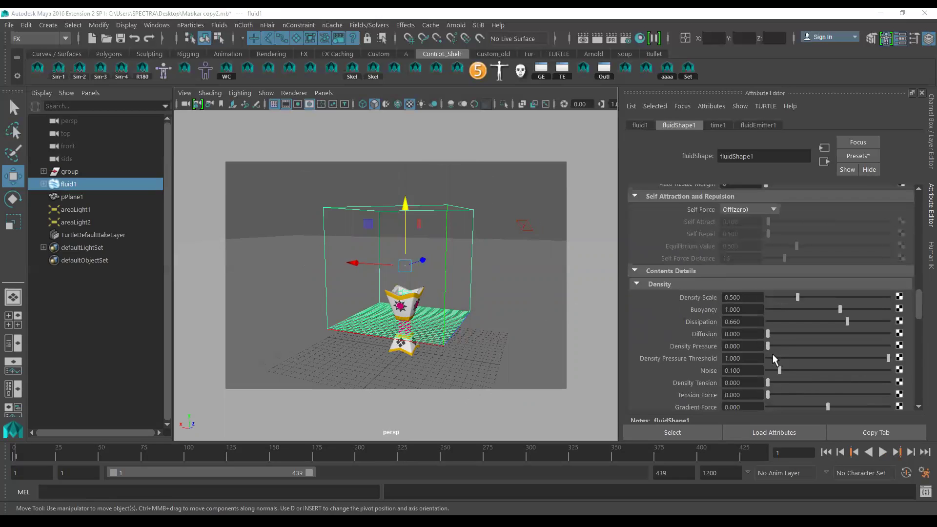
{"action": "scroll", "coordinate": [772, 355], "scroll_direction": "up", "scroll_amount": 4}
{"action": "scroll", "coordinate": [772, 355], "scroll_direction": "up", "scroll_amount": 3}
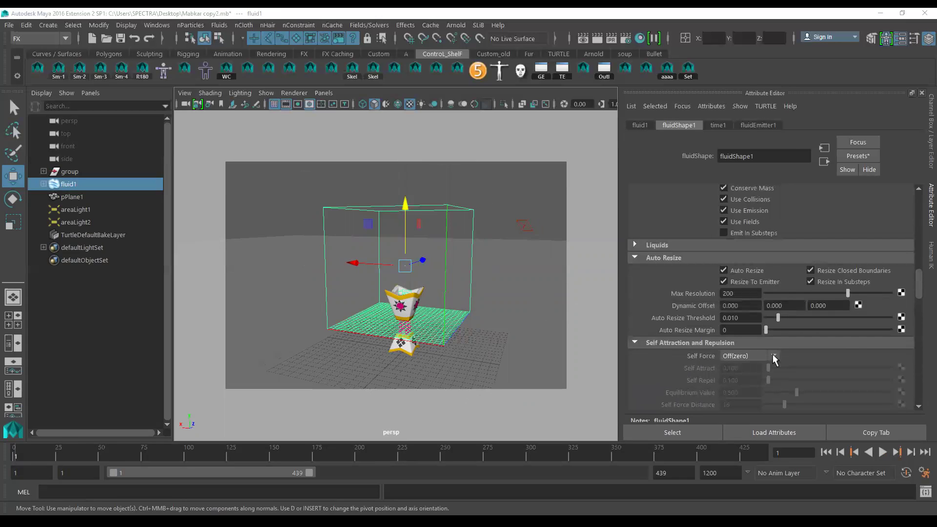
{"action": "scroll", "coordinate": [772, 353], "scroll_direction": "down", "scroll_amount": 12}
{"action": "scroll", "coordinate": [772, 353], "scroll_direction": "down", "scroll_amount": 3}
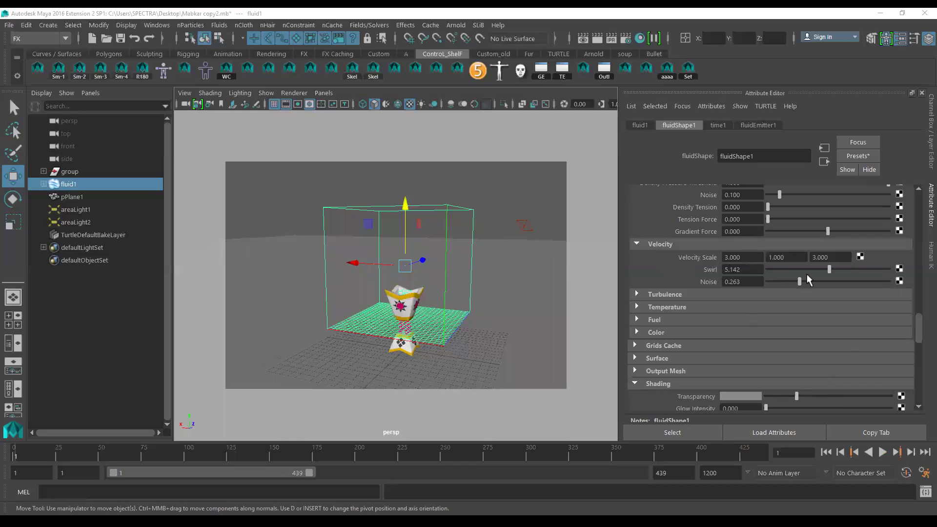
Step: Set a key on the fluid's Velocity Scale Y at 3 and preview the rising smoke
{"action": "right_click", "coordinate": [786, 258]}
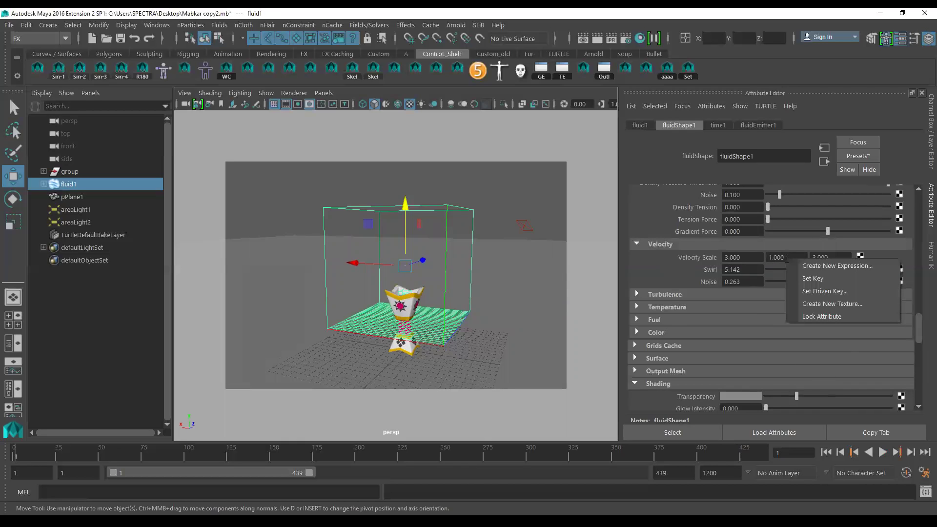
{"action": "left_click", "coordinate": [786, 257]}
{"action": "left_click_drag", "start_coordinate": [787, 257], "coordinate": [761, 259]}
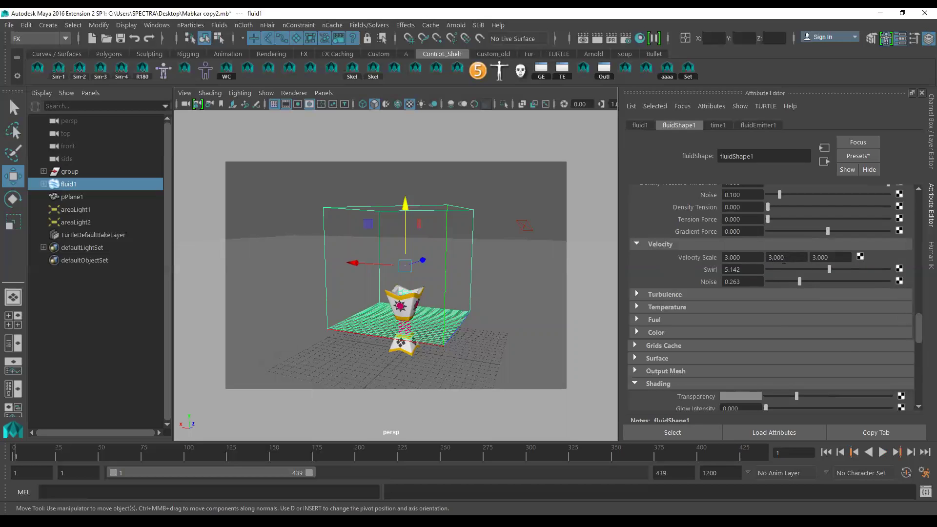
{"action": "right_click", "coordinate": [784, 259]}
{"action": "left_click", "coordinate": [806, 276]}
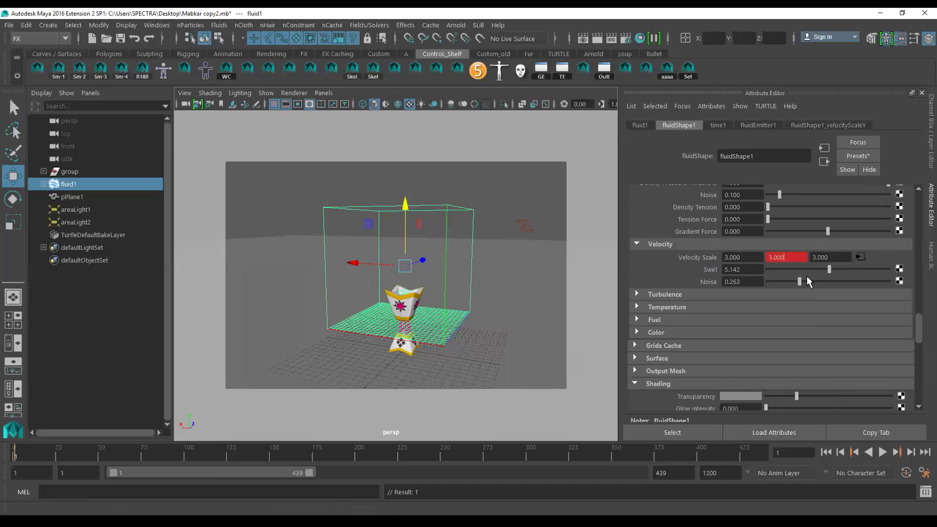
{"action": "left_click", "coordinate": [883, 452]}
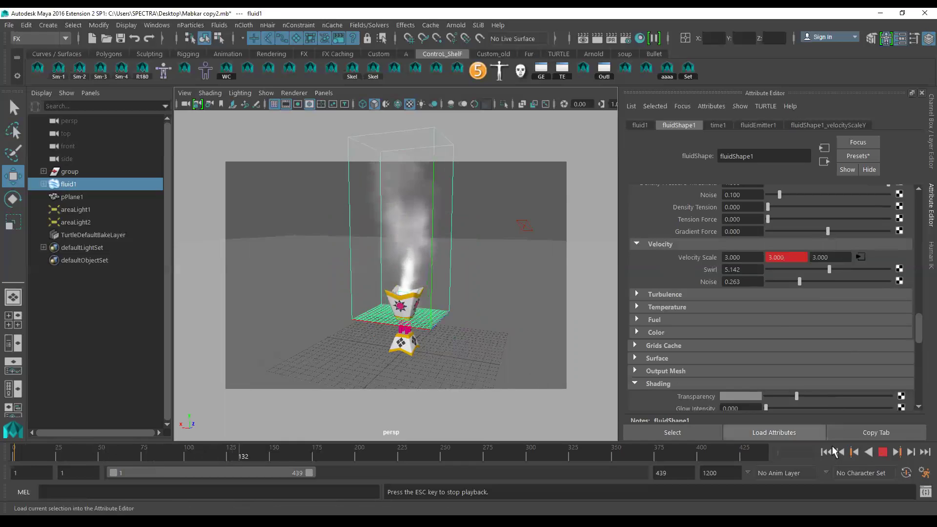
{"action": "left_click", "coordinate": [883, 452]}
Step: Key Velocity Scale Y again, then key a reversed -3 value at frame 174
{"action": "right_click", "coordinate": [776, 254]}
{"action": "left_click", "coordinate": [797, 275]}
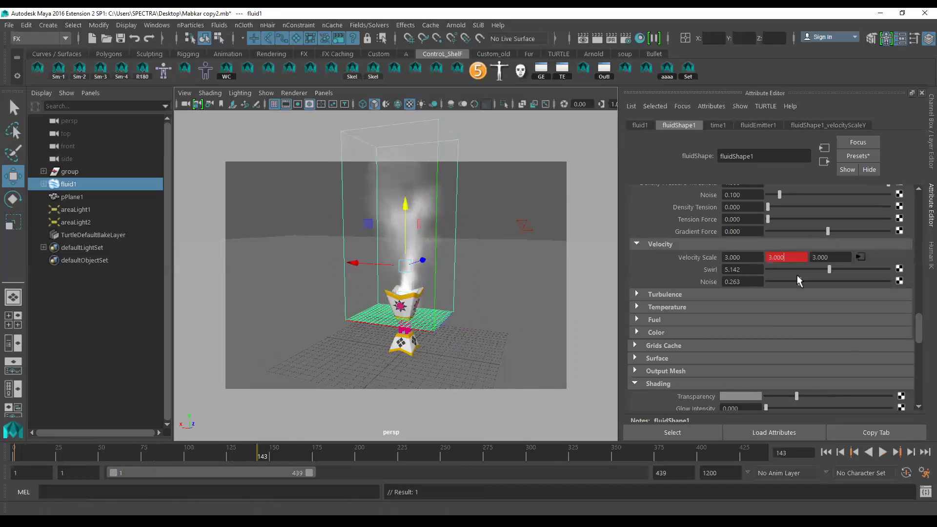
{"action": "left_click", "coordinate": [882, 453]}
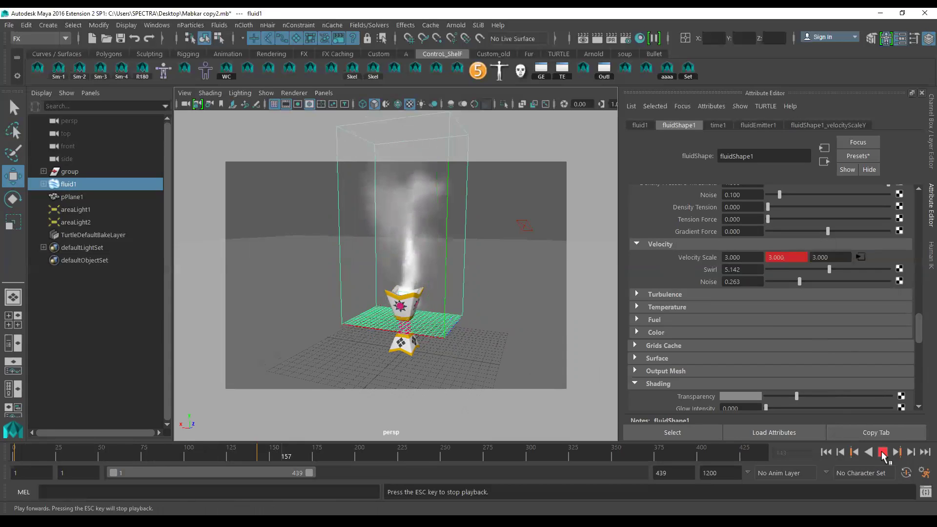
{"action": "left_click", "coordinate": [882, 453]}
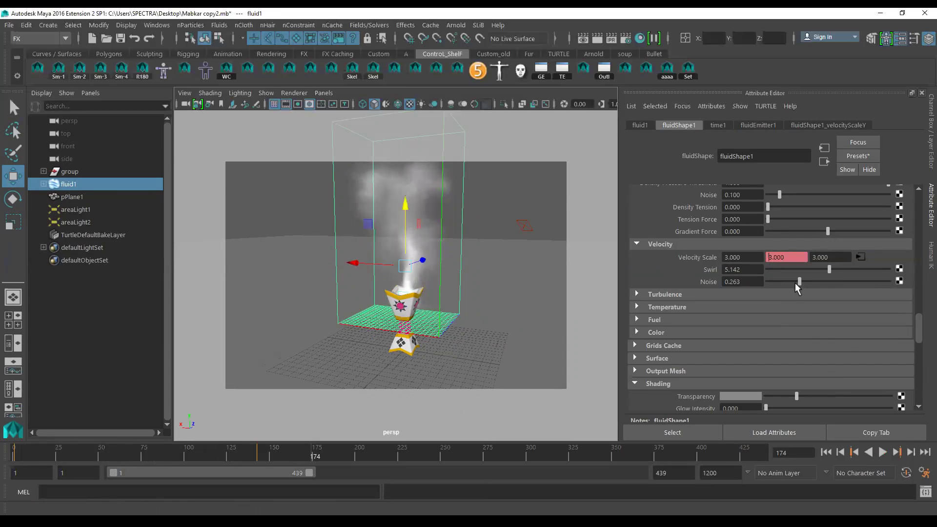
{"action": "right_click", "coordinate": [779, 262]}
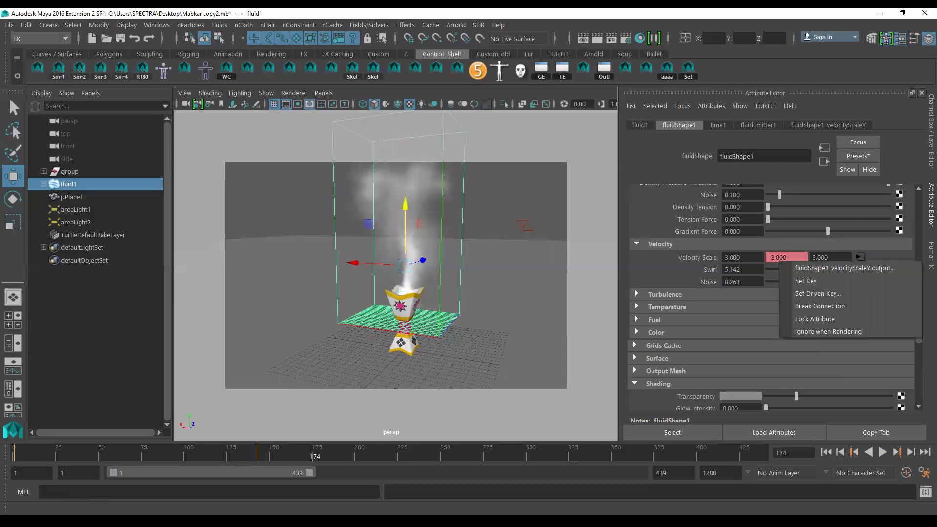
{"action": "left_click", "coordinate": [800, 281]}
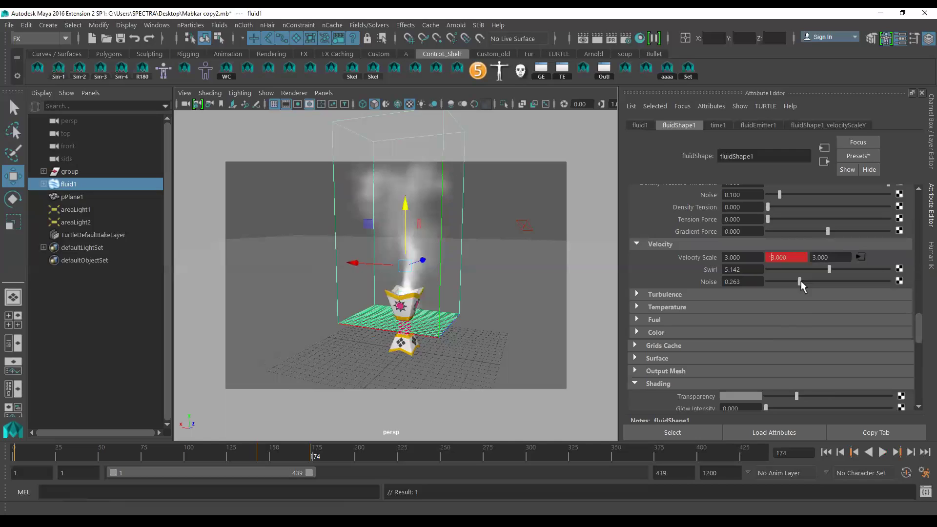
Step: Replay to frame 209, then break and undo the Y velocity scale's animation connection
{"action": "left_click", "coordinate": [828, 451]}
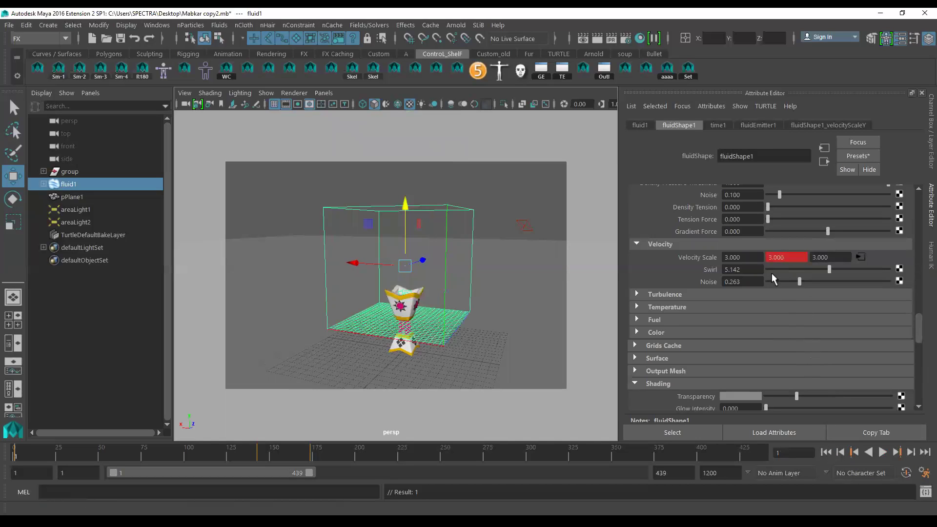
{"action": "left_click", "coordinate": [881, 452]}
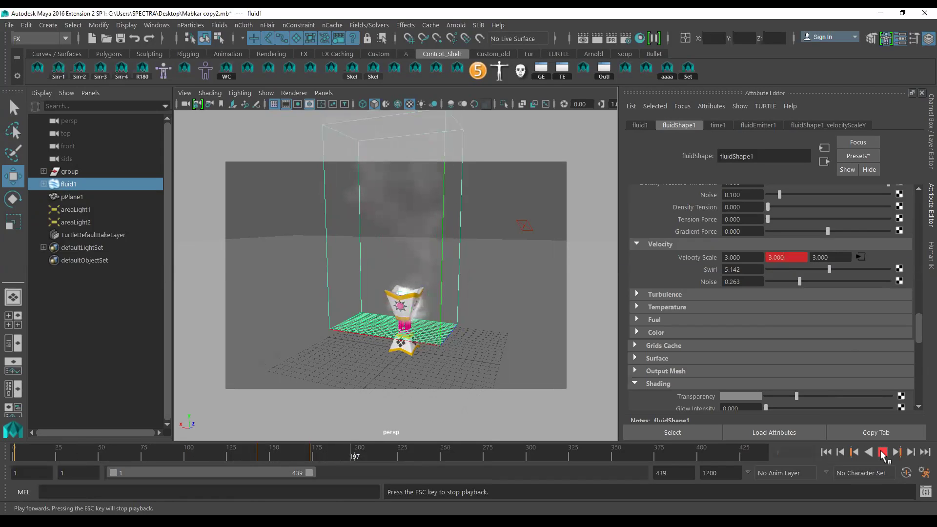
{"action": "left_click", "coordinate": [883, 453]}
{"action": "left_click_drag", "start_coordinate": [327, 248], "coordinate": [352, 248], "text": "alt"}
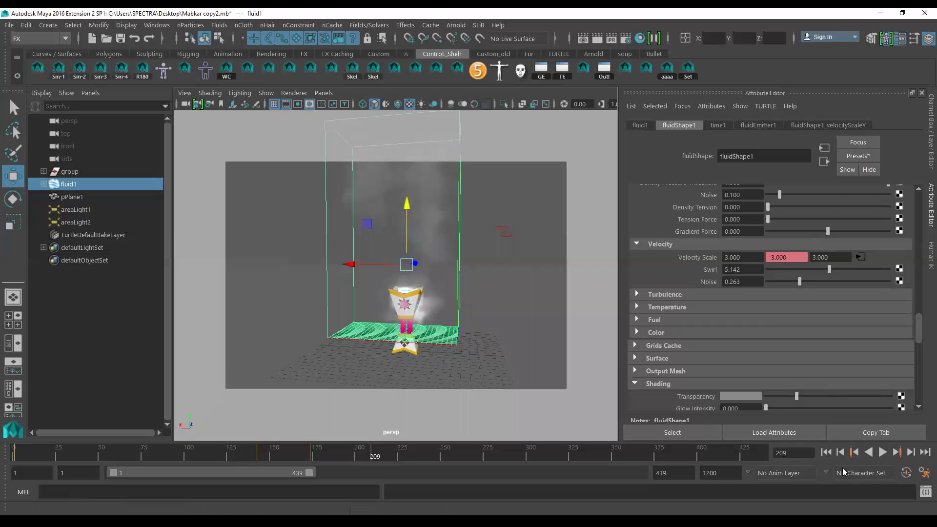
{"action": "left_click", "coordinate": [852, 449]}
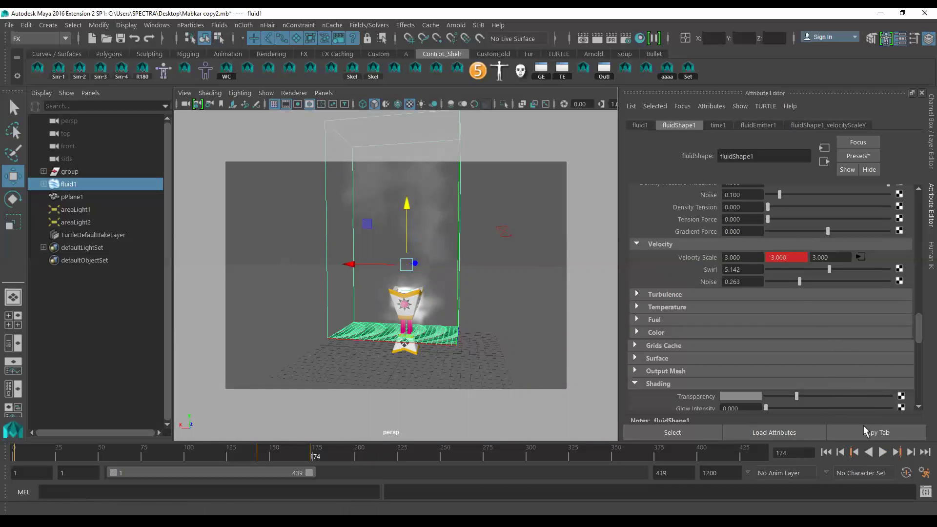
{"action": "right_click", "coordinate": [778, 257]}
{"action": "left_click", "coordinate": [822, 299]}
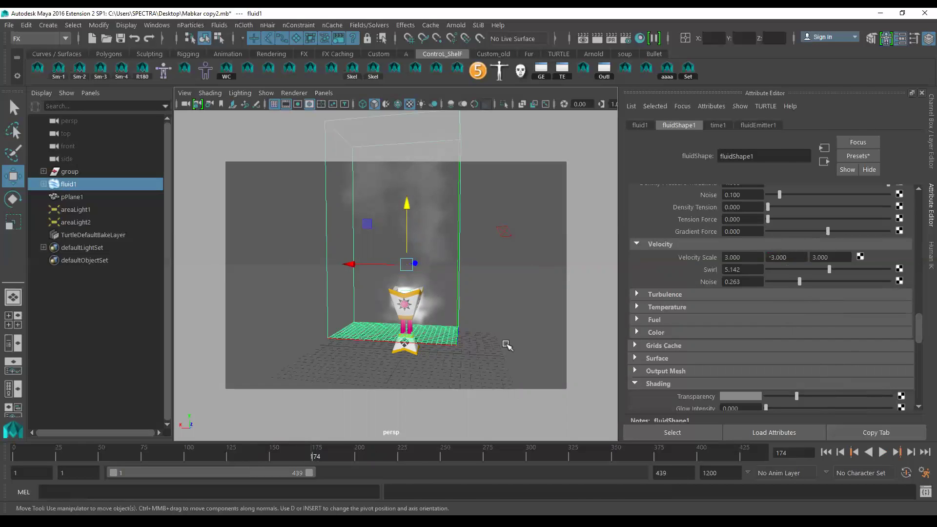
{"action": "key", "text": "ctrl+z"}
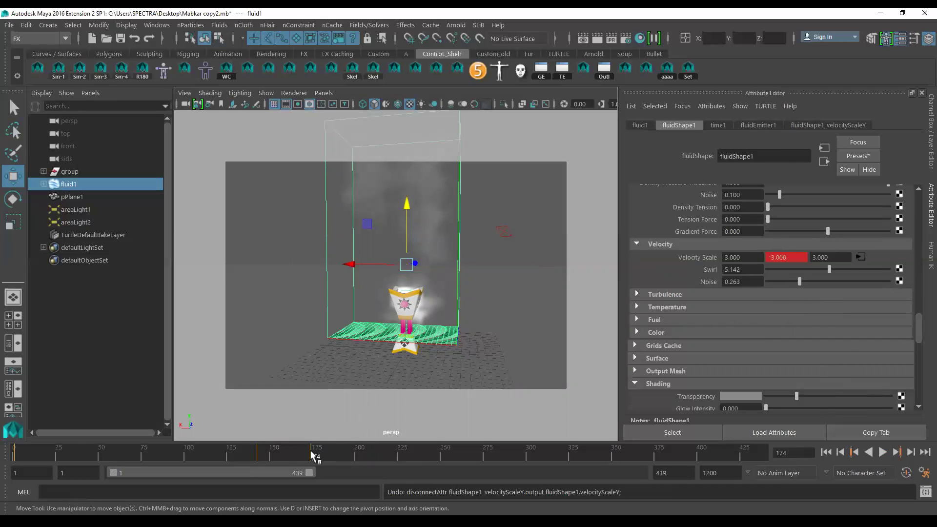
Step: Delete the frame-174 key from the time slider and replay the smoke to frame 99
{"action": "right_click", "coordinate": [311, 455]}
{"action": "left_click", "coordinate": [337, 301]}
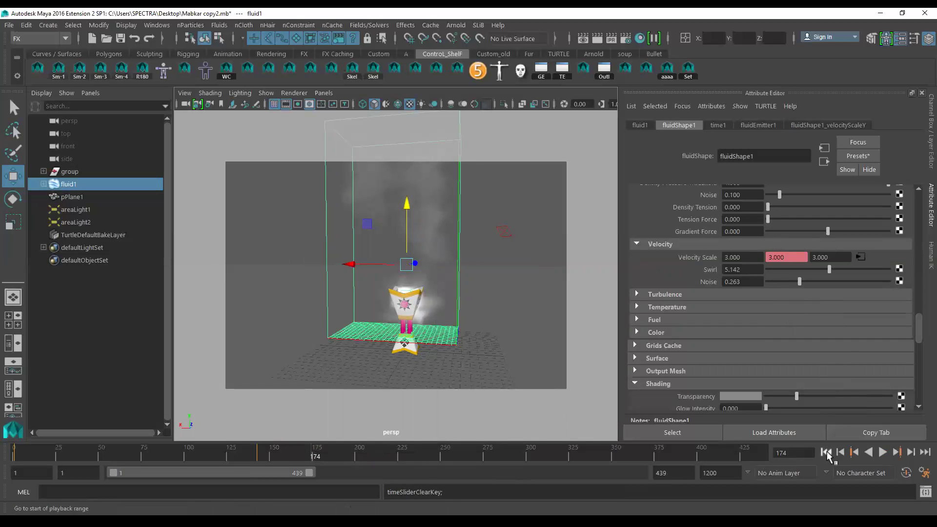
{"action": "left_click", "coordinate": [825, 451]}
{"action": "left_click", "coordinate": [882, 451]}
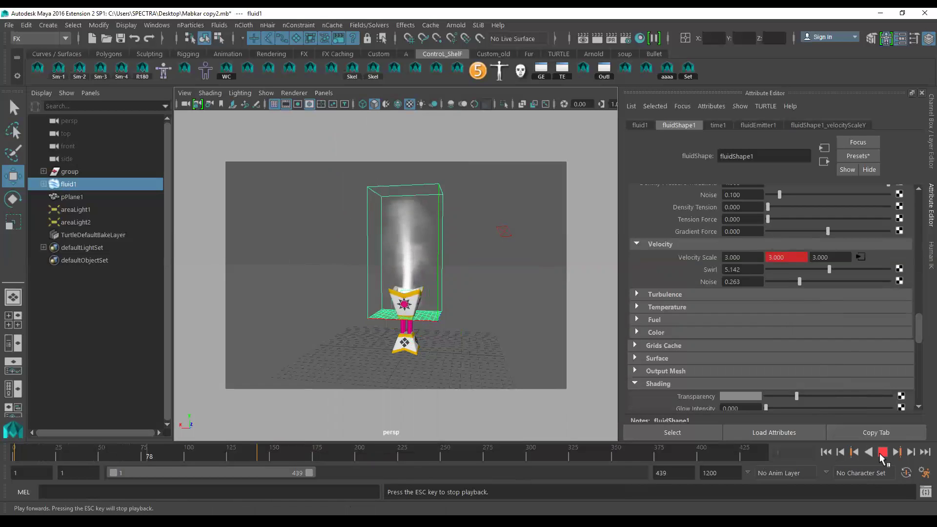
{"action": "left_click", "coordinate": [882, 452]}
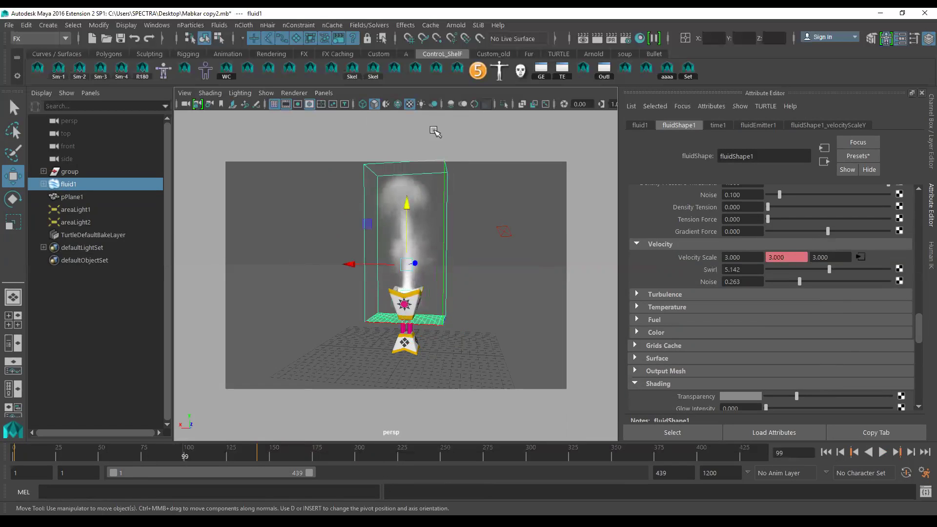
Step: Add a gravity field to the smoke fluid and preview its effect to frame 100
{"action": "left_click", "coordinate": [372, 29]}
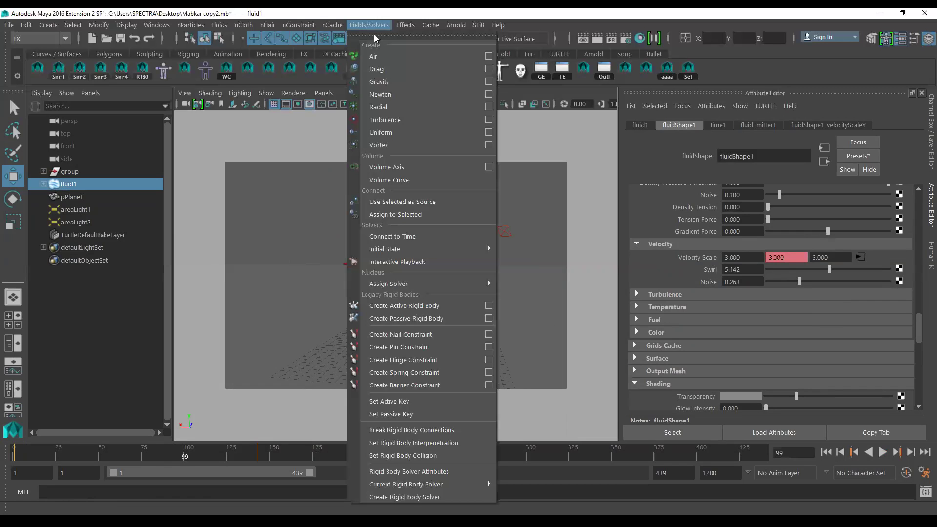
{"action": "left_click", "coordinate": [397, 82]}
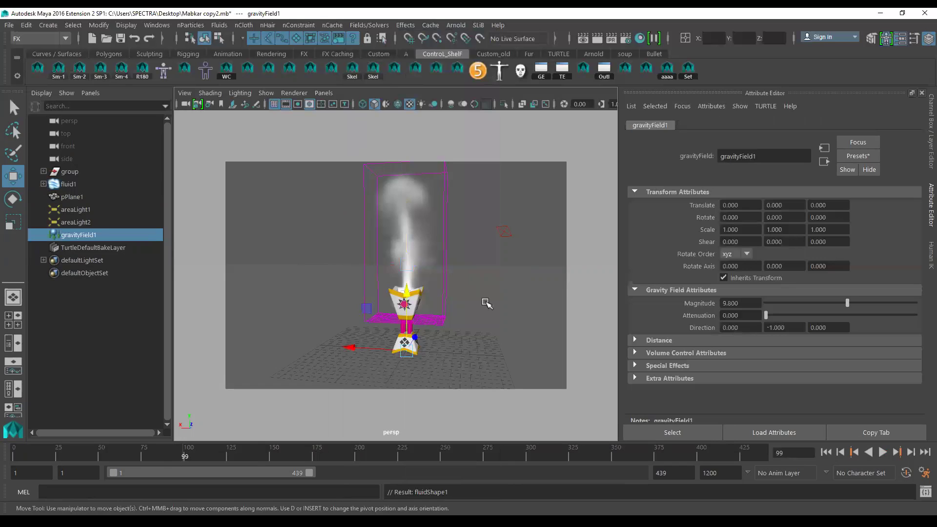
{"action": "mouse_move", "coordinate": [335, 345]}
{"action": "left_mouse_down", "text": "alt"}
{"action": "mouse_move", "coordinate": [276, 343]}
{"action": "mouse_move", "coordinate": [380, 344]}
{"action": "mouse_move", "coordinate": [434, 323]}
{"action": "left_mouse_up", "text": "alt"}
{"action": "mouse_move", "coordinate": [435, 324]}
{"action": "middle_mouse_down", "text": "alt"}
{"action": "mouse_move", "coordinate": [439, 334]}
{"action": "mouse_move", "coordinate": [461, 336]}
{"action": "middle_mouse_up", "text": "alt"}
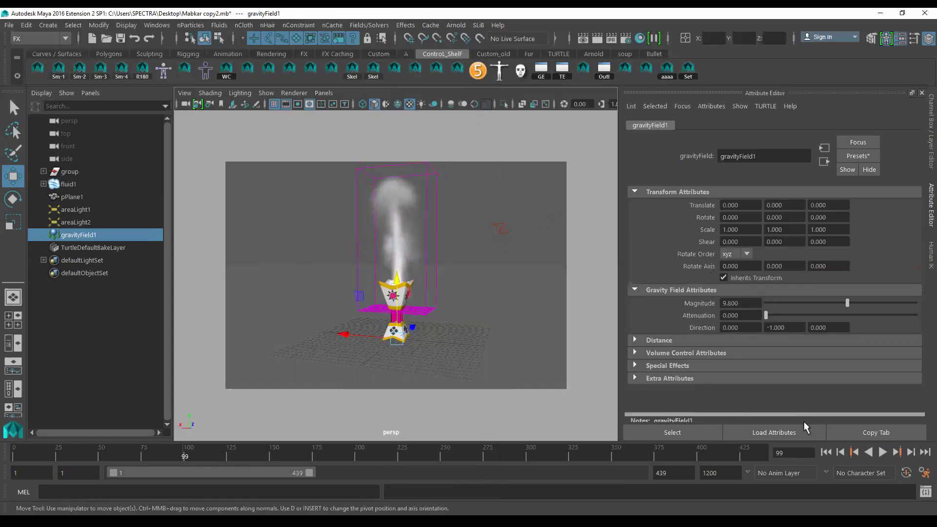
{"action": "left_click", "coordinate": [882, 452]}
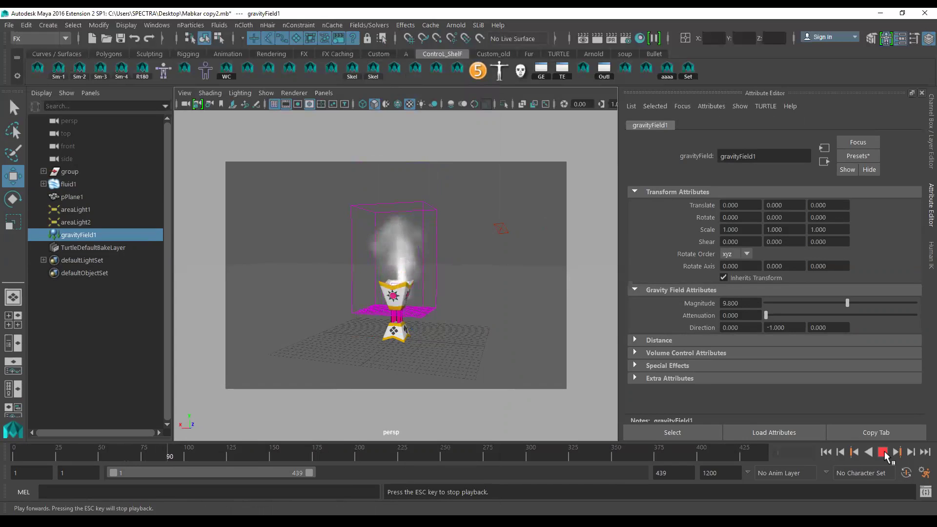
{"action": "left_click", "coordinate": [883, 453]}
Step: Set gravityField1 Magnitude to 0 and rewind to the first frame
{"action": "left_click_drag", "start_coordinate": [781, 307], "coordinate": [713, 314]}
{"action": "double_click", "coordinate": [747, 303]}
{"action": "type", "text": "0"}
{"action": "key", "text": "Return"}
{"action": "left_click", "coordinate": [825, 452]}
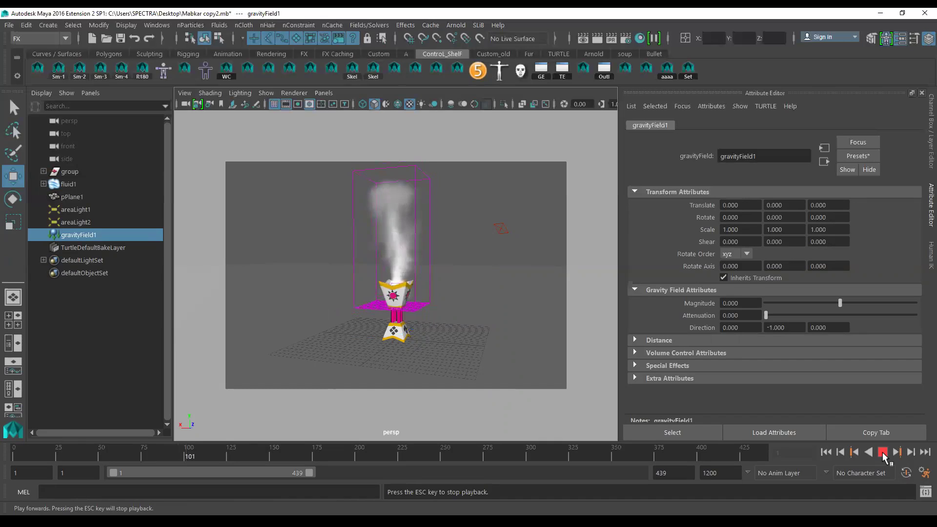
Step: Key gravity Magnitude at 0 on frame 103 and -100 on frame 122
{"action": "left_click", "coordinate": [882, 452]}
{"action": "right_click", "coordinate": [739, 303]}
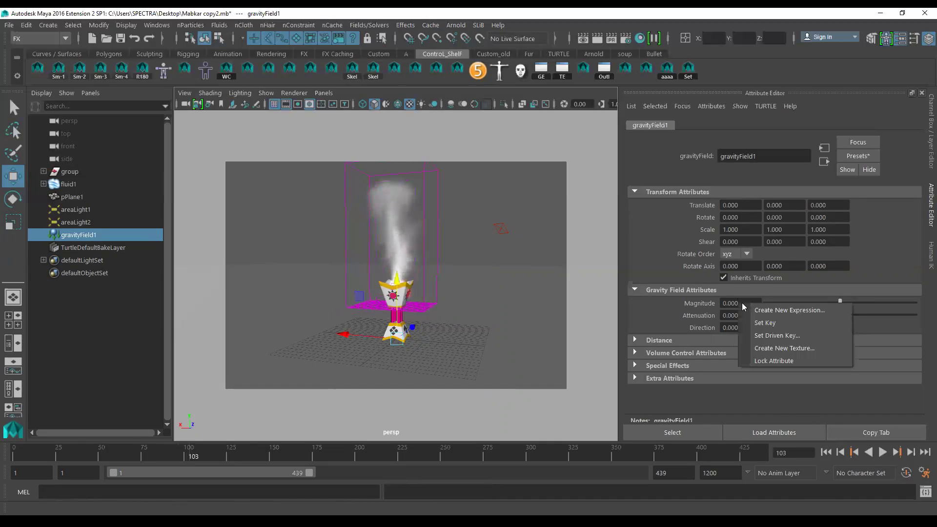
{"action": "left_click", "coordinate": [765, 321]}
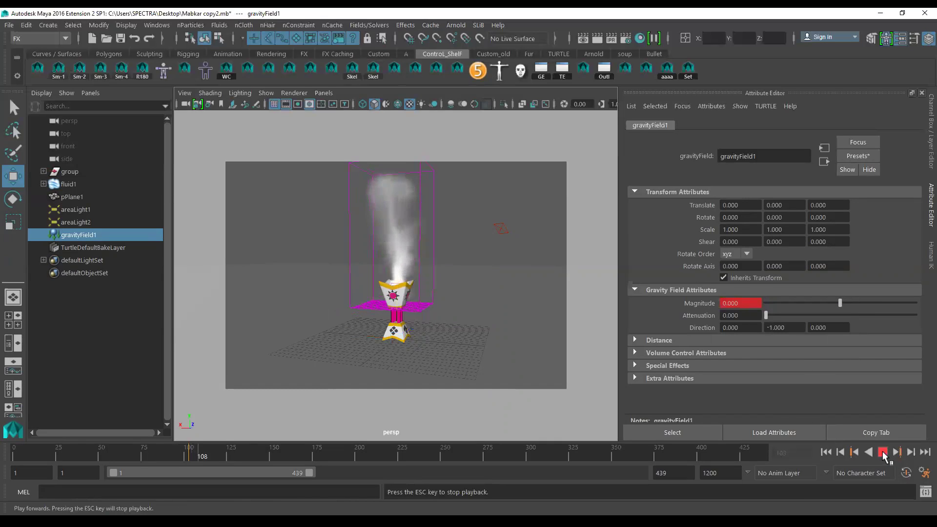
{"action": "left_click", "coordinate": [883, 453]}
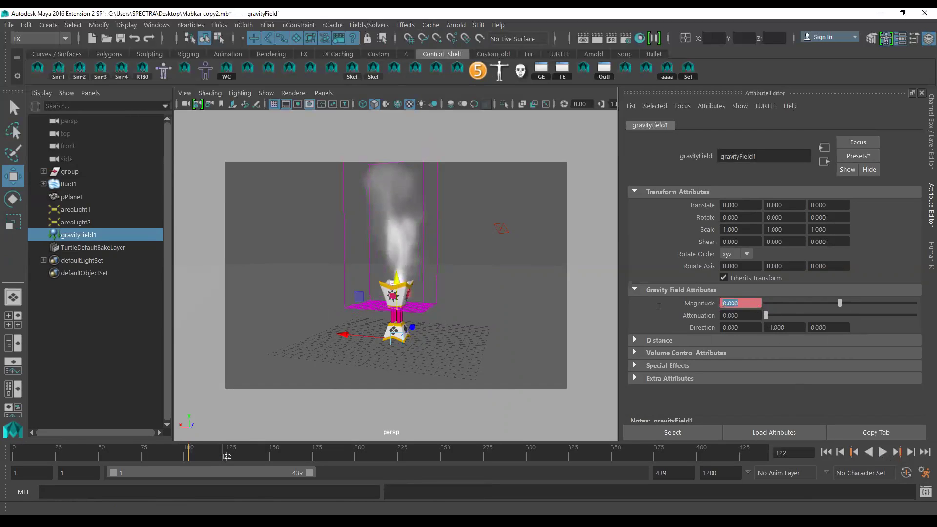
{"action": "type", "text": "-100"}
{"action": "right_click", "coordinate": [733, 301]}
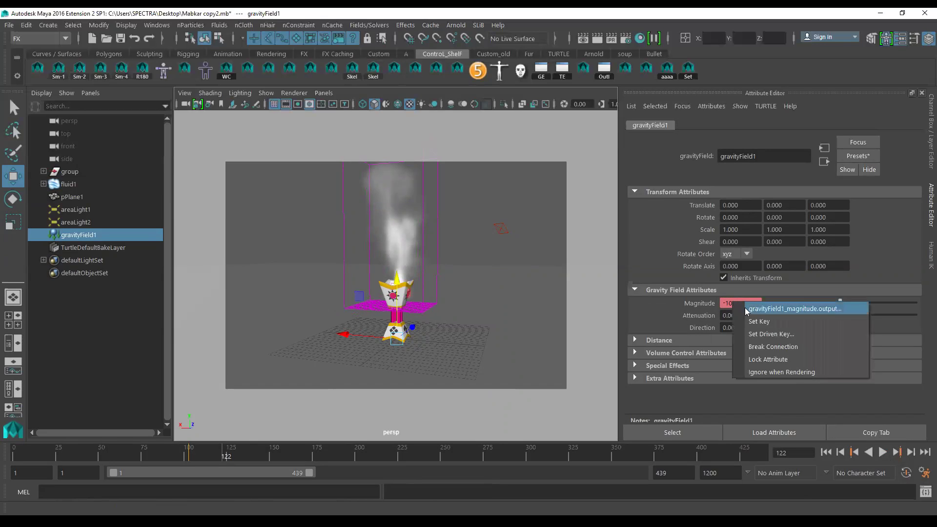
{"action": "left_click", "coordinate": [741, 318]}
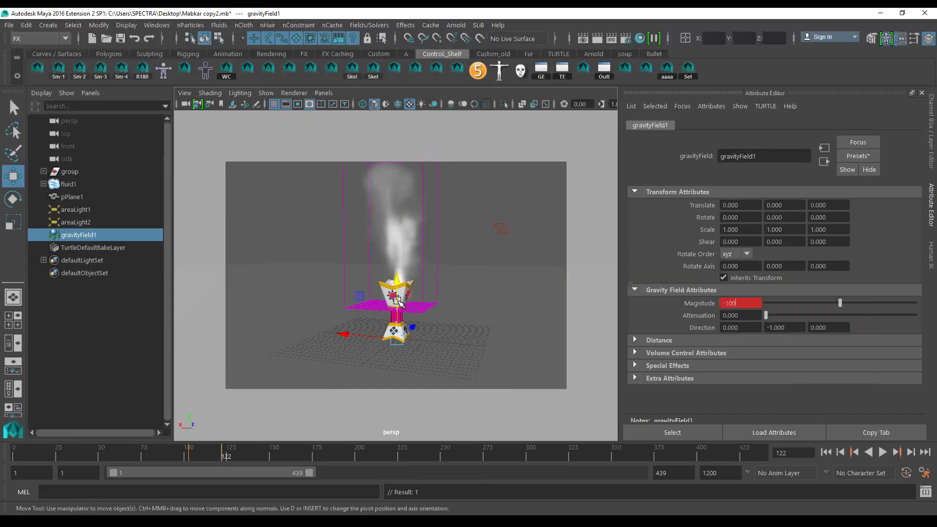
Step: Move the gravity field up above the burner and replay the smoke to frame 168
{"action": "left_click_drag", "start_coordinate": [394, 279], "coordinate": [395, 224]}
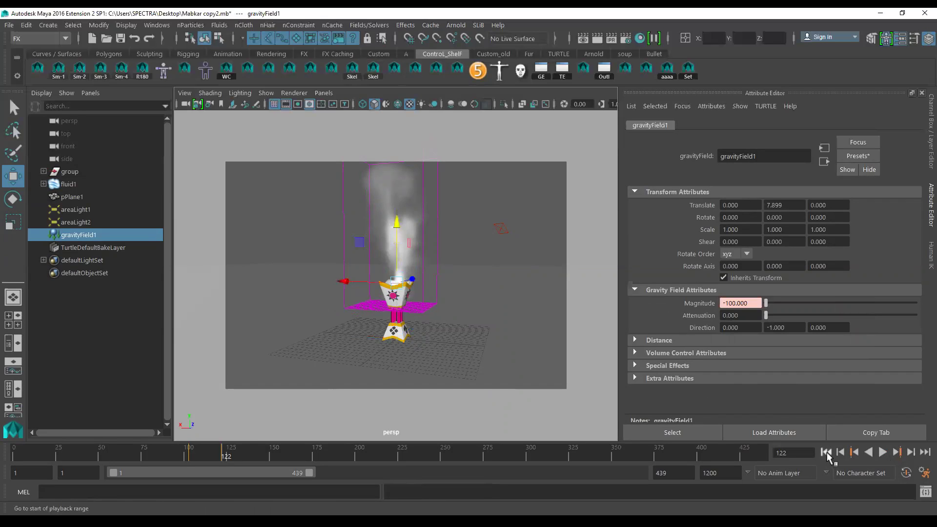
{"action": "left_click", "coordinate": [826, 453]}
{"action": "left_click", "coordinate": [882, 452]}
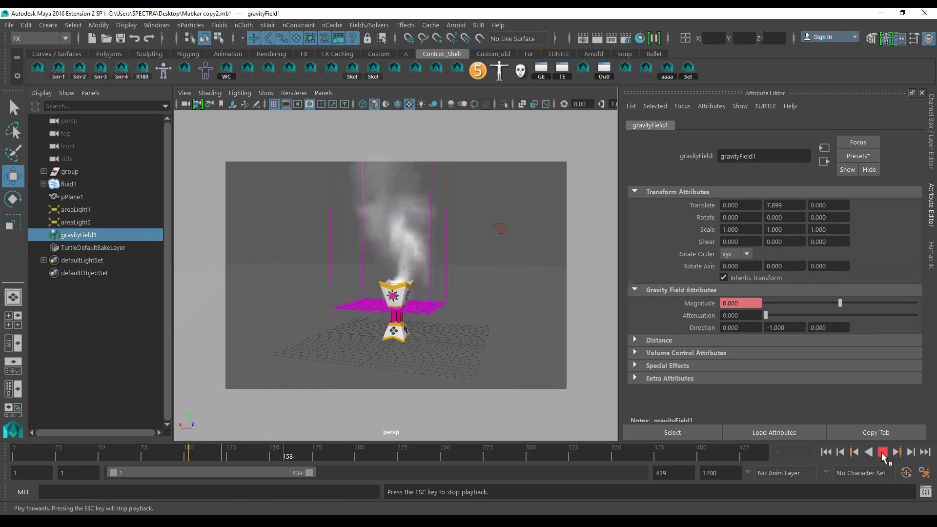
{"action": "left_click", "coordinate": [882, 453]}
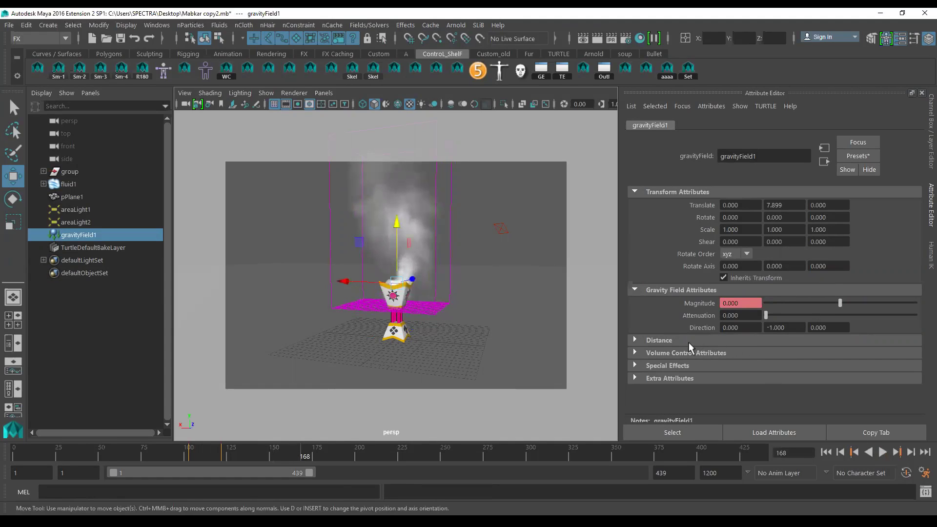
Step: Confine the gravity field to a cube volume and scale the cube around the smoke
{"action": "left_click", "coordinate": [660, 341]}
{"action": "left_click", "coordinate": [661, 377]}
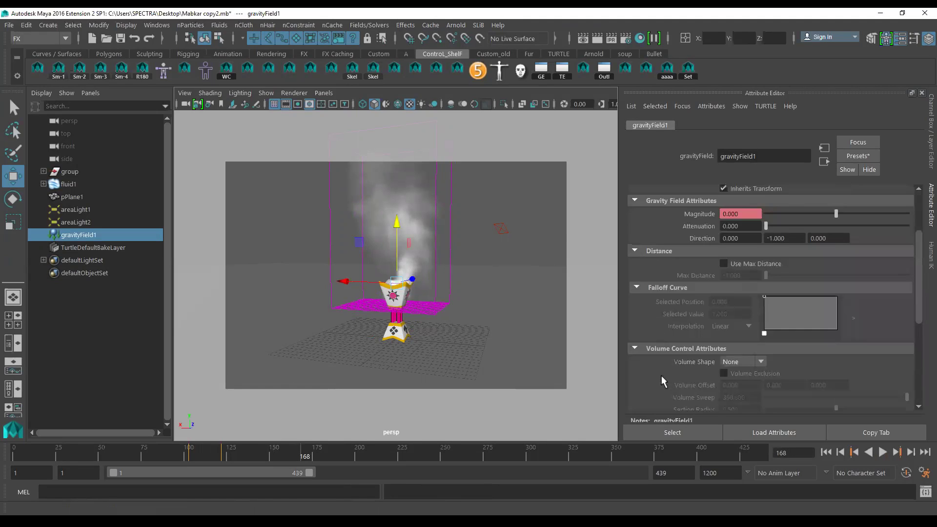
{"action": "left_click", "coordinate": [734, 304]}
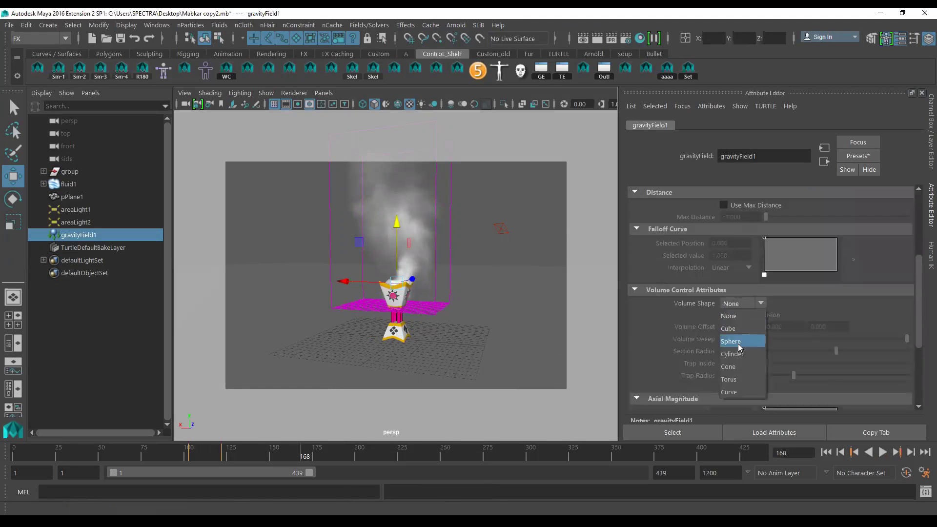
{"action": "left_click", "coordinate": [736, 329]}
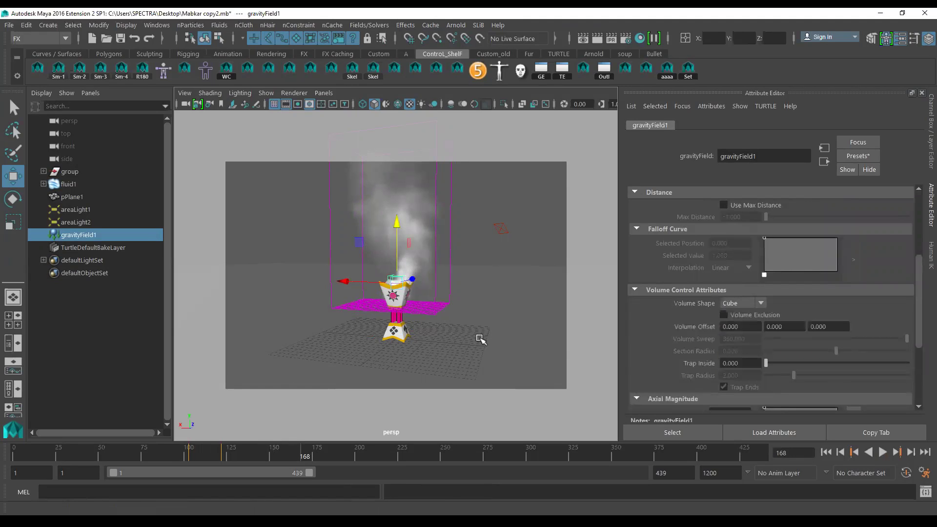
{"action": "key", "text": "r"}
{"action": "left_click_drag", "start_coordinate": [399, 283], "coordinate": [513, 410]}
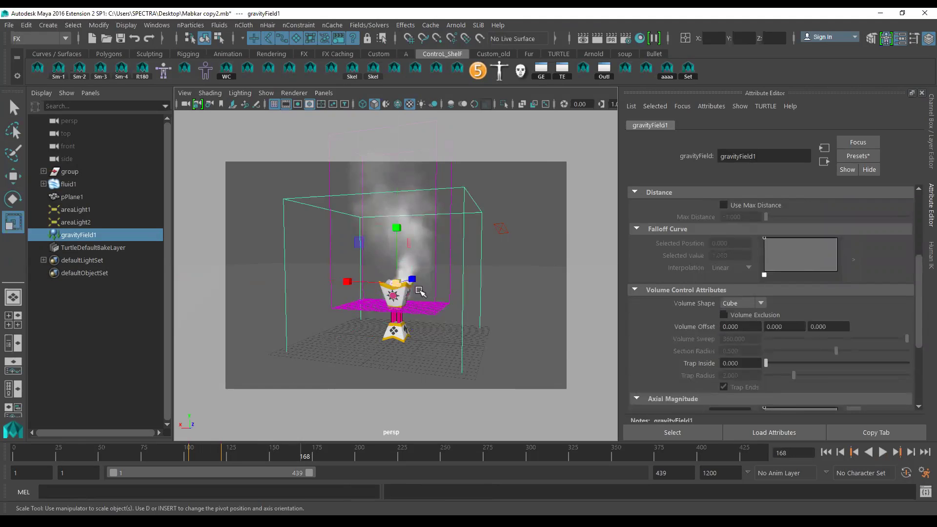
Step: Raise the gravity field along Y and replay the smoke from the first frame
{"action": "key", "text": "w"}
{"action": "mouse_move", "coordinate": [396, 216]}
{"action": "left_mouse_down"}
{"action": "mouse_move", "coordinate": [380, 156]}
{"action": "mouse_move", "coordinate": [429, 293]}
{"action": "left_mouse_up"}
{"action": "mouse_move", "coordinate": [429, 293]}
{"action": "right_mouse_down", "text": "alt"}
{"action": "mouse_move", "coordinate": [464, 299]}
{"action": "mouse_move", "coordinate": [456, 303]}
{"action": "right_mouse_up", "text": "alt"}
{"action": "left_click_drag", "start_coordinate": [456, 303], "coordinate": [471, 324], "text": "alt"}
{"action": "left_click", "coordinate": [854, 456]}
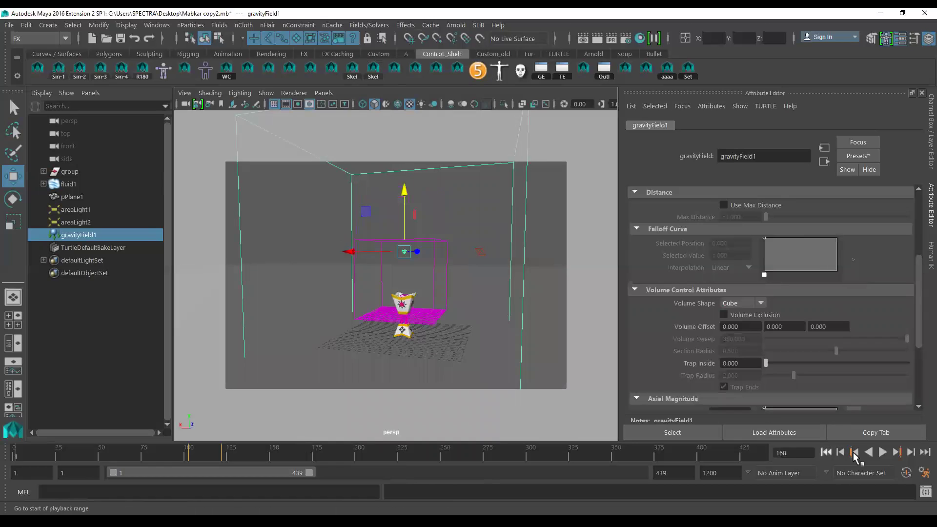
{"action": "left_click", "coordinate": [883, 452]}
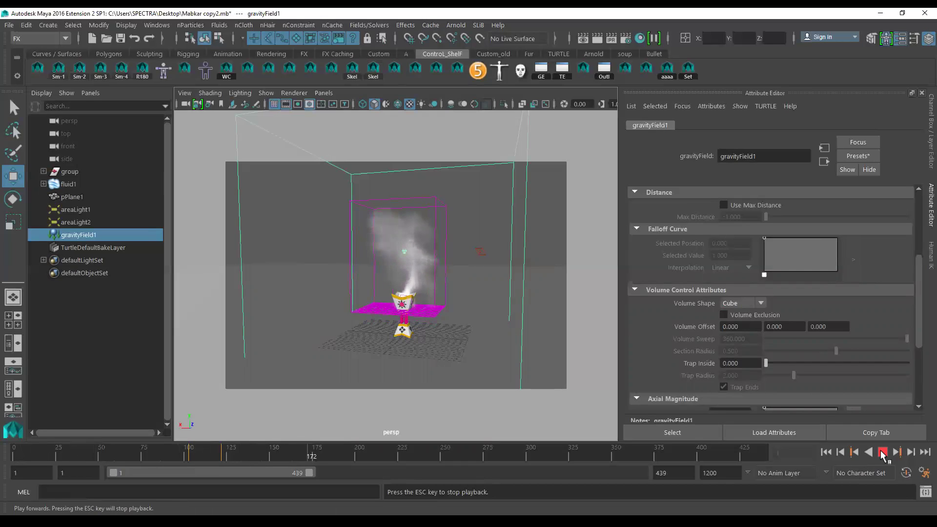
Step: At frame 103, break gravityField1's Magnitude animation and set a constant Magnitude of 100
{"action": "left_click", "coordinate": [882, 452]}
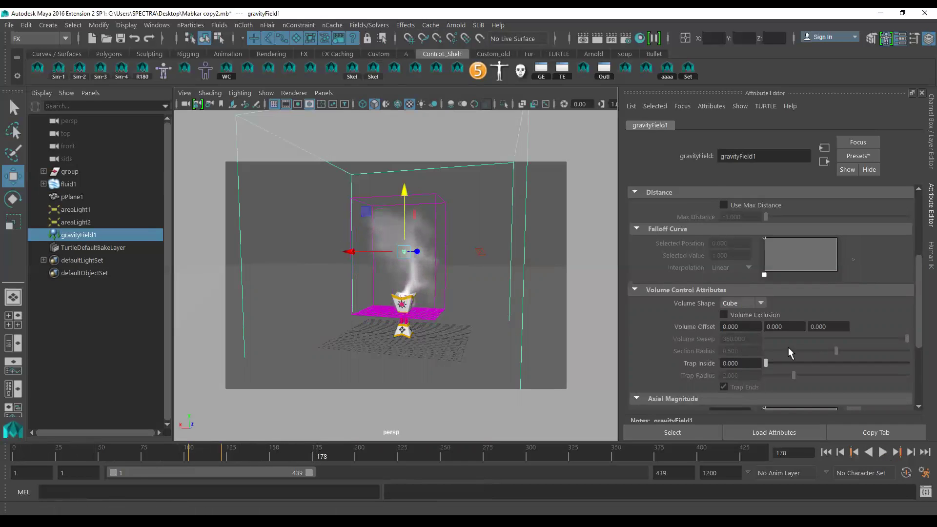
{"action": "scroll", "coordinate": [788, 347], "scroll_direction": "up", "scroll_amount": 1}
{"action": "scroll", "coordinate": [788, 347], "scroll_direction": "up", "scroll_amount": 1}
{"action": "scroll", "coordinate": [788, 346], "scroll_direction": "up", "scroll_amount": 1}
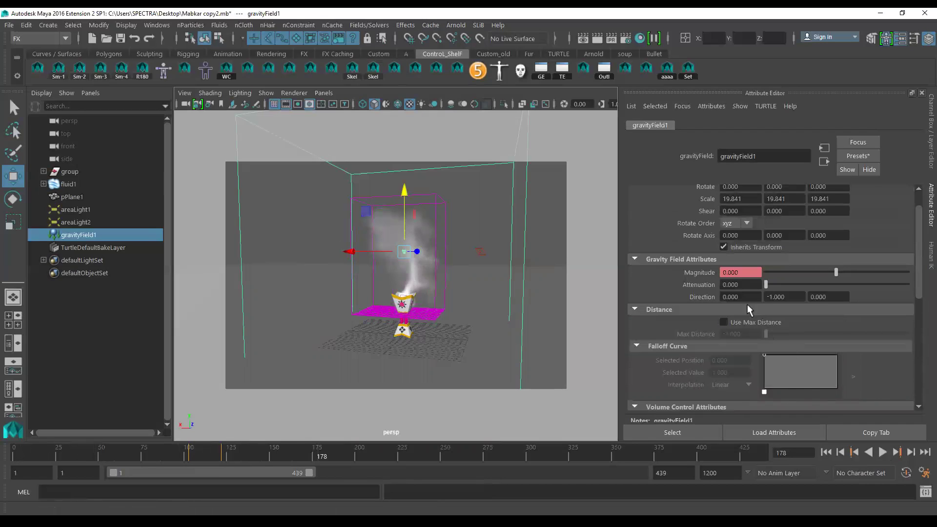
{"action": "left_click", "coordinate": [855, 455]}
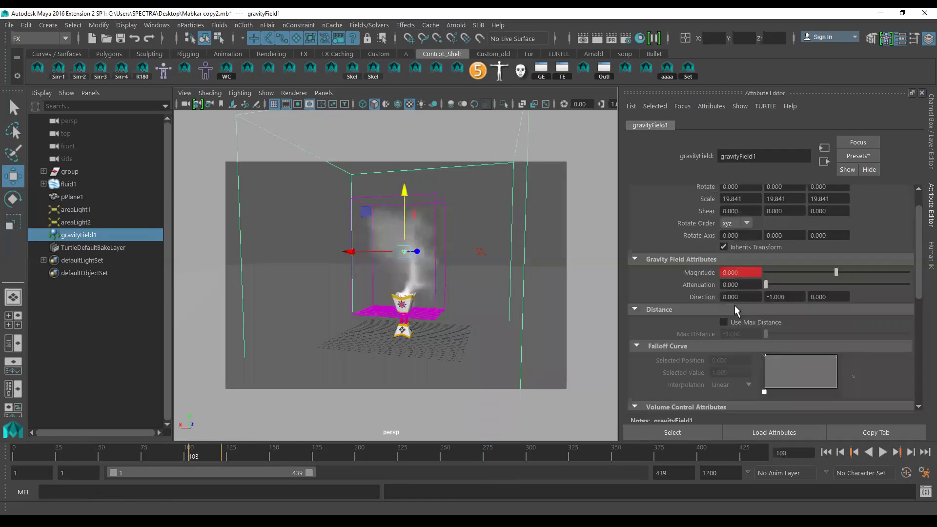
{"action": "right_click", "coordinate": [748, 276]}
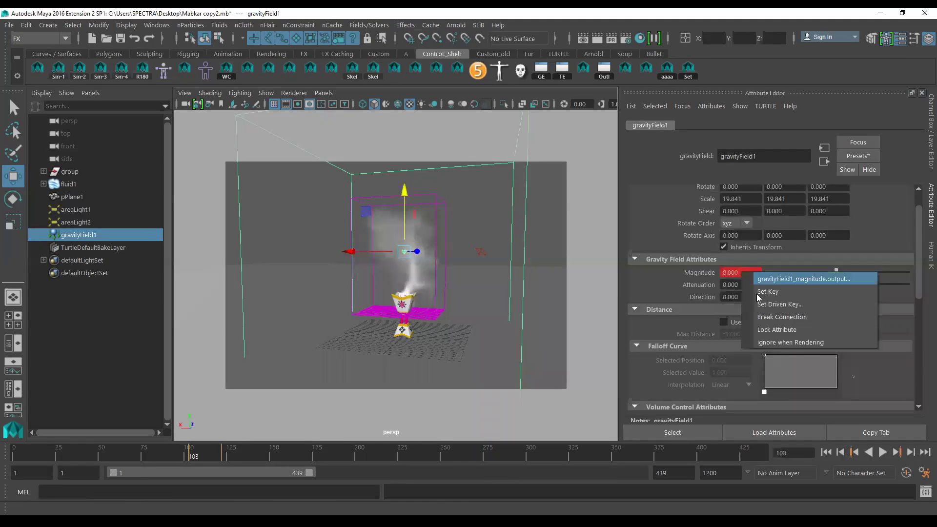
{"action": "left_click", "coordinate": [783, 317]}
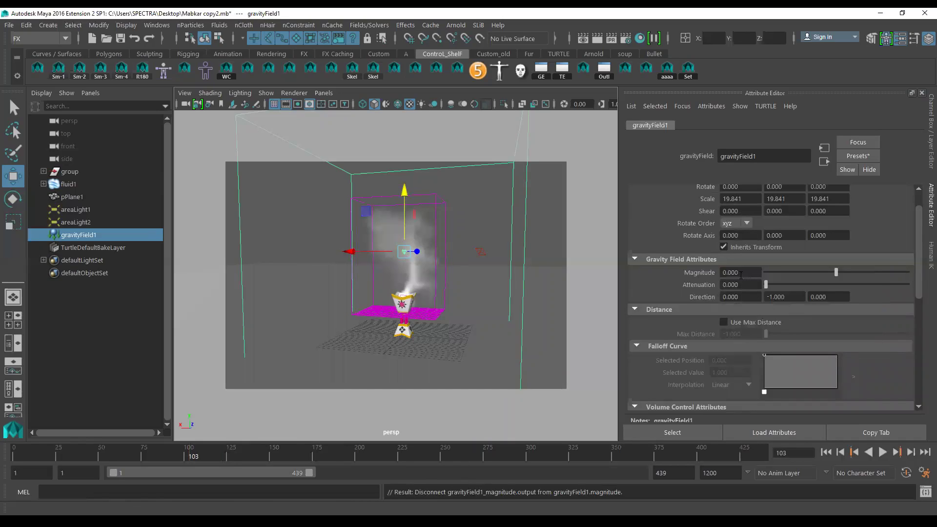
{"action": "type", "text": "100"}
{"action": "key", "text": "Return"}
Step: Key the gravity Direction Y at 1, preview the smoke, and return to frame 103
{"action": "right_click", "coordinate": [787, 297]}
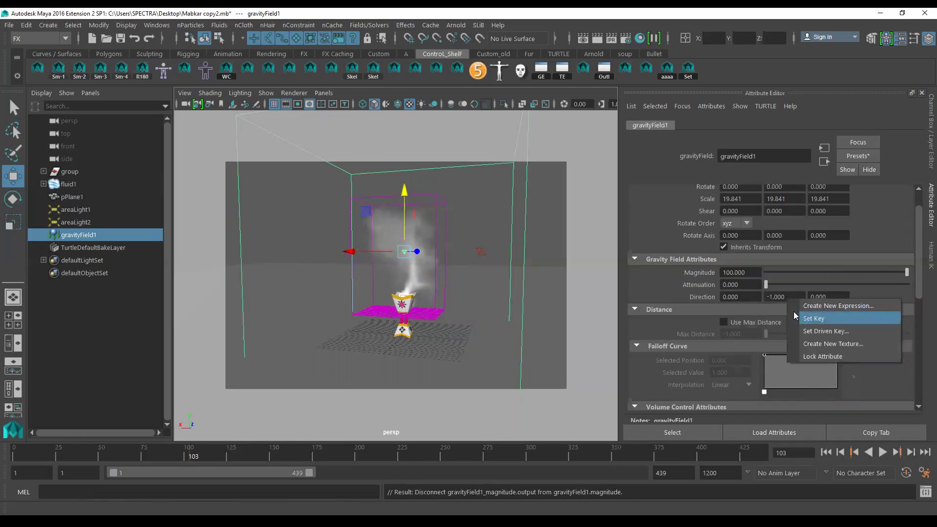
{"action": "left_click", "coordinate": [787, 297]}
{"action": "type", "text": "1.000"}
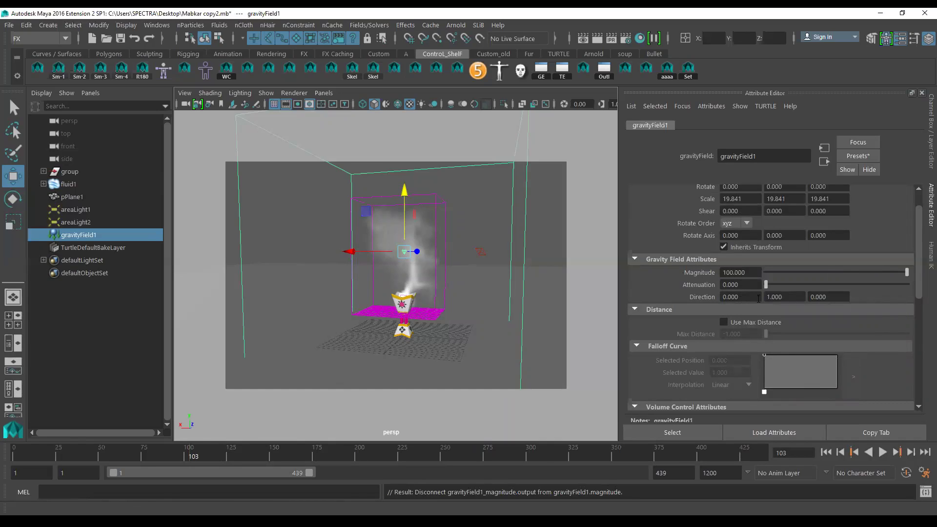
{"action": "right_click", "coordinate": [779, 297]}
{"action": "left_click", "coordinate": [810, 317]}
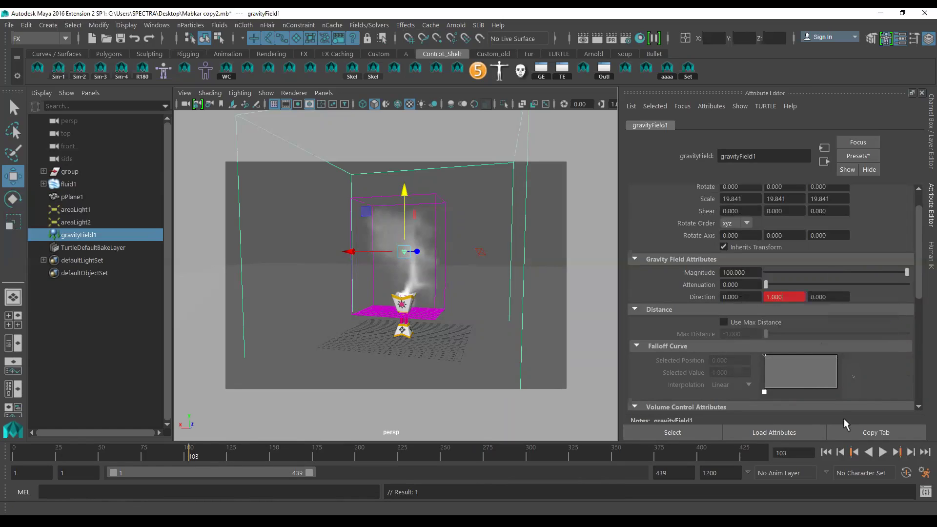
{"action": "left_click", "coordinate": [828, 451]}
{"action": "left_click", "coordinate": [882, 452]}
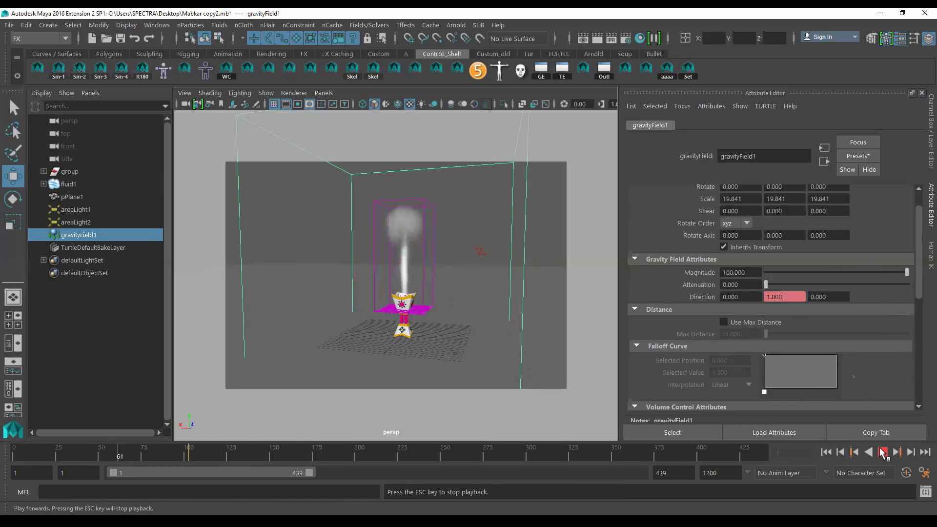
{"action": "left_click", "coordinate": [883, 451]}
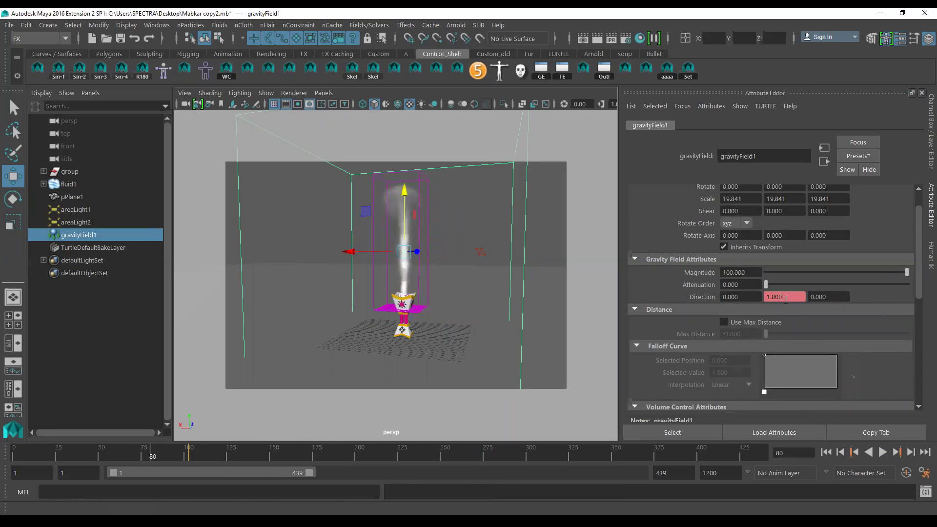
{"action": "left_click", "coordinate": [896, 451]}
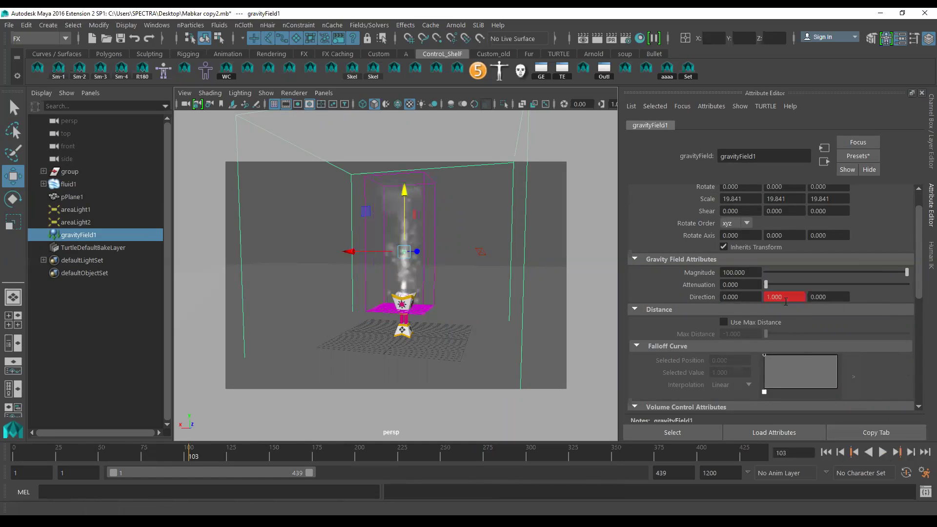
Step: Key Direction Y at 0, then at -10 around frame 119
{"action": "right_click", "coordinate": [784, 297]}
{"action": "left_click", "coordinate": [778, 295]}
{"action": "type", "text": "0.000"}
{"action": "key", "text": "Return"}
{"action": "right_click", "coordinate": [779, 298]}
{"action": "left_click", "coordinate": [795, 315]}
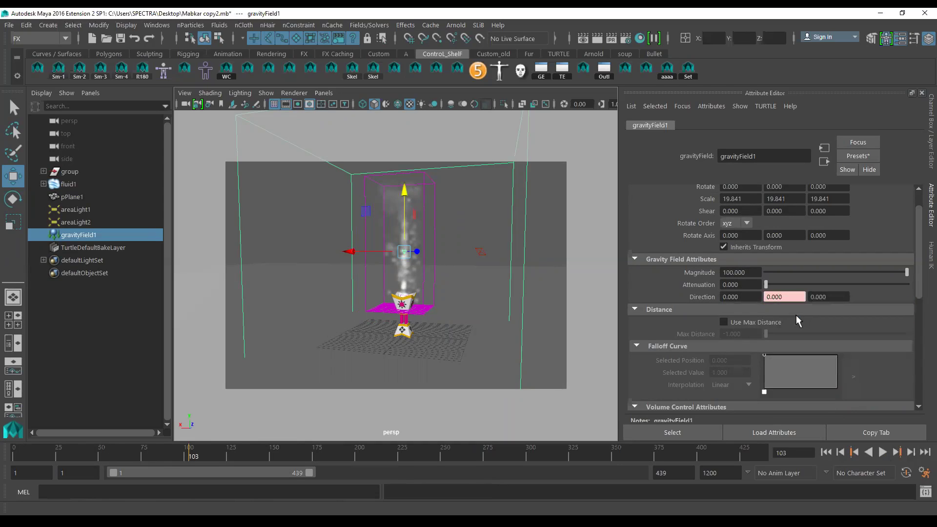
{"action": "left_click", "coordinate": [882, 451]}
{"action": "type", "text": "-10.000"}
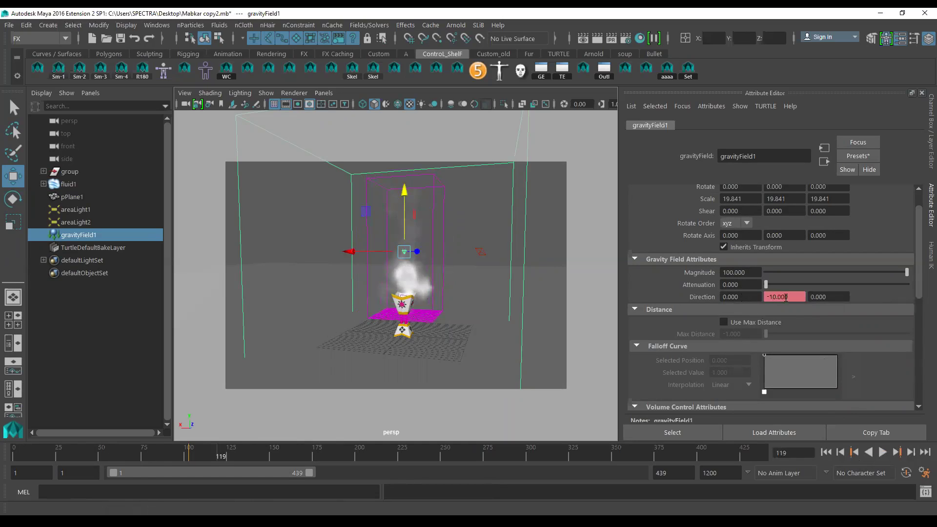
{"action": "right_click", "coordinate": [786, 297]}
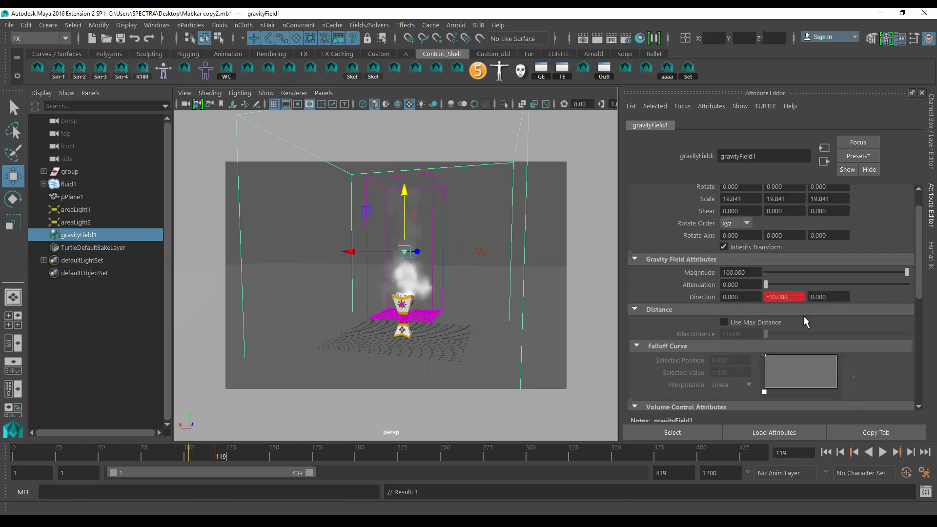
{"action": "left_click", "coordinate": [853, 451]}
Step: Replay the simulation and scrub the timeline to review the Direction Y keys, ending at frame 155
{"action": "left_click", "coordinate": [882, 451]}
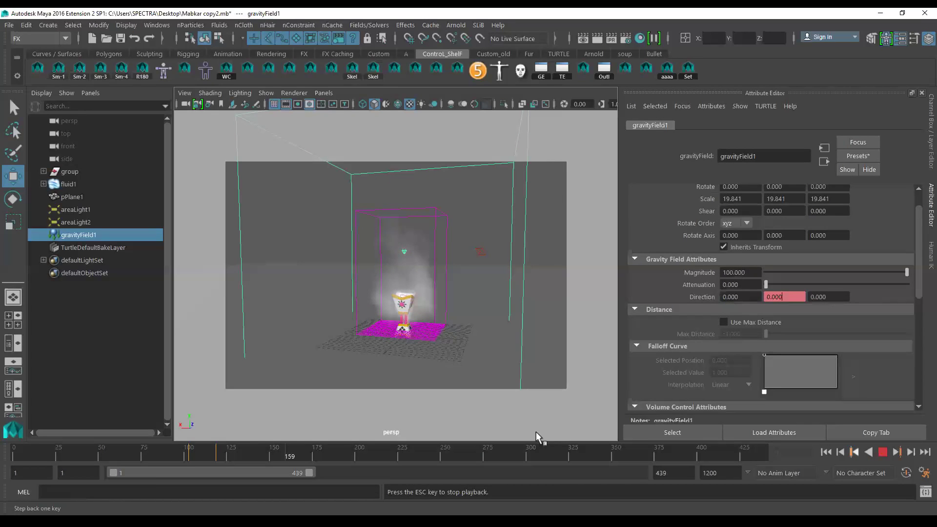
{"action": "scroll", "coordinate": [469, 331], "scroll_direction": "up", "scroll_amount": 2}
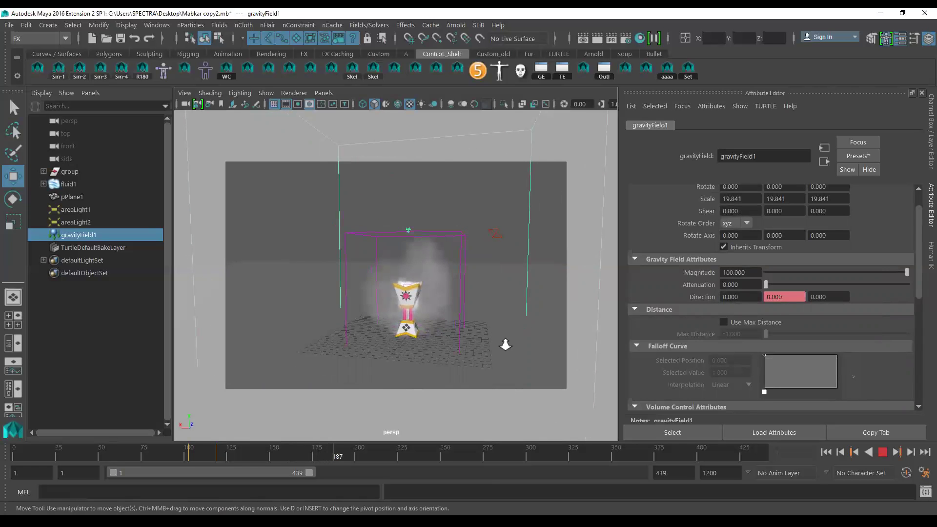
{"action": "scroll", "coordinate": [508, 346], "scroll_direction": "up", "scroll_amount": 2}
{"action": "scroll", "coordinate": [507, 342], "scroll_direction": "down", "scroll_amount": 1}
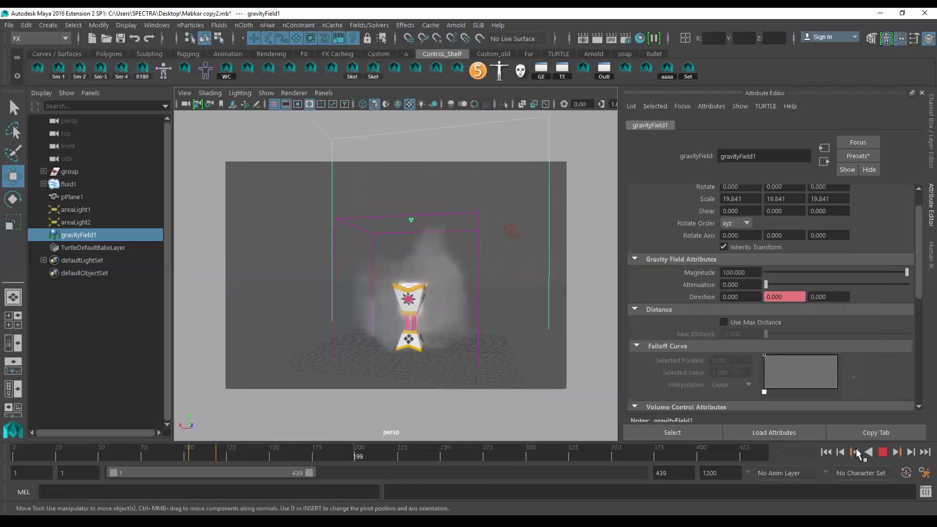
{"action": "left_click", "coordinate": [883, 453]}
{"action": "left_click_drag", "start_coordinate": [209, 453], "coordinate": [276, 460], "text": "shift"}
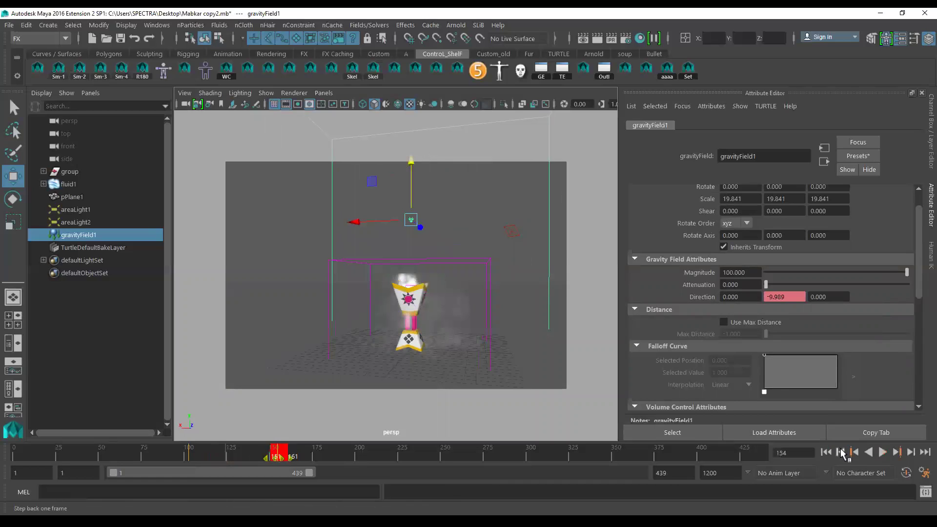
{"action": "left_click", "coordinate": [629, 453]}
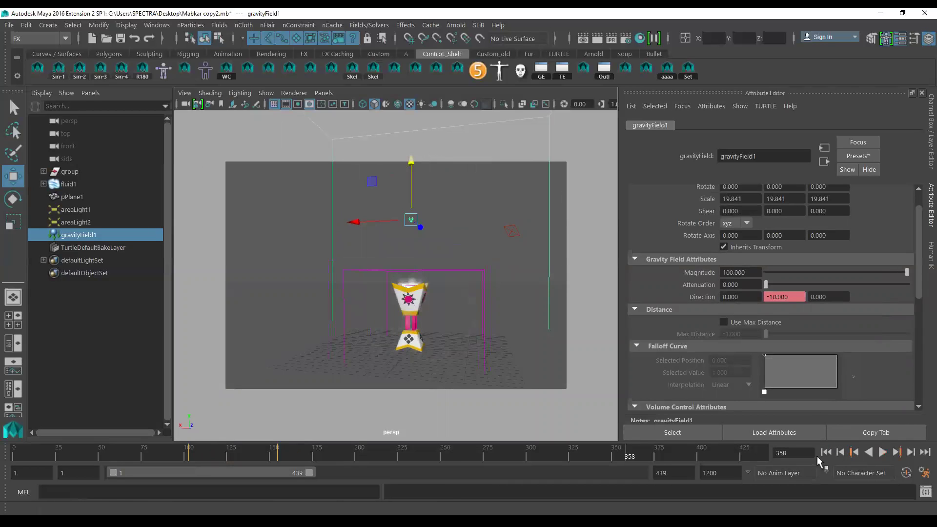
{"action": "left_click", "coordinate": [853, 452]}
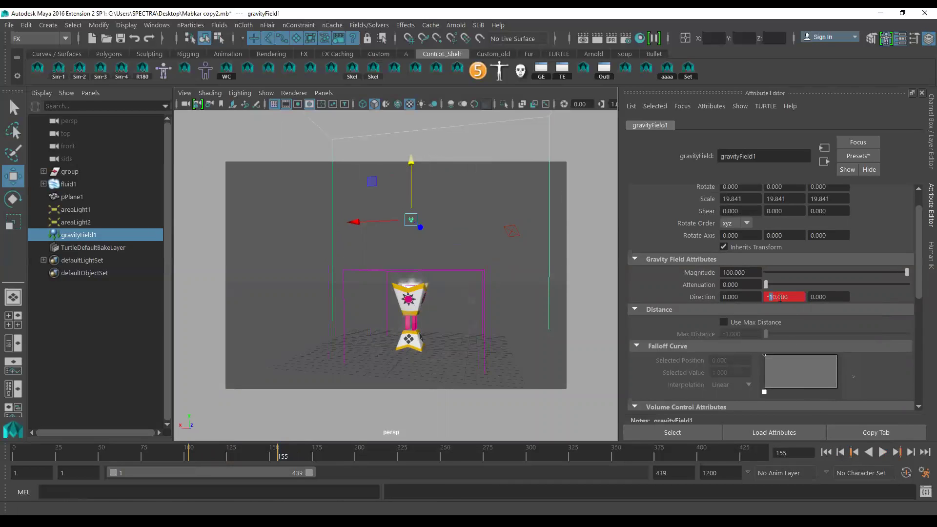
{"action": "type", "text": "-2"}
Step: Key Direction Y at -2 on frame 155, replay to frame 196, and turn the background black
{"action": "key", "text": "Return"}
{"action": "right_click", "coordinate": [784, 293]}
{"action": "left_click", "coordinate": [809, 312]}
{"action": "left_click", "coordinate": [882, 453]}
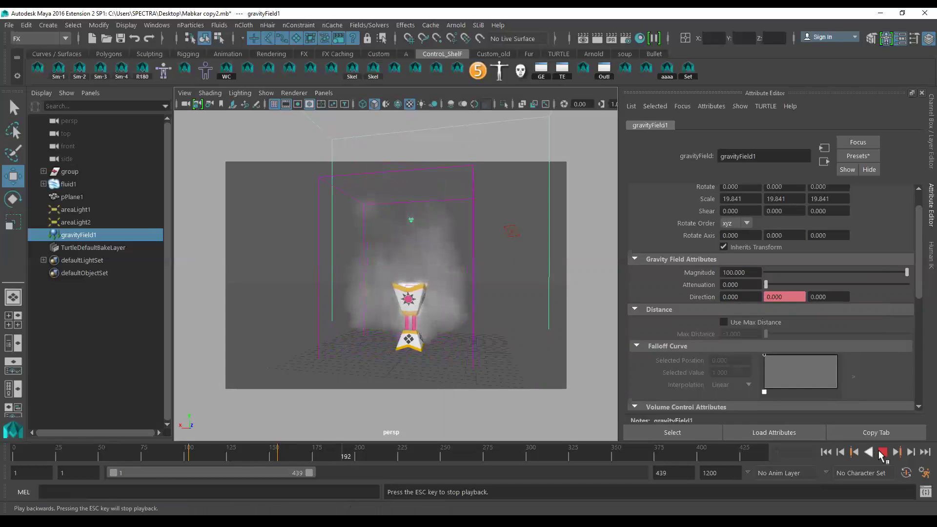
{"action": "left_click", "coordinate": [882, 453]}
{"action": "mouse_move", "coordinate": [439, 328]}
{"action": "left_mouse_down", "text": "alt"}
{"action": "mouse_move", "coordinate": [439, 303]}
{"action": "mouse_move", "coordinate": [496, 304]}
{"action": "mouse_move", "coordinate": [426, 305]}
{"action": "left_mouse_up", "text": "alt"}
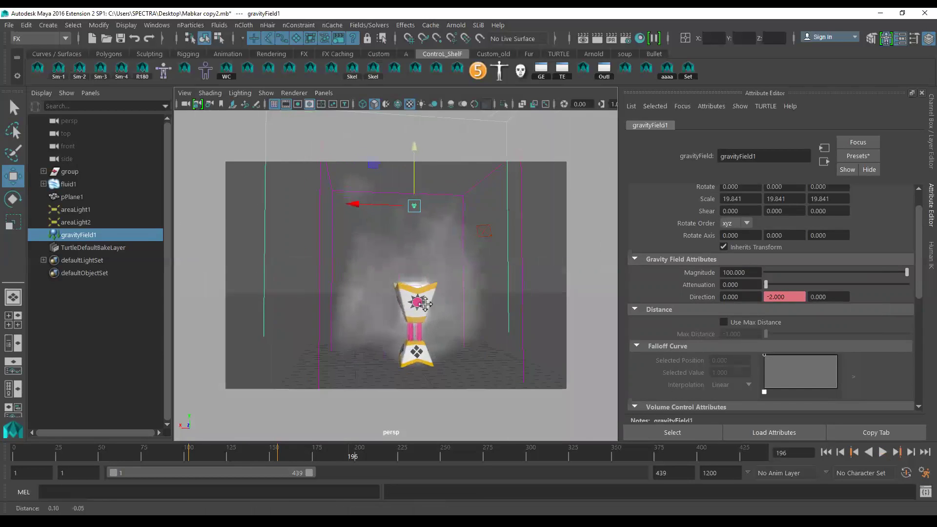
{"action": "key", "text": "alt+b"}
{"action": "key", "text": "alt+b"}
{"action": "key", "text": "alt+b"}
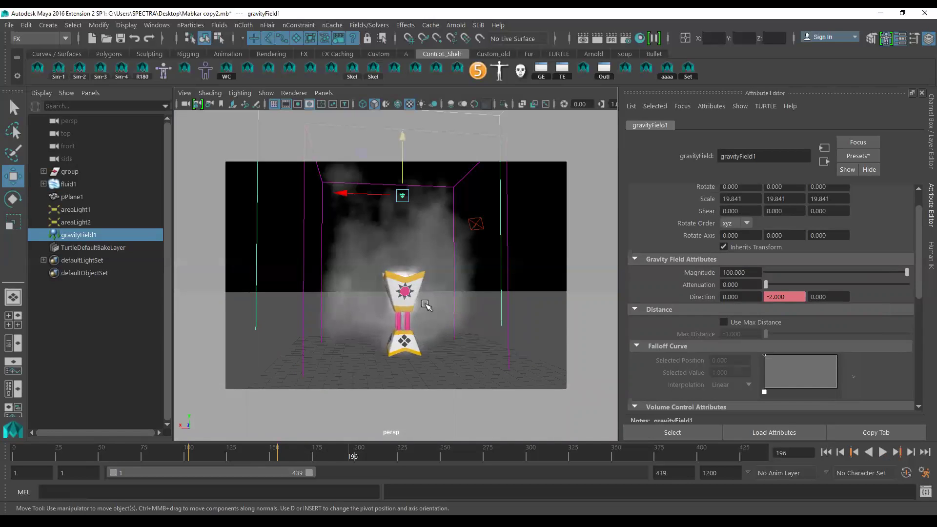
Step: Assign a new useBackground shader to the ground plane pPlane1 and deselect it
{"action": "left_click", "coordinate": [538, 304]}
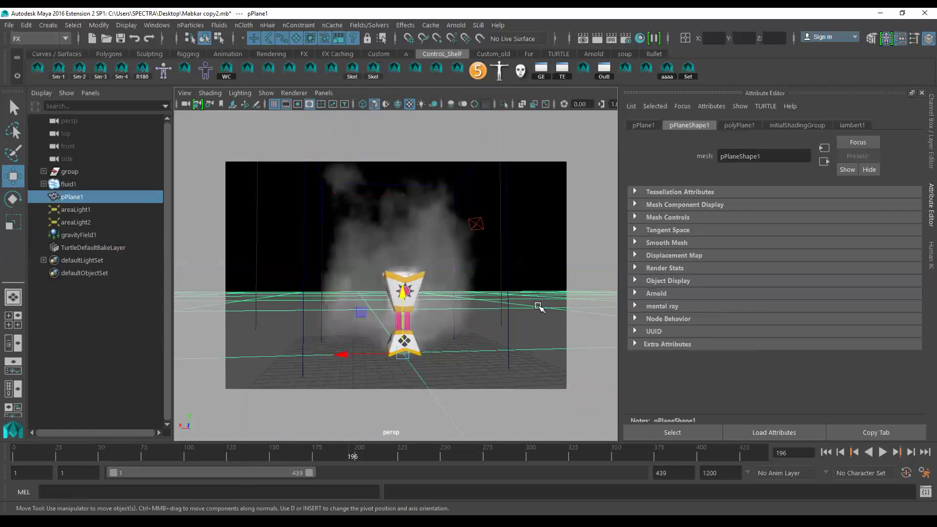
{"action": "right_click", "coordinate": [538, 301]}
{"action": "mouse_move", "coordinate": [534, 447]}
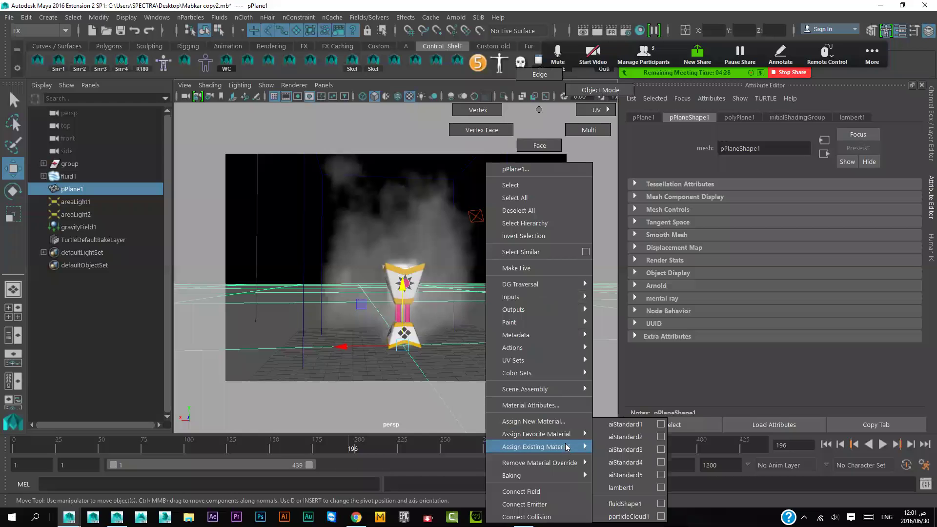
{"action": "left_click", "coordinate": [629, 500]}
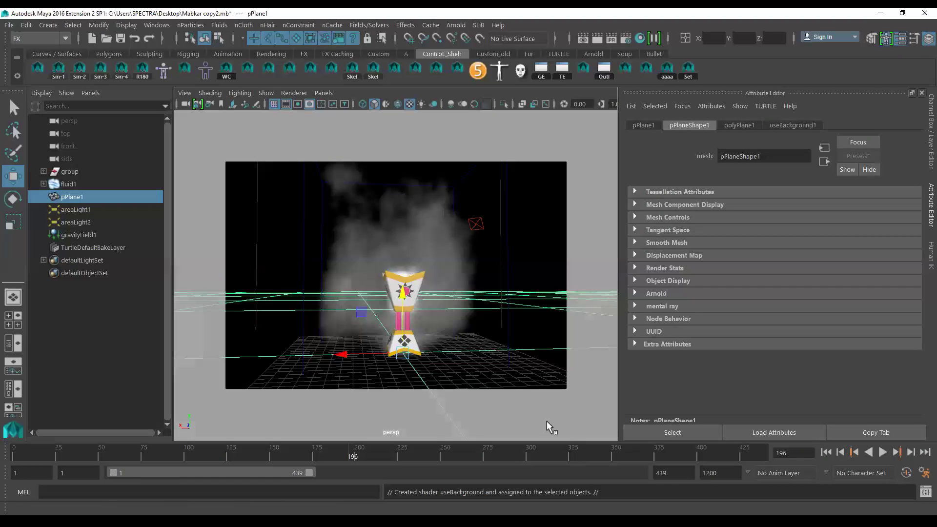
{"action": "left_click", "coordinate": [518, 292]}
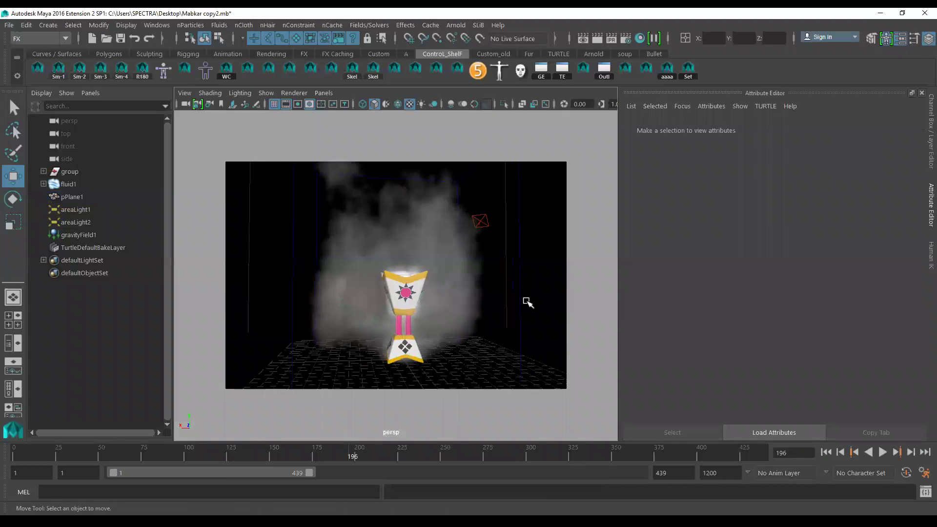
Step: Select the gravity field, then the fluid1 container, orbiting to a front view
{"action": "scroll", "coordinate": [527, 307], "scroll_direction": "down", "scroll_amount": 2}
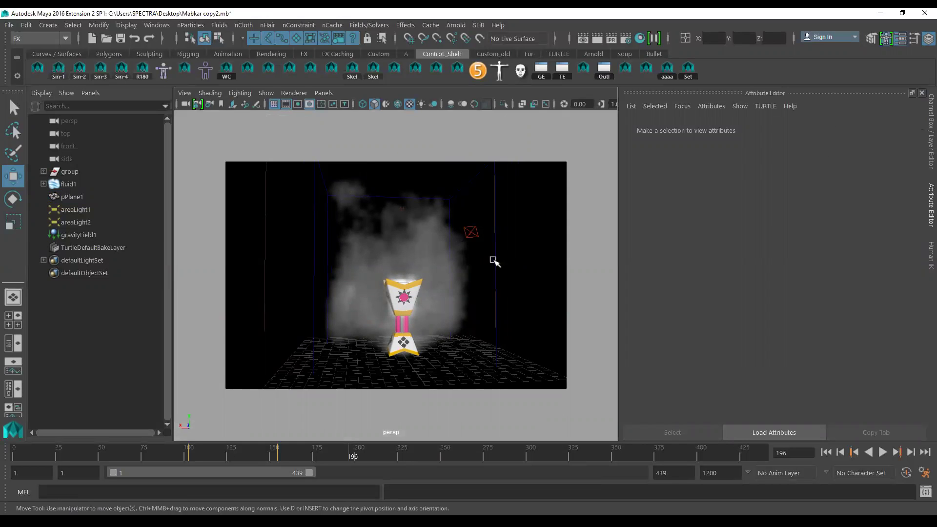
{"action": "left_click", "coordinate": [470, 232]}
{"action": "mouse_move", "coordinate": [478, 286]}
{"action": "left_mouse_down", "text": "alt"}
{"action": "mouse_move", "coordinate": [470, 250]}
{"action": "mouse_move", "coordinate": [485, 294]}
{"action": "left_mouse_up", "text": "alt"}
{"action": "left_click", "coordinate": [488, 256], "text": "ctrl"}
{"action": "left_click_drag", "start_coordinate": [488, 256], "coordinate": [455, 162], "text": "alt"}
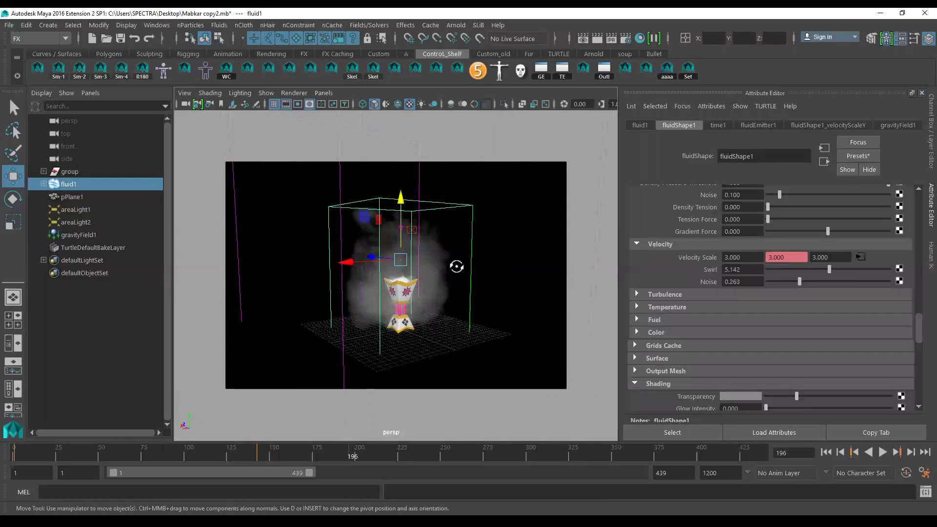
Step: Add a turbulence field to the smoke and set its Volume Shape to Cube
{"action": "left_click", "coordinate": [368, 25]}
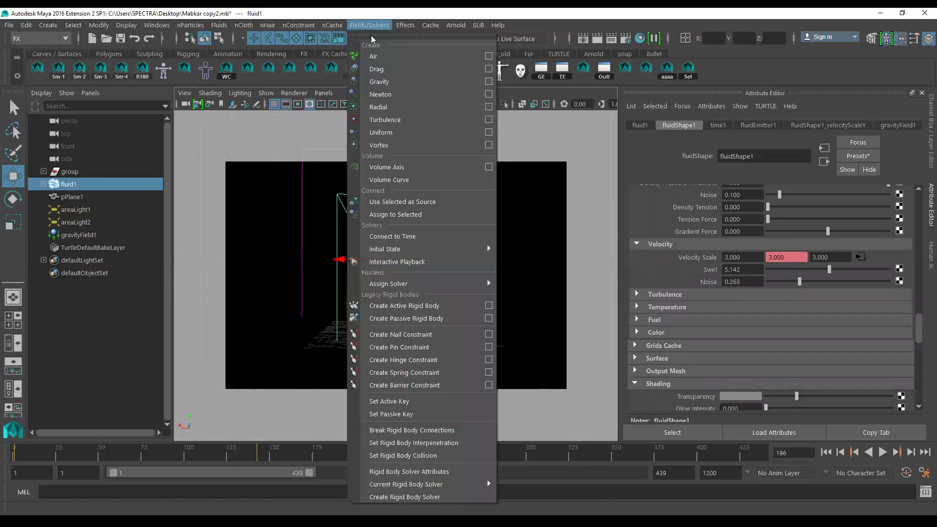
{"action": "left_click", "coordinate": [408, 120]}
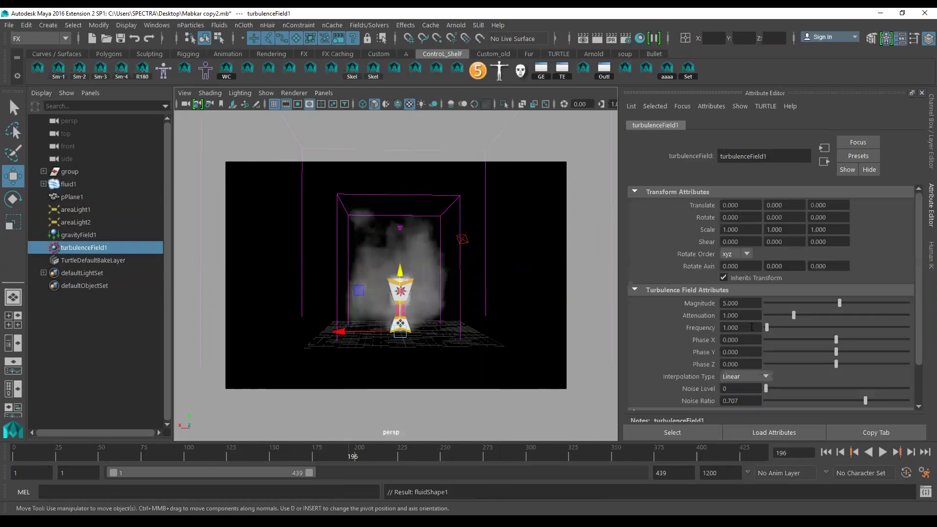
{"action": "scroll", "coordinate": [751, 327], "scroll_direction": "down", "scroll_amount": 2}
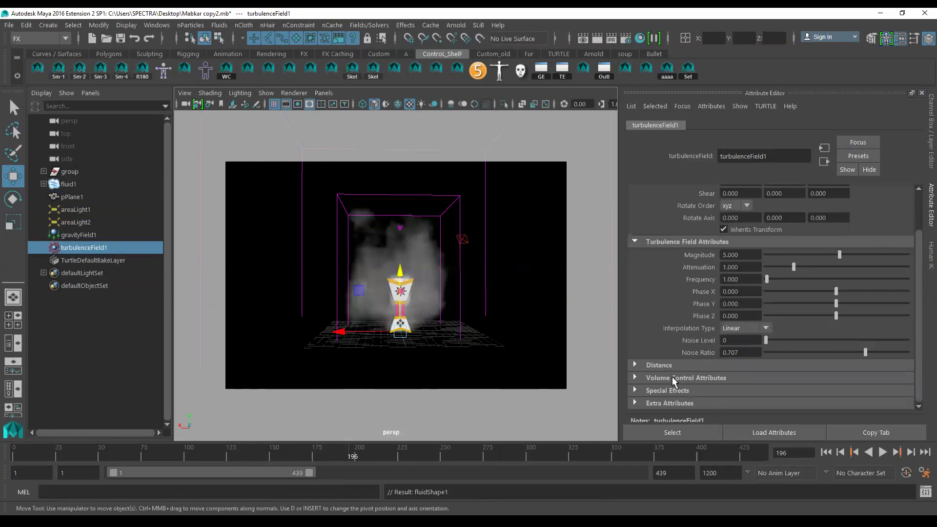
{"action": "left_click", "coordinate": [672, 376]}
{"action": "scroll", "coordinate": [707, 353], "scroll_direction": "down", "scroll_amount": 3}
{"action": "left_click", "coordinate": [742, 304]}
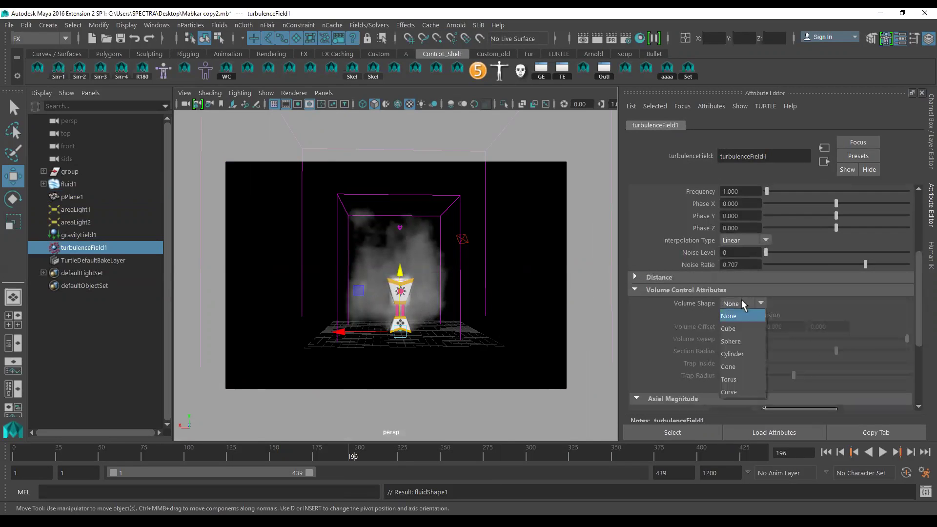
{"action": "left_click", "coordinate": [744, 330]}
Step: Enlarge the turbulence cube volume and raise the field about 10.5 units
{"action": "scroll", "coordinate": [498, 340], "scroll_direction": "up", "scroll_amount": 1}
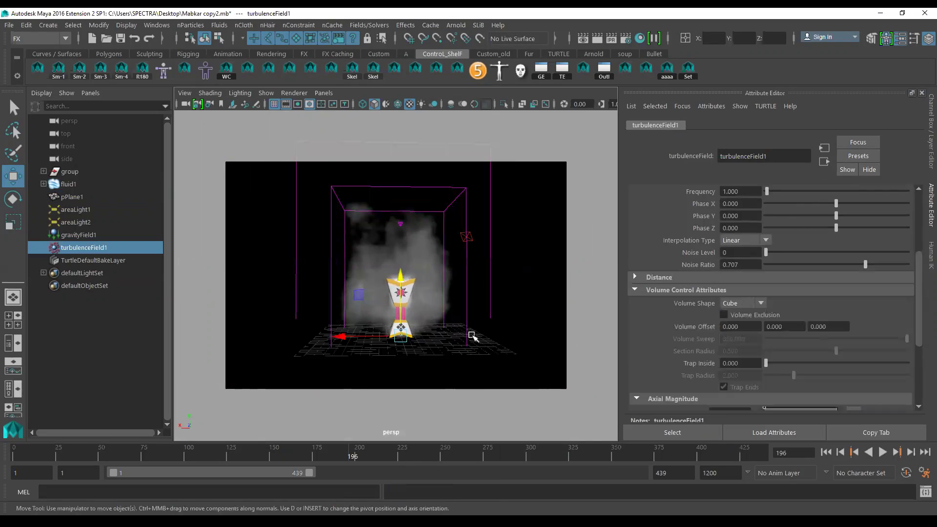
{"action": "key", "text": "r"}
{"action": "left_click_drag", "start_coordinate": [400, 336], "coordinate": [439, 335]}
{"action": "key", "text": "w"}
{"action": "middle_click_drag", "start_coordinate": [399, 247], "coordinate": [399, 172]}
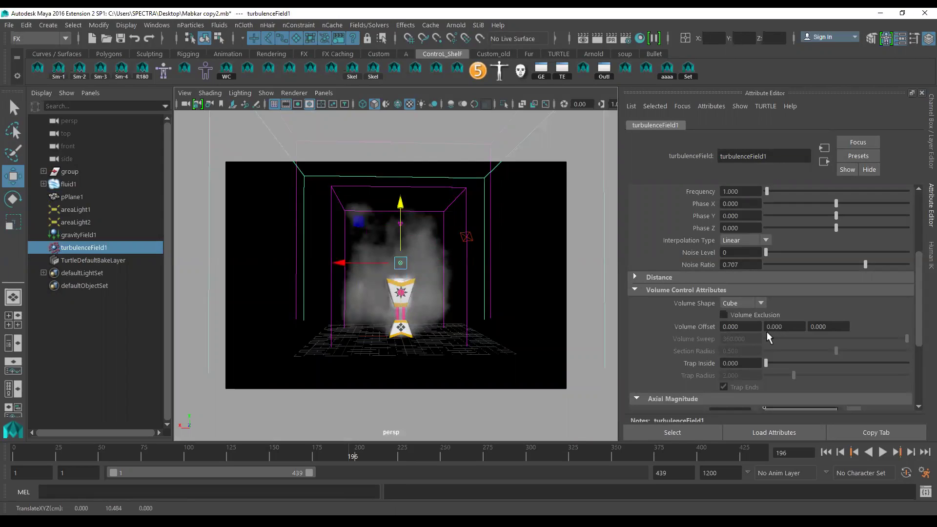
{"action": "scroll", "coordinate": [780, 332], "scroll_direction": "up", "scroll_amount": 3}
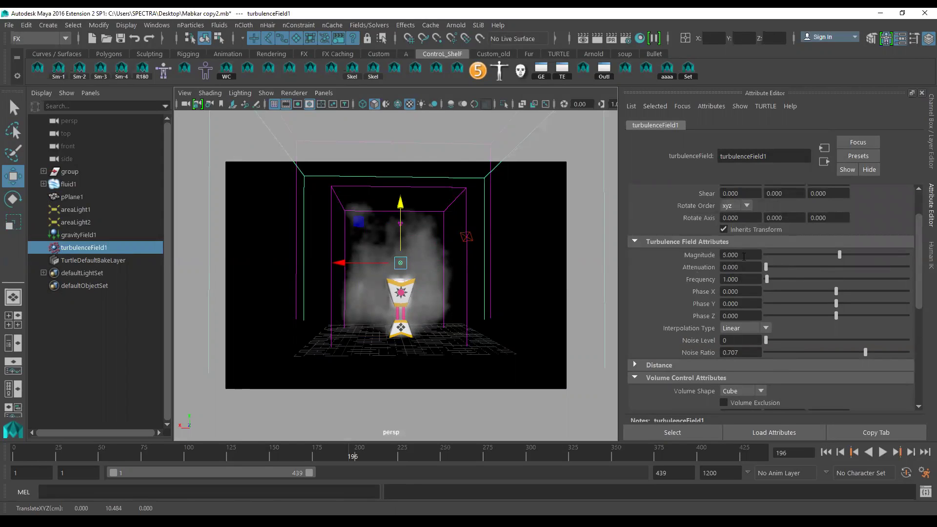
Step: Key turbulence Magnitude at 5 on frame 67 and 120 on frame 109
{"action": "left_click", "coordinate": [882, 452]}
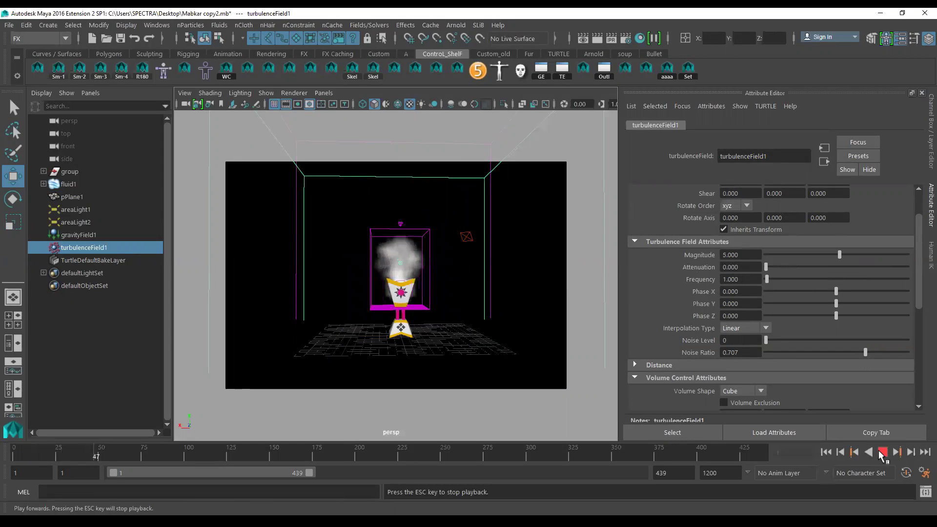
{"action": "key", "text": "Escape"}
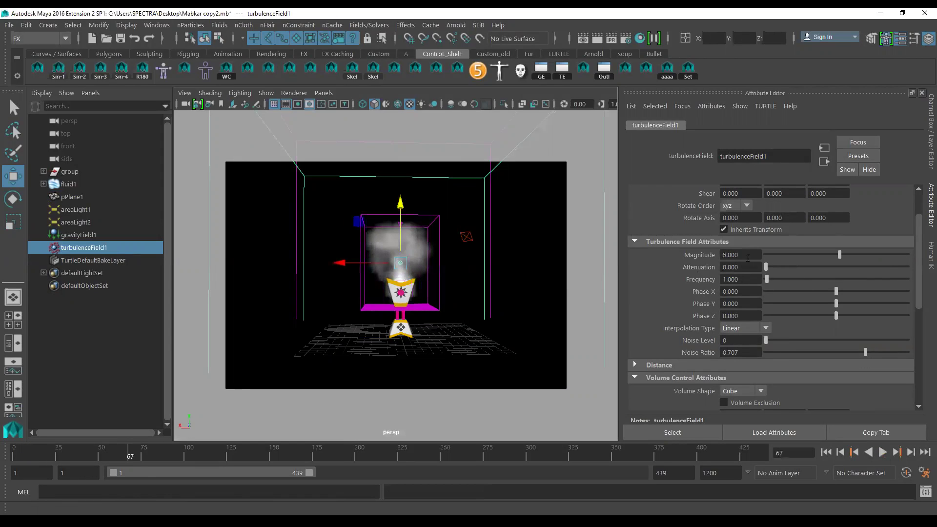
{"action": "right_click", "coordinate": [745, 255]}
{"action": "left_click", "coordinate": [774, 272]}
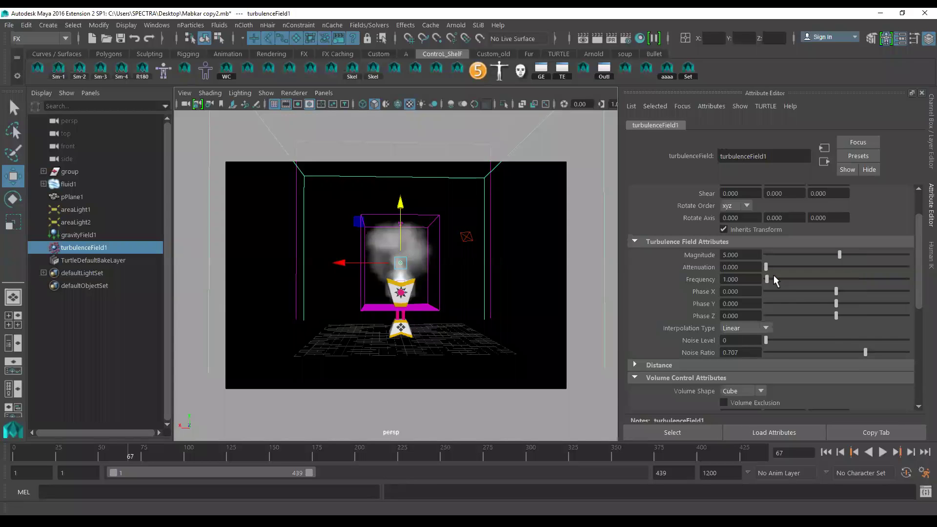
{"action": "left_click", "coordinate": [882, 452]}
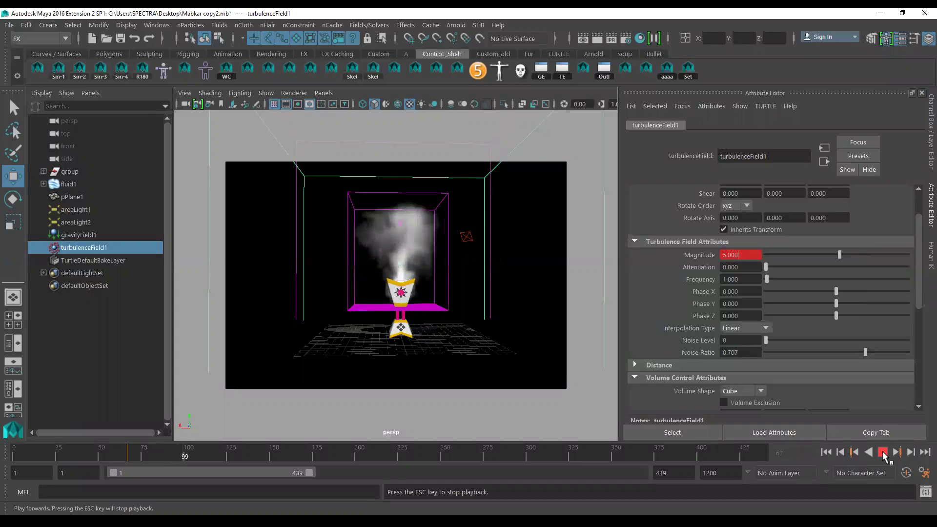
{"action": "key", "text": "Escape"}
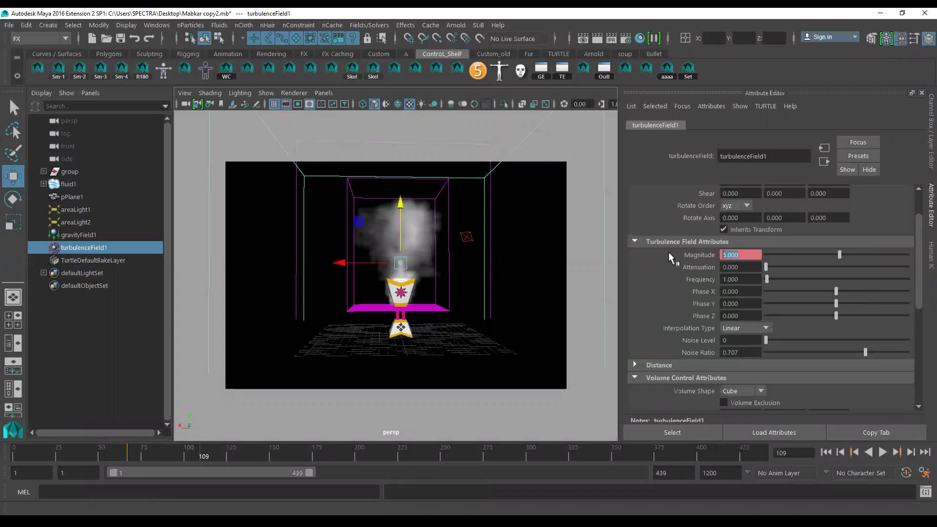
{"action": "type", "text": "120"}
{"action": "key", "text": "Return"}
{"action": "right_click", "coordinate": [742, 256]}
{"action": "left_click", "coordinate": [757, 276]}
Step: Replay the smoke to frame 129 and set the turbulence Noise Ratio to 0
{"action": "left_click", "coordinate": [882, 452]}
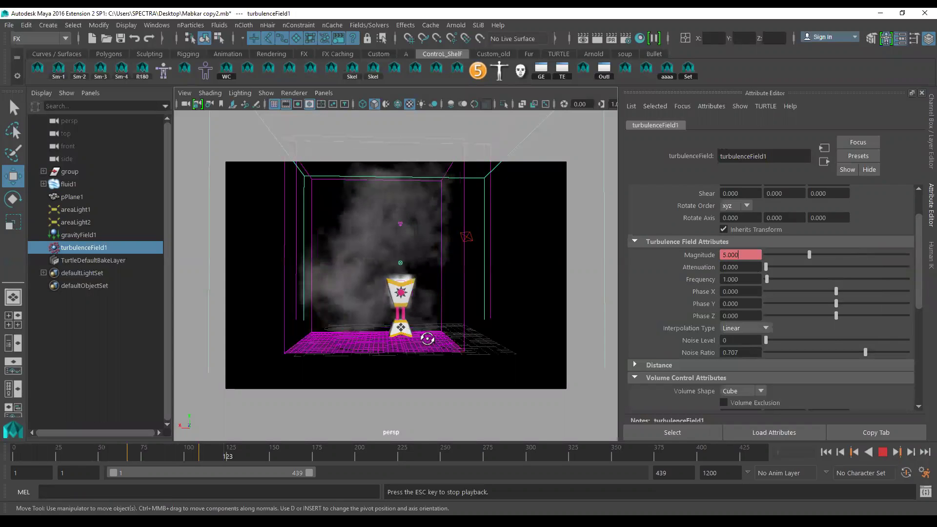
{"action": "type", "text": "120"}
{"action": "key", "text": "Return"}
{"action": "key", "text": "Escape"}
{"action": "mouse_move", "coordinate": [451, 314]}
{"action": "left_mouse_down", "text": "alt"}
{"action": "mouse_move", "coordinate": [631, 317]}
{"action": "mouse_move", "coordinate": [461, 320]}
{"action": "left_mouse_up", "text": "alt"}
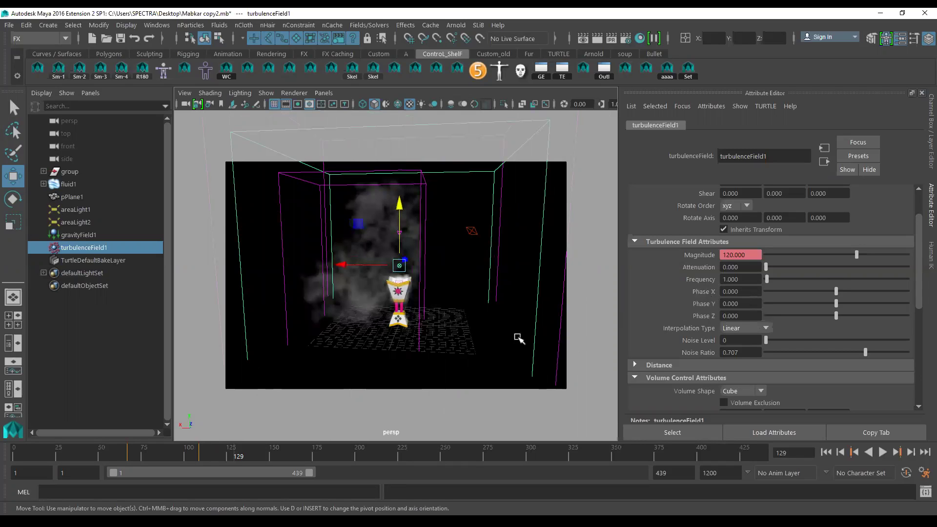
{"action": "left_click_drag", "start_coordinate": [778, 352], "coordinate": [739, 353]}
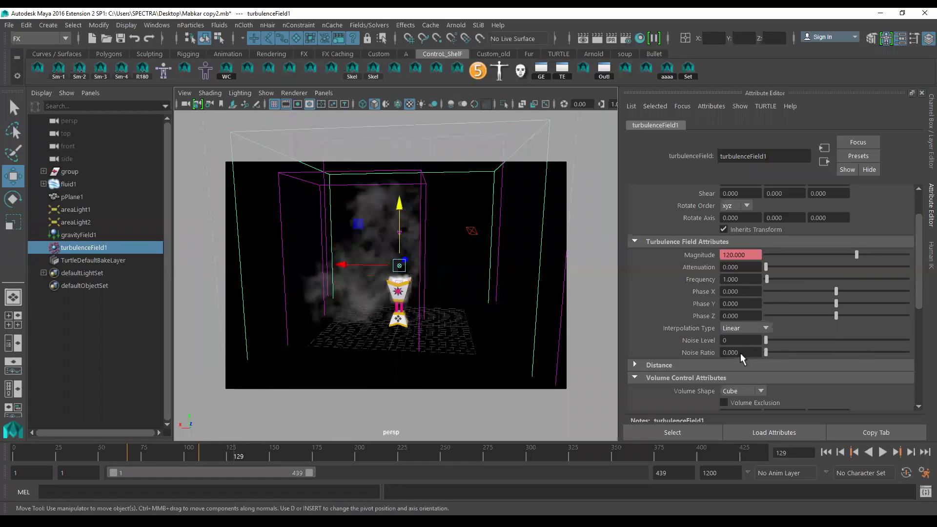
Step: Replay the smoke simulation several times from frame 1 to review it, ending back at frame 1
{"action": "left_click", "coordinate": [826, 453]}
{"action": "left_click", "coordinate": [882, 452]}
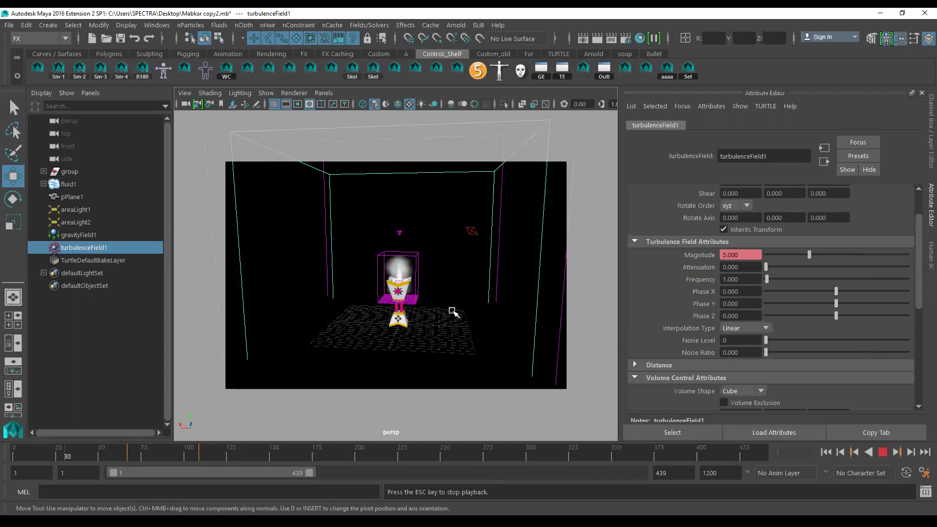
{"action": "left_click_drag", "start_coordinate": [418, 310], "coordinate": [456, 310], "text": "alt"}
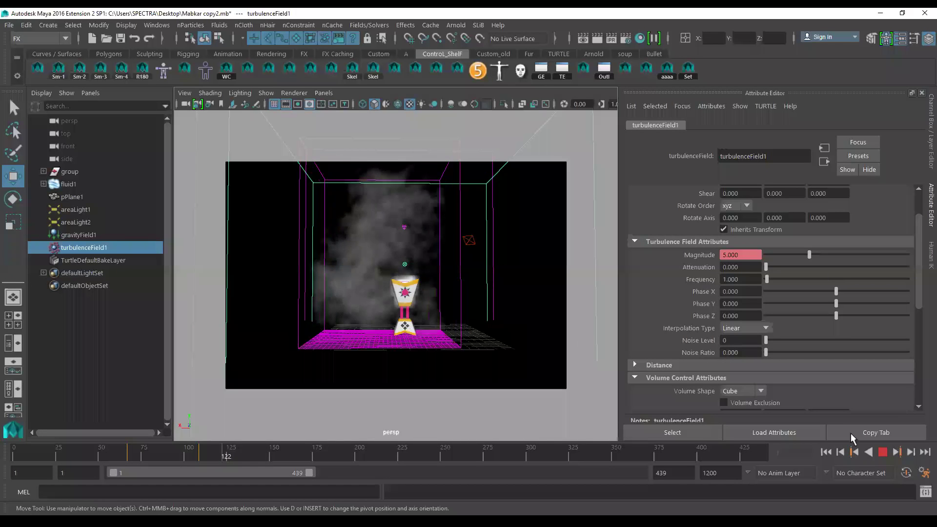
{"action": "key", "text": "Escape"}
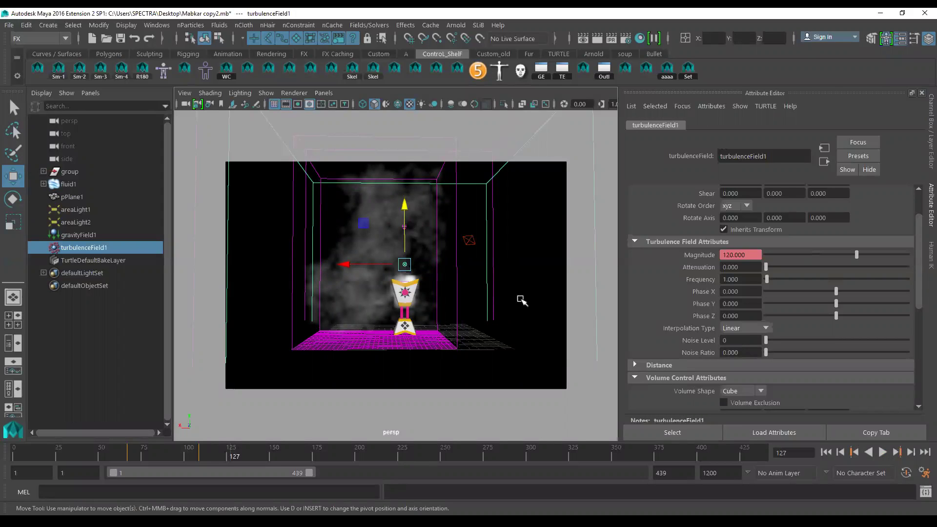
{"action": "left_click", "coordinate": [826, 452]}
{"action": "left_click", "coordinate": [882, 452]}
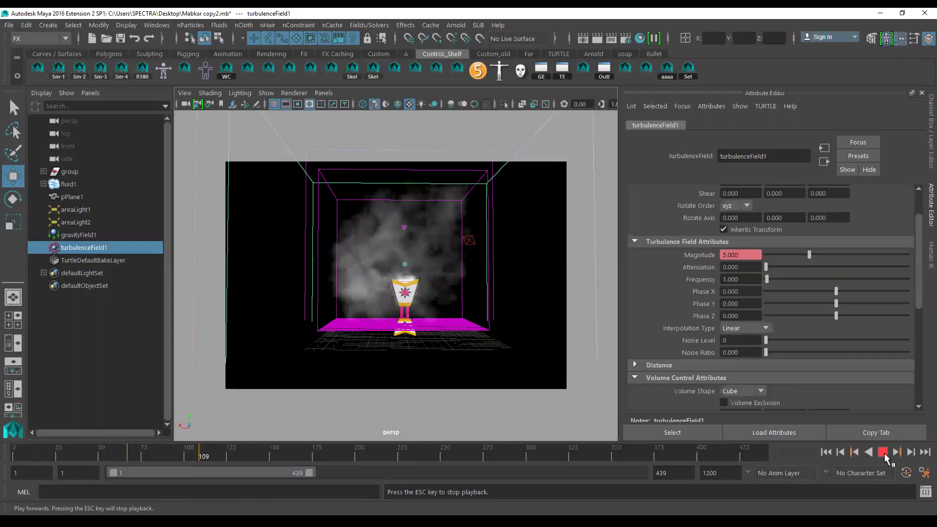
{"action": "left_click", "coordinate": [884, 453]}
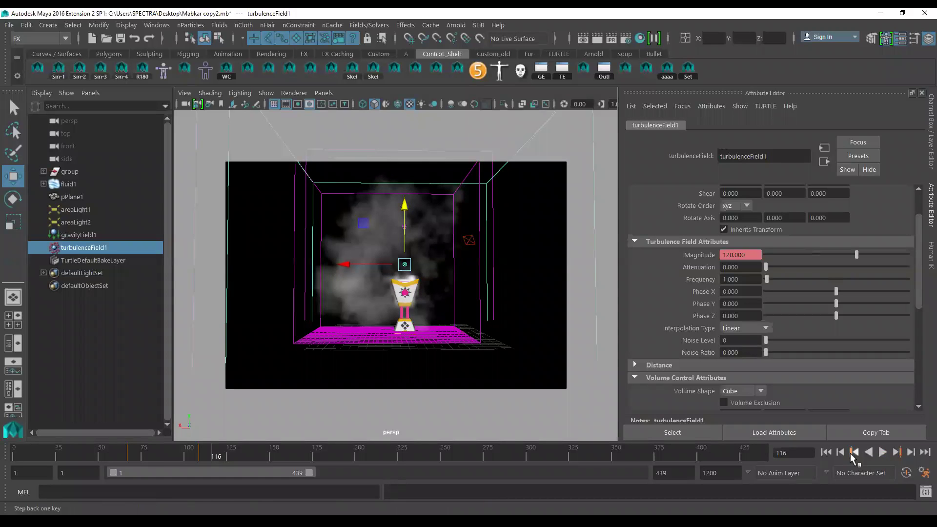
{"action": "left_click", "coordinate": [826, 453]}
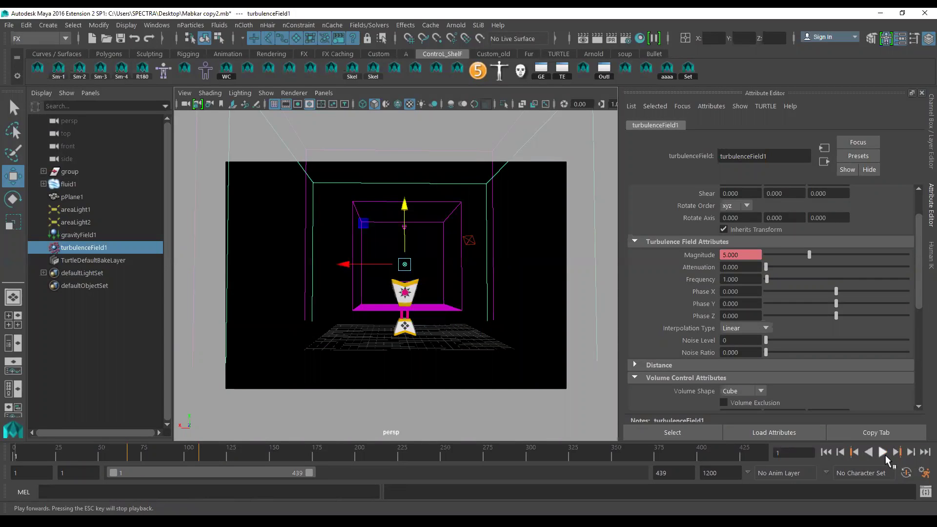
{"action": "left_click", "coordinate": [885, 453]}
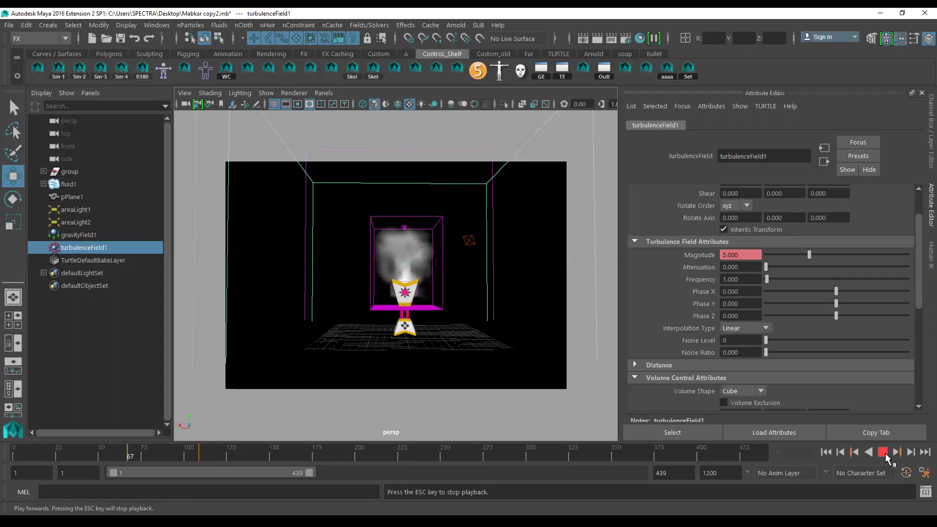
{"action": "left_click", "coordinate": [883, 452]}
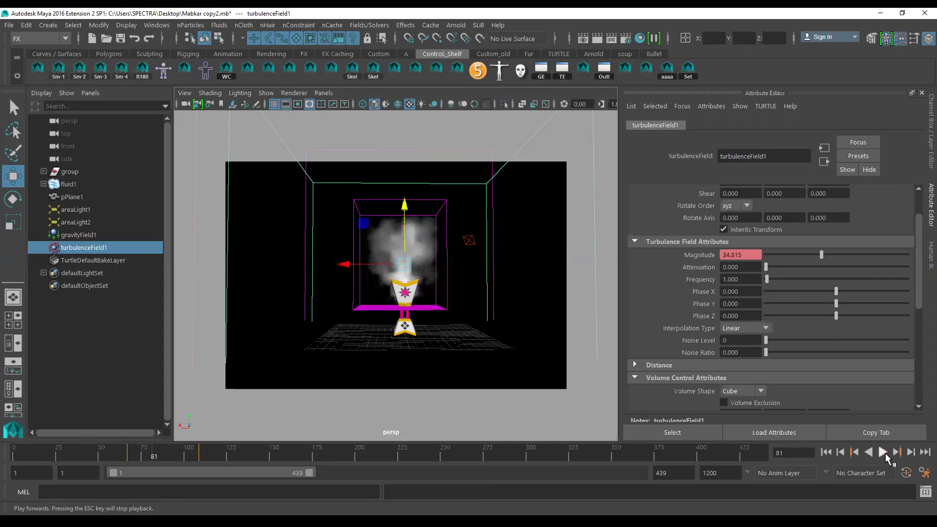
{"action": "left_click", "coordinate": [829, 452]}
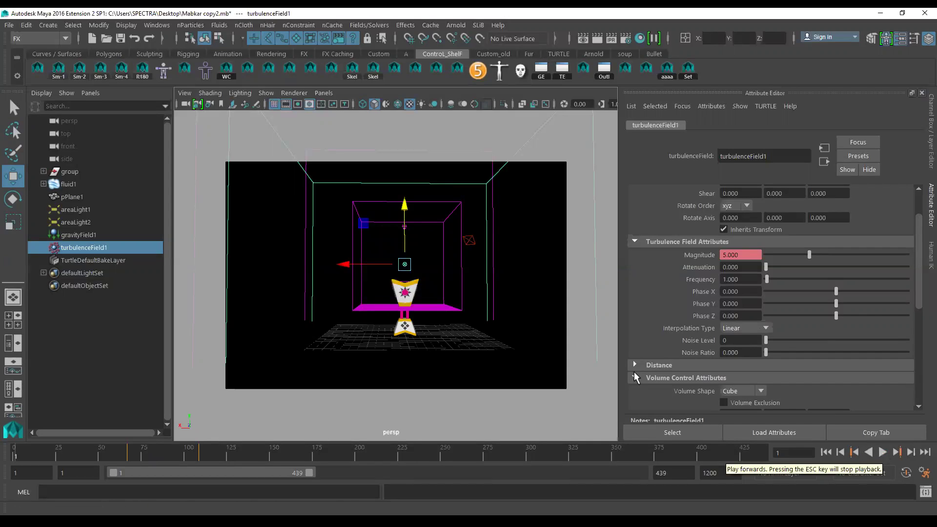
Step: Delete turbulenceField1 and gravityField1 from the scene
{"action": "left_click", "coordinate": [78, 246]}
{"action": "key", "text": "Delete"}
{"action": "left_click", "coordinate": [79, 236]}
{"action": "key", "text": "Delete"}
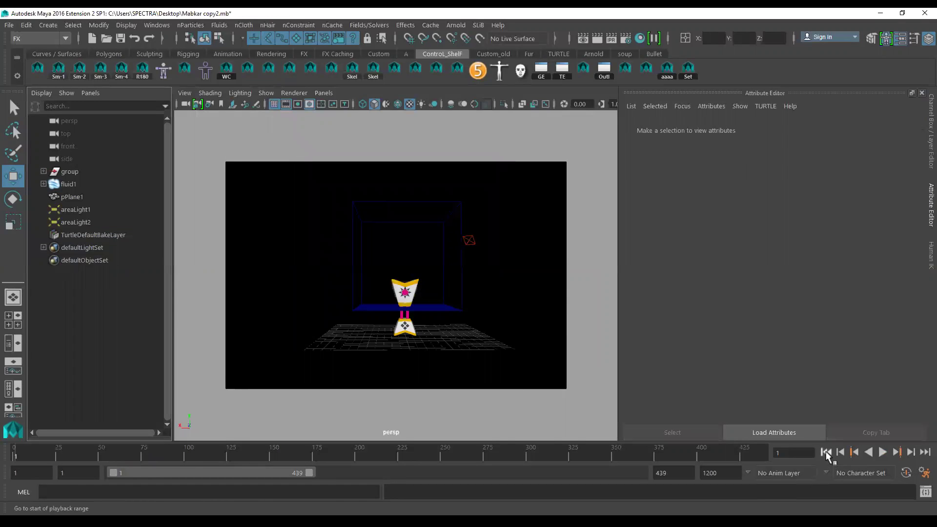
{"action": "left_click", "coordinate": [882, 453]}
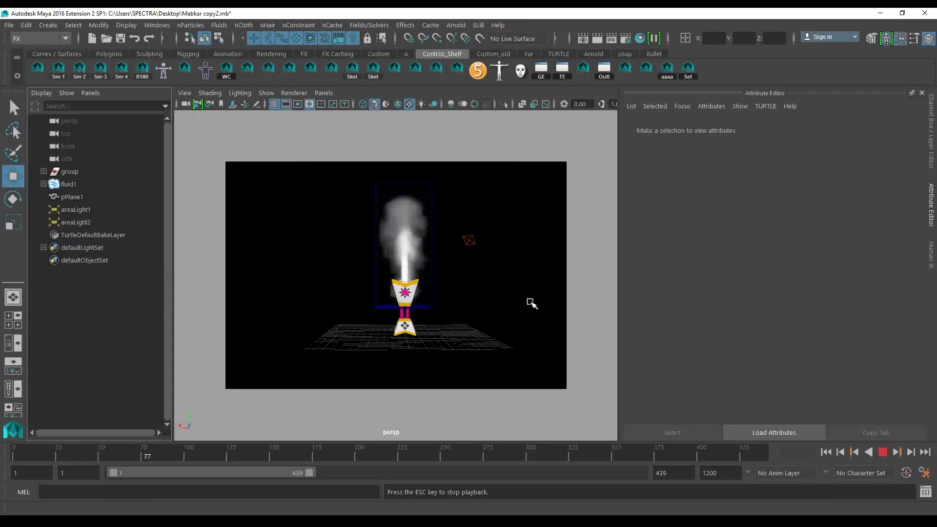
{"action": "left_click_drag", "start_coordinate": [512, 303], "coordinate": [473, 293], "text": "alt"}
{"action": "right_click_drag", "start_coordinate": [474, 293], "coordinate": [483, 340], "text": "alt"}
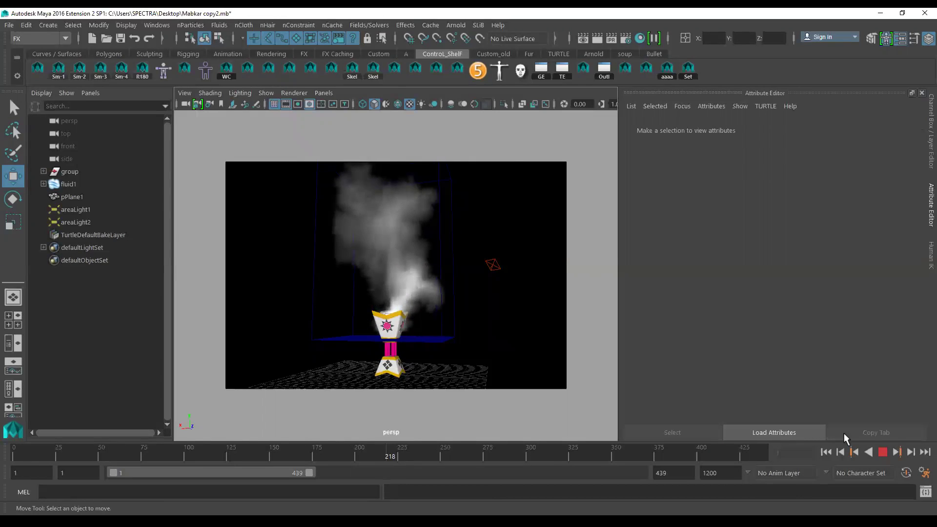
{"action": "left_click", "coordinate": [883, 453]}
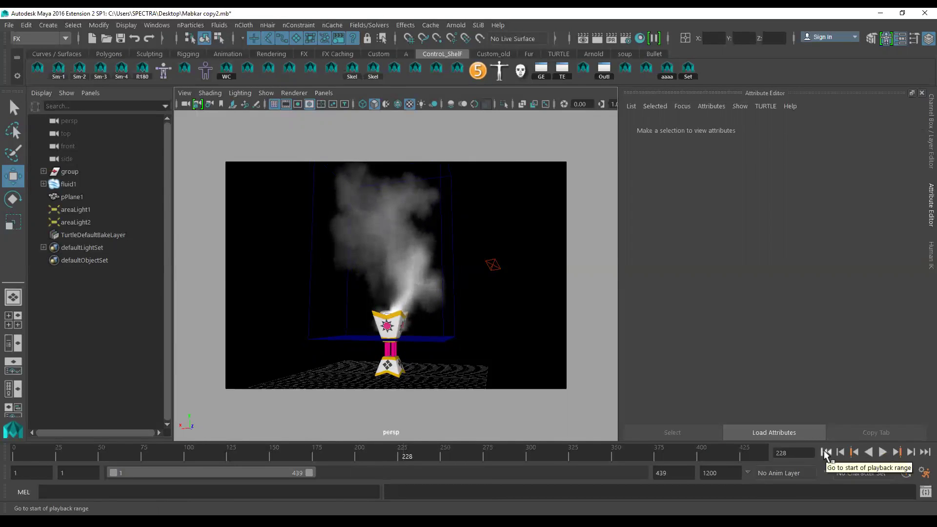
{"action": "left_click", "coordinate": [825, 452]}
{"action": "left_click", "coordinate": [883, 452]}
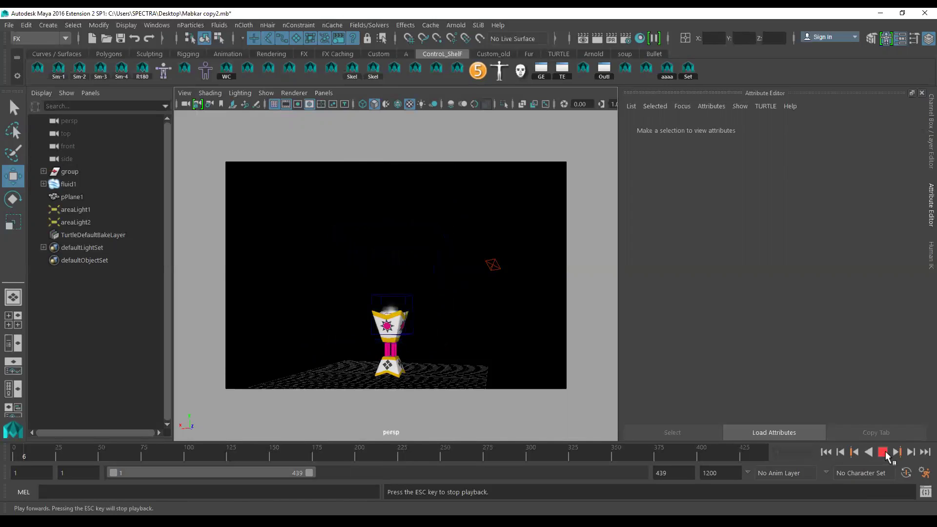
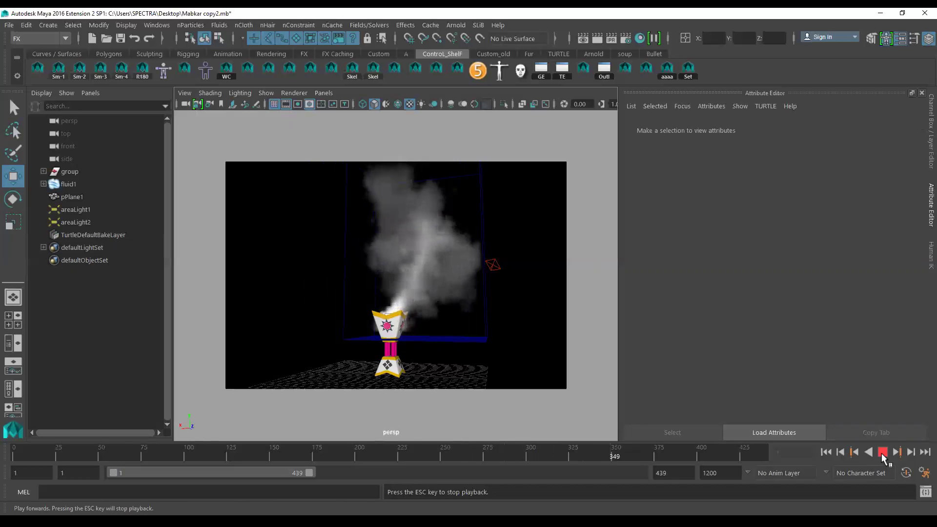
Step: Replay the lantern smoke from frame 1, stop at frame 146, and select fluid1
{"action": "mouse_move", "coordinate": [420, 305]}
{"action": "left_mouse_down", "text": "alt"}
{"action": "mouse_move", "coordinate": [571, 309]}
{"action": "mouse_move", "coordinate": [435, 309]}
{"action": "left_mouse_up", "text": "alt"}
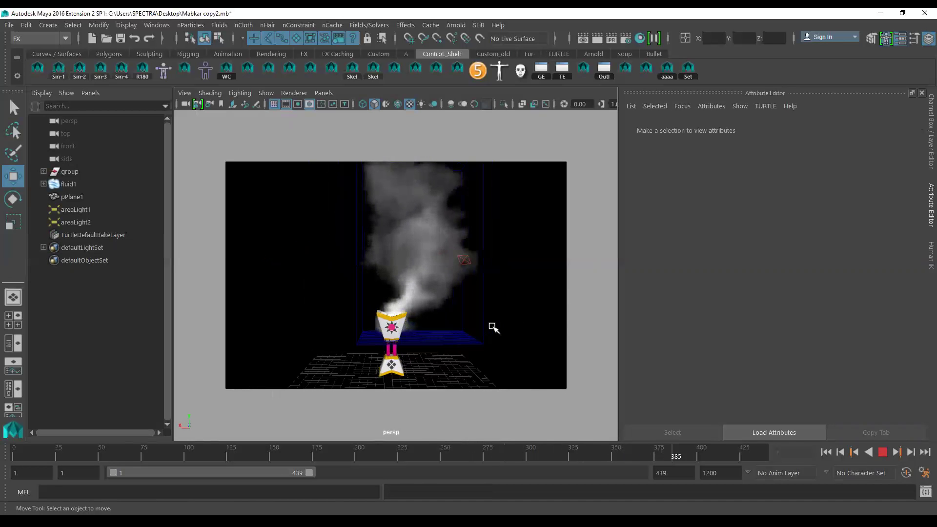
{"action": "mouse_move", "coordinate": [495, 324]}
{"action": "middle_mouse_down", "text": "alt"}
{"action": "mouse_move", "coordinate": [489, 318]}
{"action": "mouse_move", "coordinate": [489, 325]}
{"action": "middle_mouse_up", "text": "alt"}
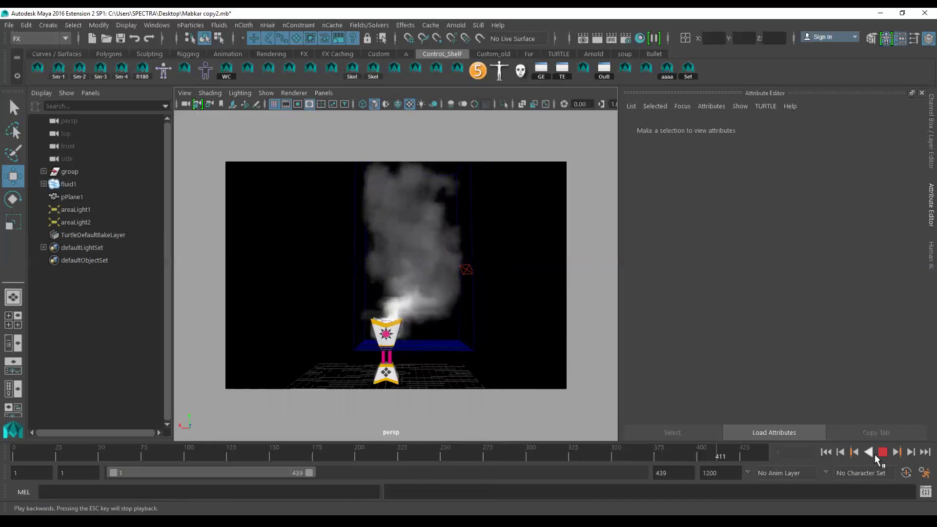
{"action": "left_click", "coordinate": [887, 453]}
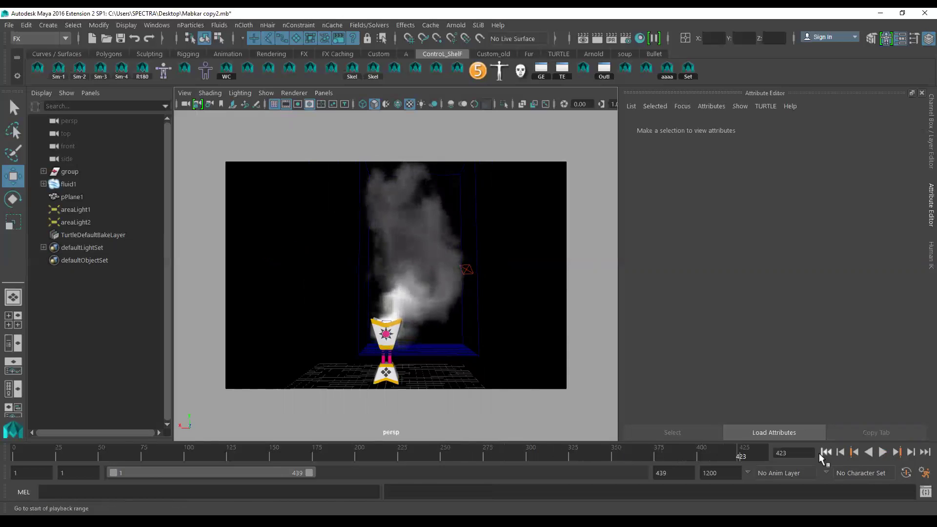
{"action": "left_click", "coordinate": [825, 453]}
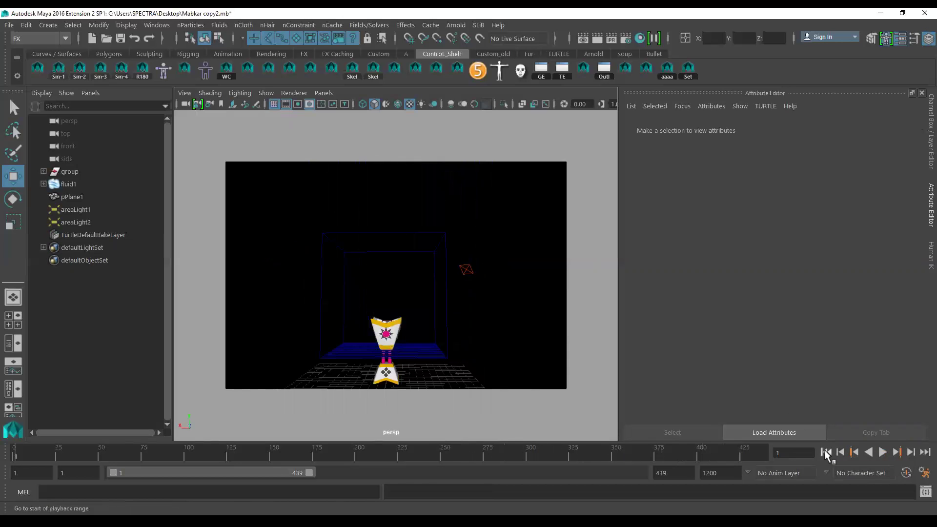
{"action": "left_click", "coordinate": [882, 452]}
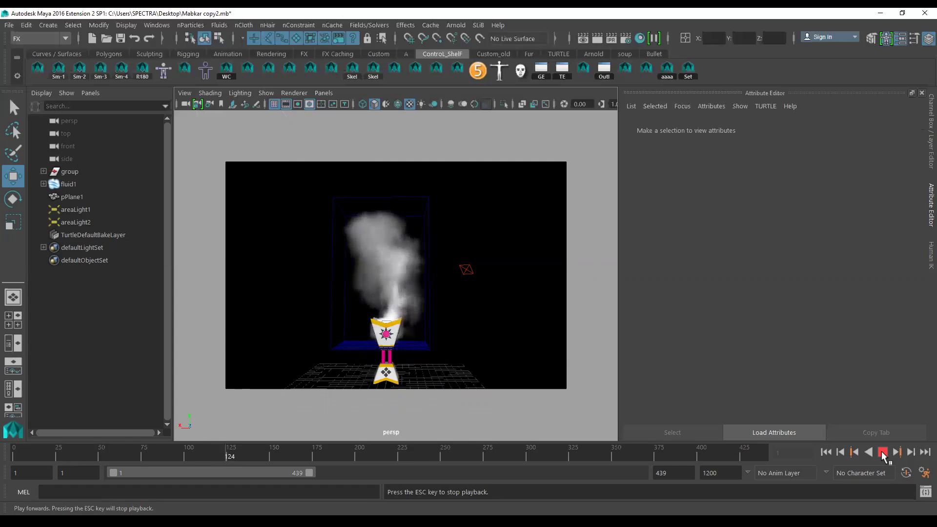
{"action": "left_click", "coordinate": [882, 451]}
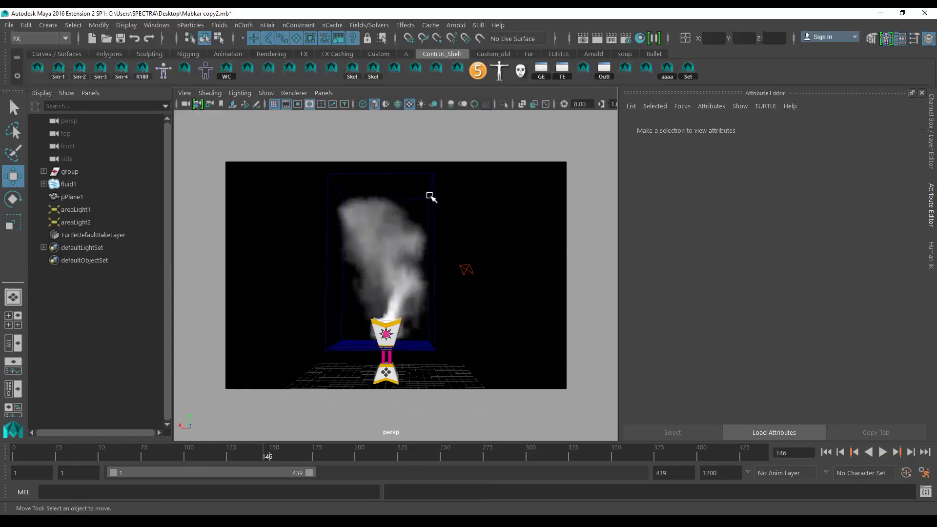
{"action": "left_click", "coordinate": [431, 197]}
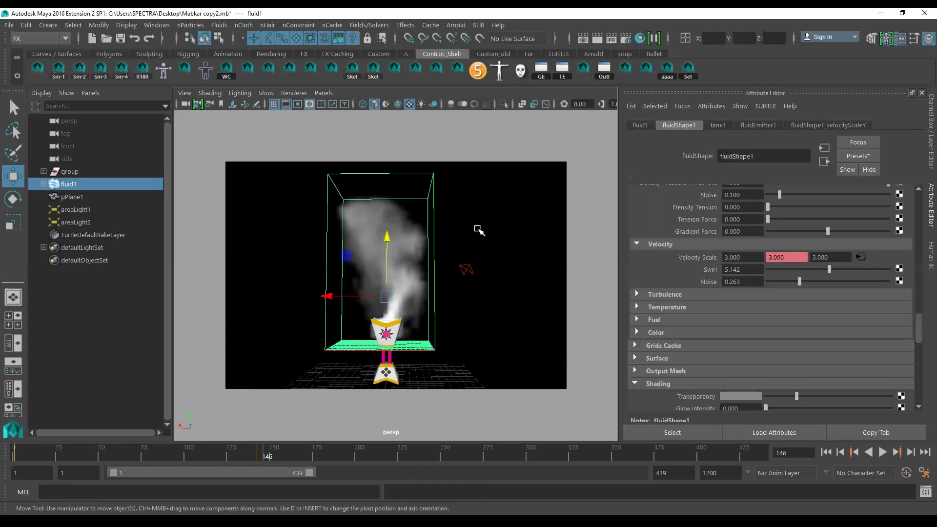
Step: Add a Turbulence field to fluid1 and set its Volume Shape to Cube
{"action": "left_click", "coordinate": [356, 24]}
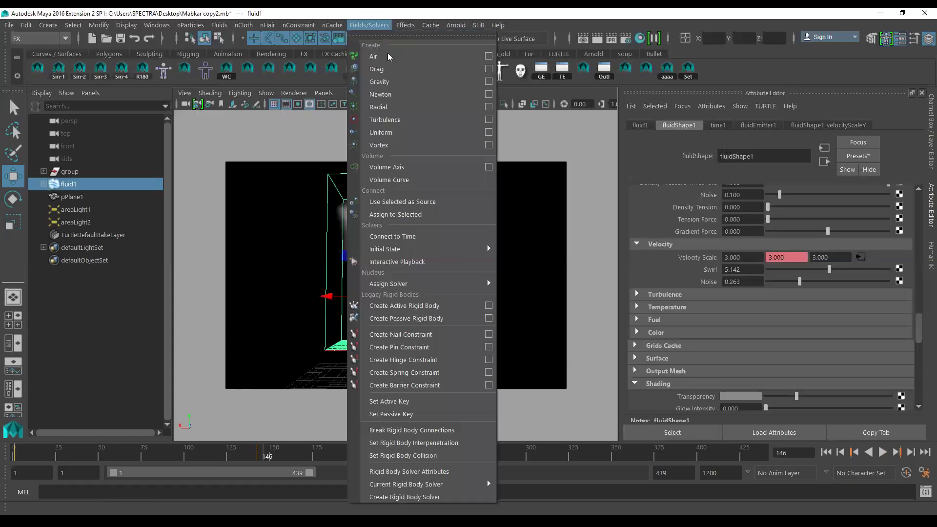
{"action": "left_click", "coordinate": [415, 119]}
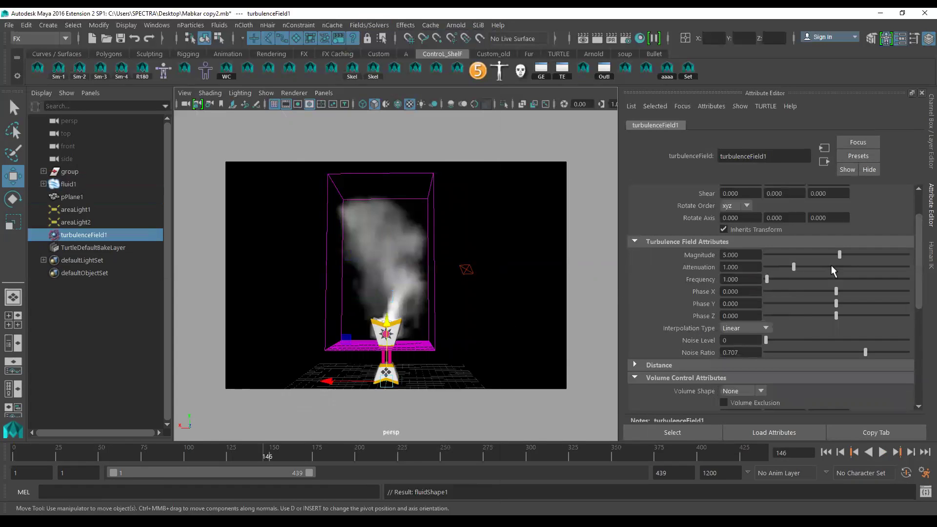
{"action": "scroll", "coordinate": [788, 309], "scroll_direction": "down", "scroll_amount": 4}
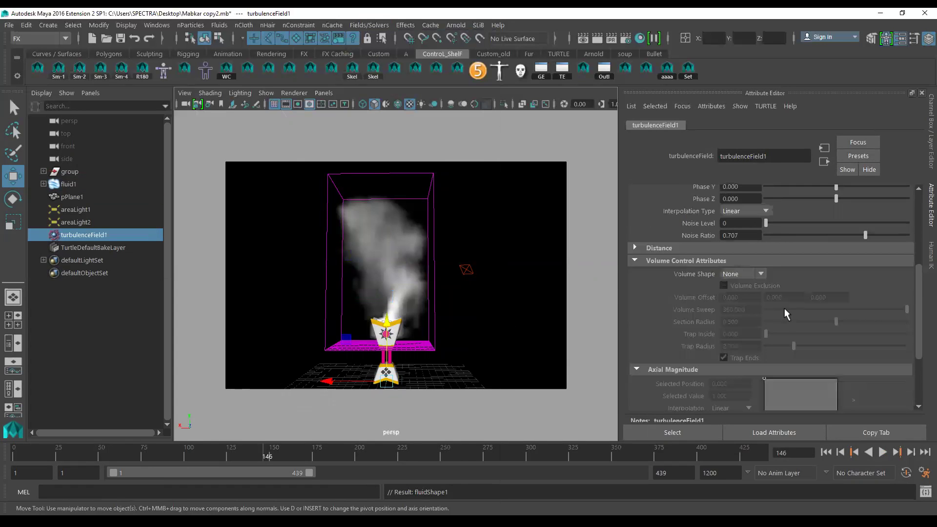
{"action": "left_click", "coordinate": [736, 274]}
{"action": "left_click", "coordinate": [744, 303]}
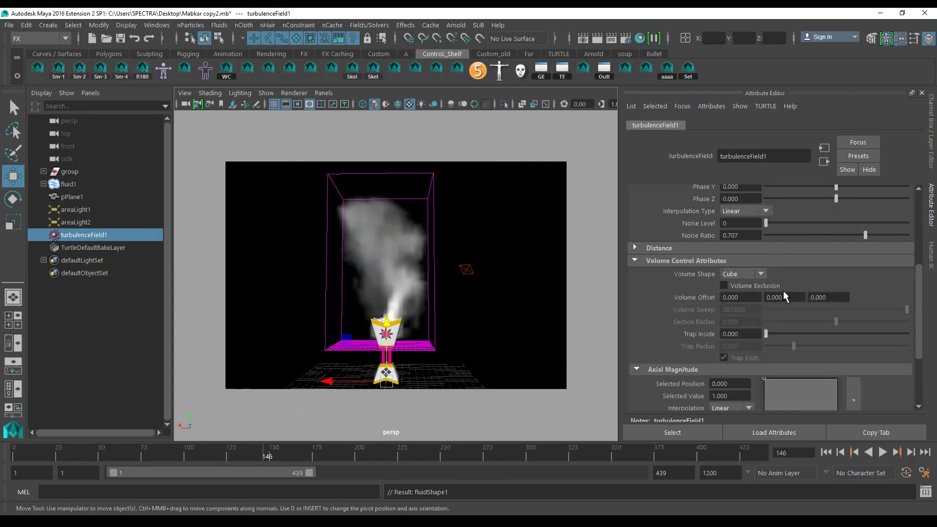
{"action": "scroll", "coordinate": [784, 301], "scroll_direction": "up", "scroll_amount": 4}
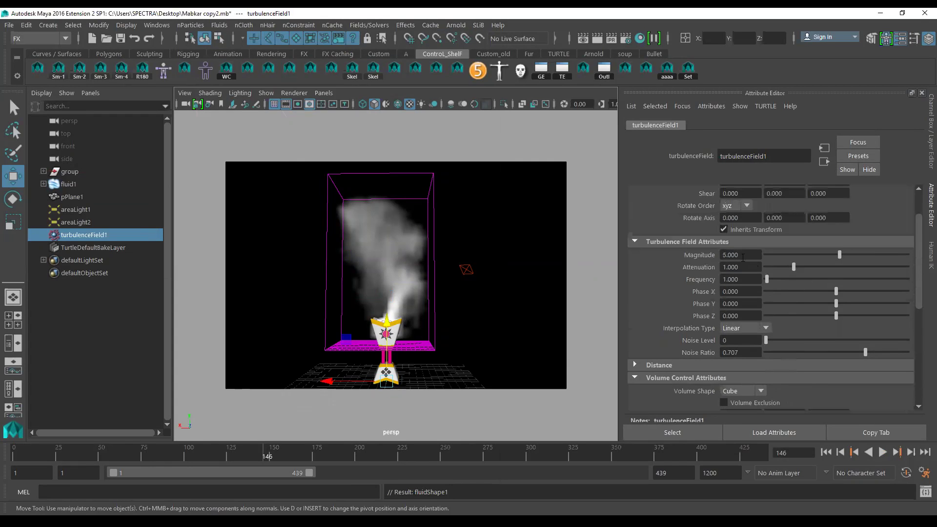
Step: Set turbulence Magnitude to 200, then enlarge the field volume and raise it up the Y axis
{"action": "type", "text": "200"}
{"action": "key", "text": "Return"}
{"action": "key", "text": "r"}
{"action": "left_click_drag", "start_coordinate": [388, 376], "coordinate": [738, 422]}
{"action": "key", "text": "w"}
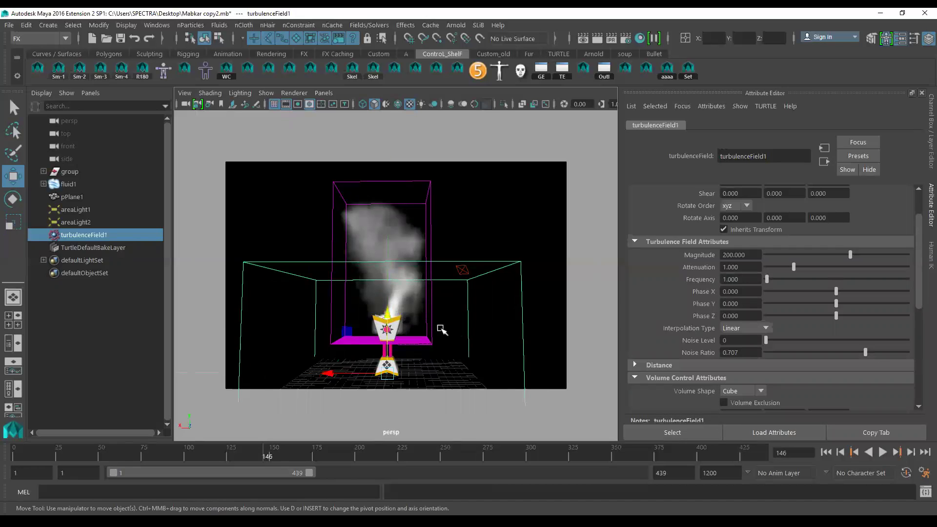
{"action": "left_click_drag", "start_coordinate": [388, 318], "coordinate": [372, 94]}
Step: Scale the turbulence volume much wider around the smoke container and rewind to frame 1
{"action": "mouse_move", "coordinate": [409, 295]}
{"action": "left_mouse_down", "text": "alt"}
{"action": "mouse_move", "coordinate": [470, 302]}
{"action": "mouse_move", "coordinate": [410, 292]}
{"action": "left_mouse_up", "text": "alt"}
{"action": "mouse_move", "coordinate": [410, 292]}
{"action": "right_mouse_down", "text": "alt"}
{"action": "mouse_move", "coordinate": [494, 328]}
{"action": "mouse_move", "coordinate": [485, 323]}
{"action": "right_mouse_up", "text": "alt"}
{"action": "middle_click_drag", "start_coordinate": [491, 290], "coordinate": [491, 312], "text": "alt"}
{"action": "key", "text": "r"}
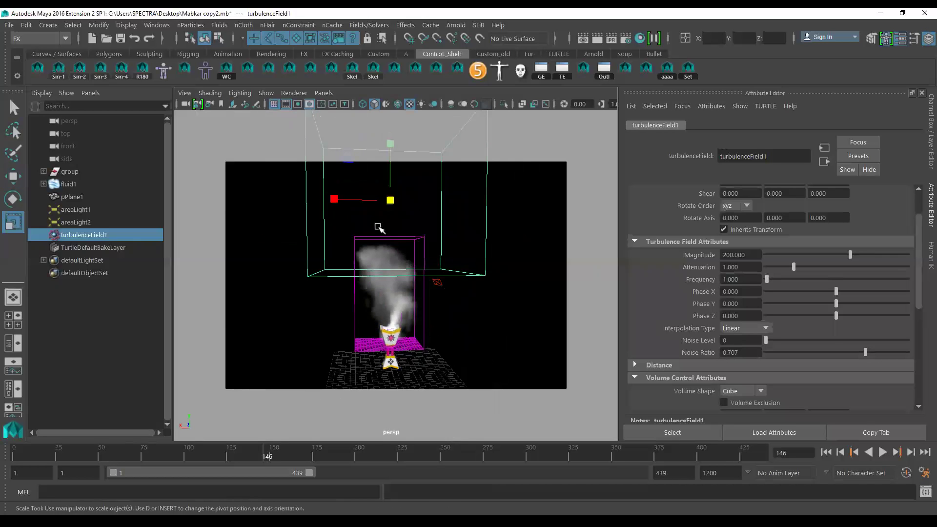
{"action": "left_click_drag", "start_coordinate": [333, 198], "coordinate": [211, 212]}
{"action": "left_click_drag", "start_coordinate": [390, 271], "coordinate": [405, 274], "text": "alt"}
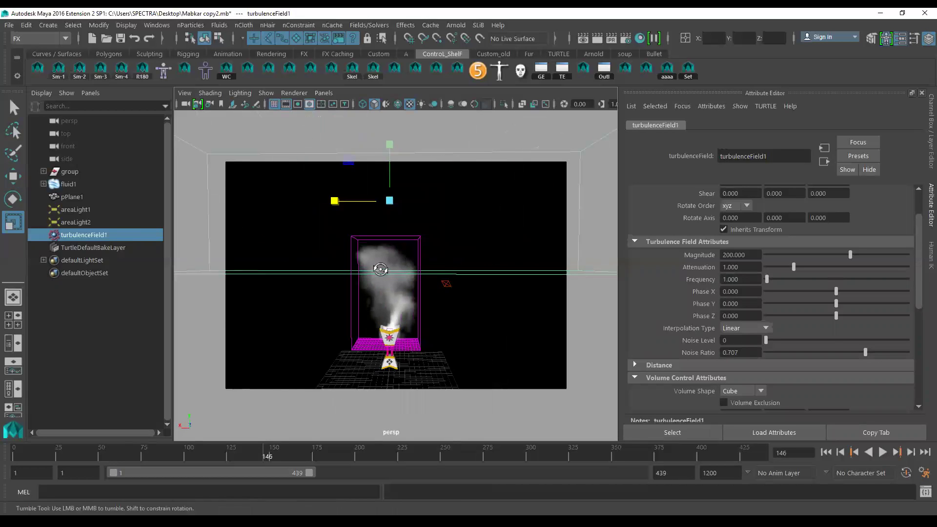
{"action": "left_click", "coordinate": [825, 454]}
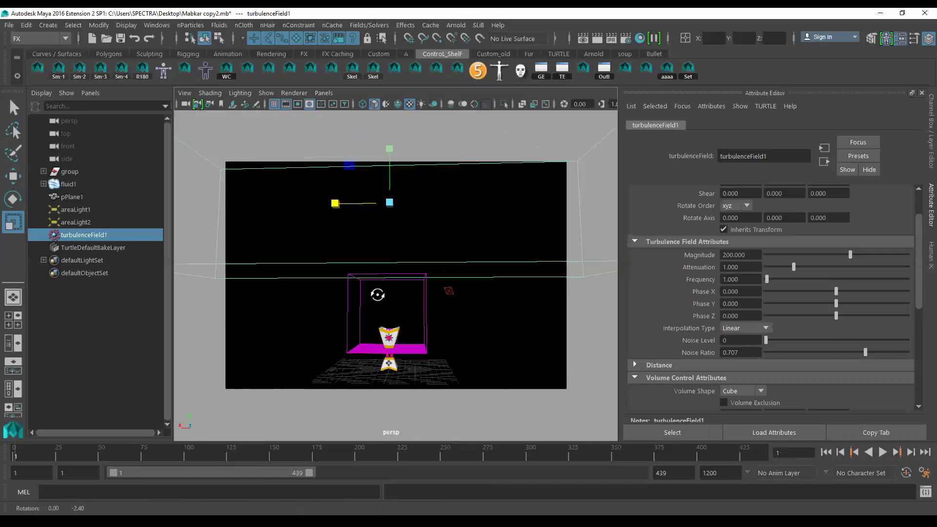